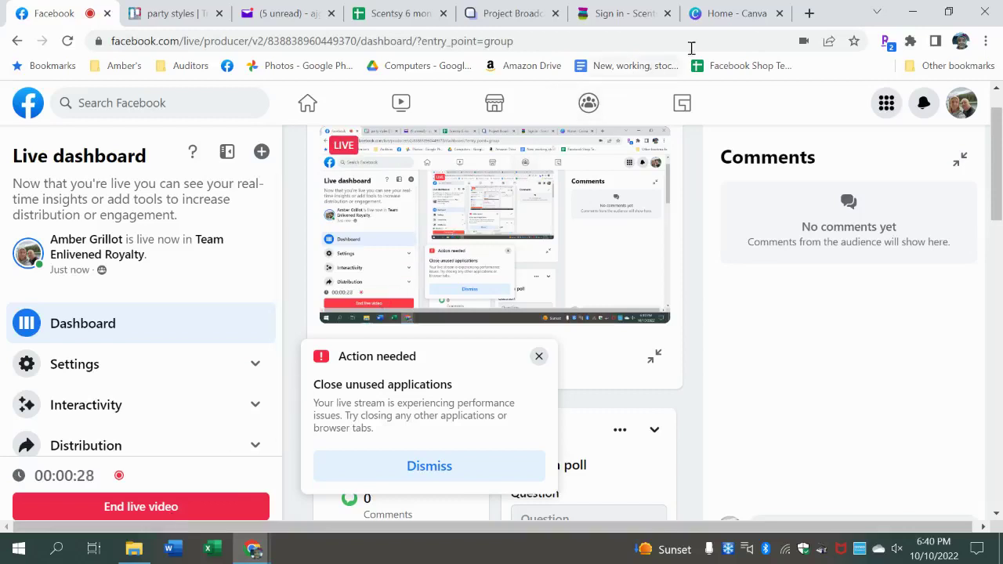
# - Switch from the Facebook Live Producer tab to the Canva home page
pyautogui.click(717, 13)
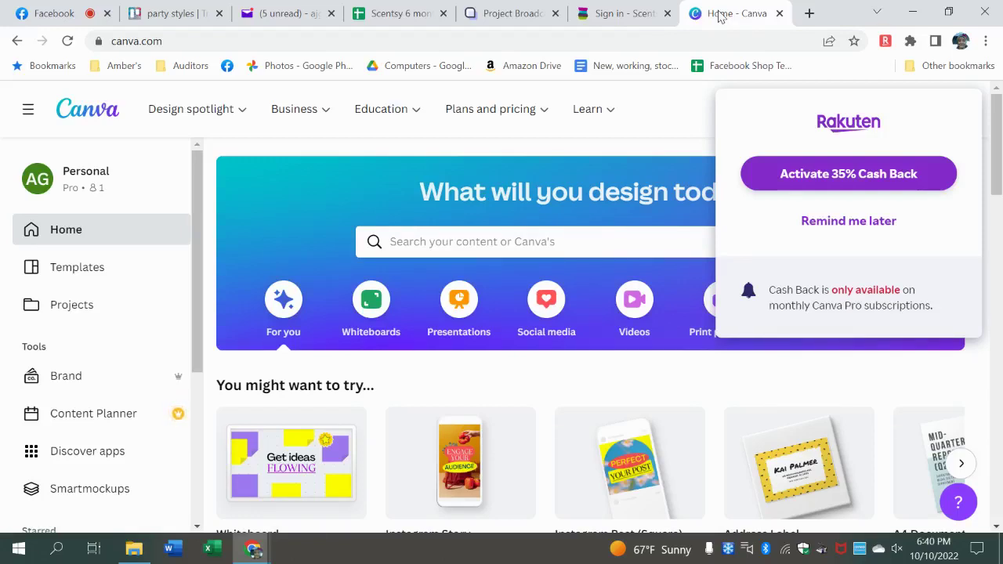
# - Dismiss the Rakuten cash-back popup and search Canva's home page for 'postcard'
pyautogui.click(817, 225)
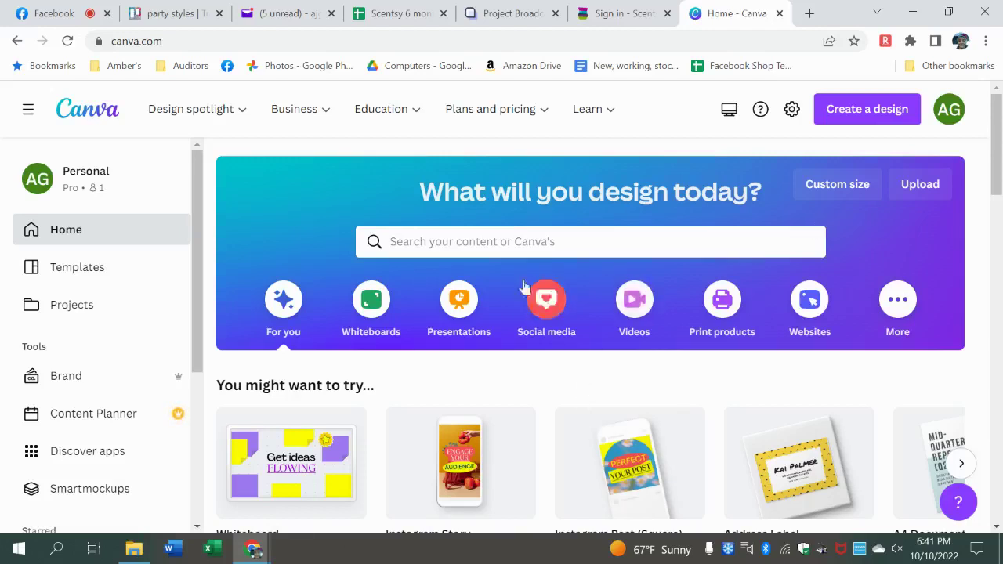
pyautogui.click(513, 249)
pyautogui.write('postcard')
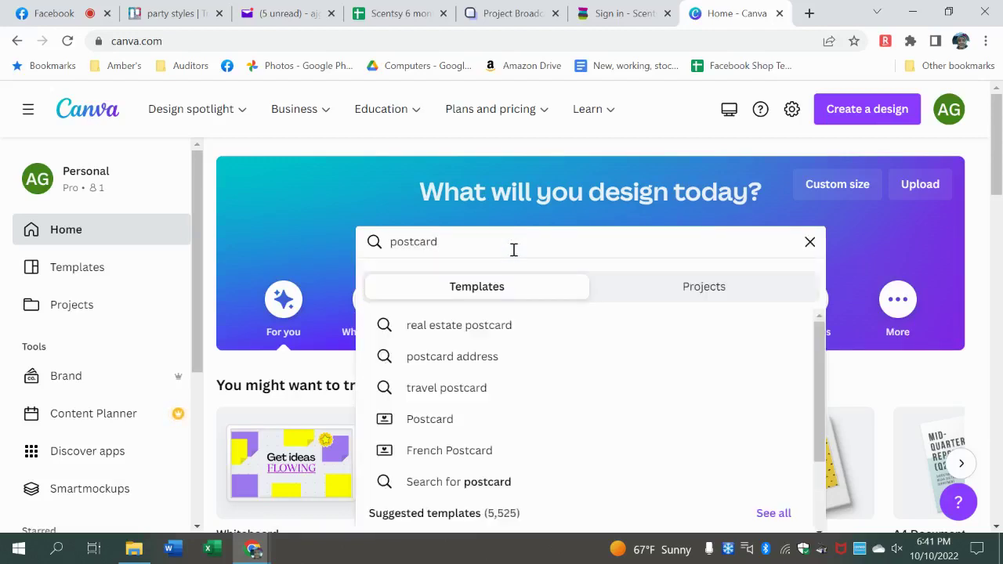
# - Show the 5.5 × 4.3 in Postcard template results, 5,553 templates
pyautogui.click(442, 425)
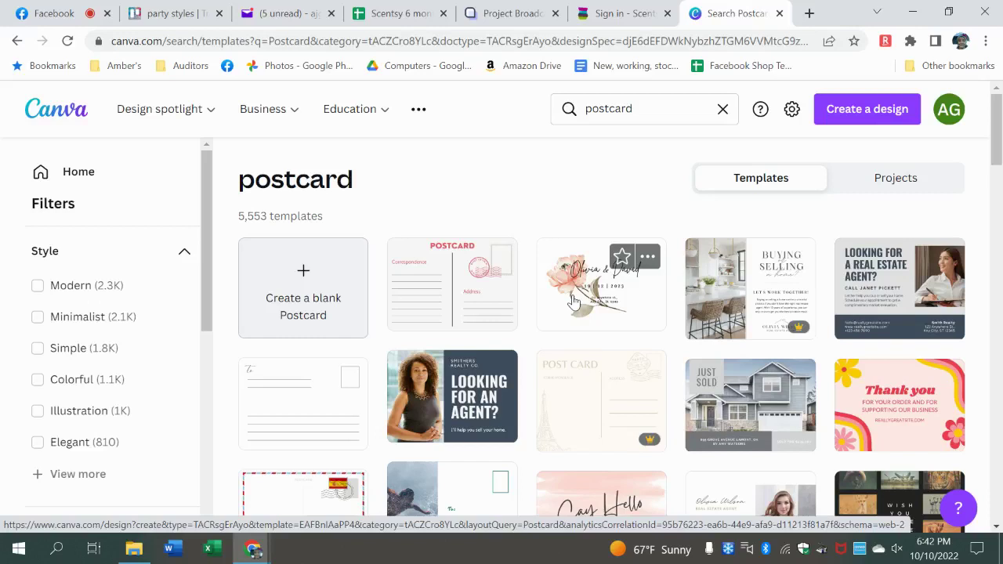
# - Create a blank postcard and apply the Say Hello template from a 'thank you' search
pyautogui.click(281, 313)
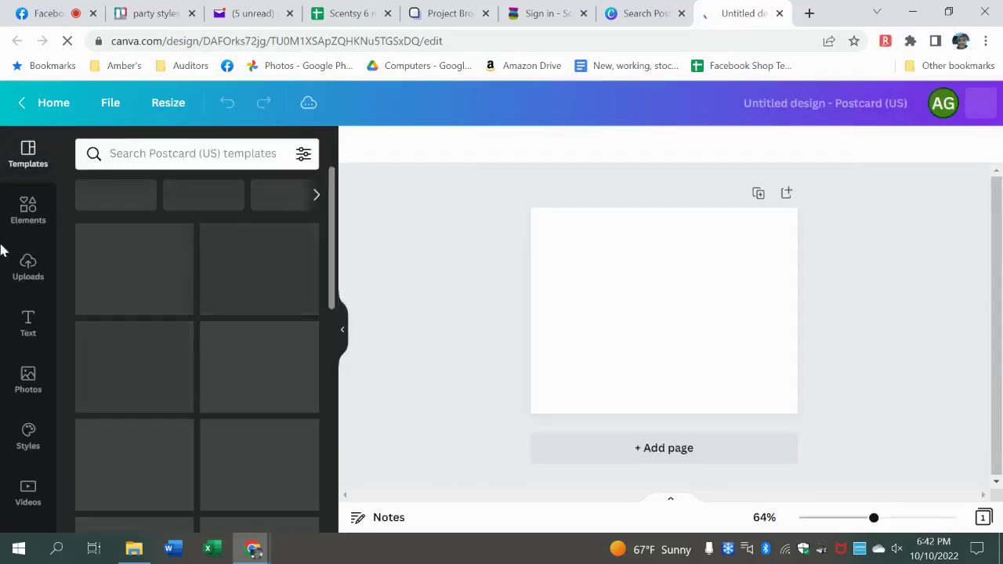
pyautogui.click(147, 155)
pyautogui.write('than')
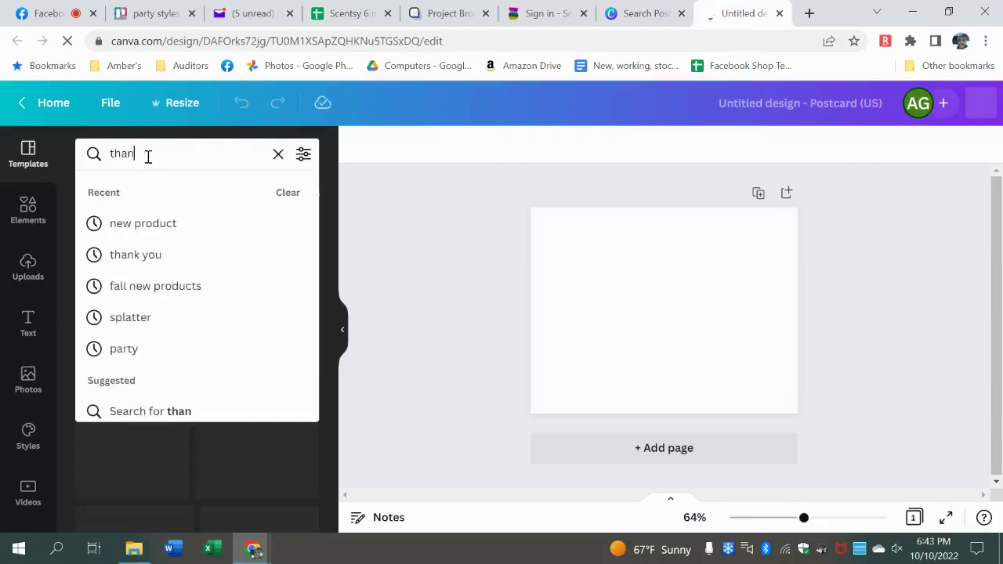
pyautogui.write('k you')
pyautogui.press('Return')
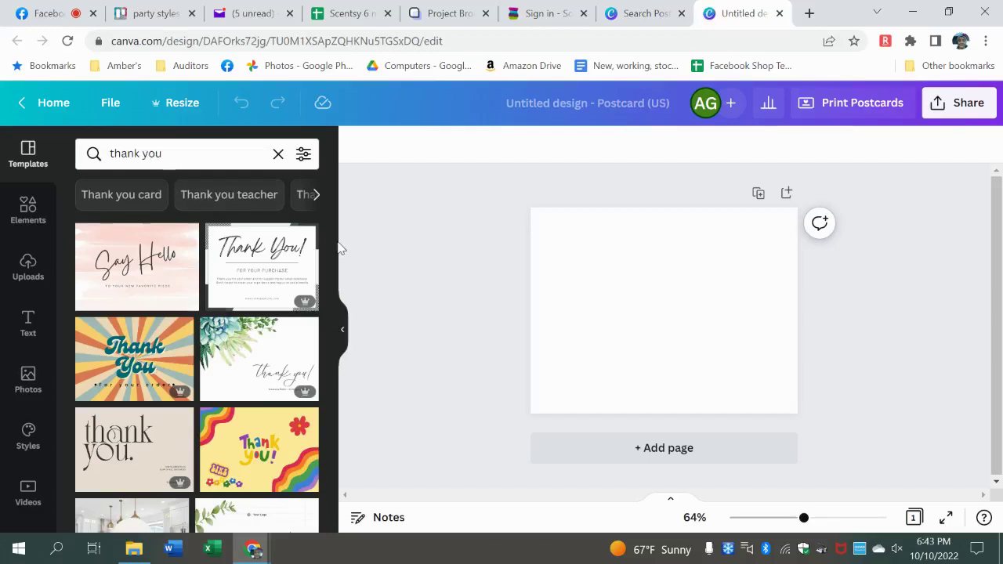
pyautogui.click(116, 276)
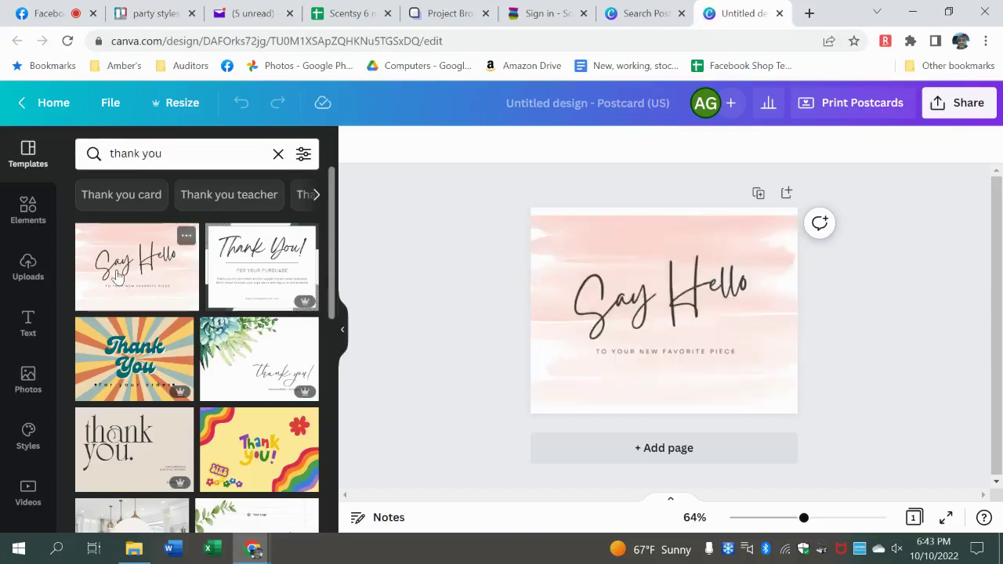
# - Delete the Say Hello and TO YOUR NEW FAVORITE PIECE text, keeping the pink background
pyautogui.click(625, 219)
pyautogui.click(812, 308)
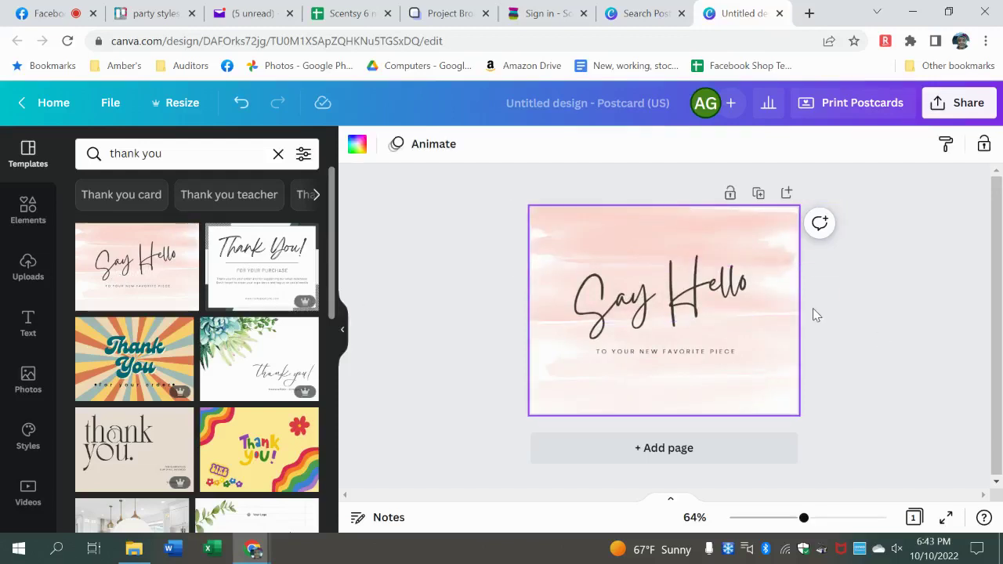
pyautogui.click(886, 319)
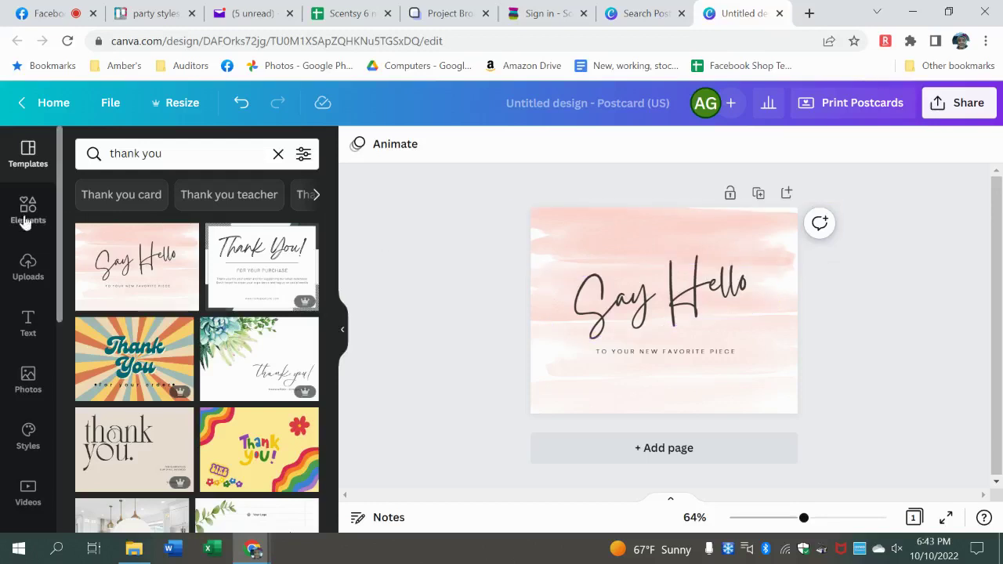
pyautogui.click(625, 286)
pyautogui.press('Delete')
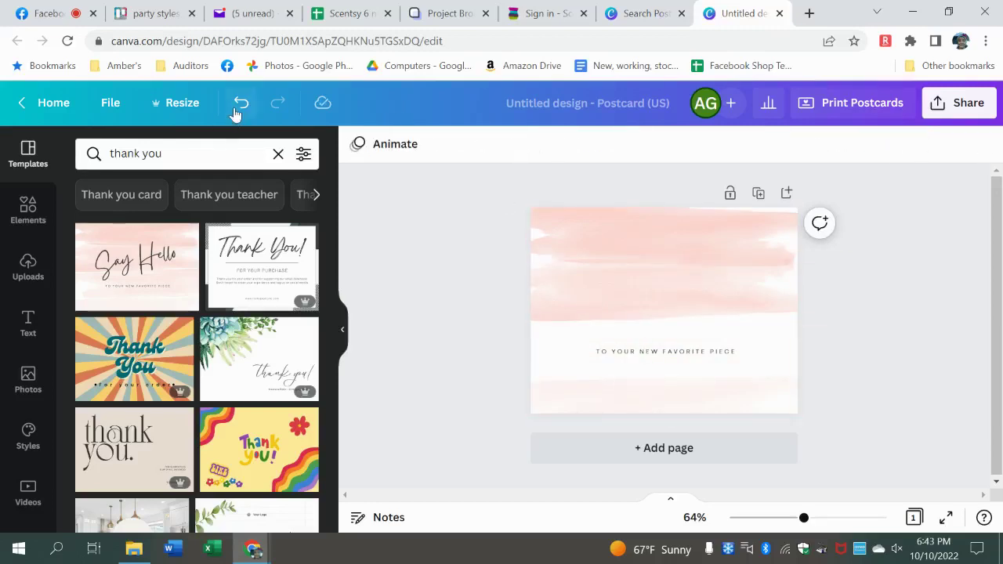
pyautogui.click(237, 108)
pyautogui.click(656, 357)
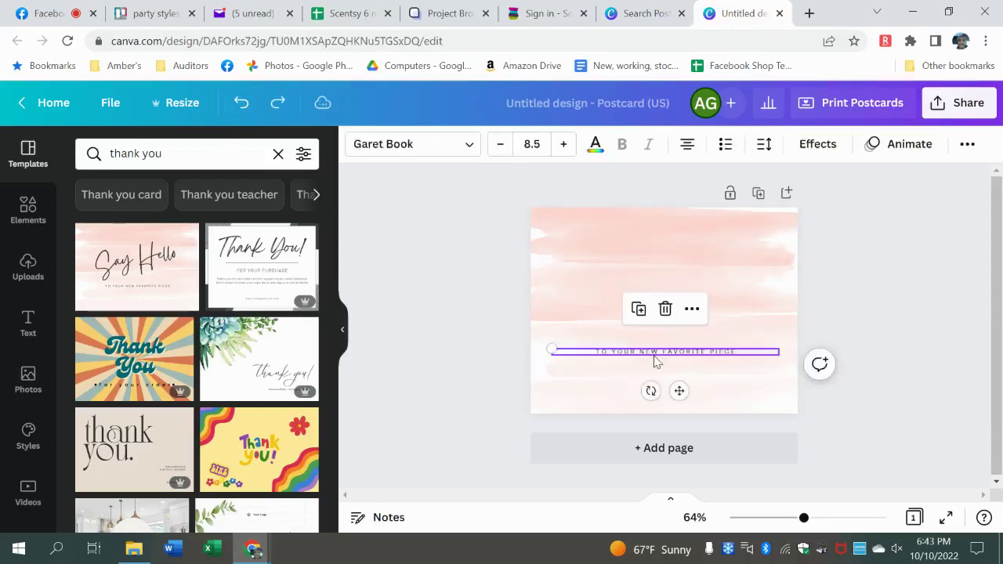
pyautogui.press('Delete')
pyautogui.click(9, 224)
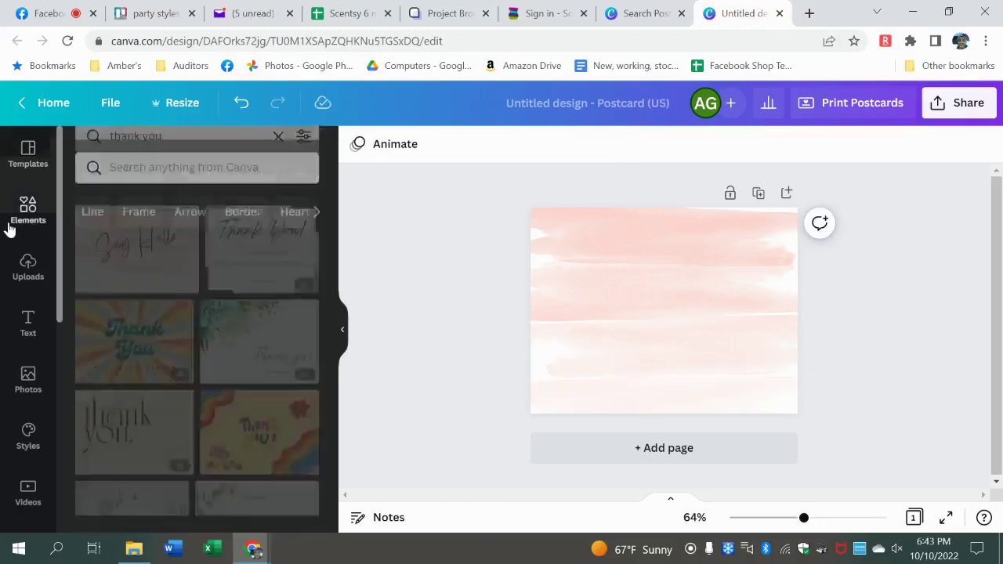
# - Search Elements for 'Thank you' and add the 'Thank you so much' graphic
pyautogui.click(197, 153)
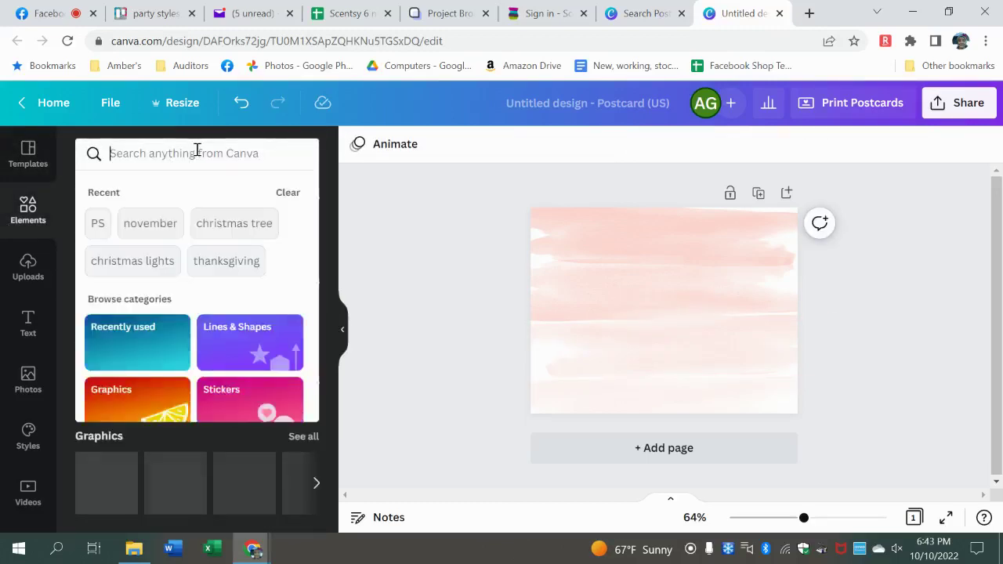
pyautogui.write('Thank you')
pyautogui.press('Return')
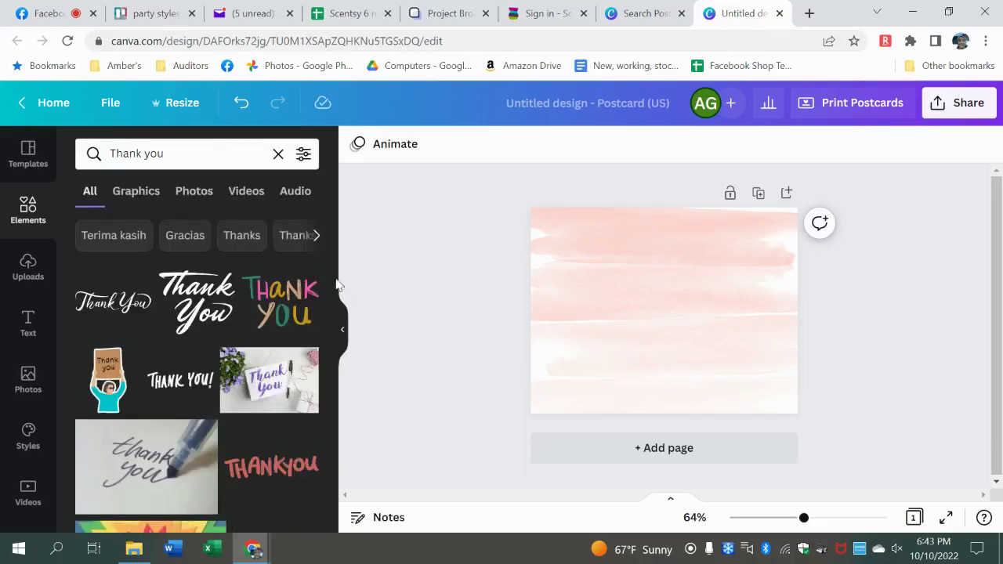
pyautogui.moveTo(330, 277); pyautogui.dragTo(345, 463)
pyautogui.scroll(-2, 344, 471)
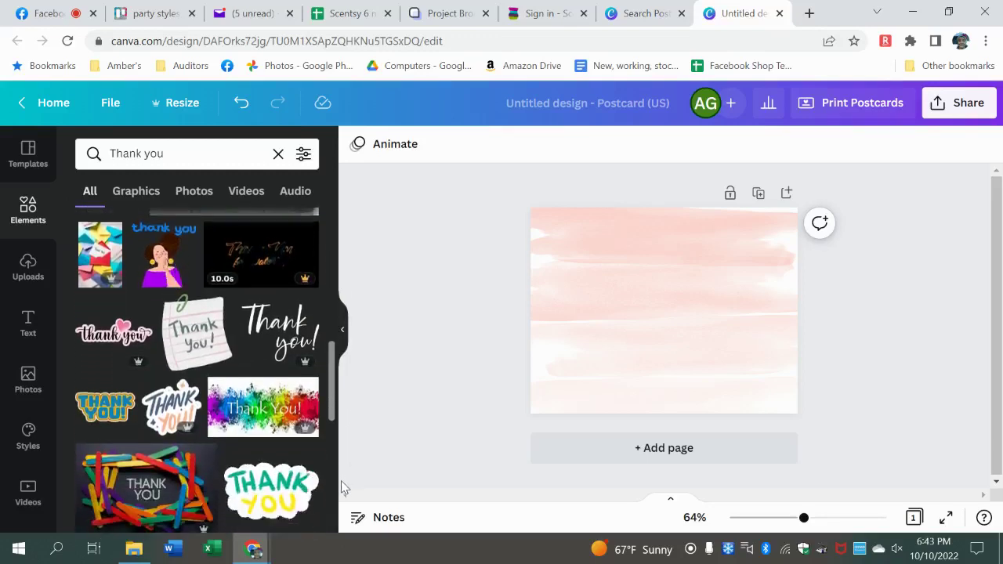
pyautogui.scroll(-5, 342, 496)
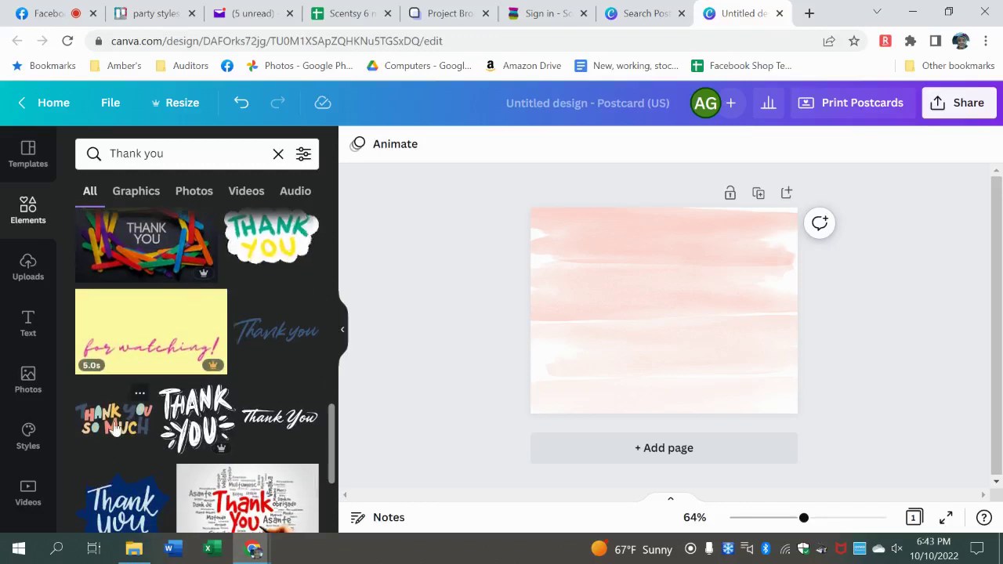
pyautogui.click(115, 428)
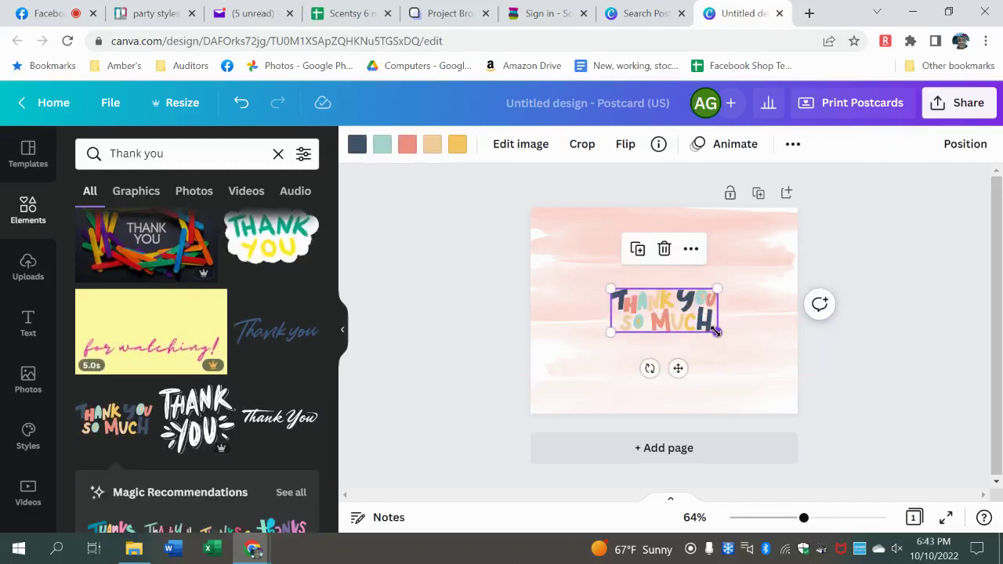
# - Enlarge the graphic, tilt it about 15°, and centre it on the postcard
pyautogui.moveTo(717, 332); pyautogui.dragTo(763, 350)
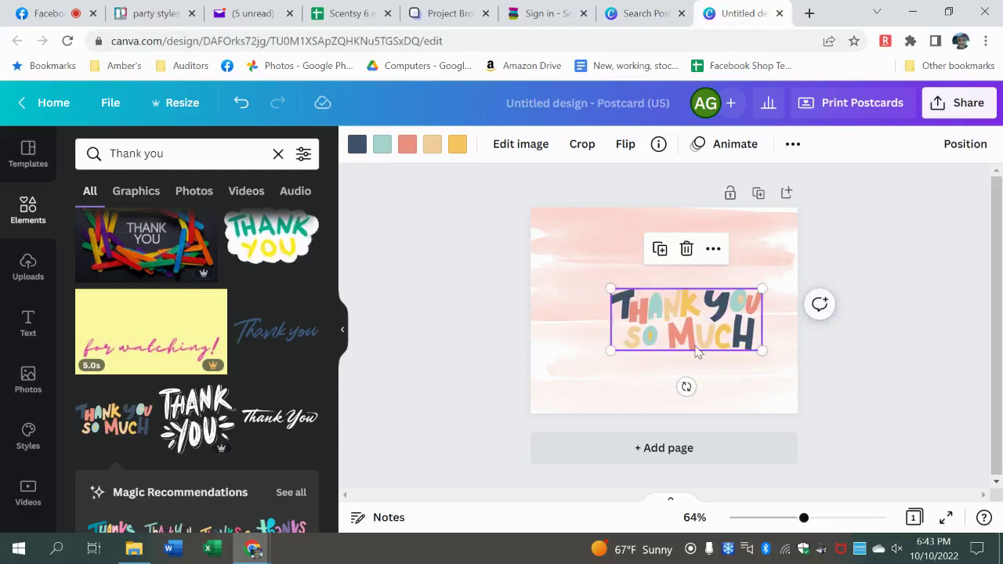
pyautogui.moveTo(696, 351); pyautogui.dragTo(672, 339)
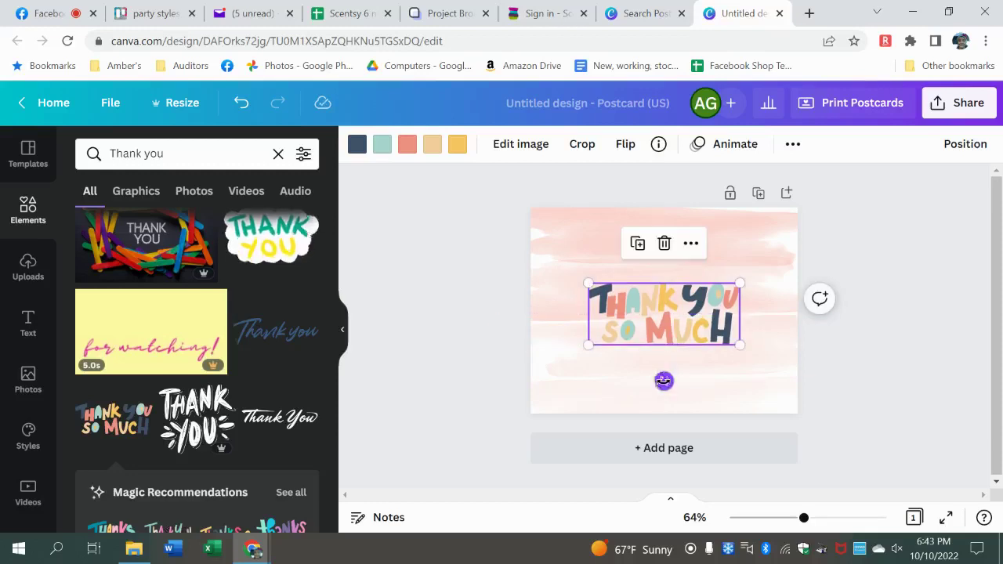
pyautogui.moveTo(663, 382); pyautogui.dragTo(645, 381)
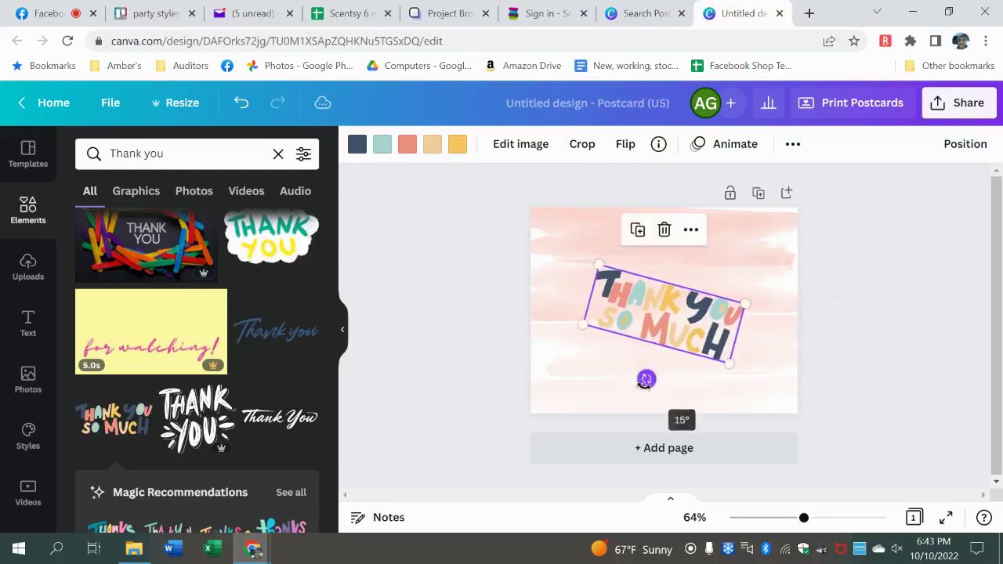
pyautogui.moveTo(598, 262); pyautogui.dragTo(575, 246)
pyautogui.moveTo(729, 366); pyautogui.dragTo(713, 355)
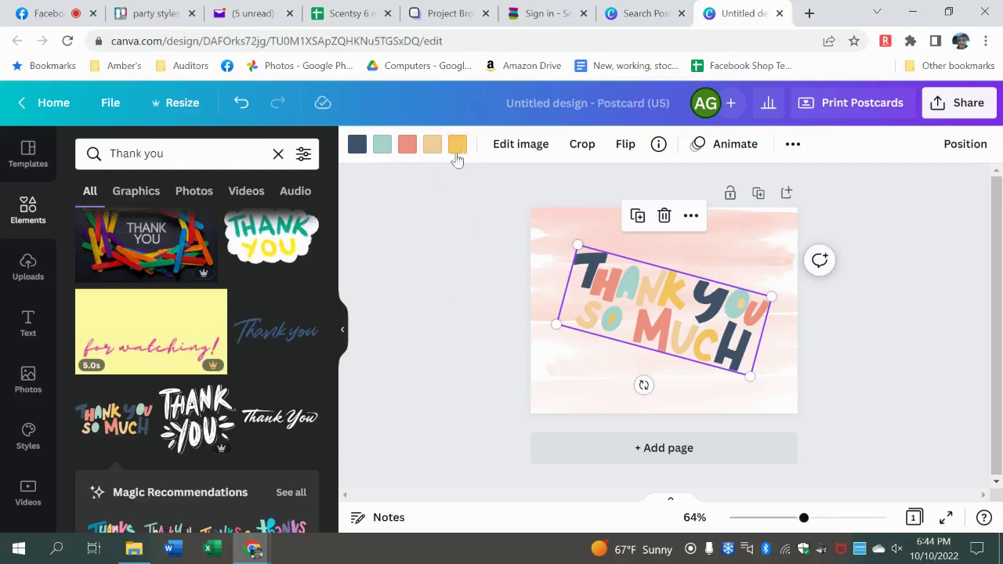
# - Look through the graphic's effects, flip and animation options without applying any
pyautogui.click(518, 152)
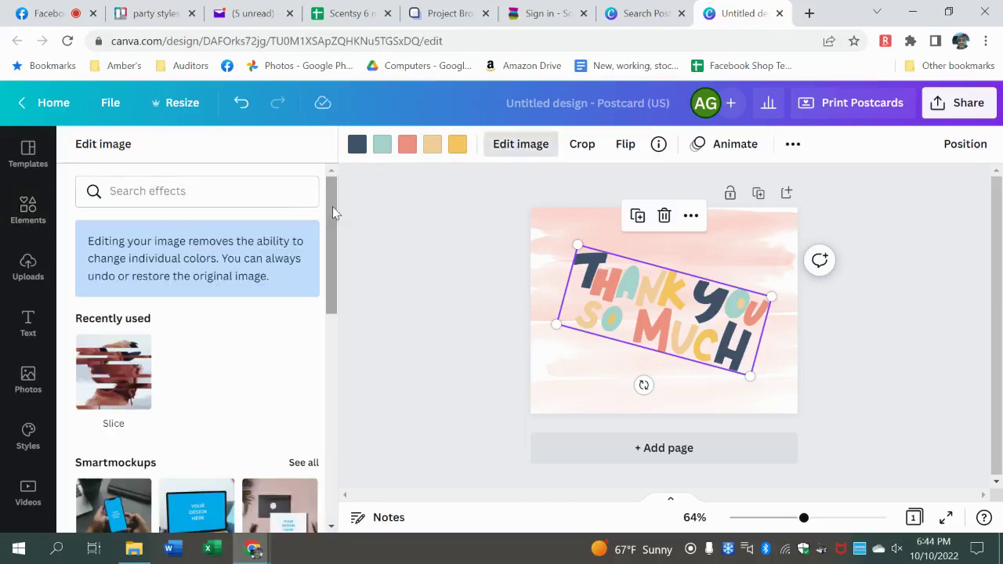
pyautogui.moveTo(333, 212); pyautogui.dragTo(358, 158)
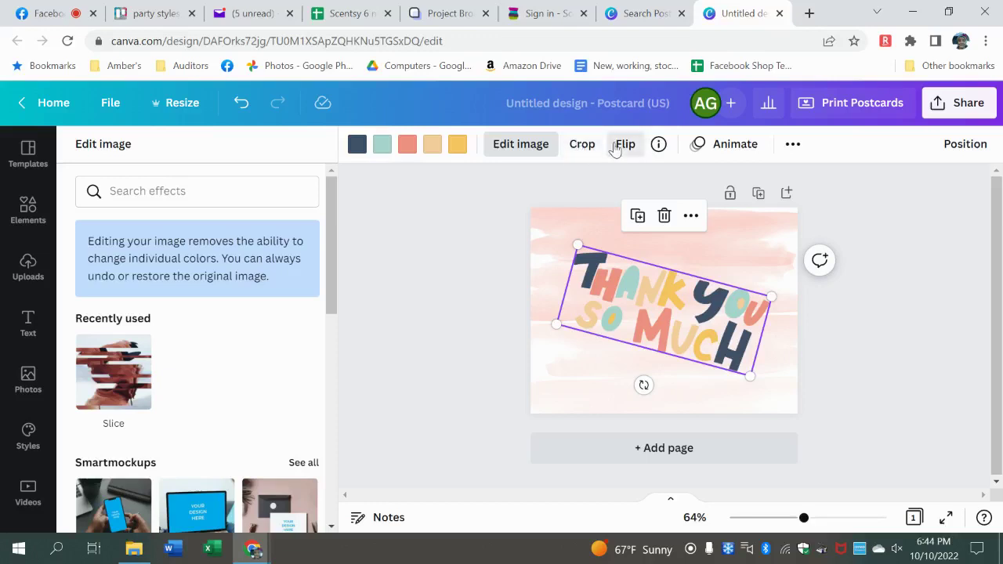
pyautogui.click(618, 147)
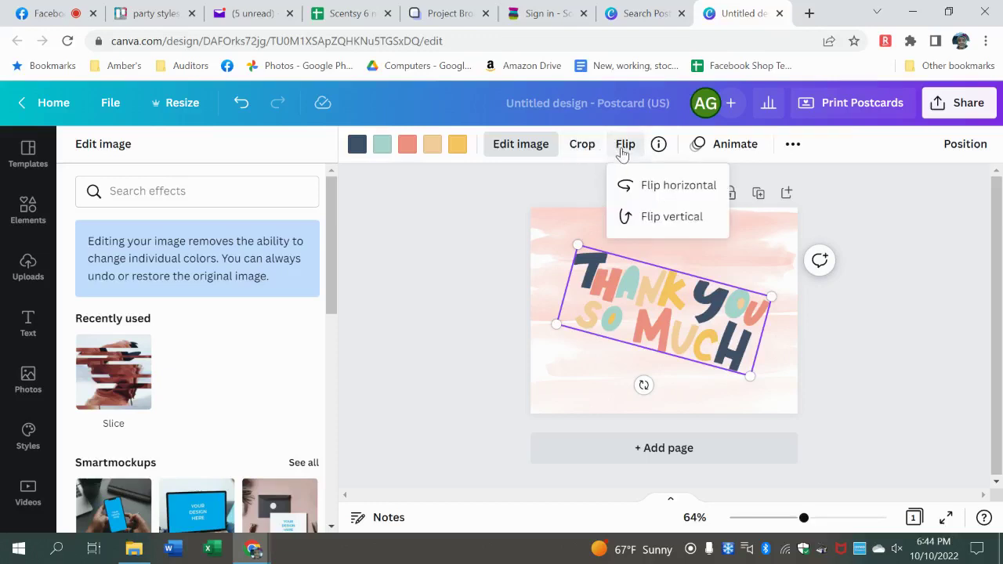
pyautogui.click(604, 183)
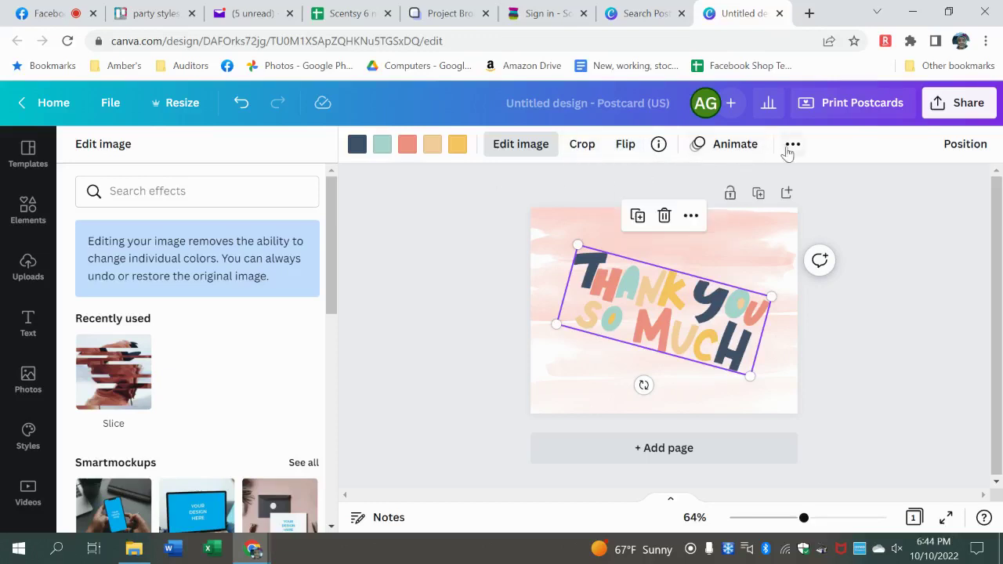
pyautogui.click(749, 145)
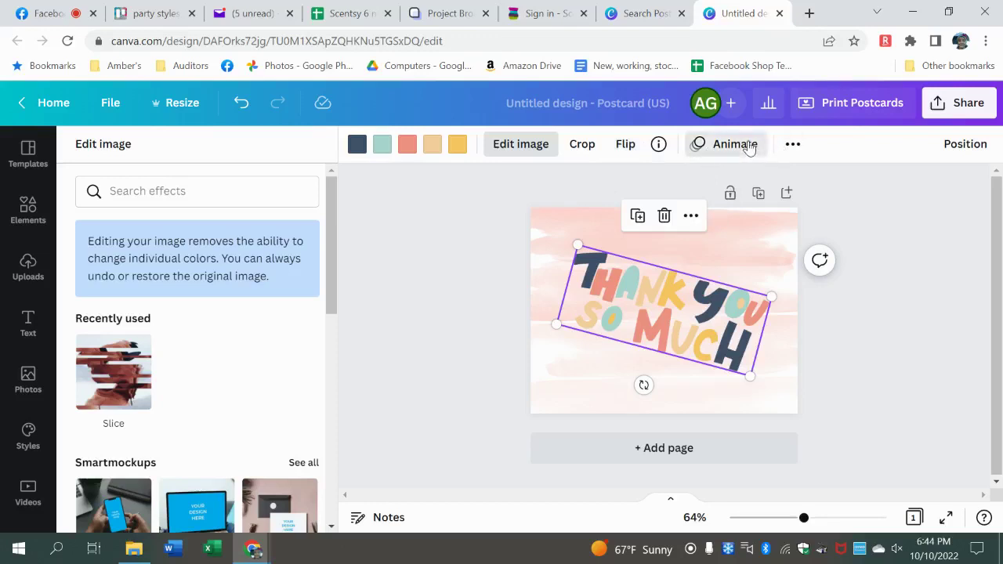
pyautogui.click(793, 144)
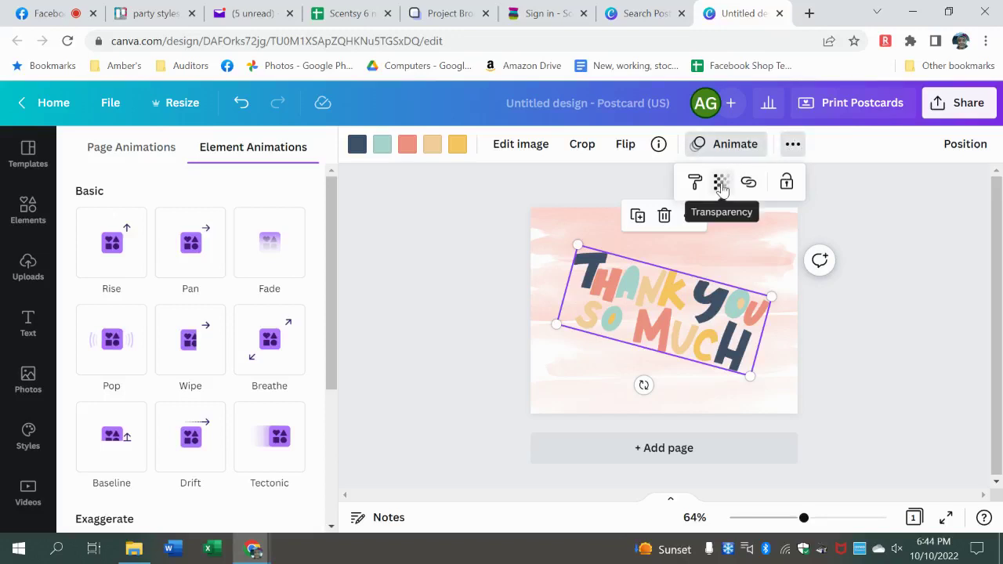
# - Set the Thank You graphic's transparency to 40 and move it up and right
pyautogui.click(720, 185)
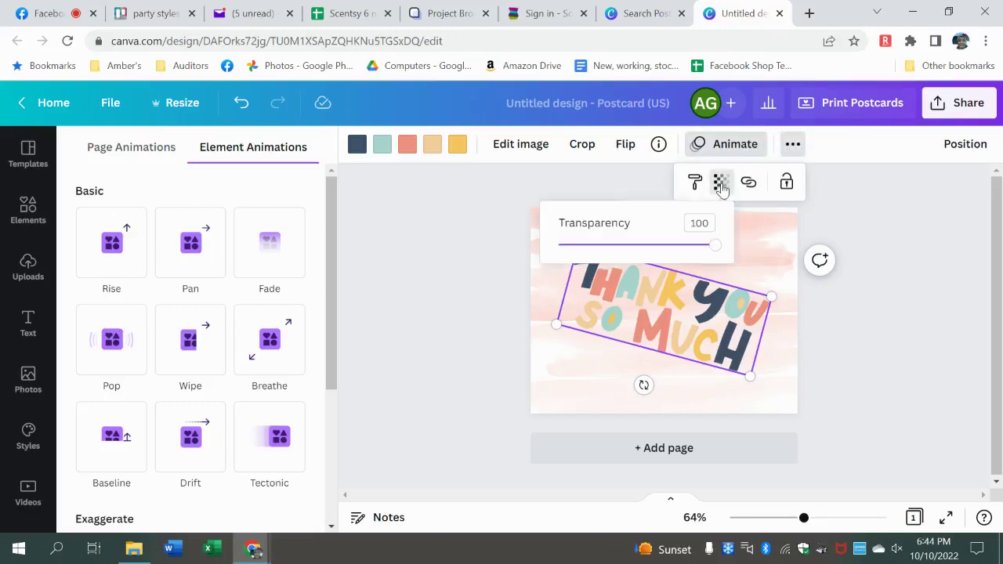
pyautogui.click(675, 248)
pyautogui.click(650, 248)
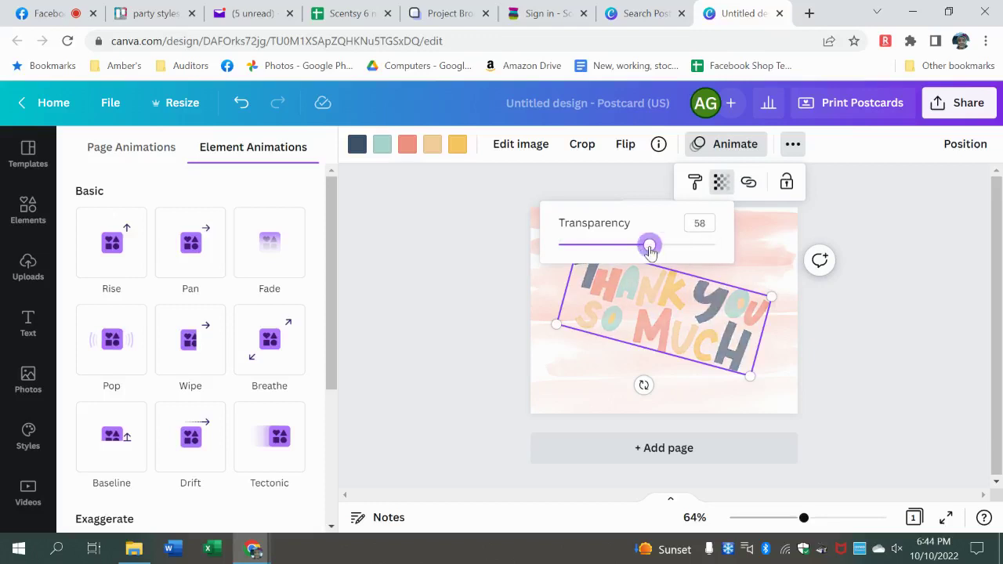
pyautogui.click(621, 249)
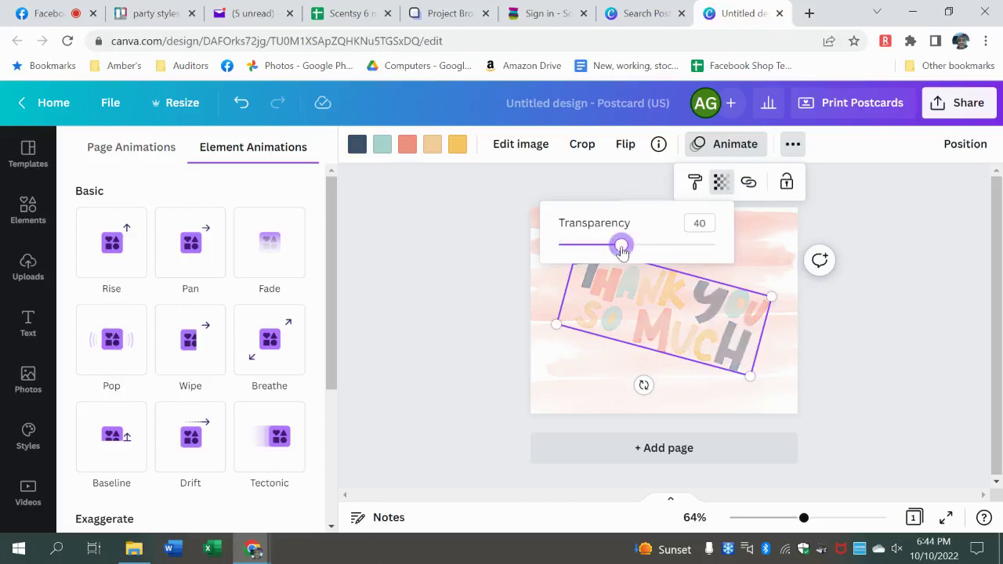
pyautogui.click(481, 321)
pyautogui.moveTo(669, 314); pyautogui.dragTo(694, 282)
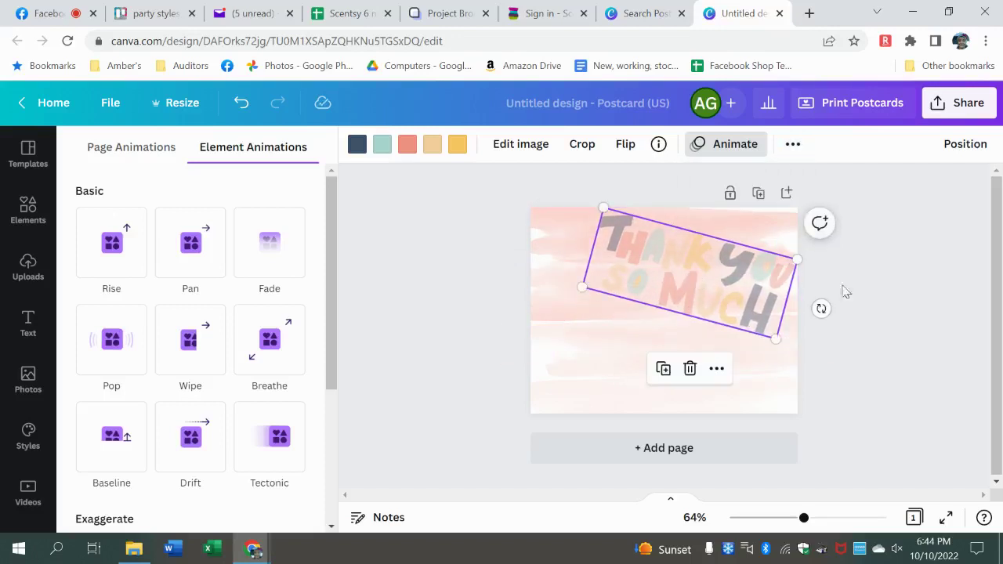
pyautogui.click(884, 291)
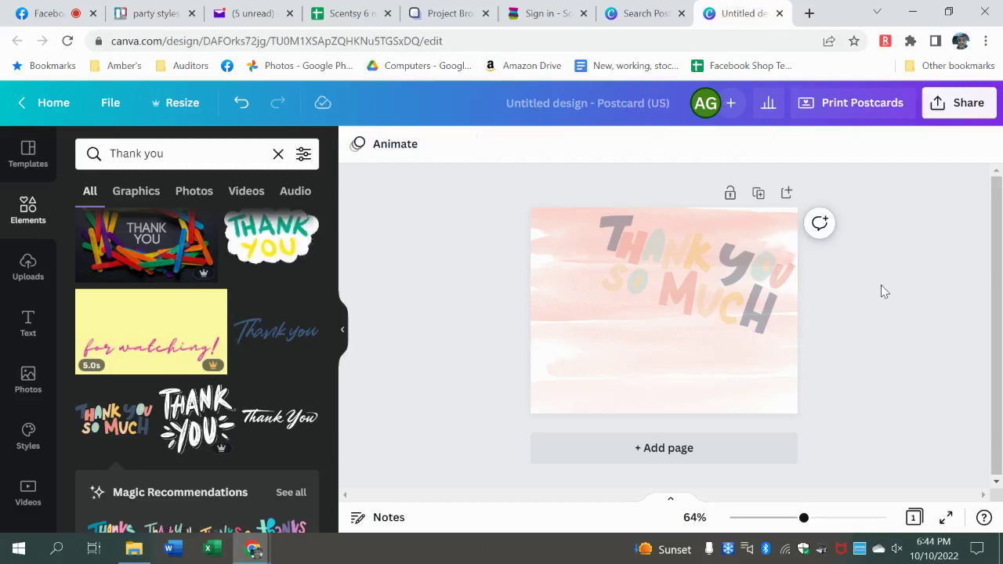
# - Search Elements for 'trophy', try a gold trophy in the lower-left, then delete it
pyautogui.click(192, 156)
pyautogui.press('BackSpace')
pyautogui.press('BackSpace')
pyautogui.press('BackSpace')
pyautogui.press('BackSpace')
pyautogui.press('BackSpace')
pyautogui.press('BackSpace')
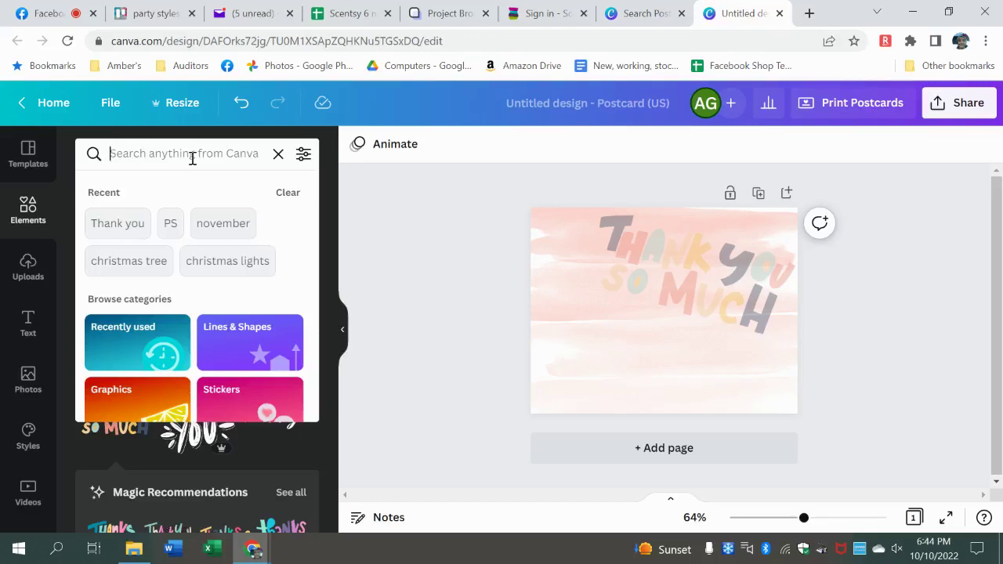
pyautogui.write('trophy')
pyautogui.press('Return')
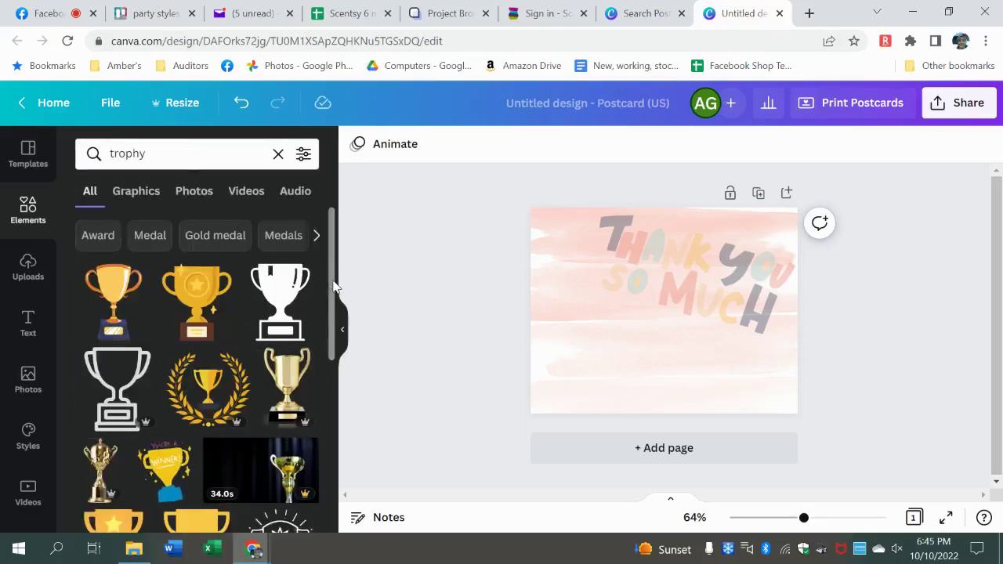
pyautogui.scroll(-2, 332, 293)
pyautogui.moveTo(333, 293); pyautogui.dragTo(324, 336)
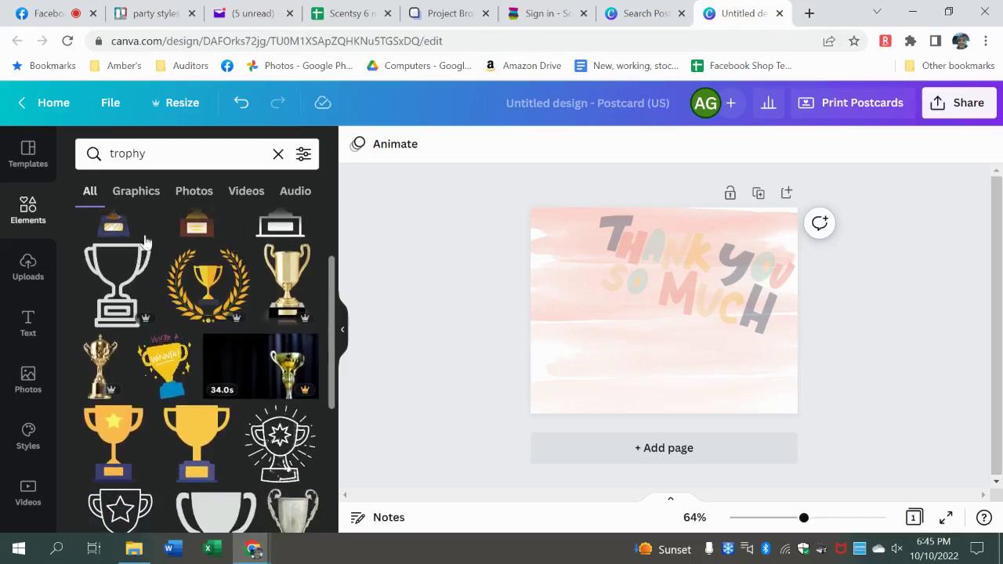
pyautogui.click(113, 225)
pyautogui.moveTo(669, 343); pyautogui.dragTo(577, 398)
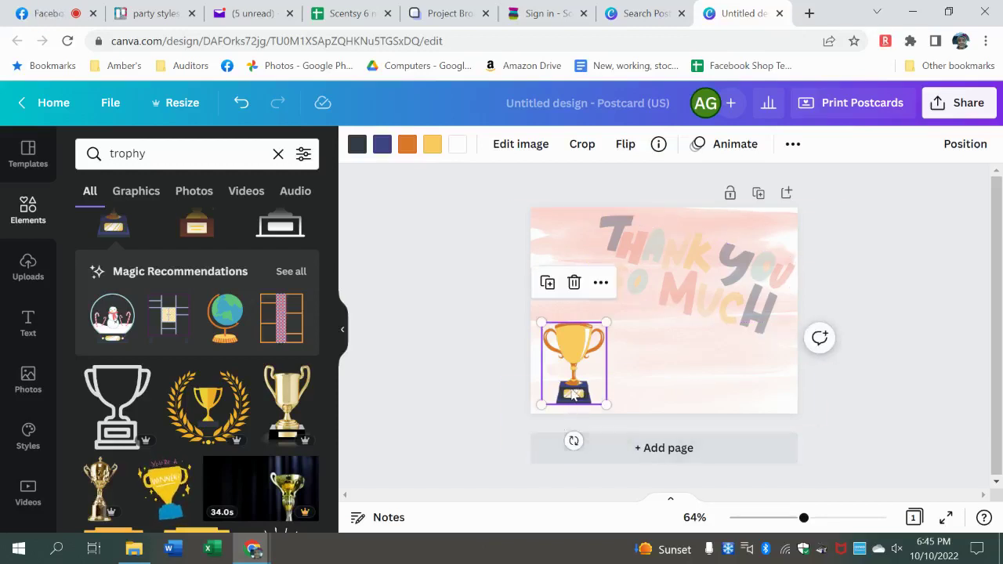
pyautogui.press('Delete')
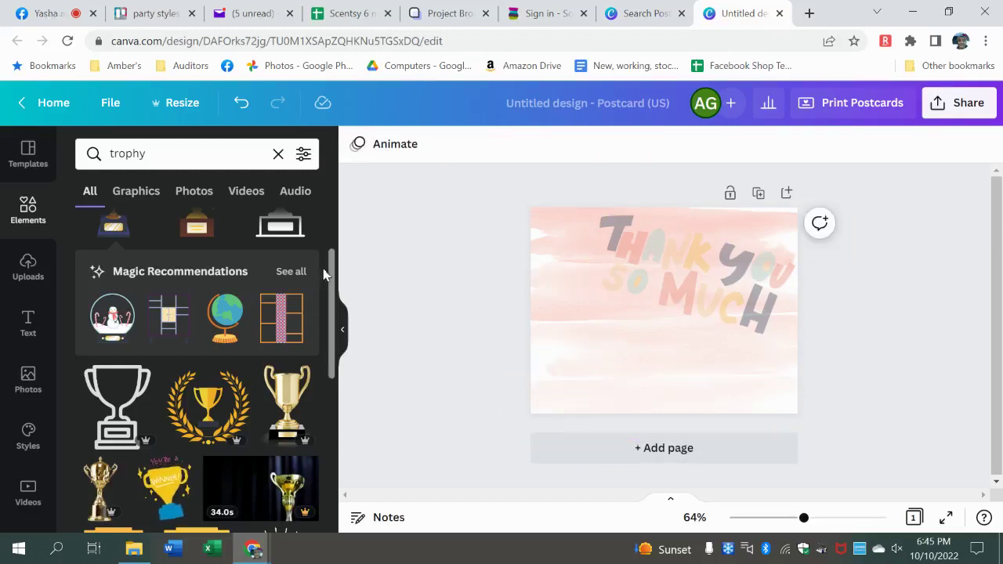
# - Add the Desk Globe Vector and place it in the postcard's bottom-left corner
pyautogui.click(241, 310)
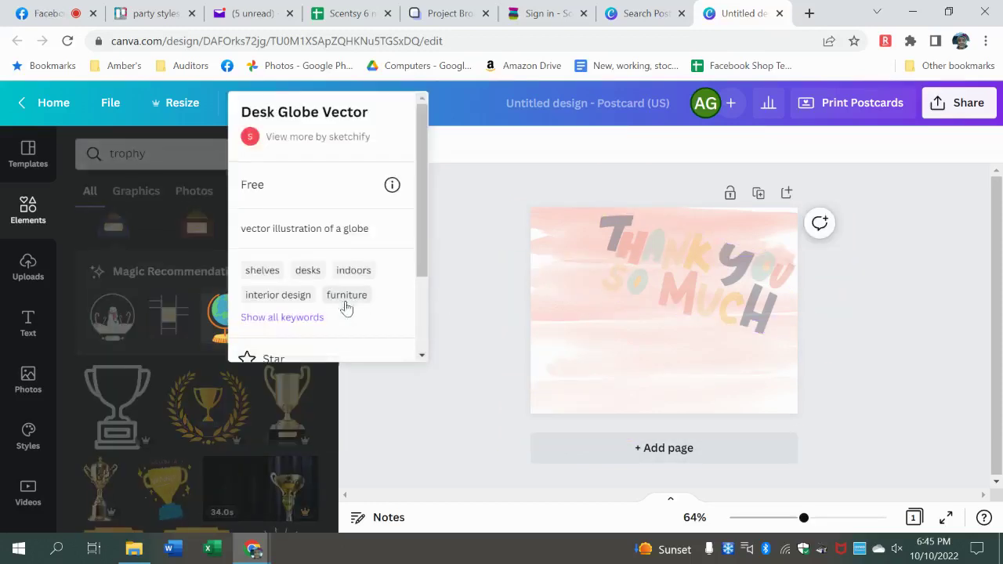
pyautogui.click(425, 376)
pyautogui.click(232, 314)
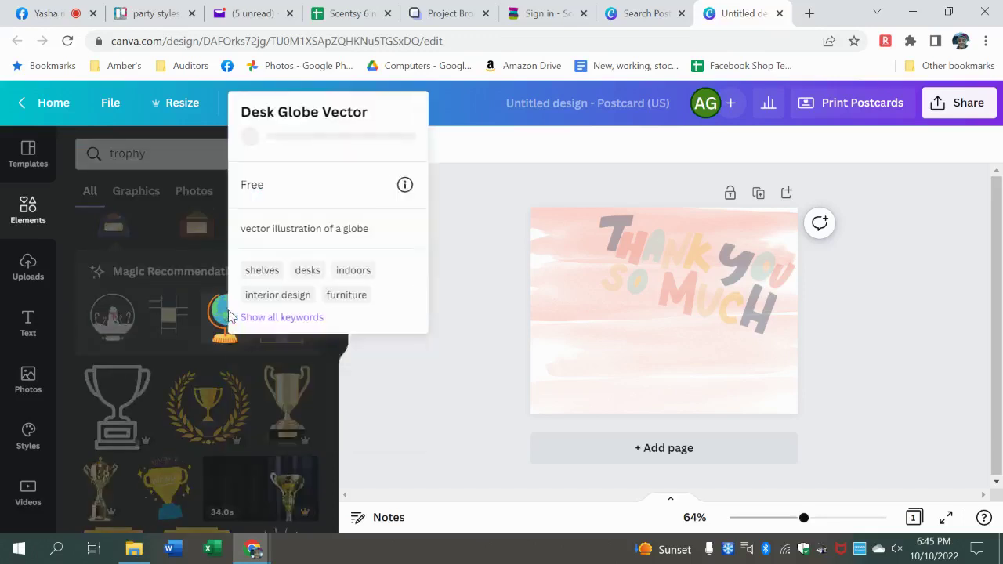
pyautogui.click(524, 280)
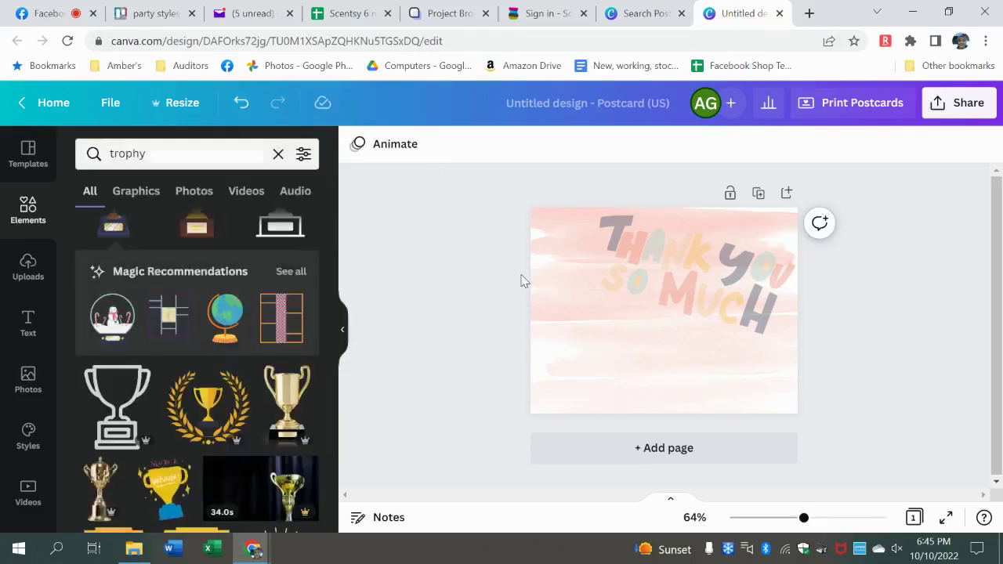
pyautogui.click(223, 338)
pyautogui.moveTo(668, 341); pyautogui.dragTo(569, 395)
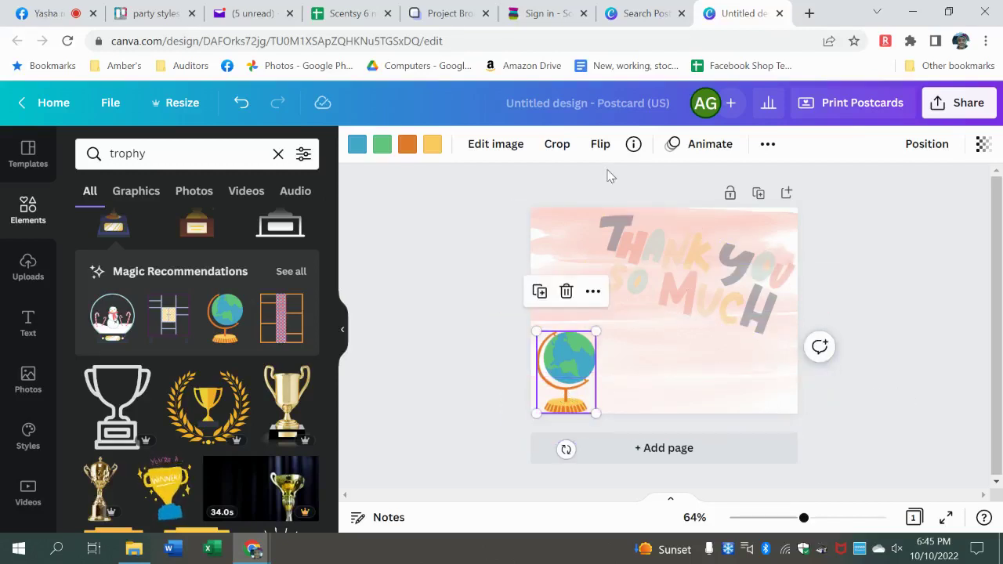
# - Duplicate the globe, move the copy bottom-right, and flip it horizontally to face left
pyautogui.click(598, 145)
pyautogui.click(596, 186)
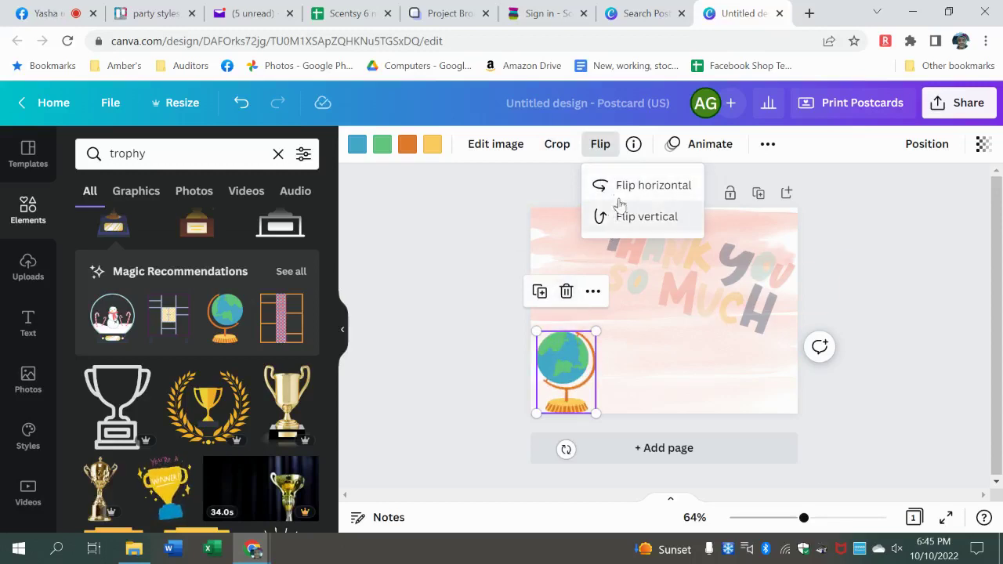
pyautogui.click(620, 187)
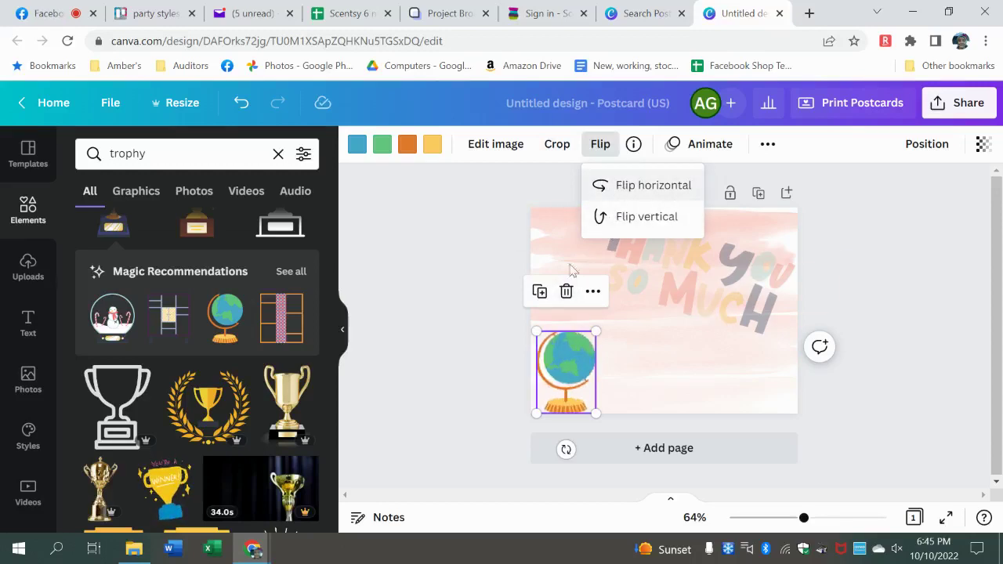
pyautogui.click(539, 291)
pyautogui.moveTo(576, 354); pyautogui.dragTo(753, 345)
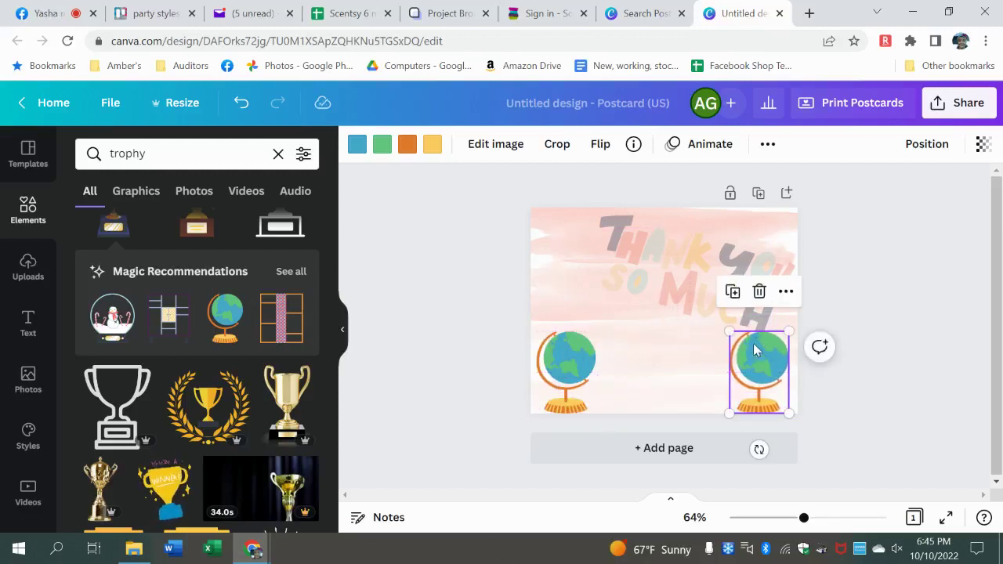
pyautogui.click(600, 147)
pyautogui.click(601, 186)
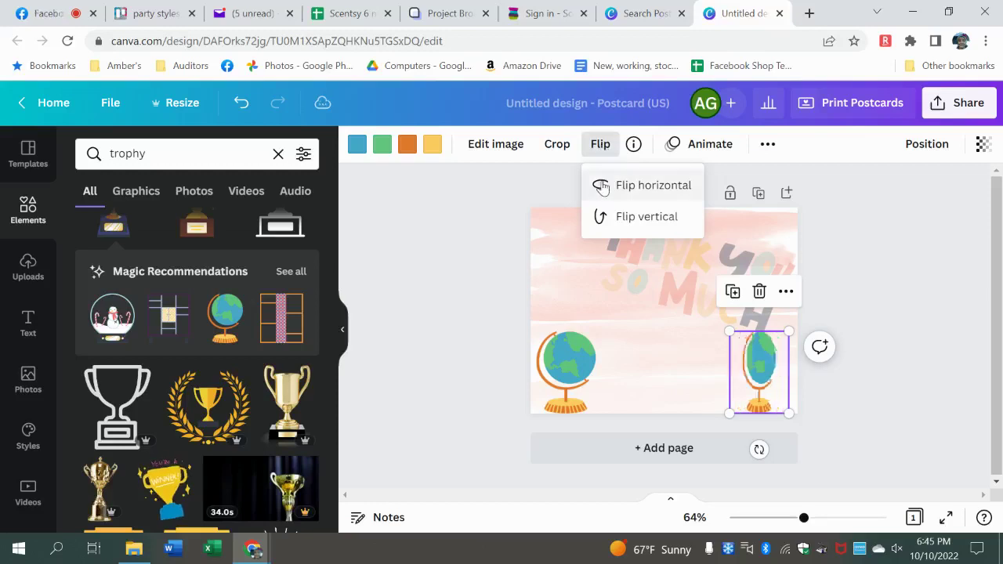
pyautogui.click(855, 205)
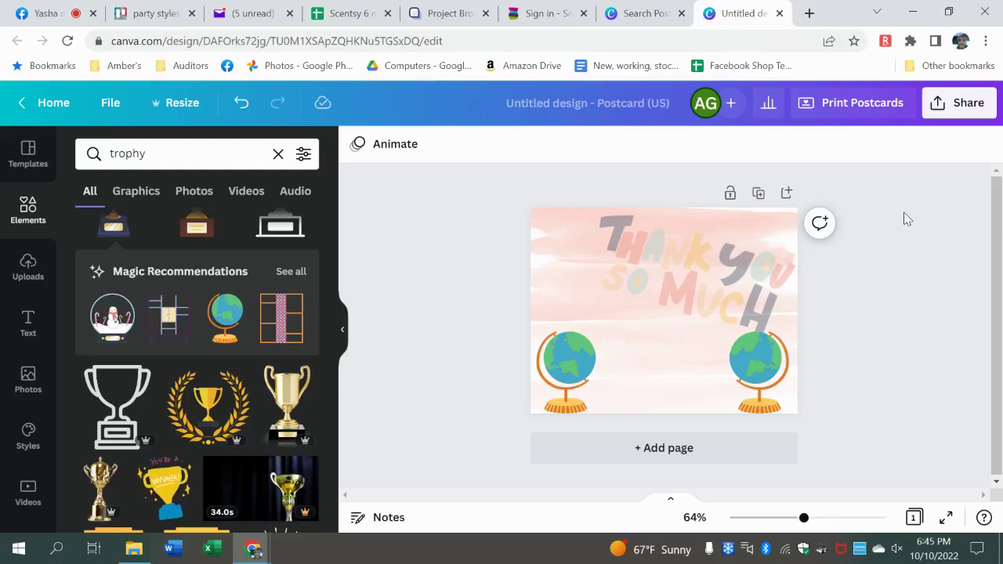
# - Add a Give You Glory text box from a 'thank you' text search reading 'You are an awesome customer'
pyautogui.click(27, 321)
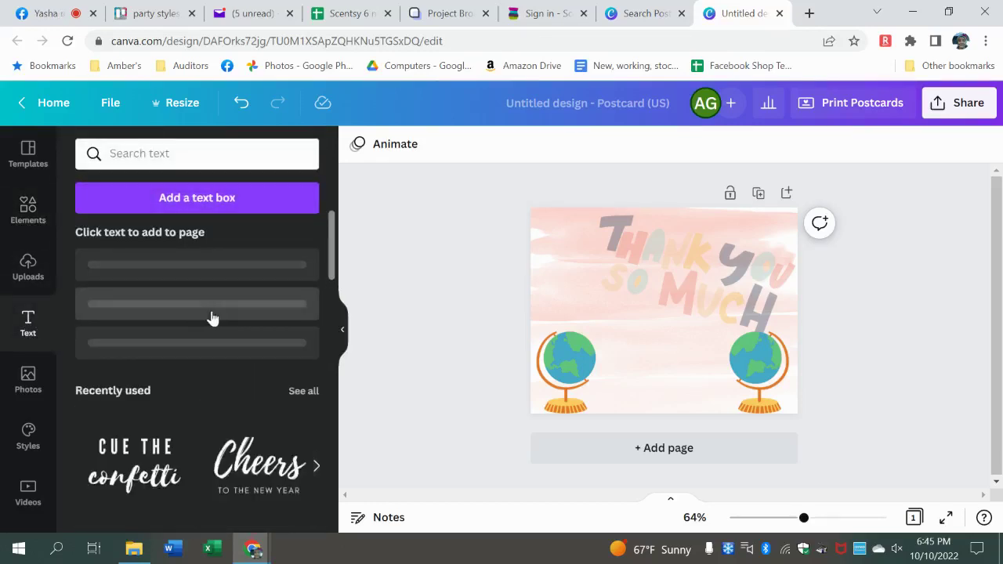
pyautogui.click(200, 153)
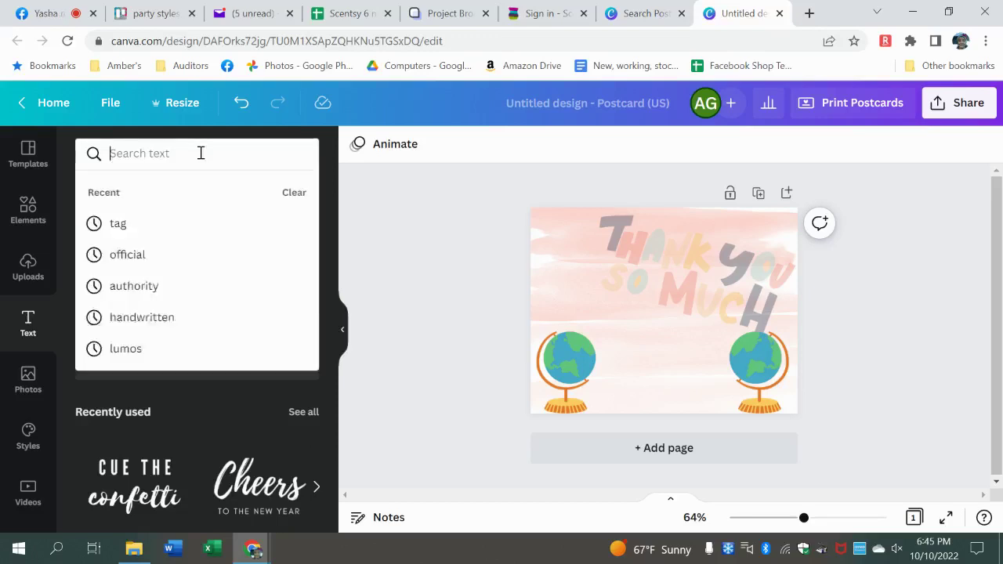
pyautogui.write('thank you')
pyautogui.press('Return')
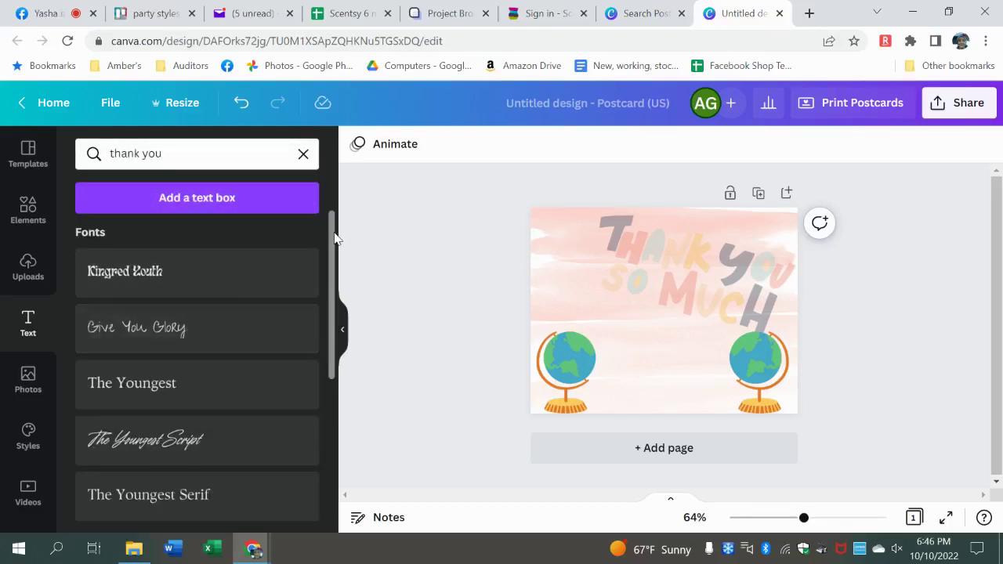
pyautogui.moveTo(335, 237); pyautogui.dragTo(329, 231)
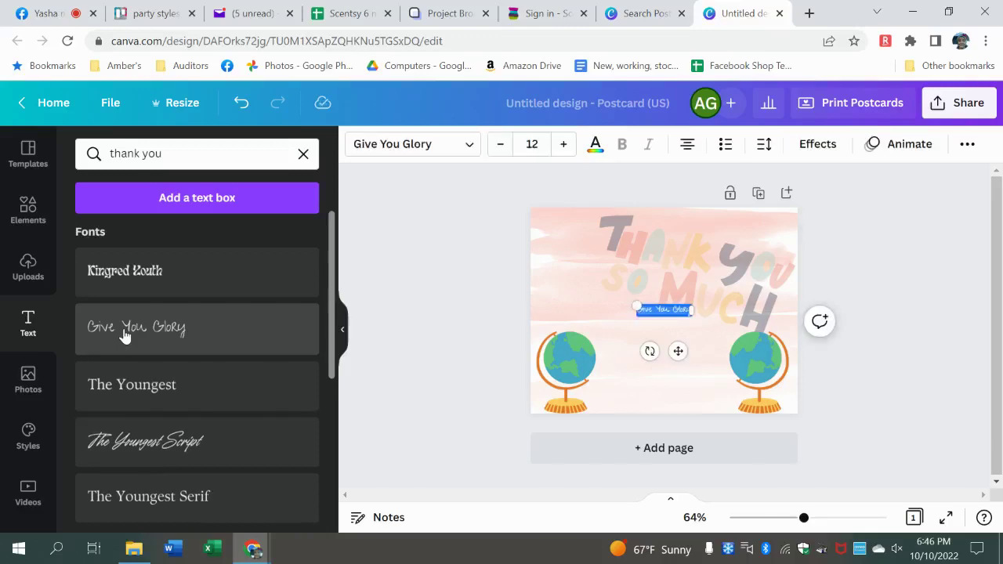
pyautogui.write('You are an awesome')
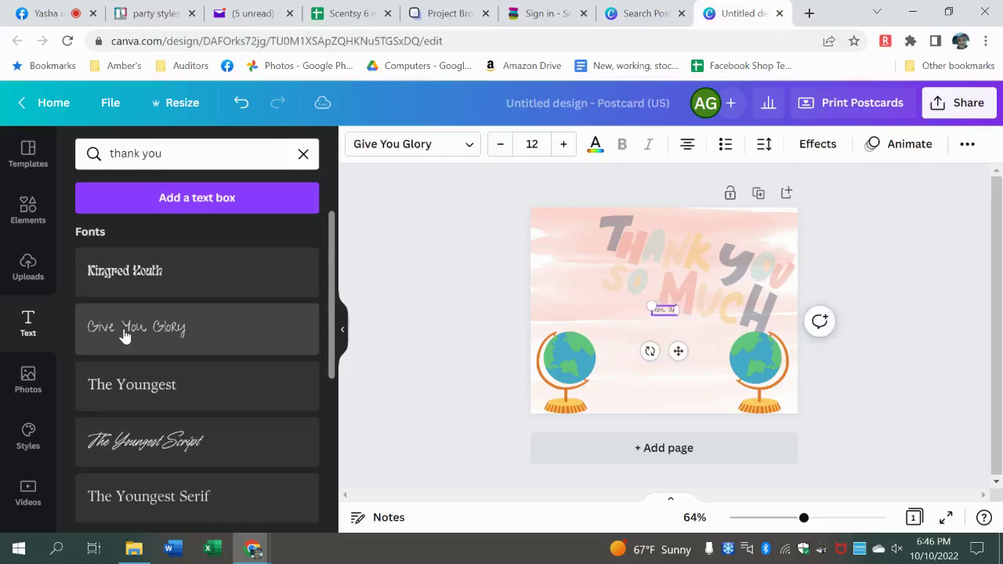
pyautogui.write(' customer')
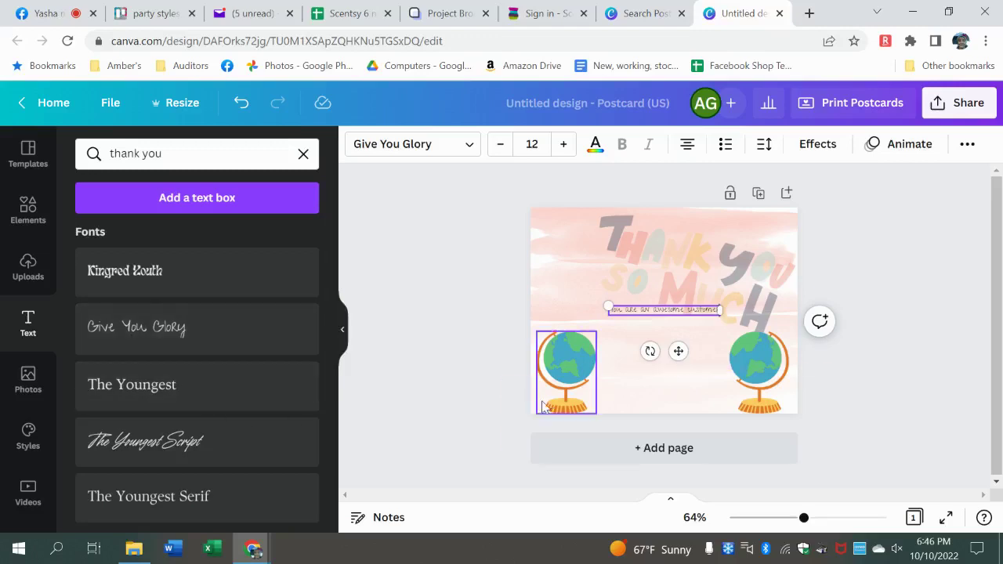
# - Nudge the two globes slightly upward on the postcard
pyautogui.click(668, 380)
pyautogui.moveTo(669, 381); pyautogui.dragTo(665, 358)
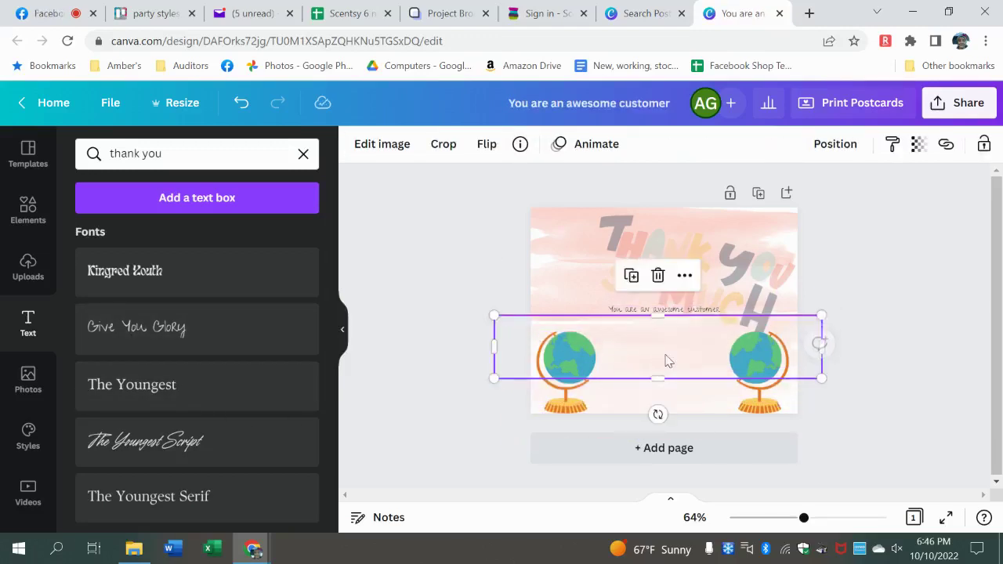
pyautogui.click(820, 293)
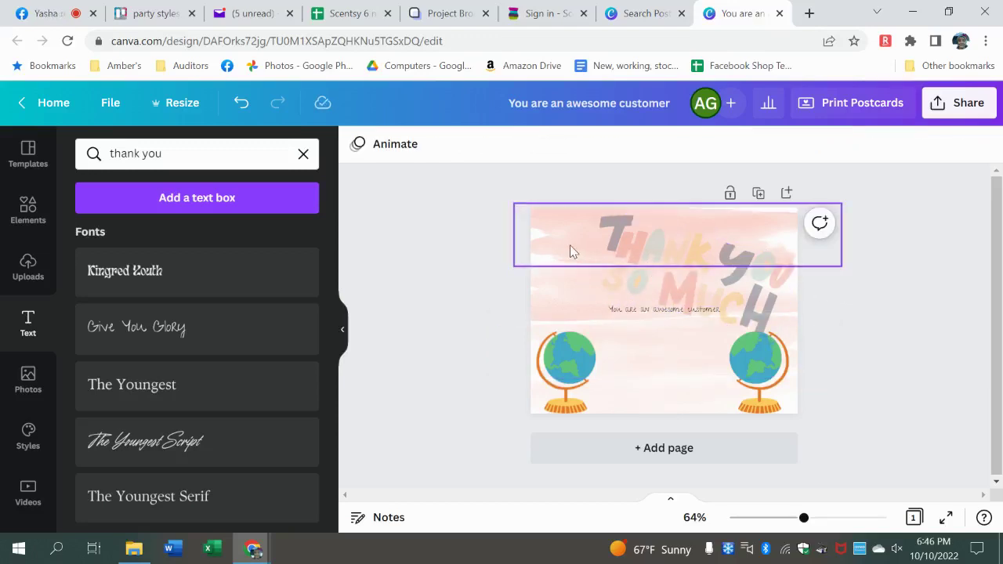
# - Move the customer message down between the globes and enlarge it to size 18
pyautogui.click(635, 313)
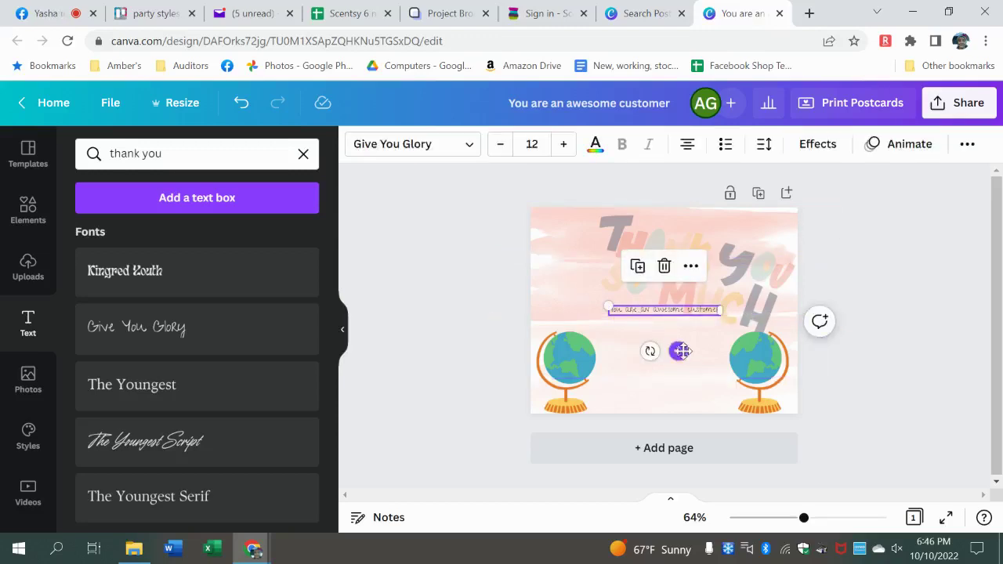
pyautogui.moveTo(681, 351); pyautogui.dragTo(677, 380)
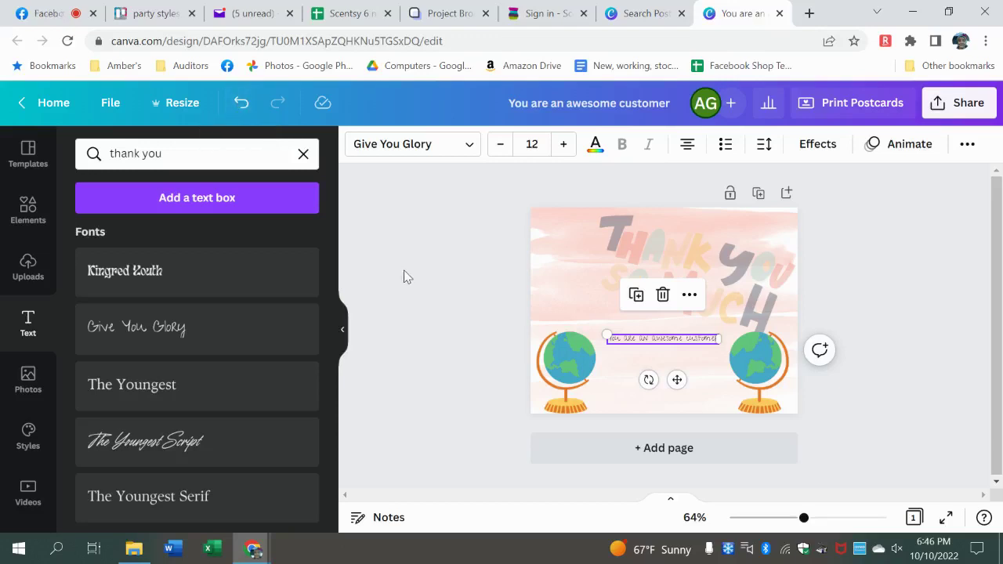
pyautogui.click(562, 146)
pyautogui.click(562, 147)
pyautogui.click(561, 146)
pyautogui.click(562, 146)
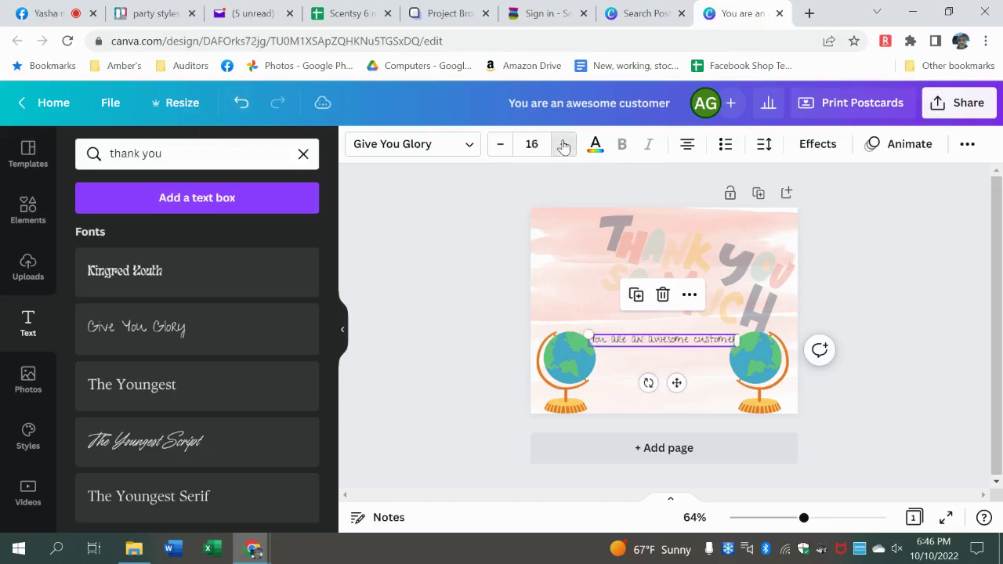
pyautogui.click(563, 146)
pyautogui.click(564, 146)
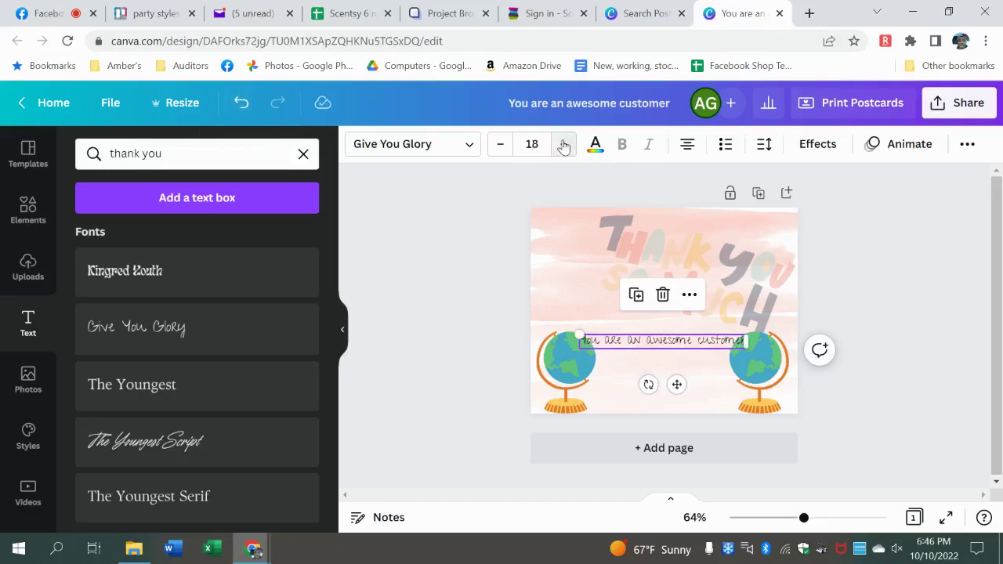
pyautogui.click(906, 295)
pyautogui.click(695, 343)
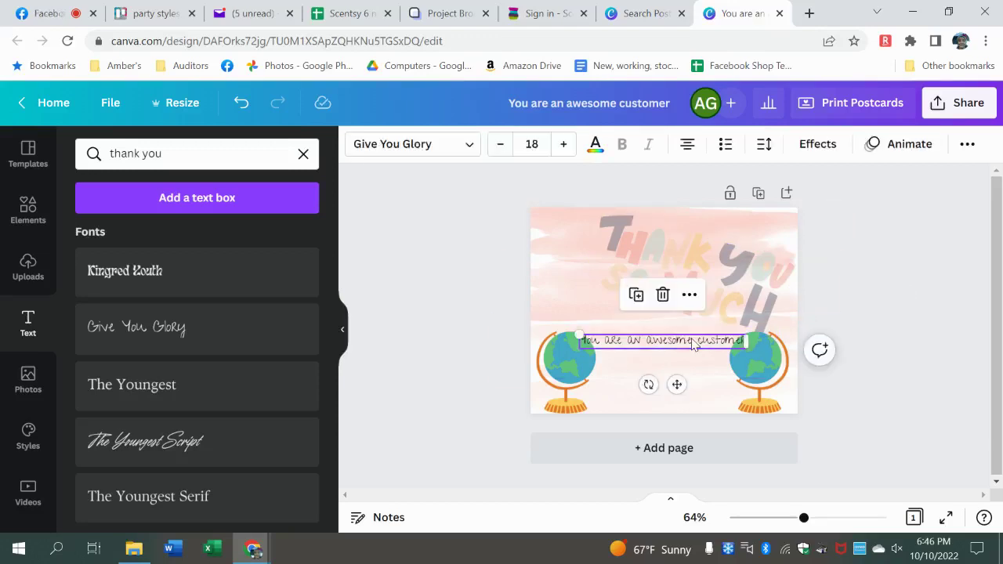
# - Add a green drop shadow to the 'You are an awesome customer' text
pyautogui.click(810, 153)
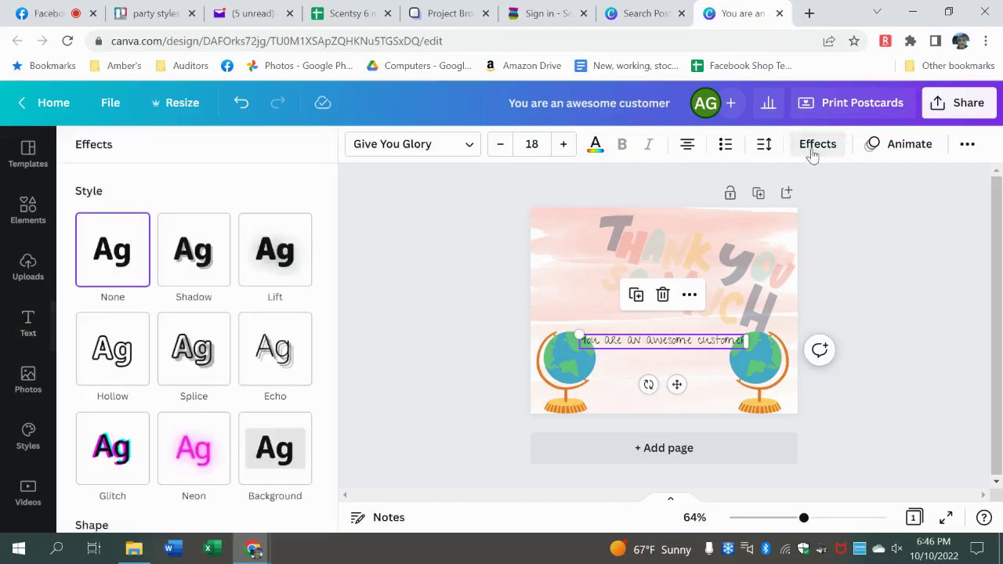
pyautogui.click(196, 262)
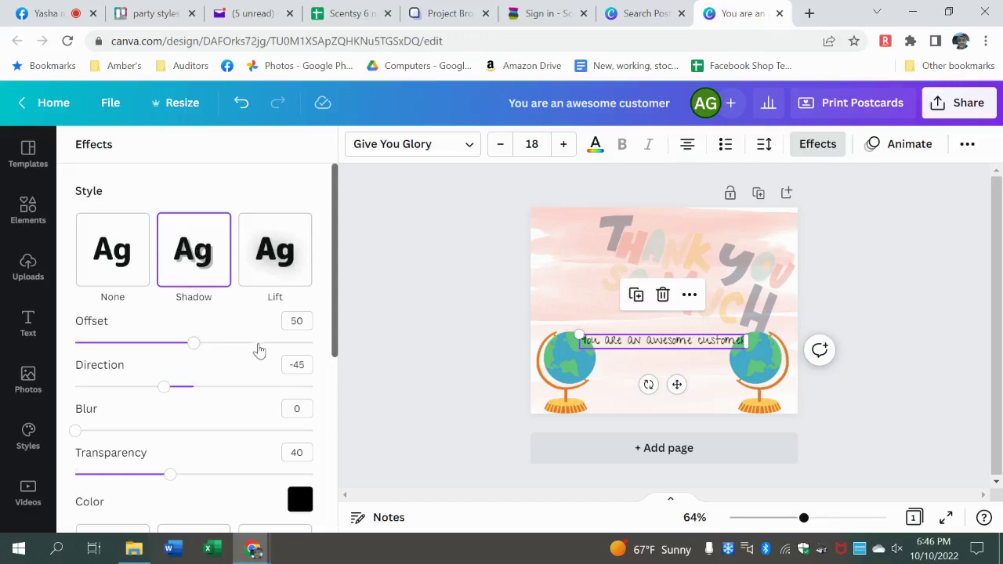
pyautogui.click(260, 348)
pyautogui.click(300, 500)
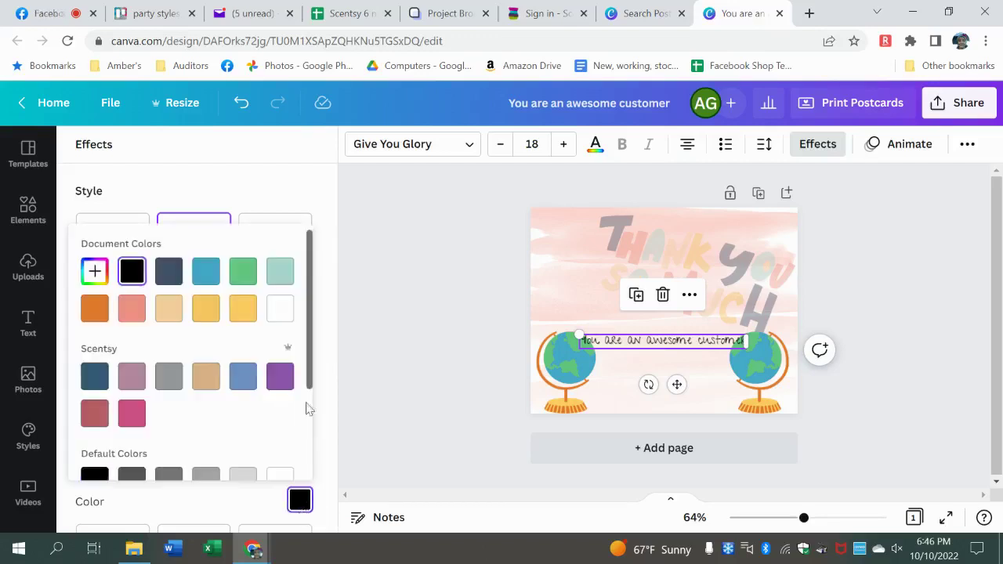
pyautogui.click(244, 272)
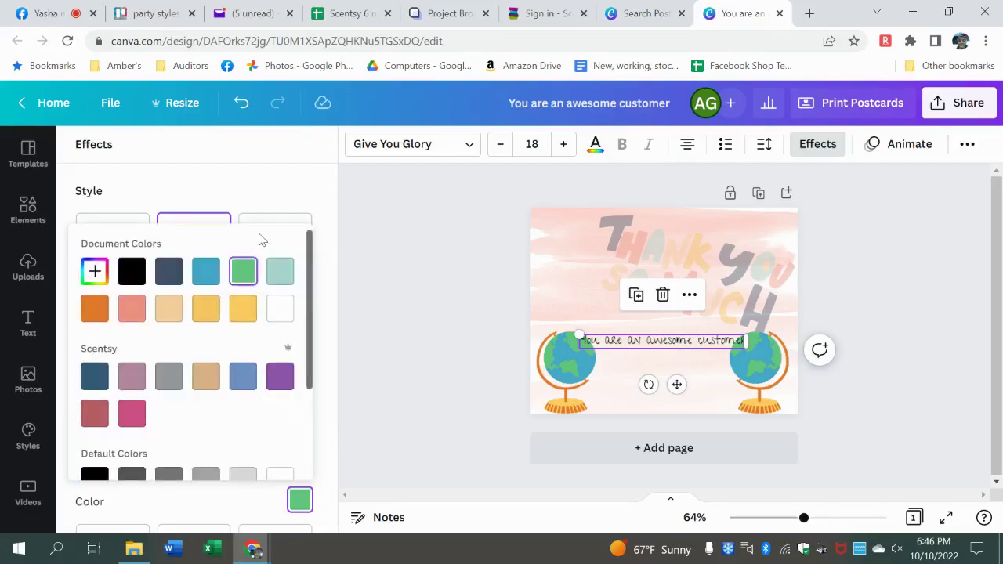
pyautogui.click(395, 249)
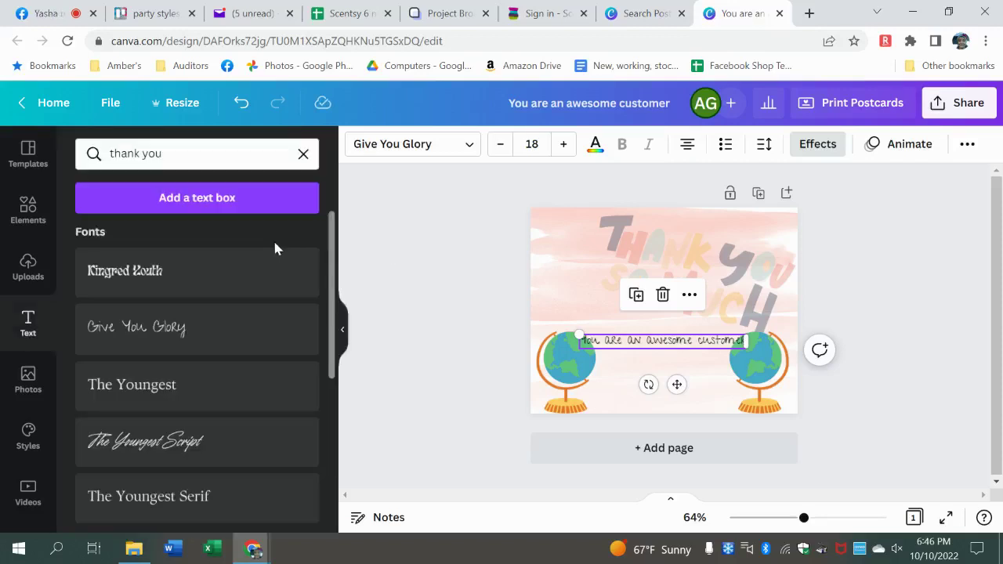
# - Reapply the shadow with offset 75 and green colour, then make it more transparent
pyautogui.click(808, 144)
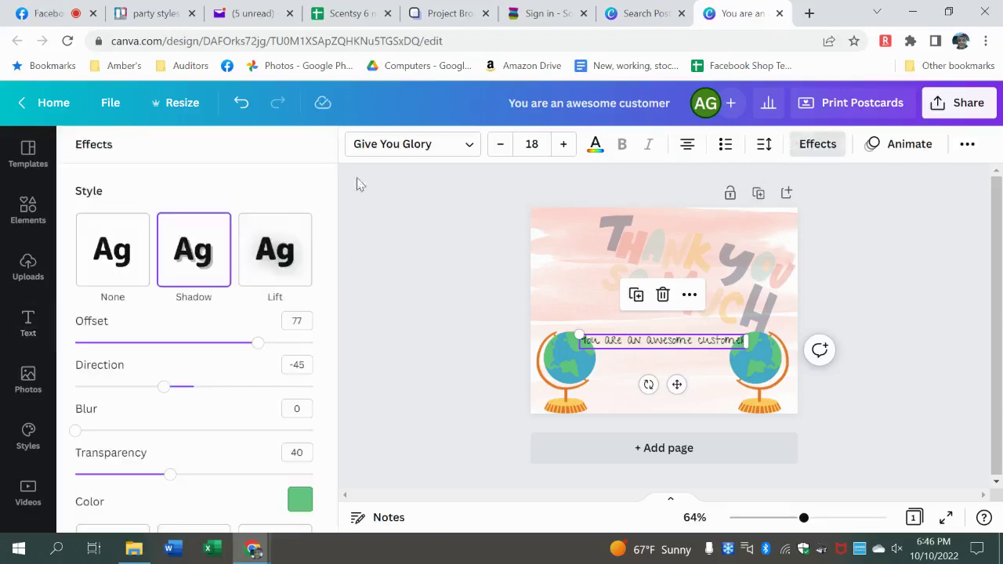
pyautogui.click(275, 249)
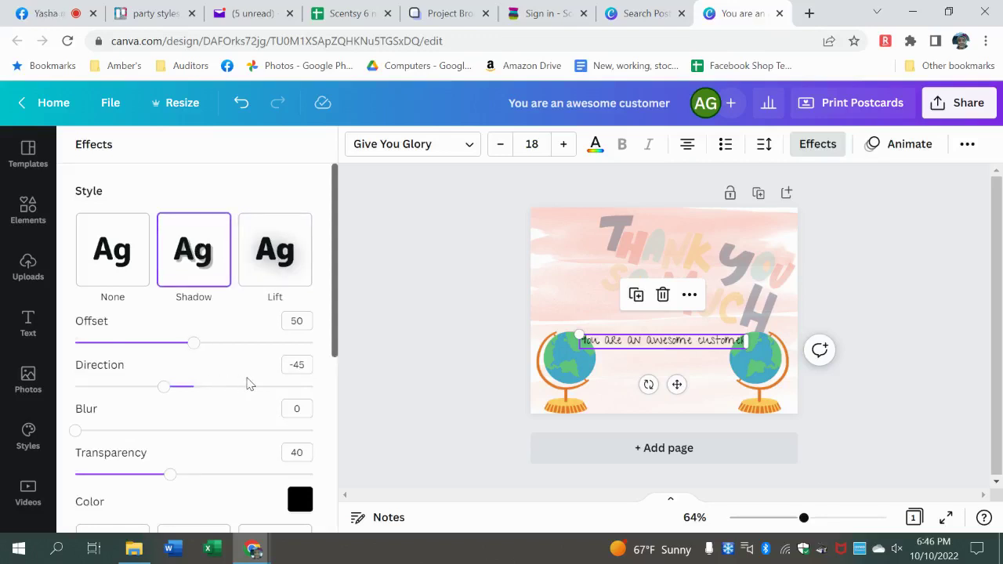
pyautogui.moveTo(192, 342); pyautogui.dragTo(252, 342)
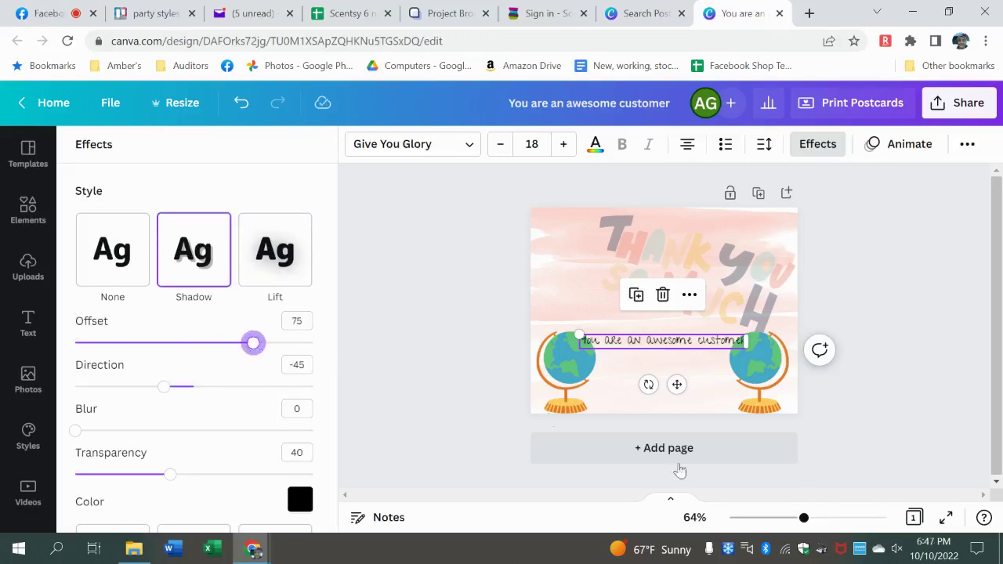
pyautogui.moveTo(807, 524); pyautogui.dragTo(836, 521)
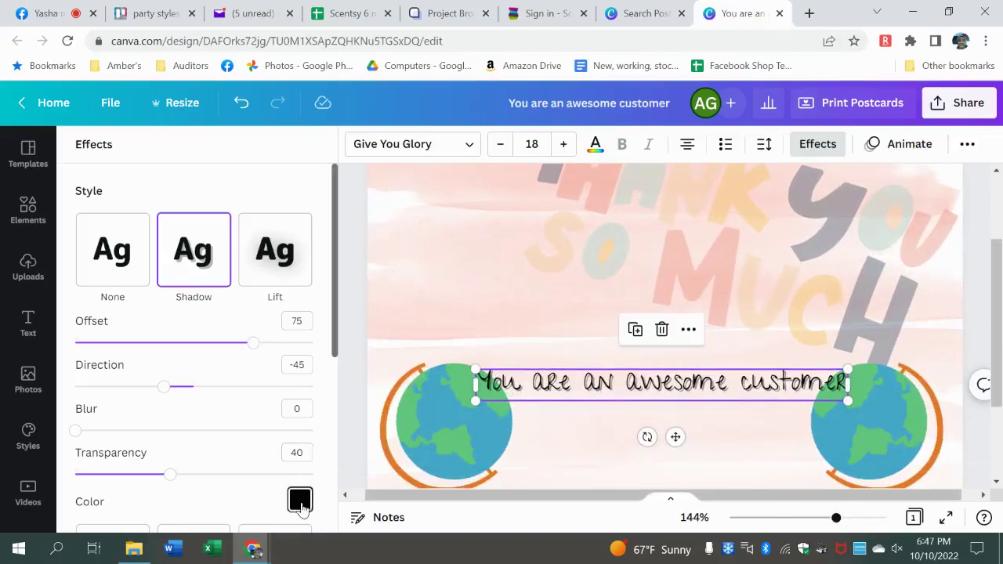
pyautogui.click(299, 500)
pyautogui.click(243, 271)
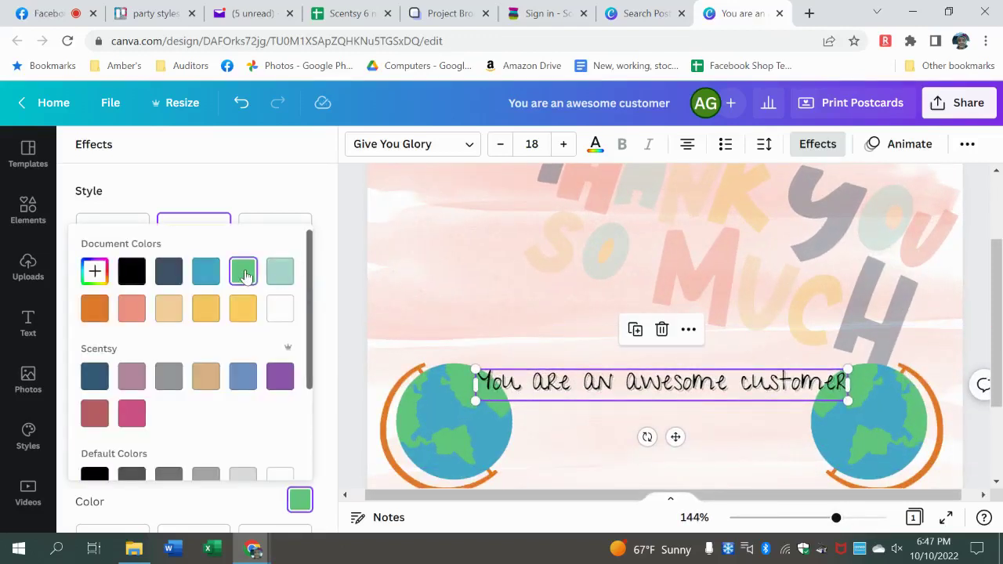
pyautogui.click(347, 303)
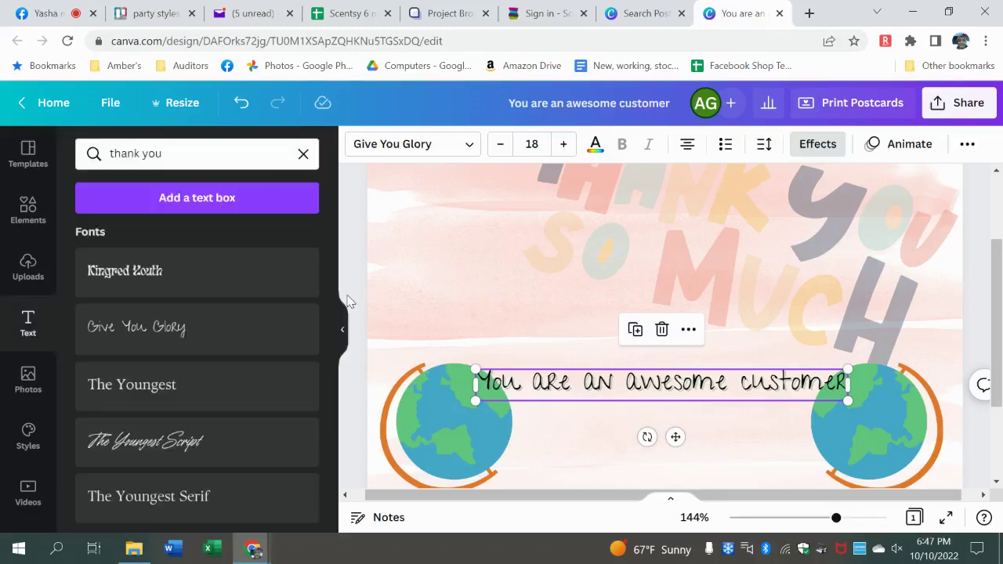
pyautogui.click(812, 146)
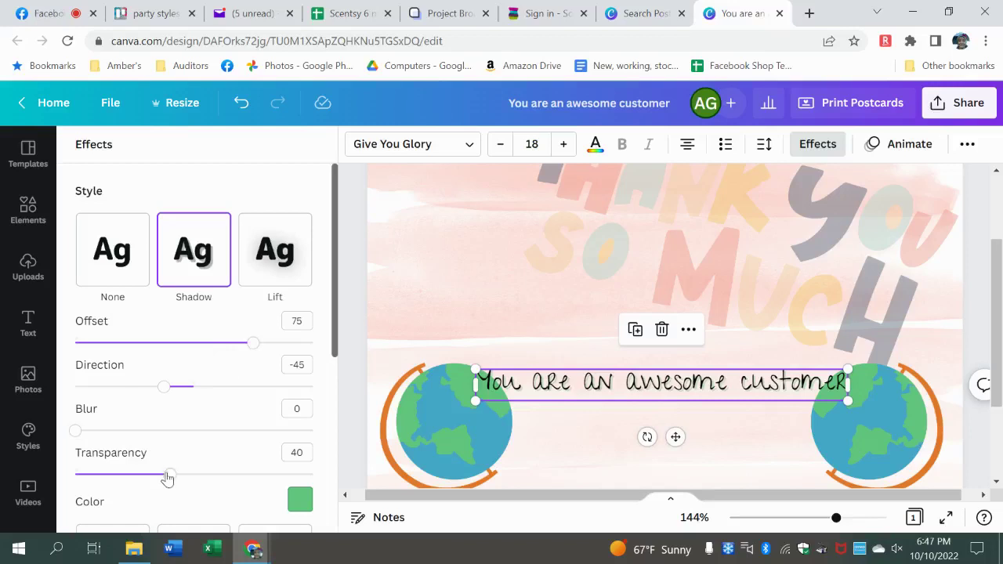
pyautogui.moveTo(167, 479); pyautogui.dragTo(240, 484)
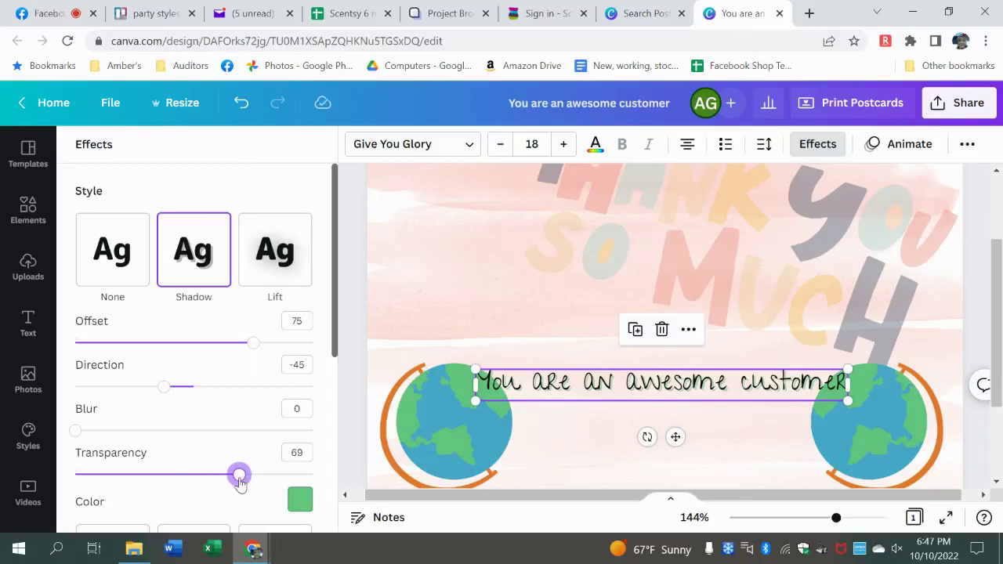
# - Try the Lift, Hollow and Splice effects on the message, adjusting their sliders
pyautogui.click(298, 260)
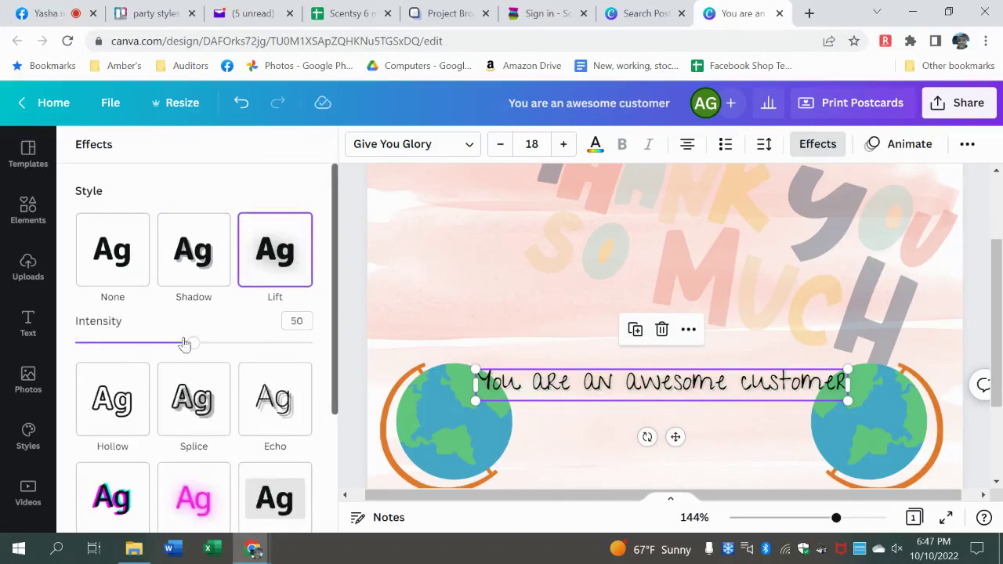
pyautogui.moveTo(193, 342); pyautogui.dragTo(220, 345)
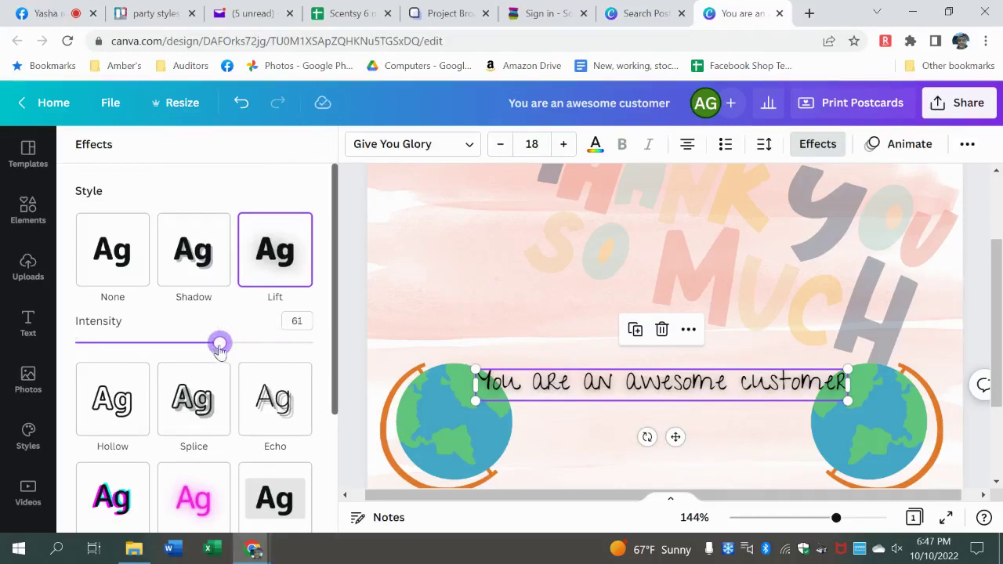
pyautogui.click(130, 402)
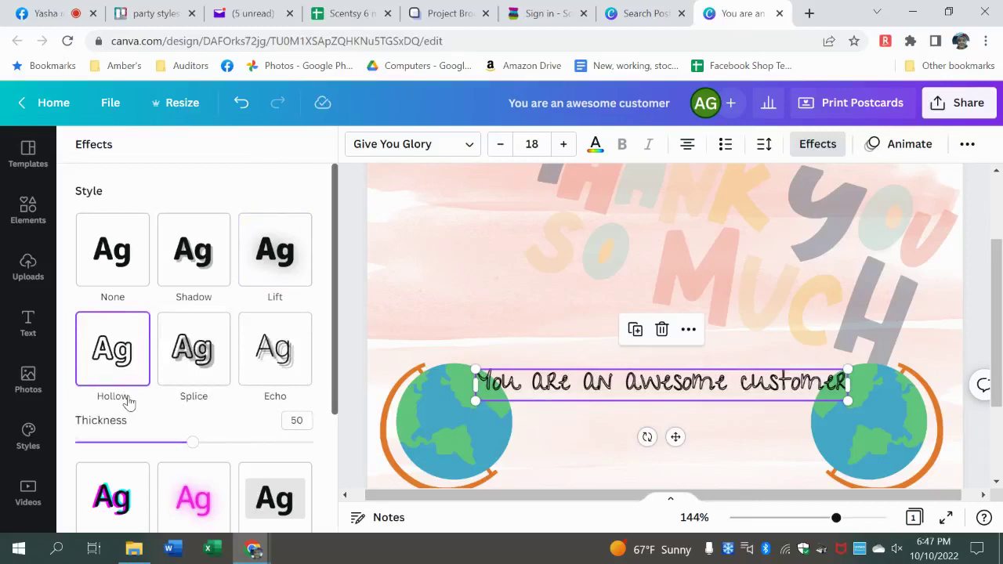
pyautogui.moveTo(192, 450); pyautogui.dragTo(152, 443)
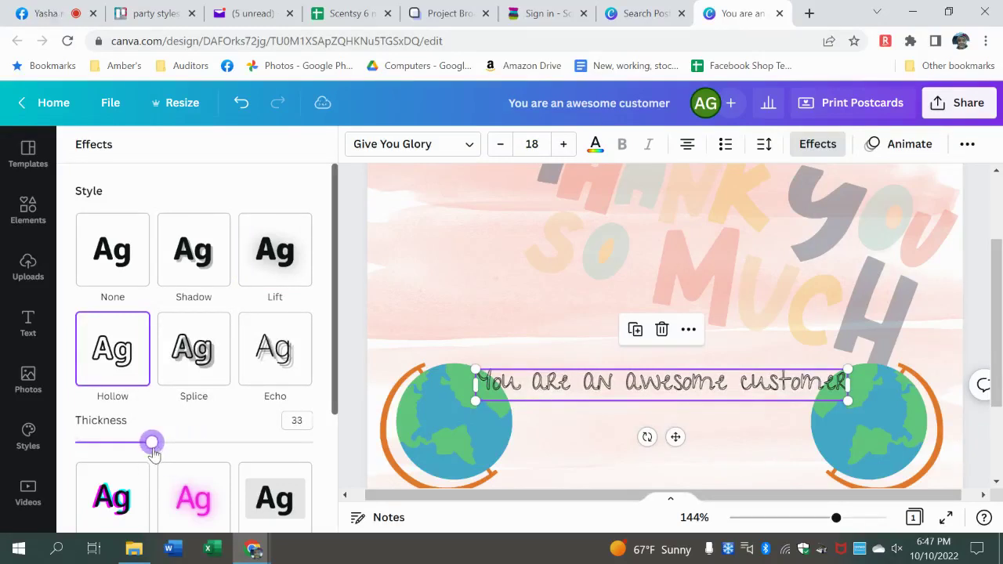
pyautogui.click(210, 327)
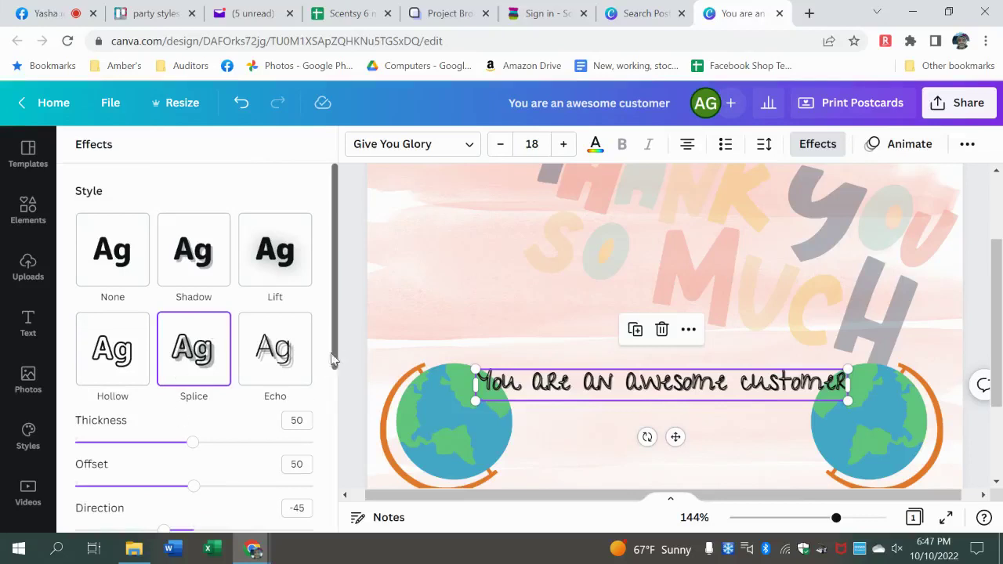
pyautogui.moveTo(332, 347); pyautogui.dragTo(332, 391)
pyautogui.moveTo(192, 377); pyautogui.dragTo(128, 375)
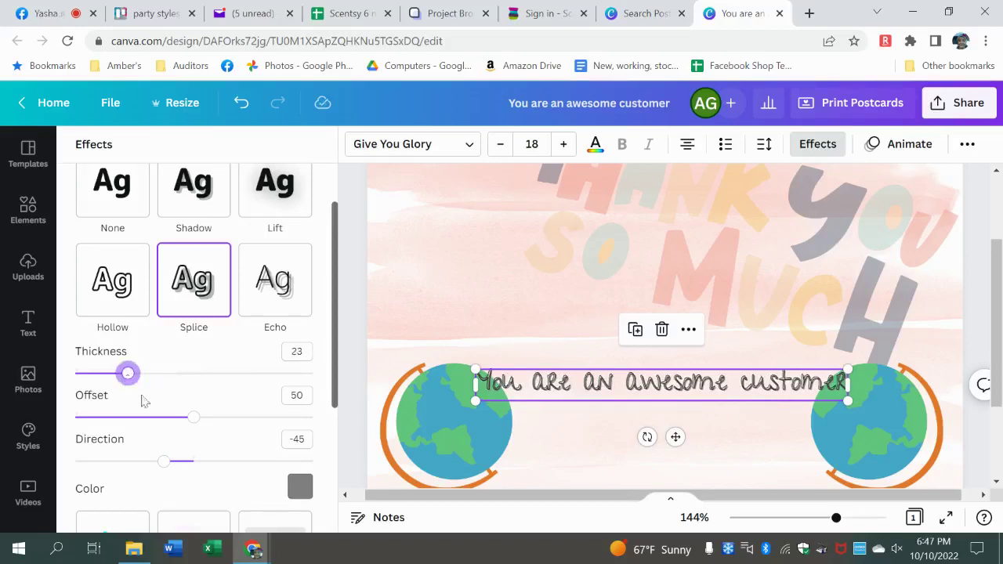
pyautogui.moveTo(188, 422); pyautogui.dragTo(203, 425)
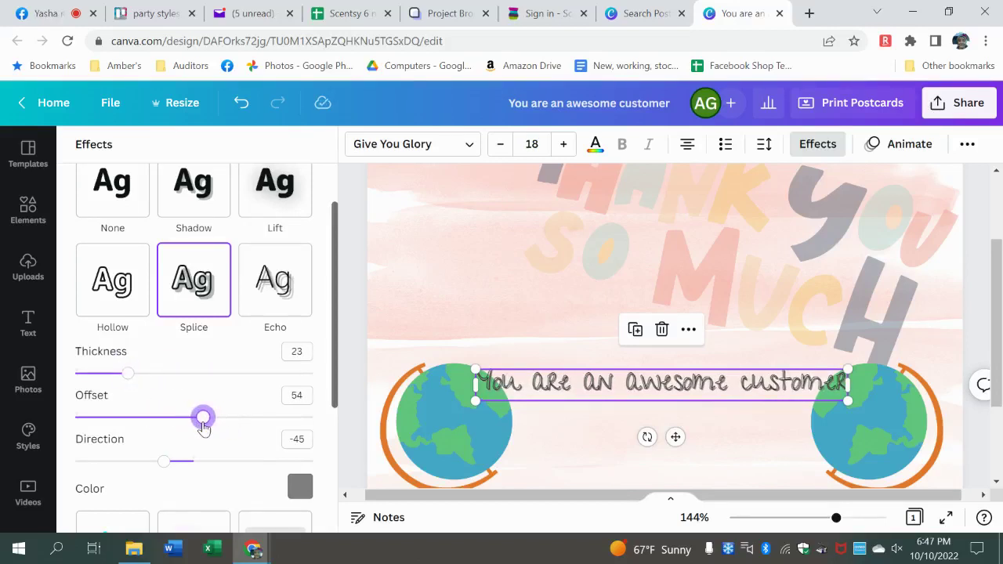
# - Apply a green Echo effect with offset 75 and direction -33
pyautogui.click(276, 284)
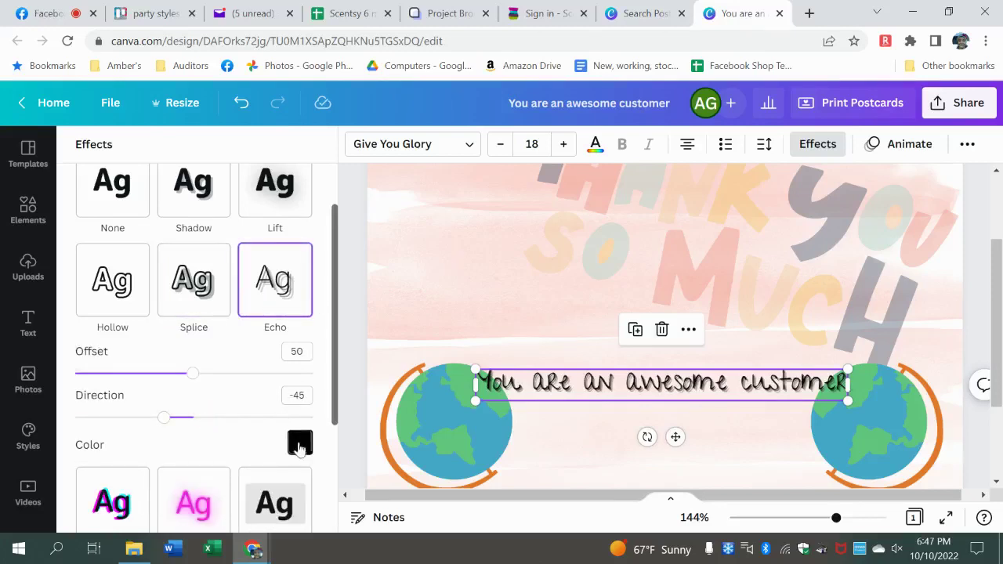
pyautogui.click(300, 443)
pyautogui.click(243, 214)
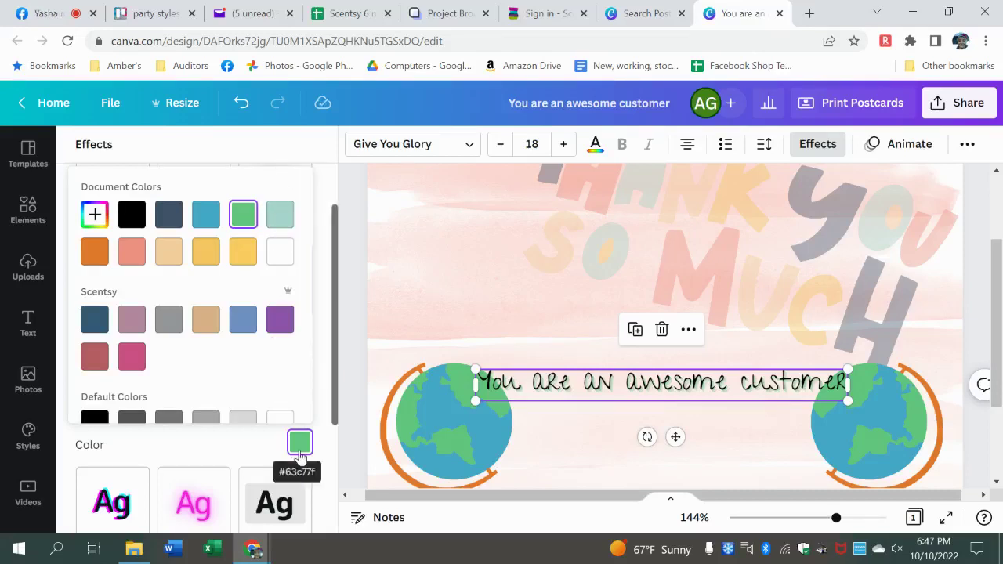
pyautogui.click(262, 447)
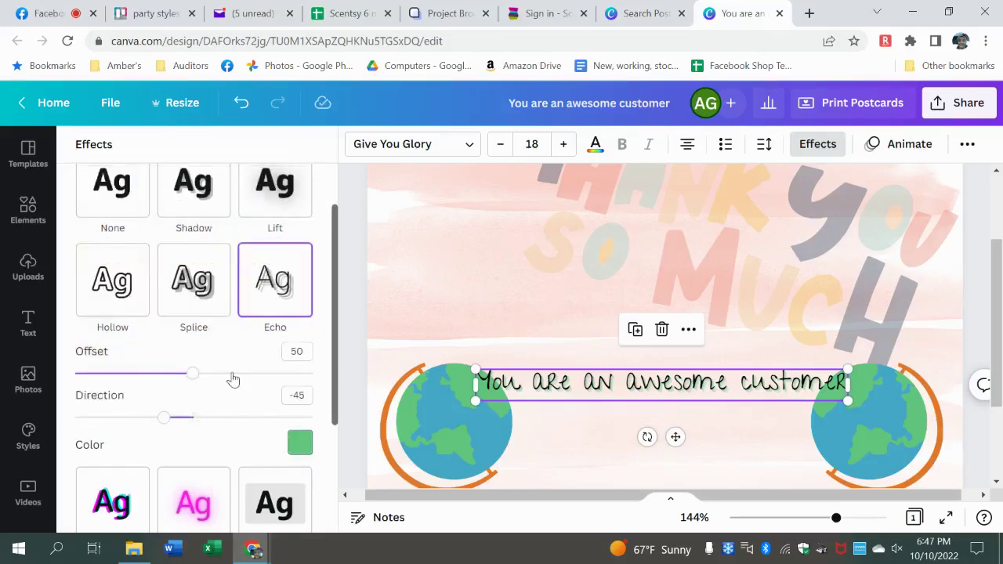
pyautogui.moveTo(233, 380); pyautogui.dragTo(253, 377)
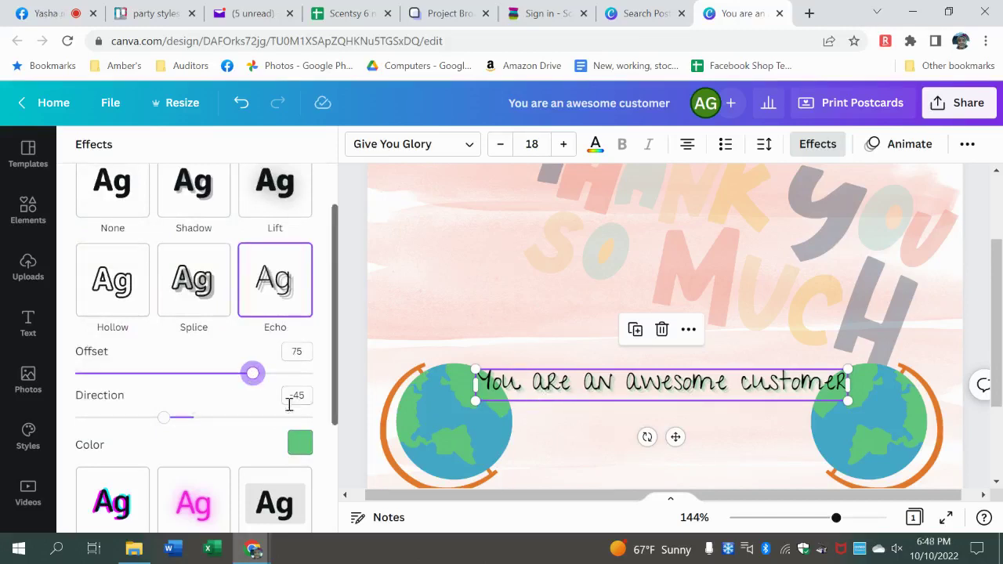
pyautogui.moveTo(161, 422); pyautogui.dragTo(173, 429)
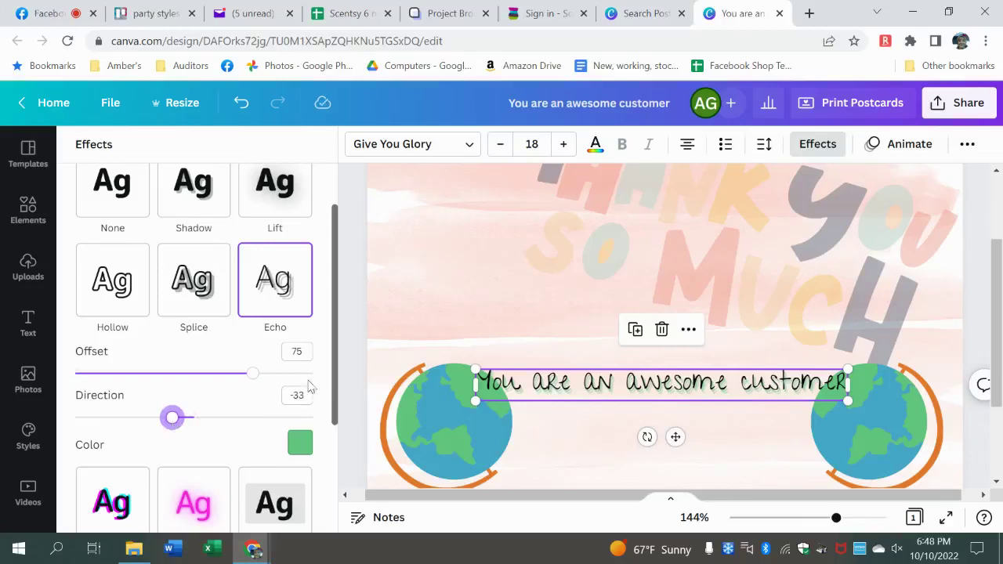
pyautogui.moveTo(335, 369); pyautogui.dragTo(337, 415)
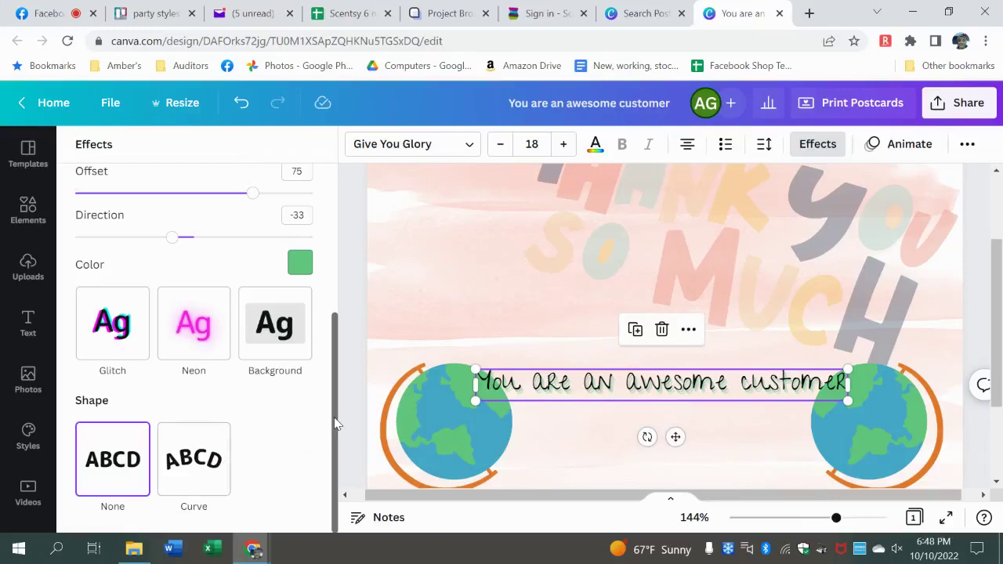
pyautogui.moveTo(336, 423); pyautogui.dragTo(350, 217)
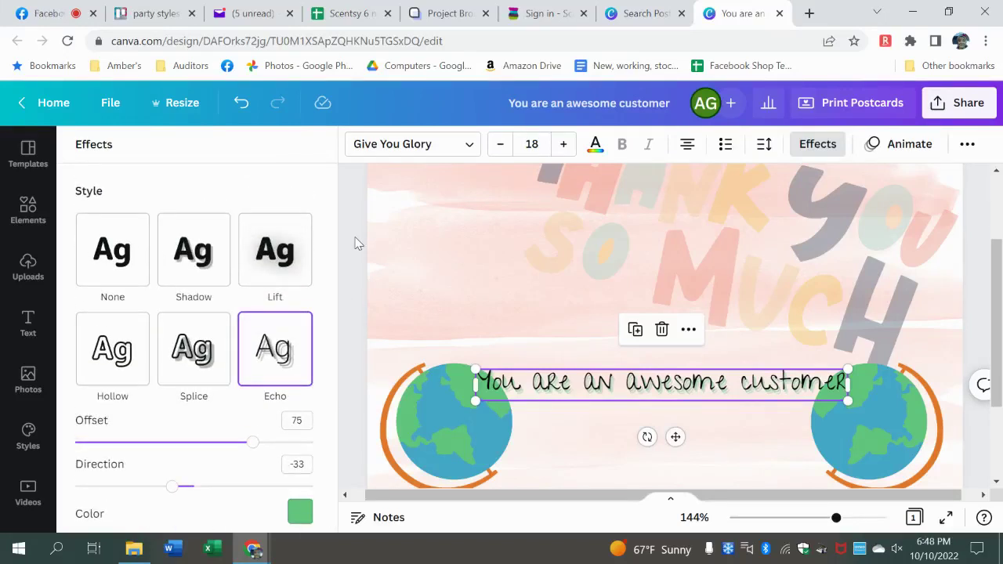
pyautogui.click(28, 323)
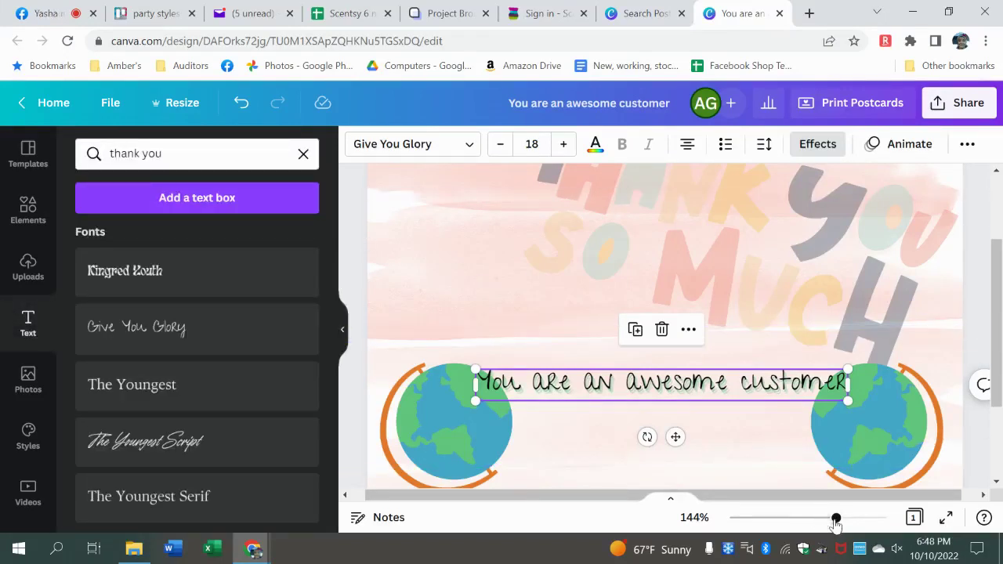
# - Narrow the customer message box to two lines, centre it between the globes, zoom out to 59%
pyautogui.moveTo(836, 521); pyautogui.dragTo(822, 524)
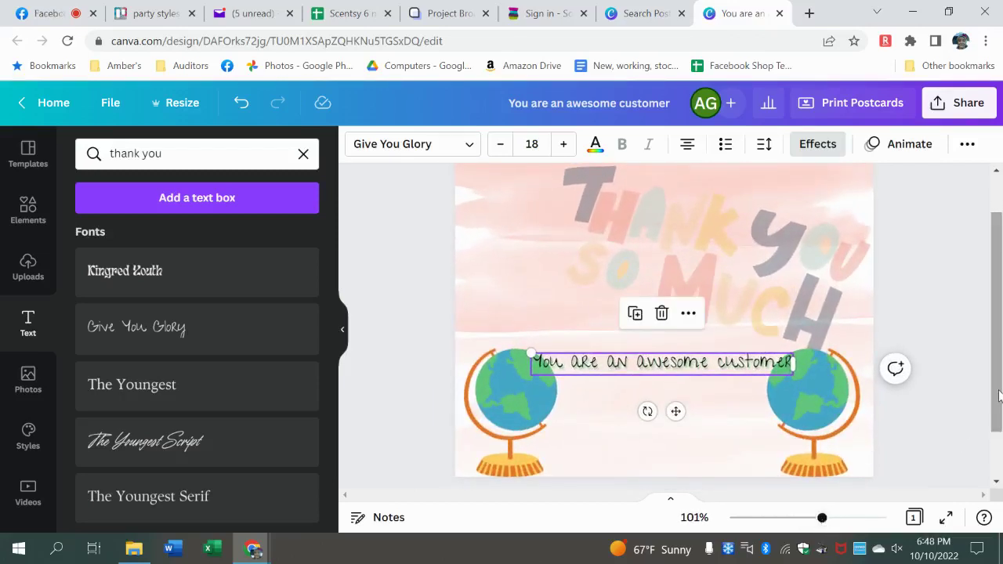
pyautogui.scroll(1, 999, 396)
pyautogui.press('Escape')
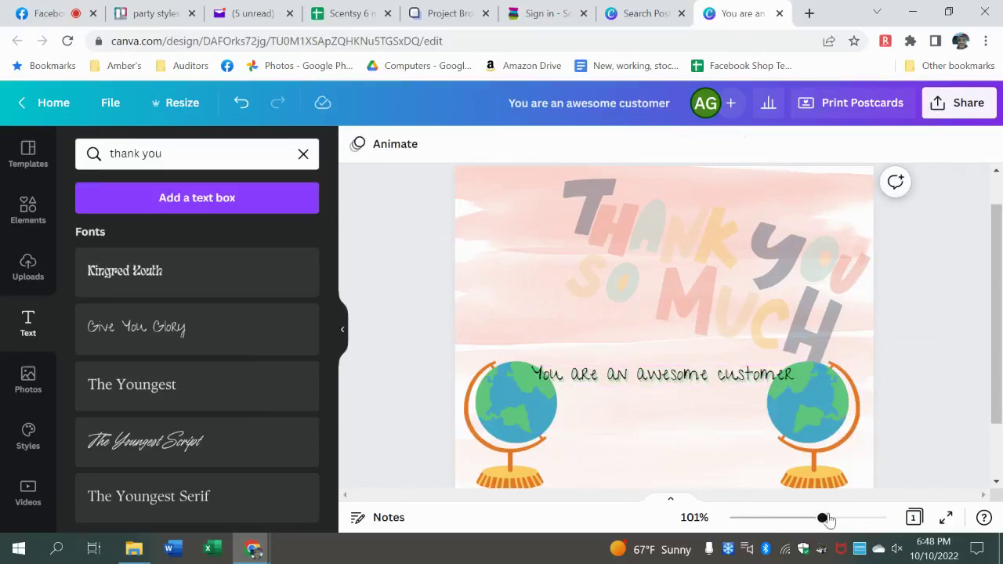
pyautogui.moveTo(822, 518); pyautogui.dragTo(839, 519)
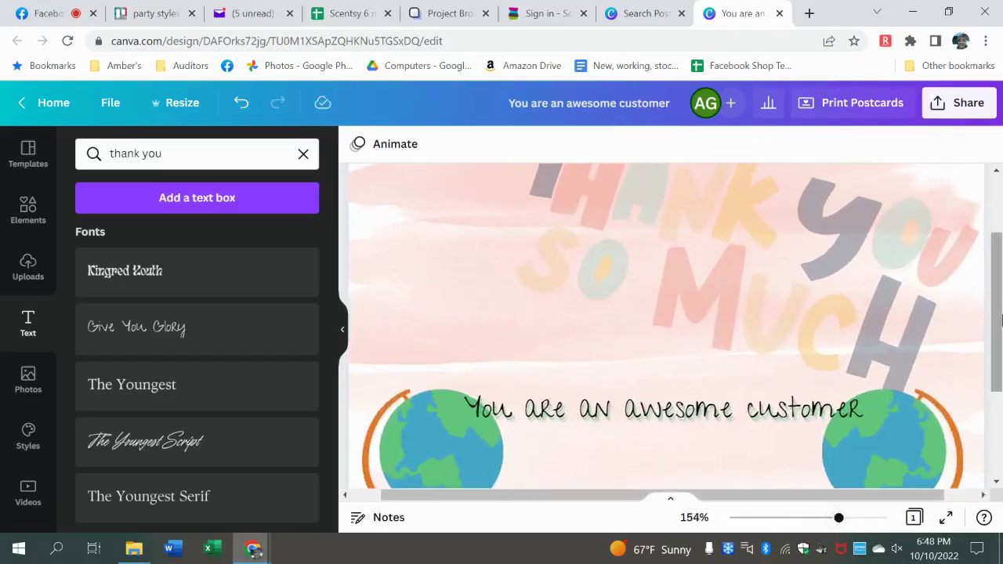
pyautogui.moveTo(998, 317); pyautogui.dragTo(998, 360)
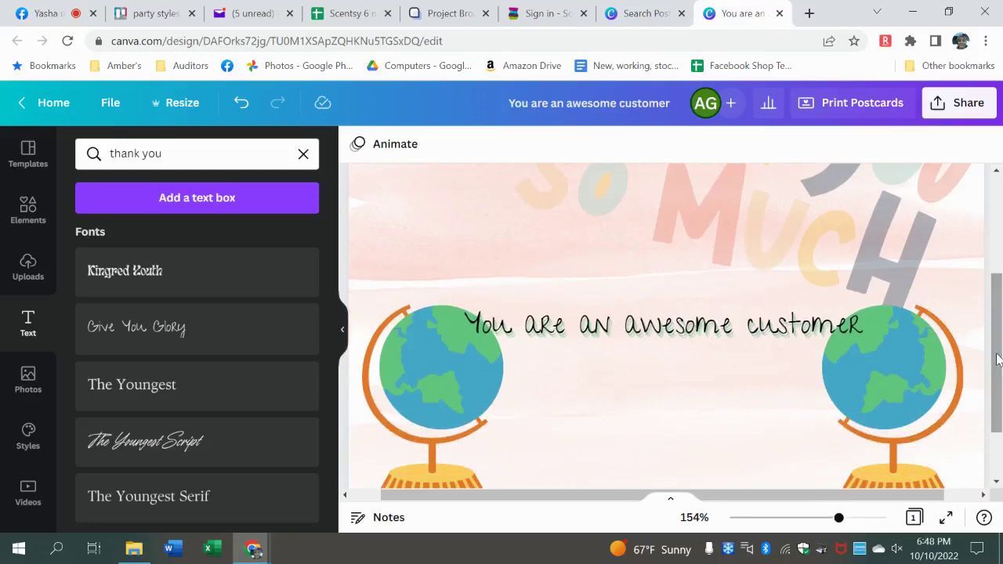
pyautogui.click(767, 337)
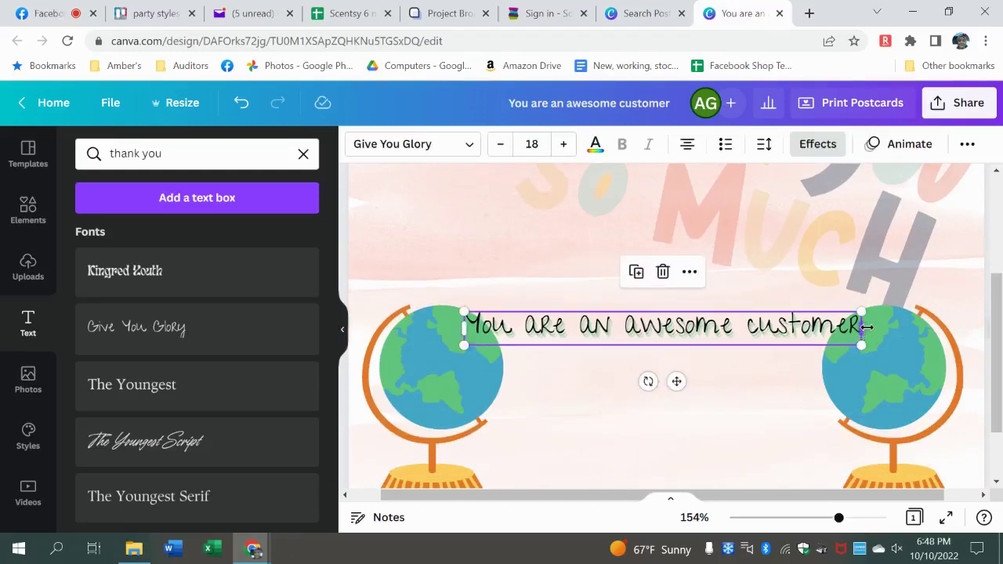
pyautogui.moveTo(862, 328); pyautogui.dragTo(822, 331)
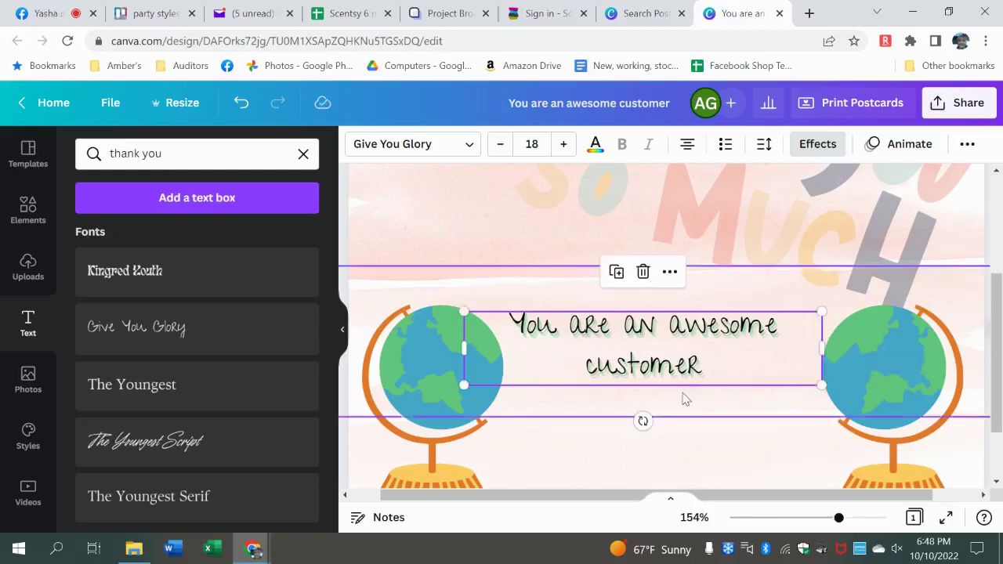
pyautogui.moveTo(675, 370); pyautogui.dragTo(685, 363)
pyautogui.moveTo(838, 519); pyautogui.dragTo(800, 519)
pyautogui.click(953, 393)
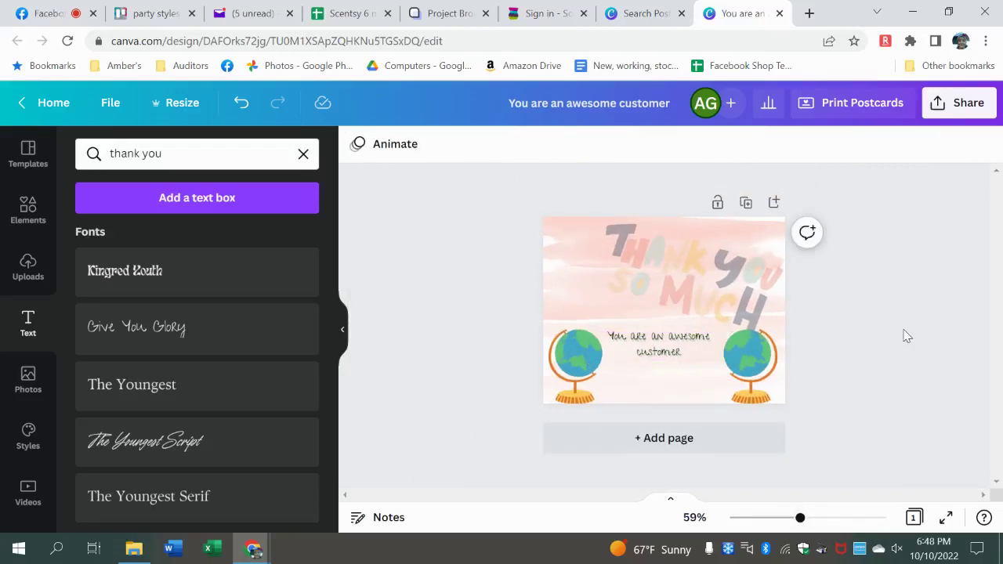
pyautogui.click(946, 517)
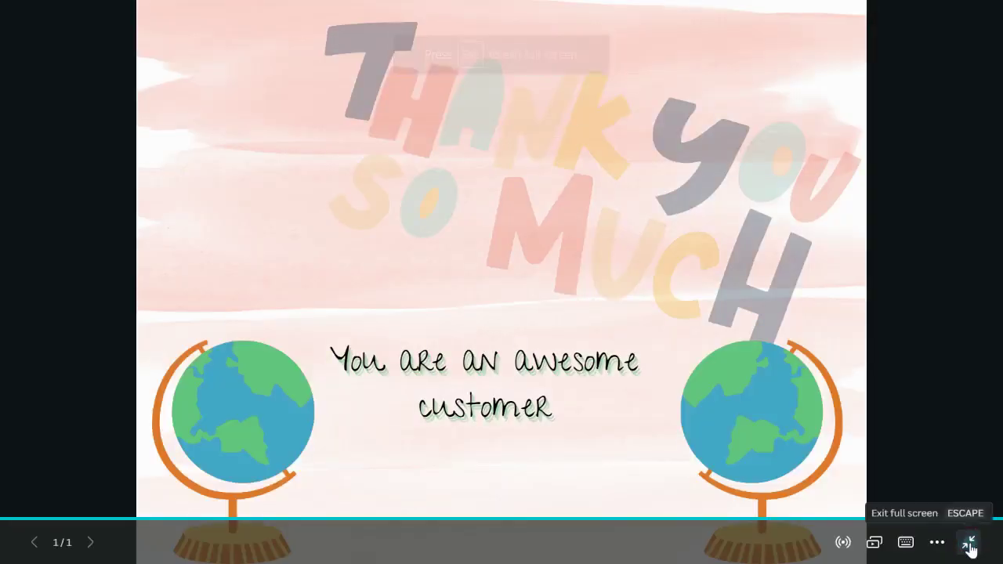
pyautogui.click(970, 544)
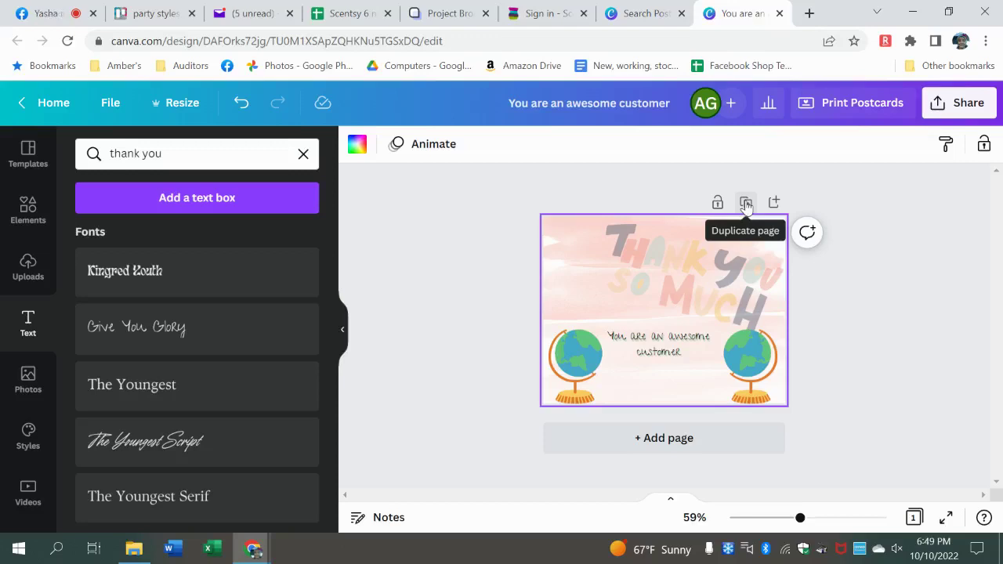
# - Duplicate the postcard page to make a second identical copy
pyautogui.click(746, 204)
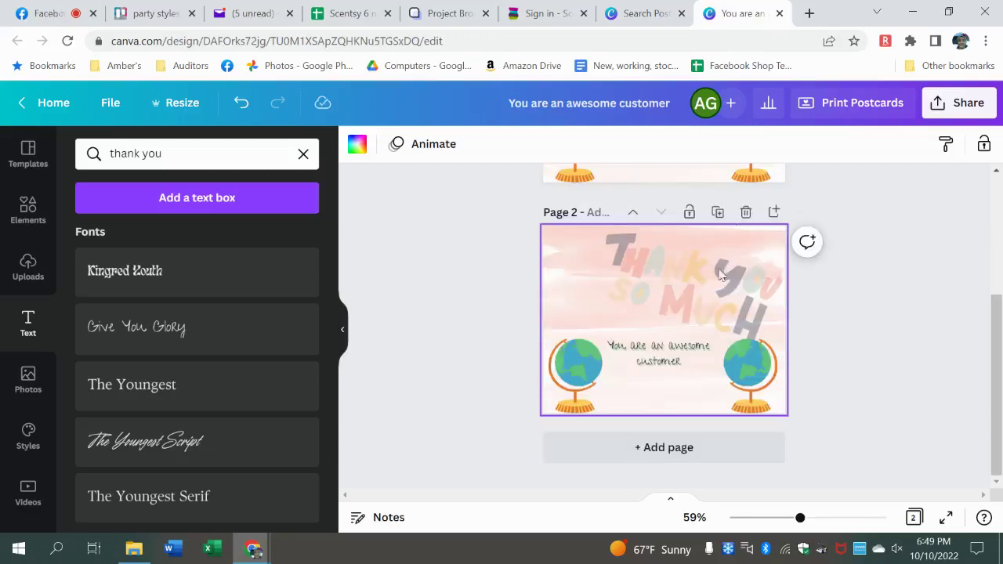
pyautogui.moveTo(999, 463); pyautogui.dragTo(999, 438)
pyautogui.click(688, 354)
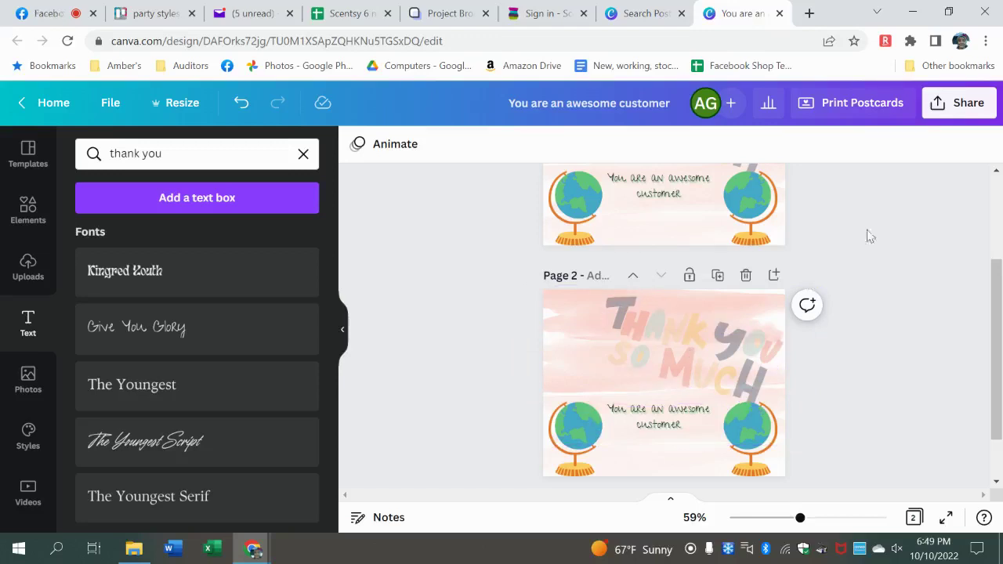
# - Rename the design to 'thank you postcard'
pyautogui.click(669, 103)
pyautogui.press('BackSpace')
pyautogui.press('BackSpace')
pyautogui.press('BackSpace')
pyautogui.press('BackSpace')
pyautogui.press('BackSpace')
pyautogui.press('BackSpace')
pyautogui.press('BackSpace')
pyautogui.press('BackSpace')
pyautogui.press('BackSpace')
pyautogui.press('BackSpace')
pyautogui.press('BackSpace')
pyautogui.press('BackSpace')
pyautogui.press('BackSpace')
pyautogui.press('BackSpace')
pyautogui.press('BackSpace')
pyautogui.press('BackSpace')
pyautogui.press('BackSpace')
pyautogui.press('BackSpace')
pyautogui.press('BackSpace')
pyautogui.press('BackSpace')
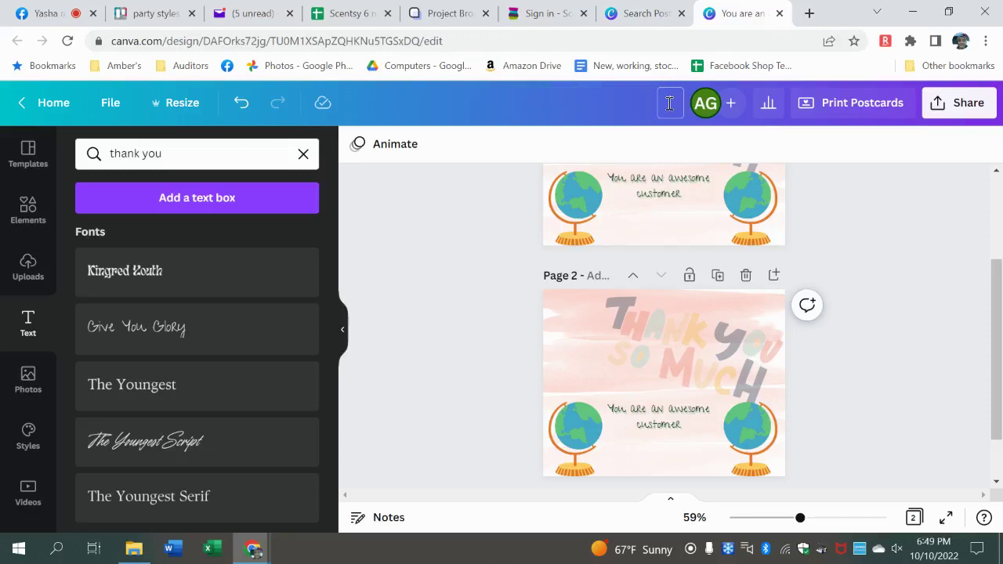
pyautogui.write('thank you postcard')
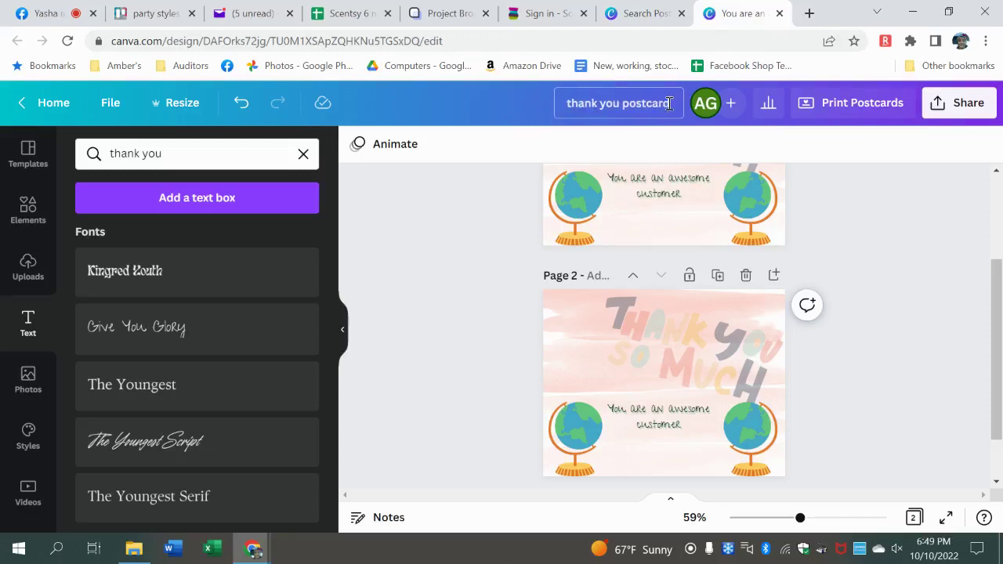
pyautogui.press('Return')
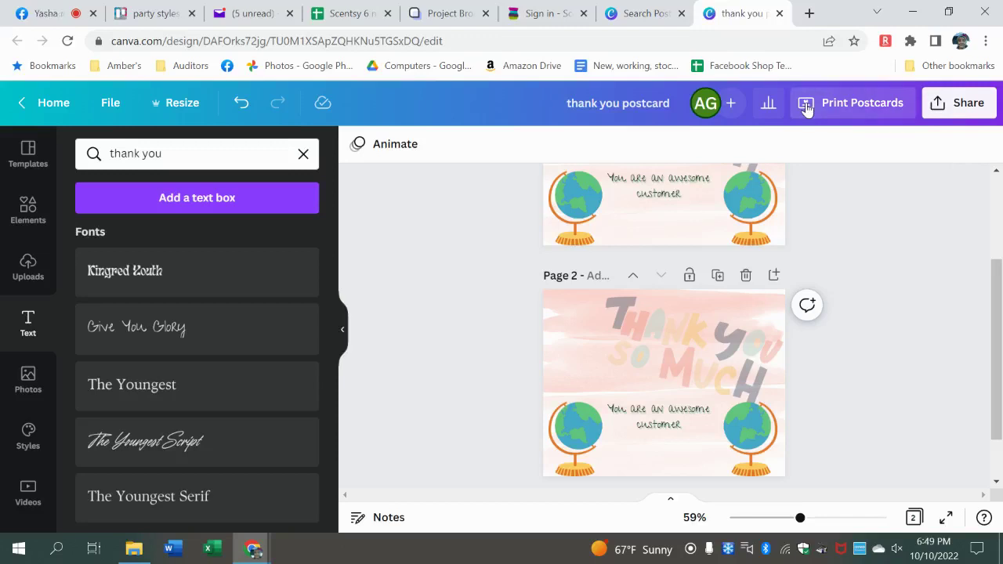
# - Open the Share download options and keep PNG as the file type
pyautogui.click(971, 106)
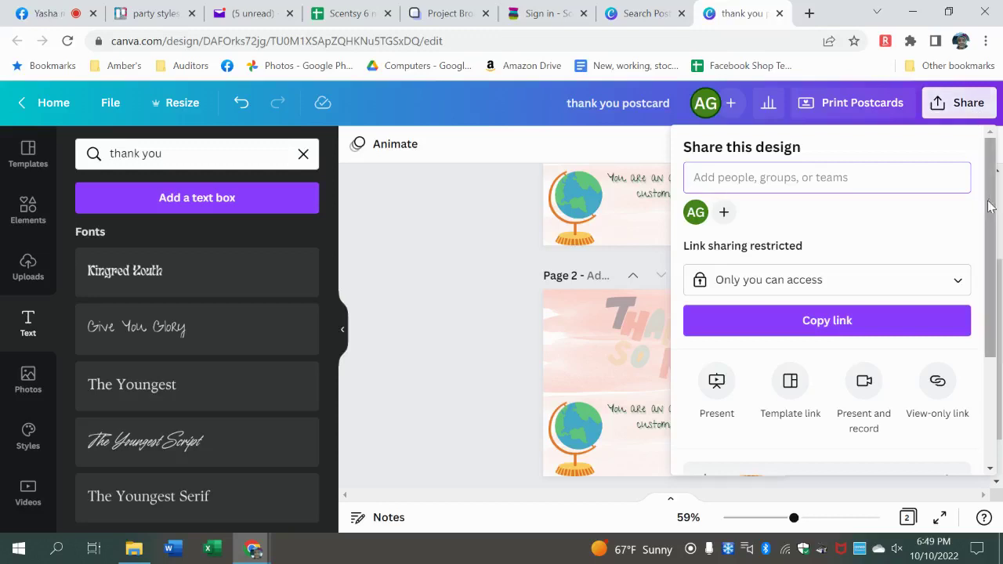
pyautogui.moveTo(992, 209); pyautogui.dragTo(994, 316)
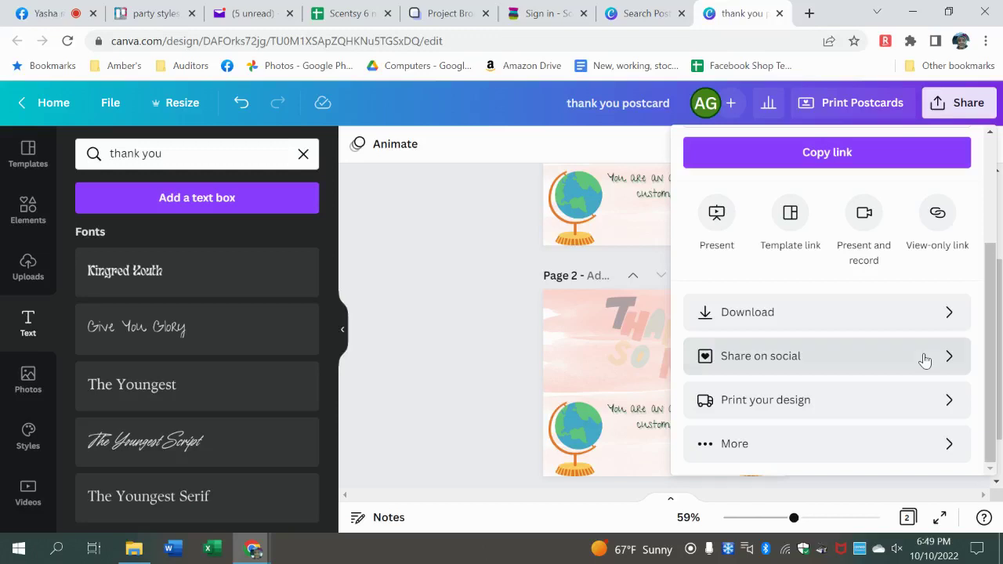
pyautogui.click(931, 315)
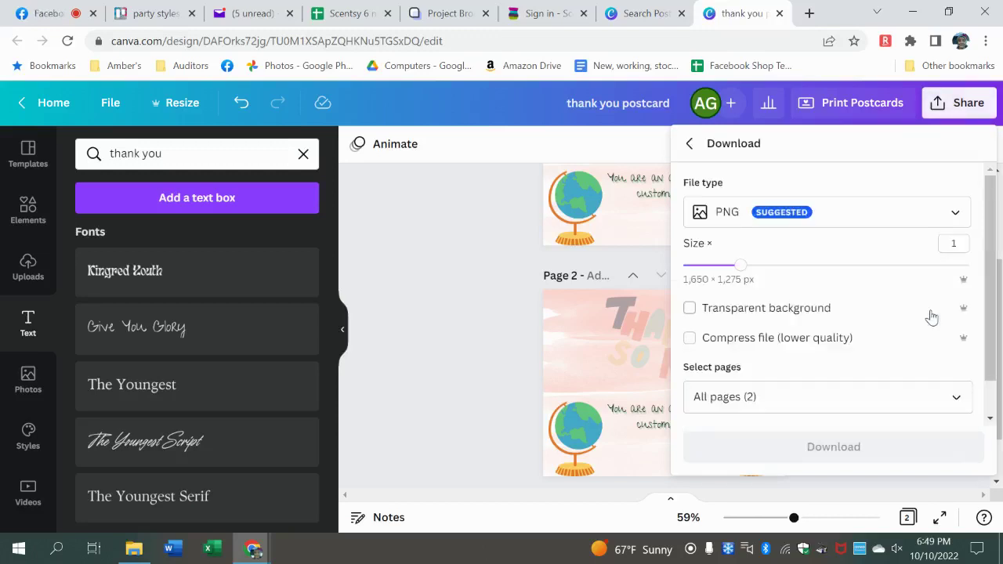
pyautogui.click(925, 225)
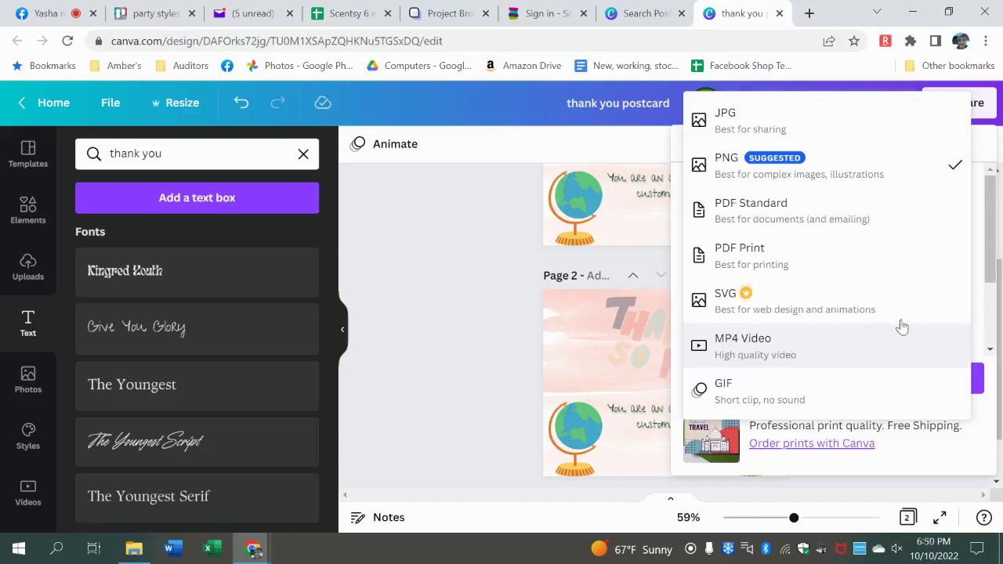
pyautogui.click(880, 171)
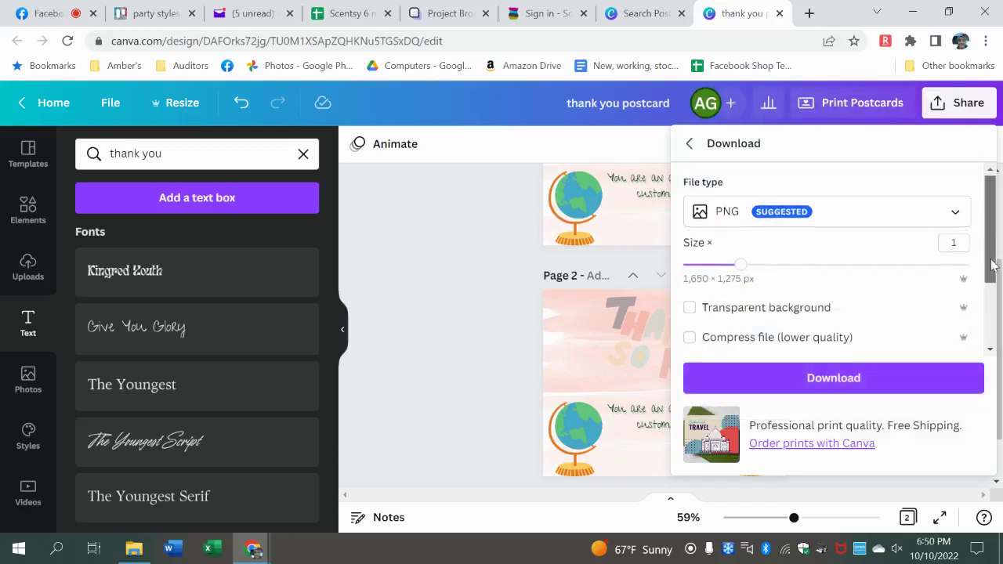
pyautogui.moveTo(992, 264); pyautogui.dragTo(992, 288)
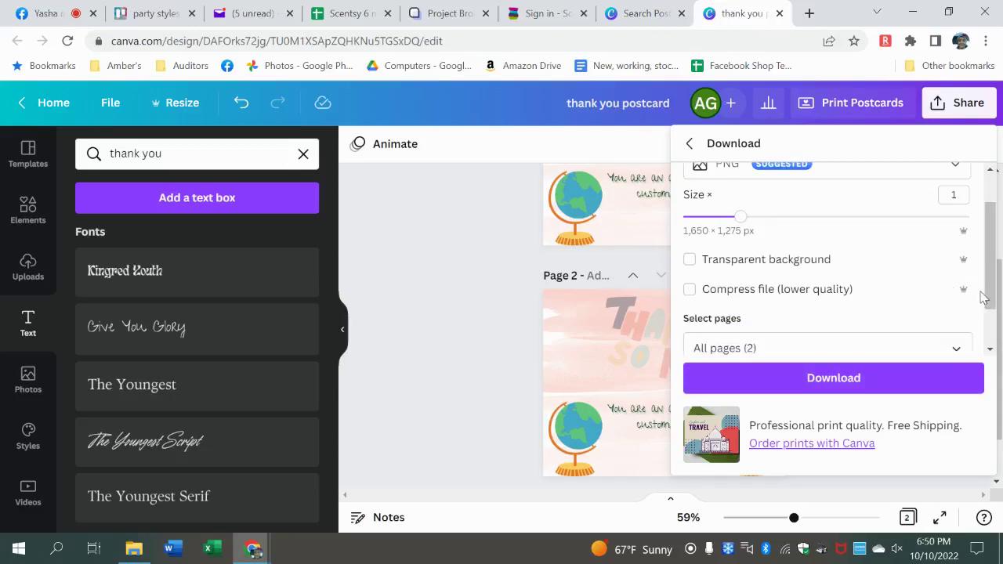
pyautogui.moveTo(992, 292); pyautogui.dragTo(992, 317)
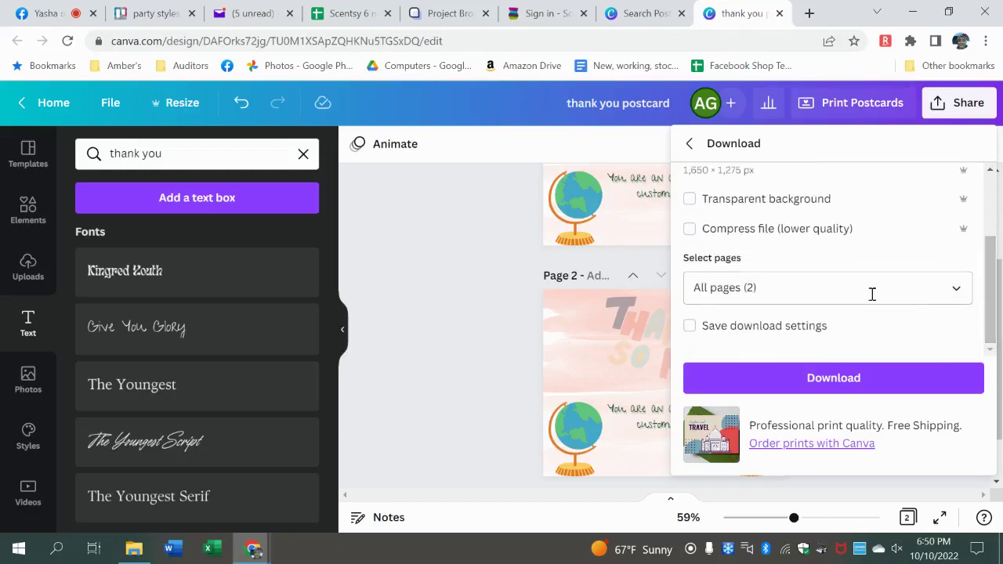
# - Limit the export to Page 1 only and download it as 'thank you postcard.png'
pyautogui.click(955, 299)
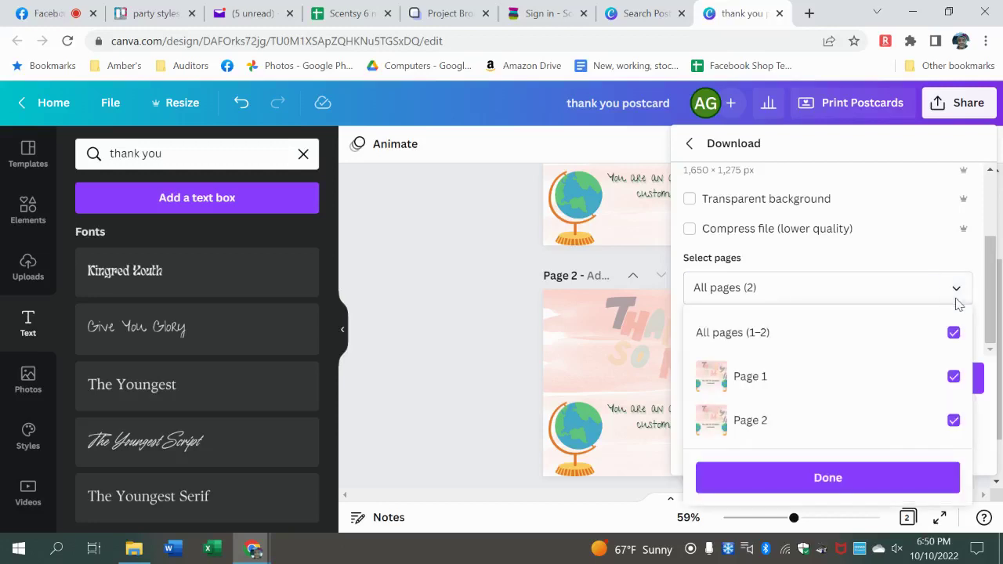
pyautogui.click(952, 337)
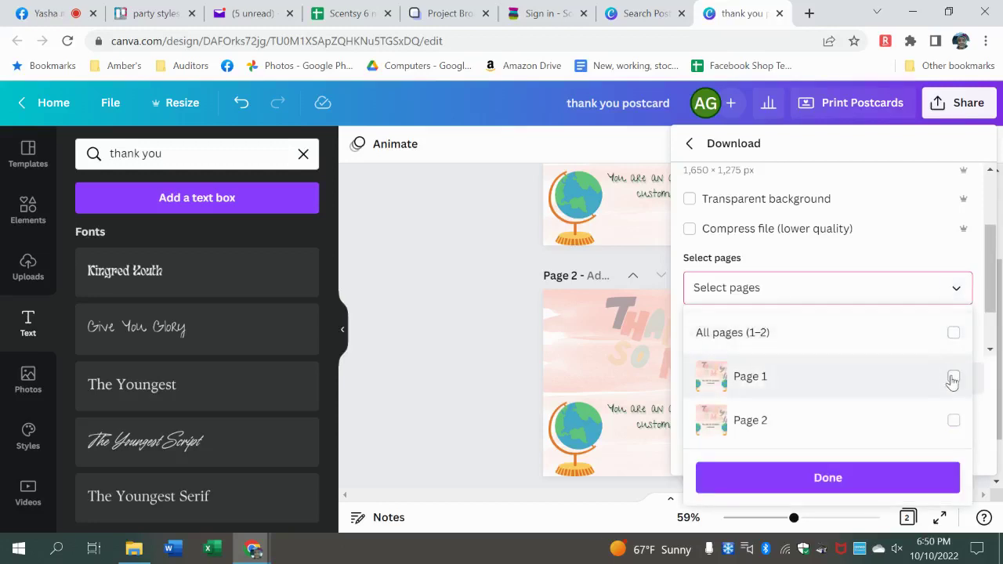
pyautogui.click(953, 379)
pyautogui.click(850, 490)
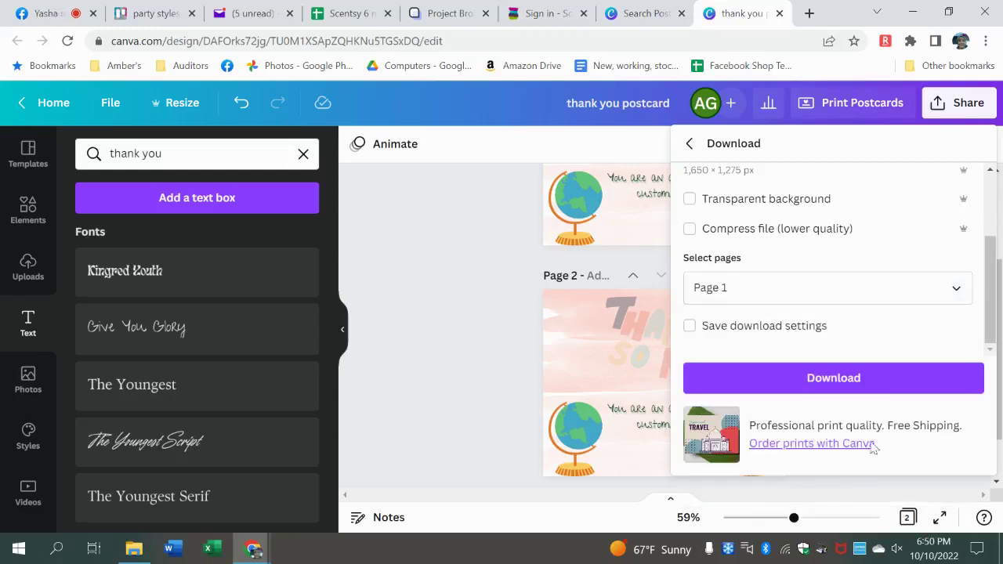
pyautogui.click(887, 387)
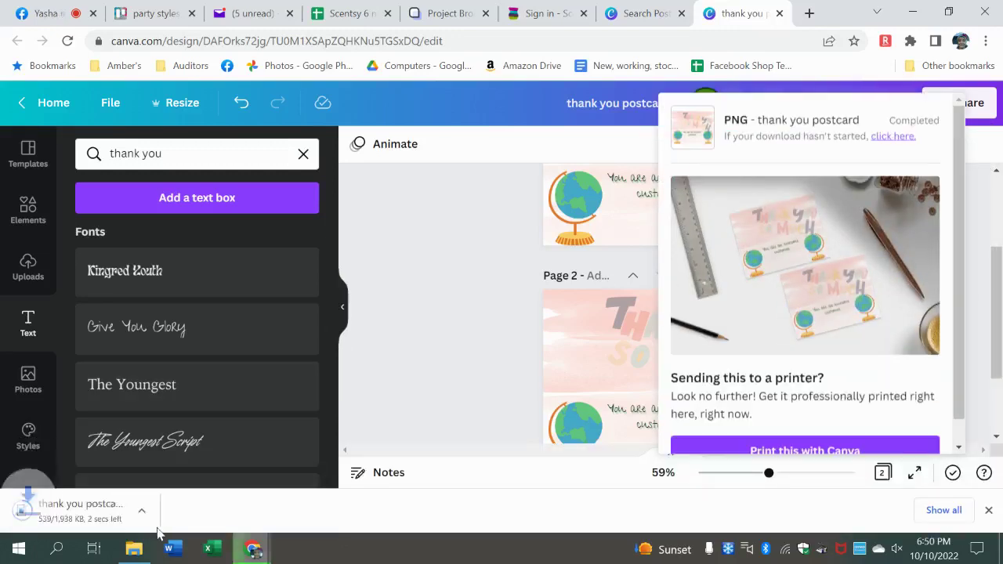
pyautogui.click(457, 426)
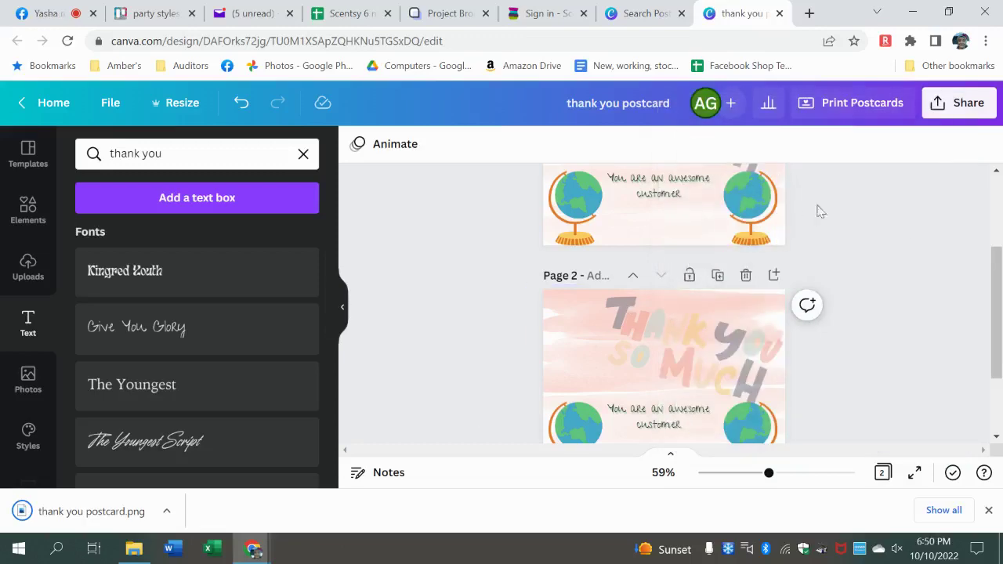
# - Search templates for address labels and open the Hannah & William label template
pyautogui.click(647, 15)
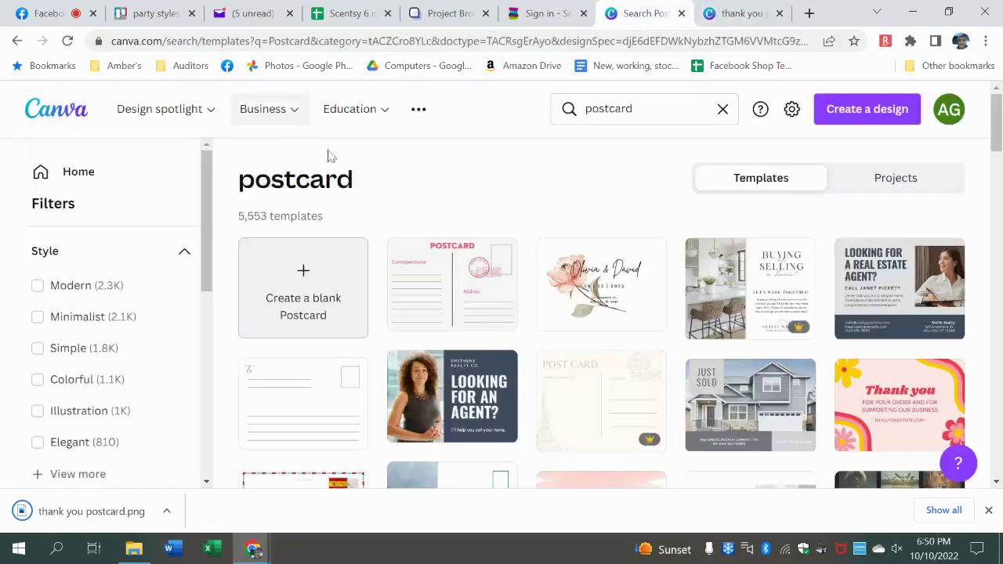
pyautogui.click(634, 116)
pyautogui.press('BackSpace')
pyautogui.press('BackSpace')
pyautogui.press('BackSpace')
pyautogui.press('BackSpace')
pyautogui.press('BackSpace')
pyautogui.press('BackSpace')
pyautogui.press('BackSpace')
pyautogui.press('BackSpace')
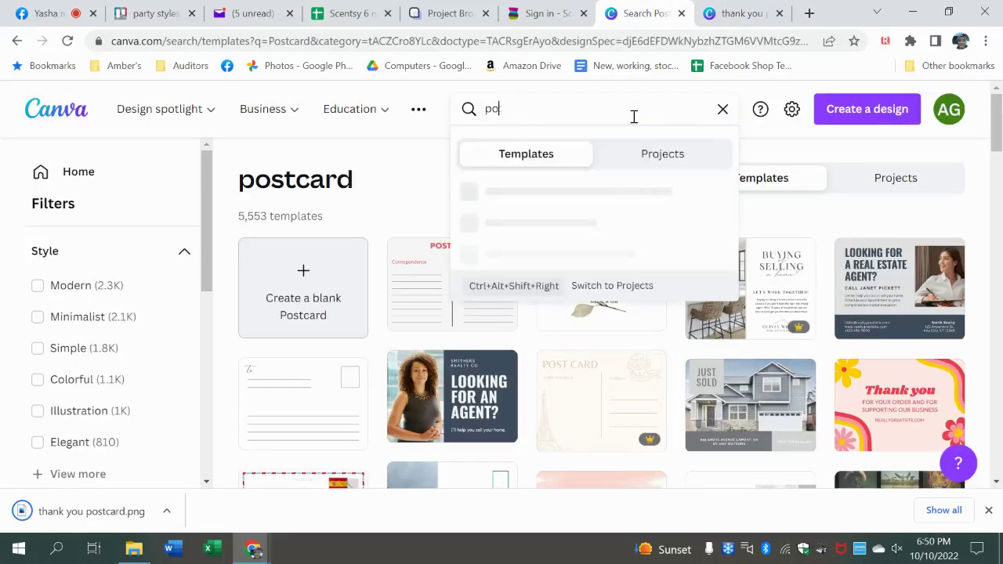
pyautogui.write('addressla')
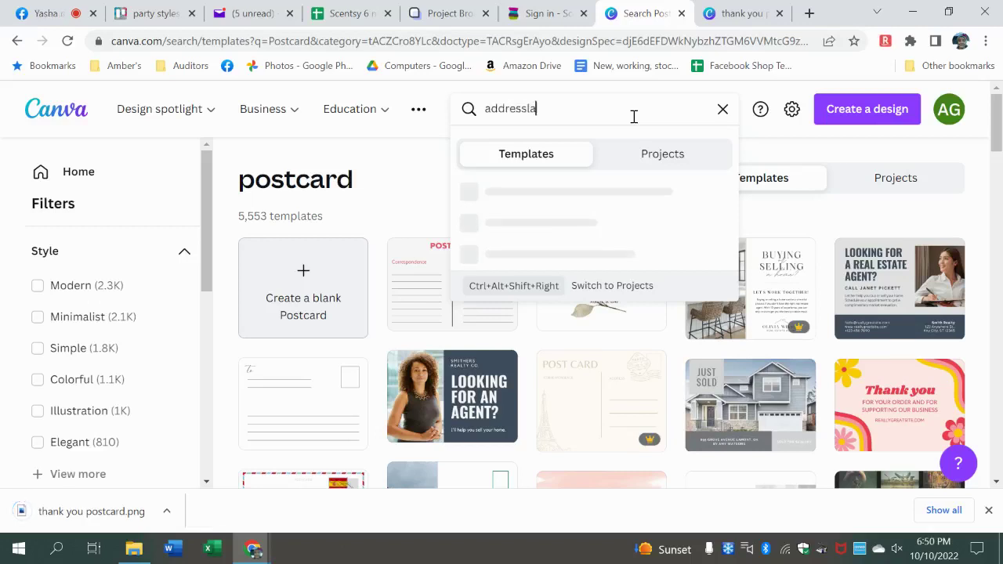
pyautogui.write('bel')
pyautogui.press('Return')
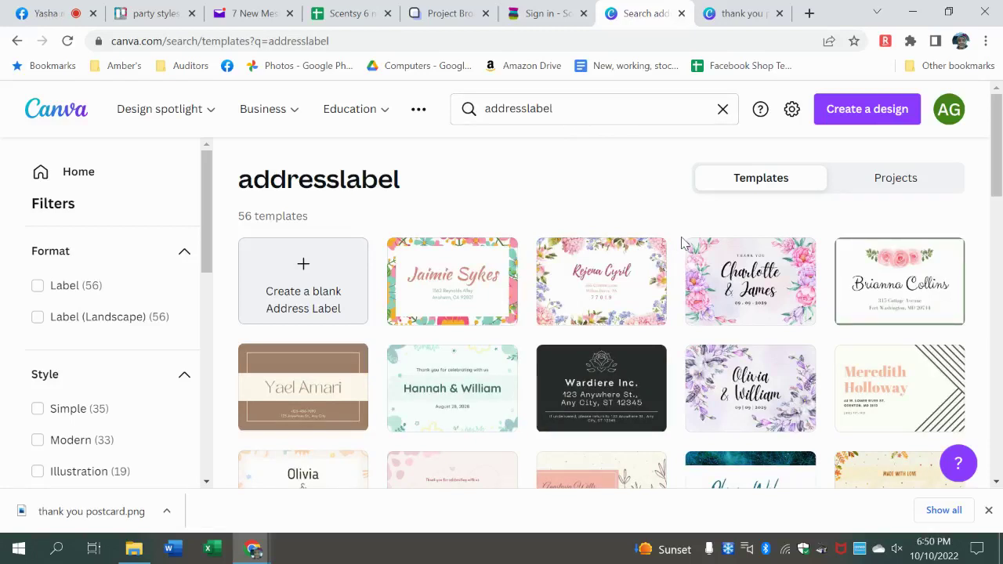
pyautogui.click(420, 388)
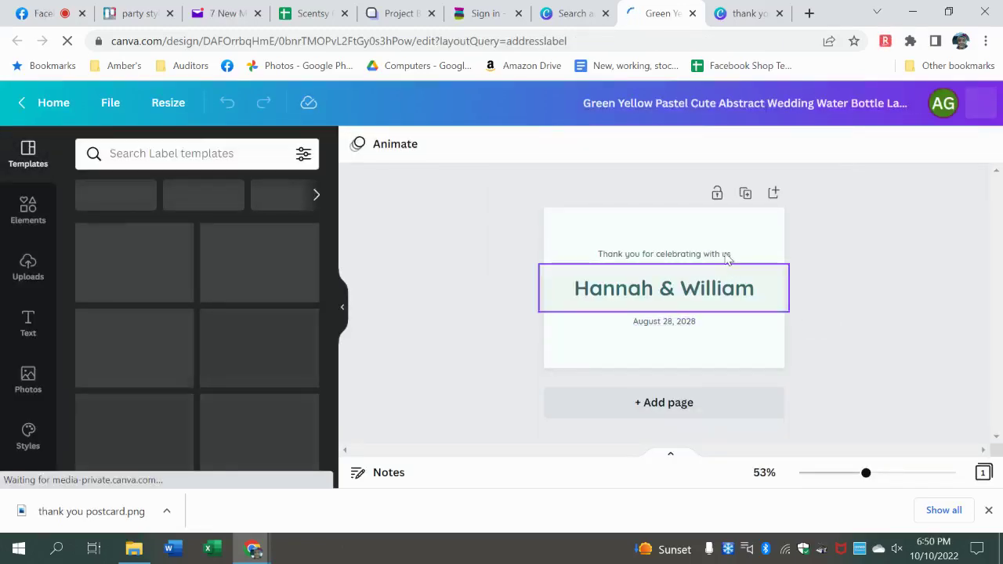
# - Fill the label's three lines with the sender's name, 'my address' and 'city state and zip'
pyautogui.doubleClick(727, 258)
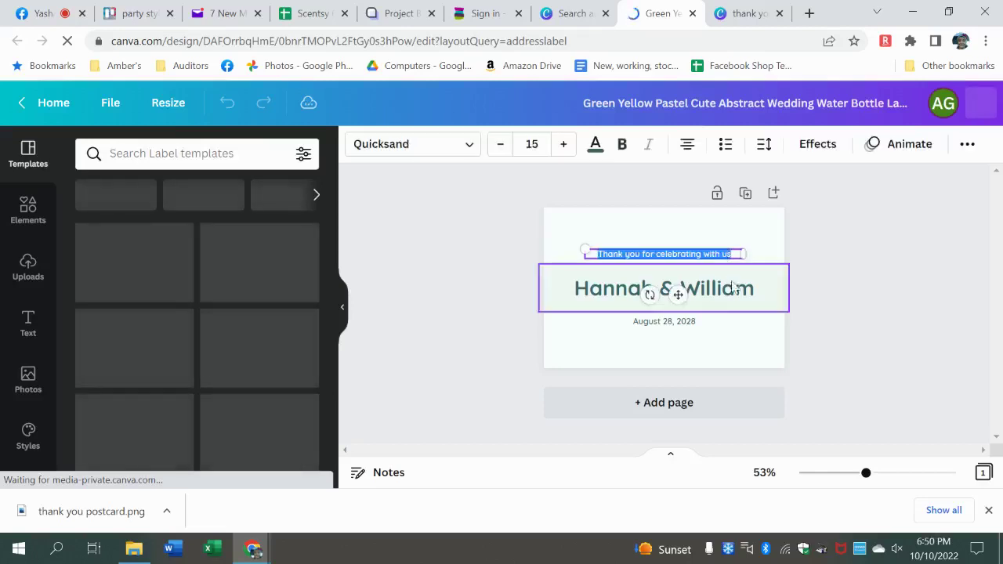
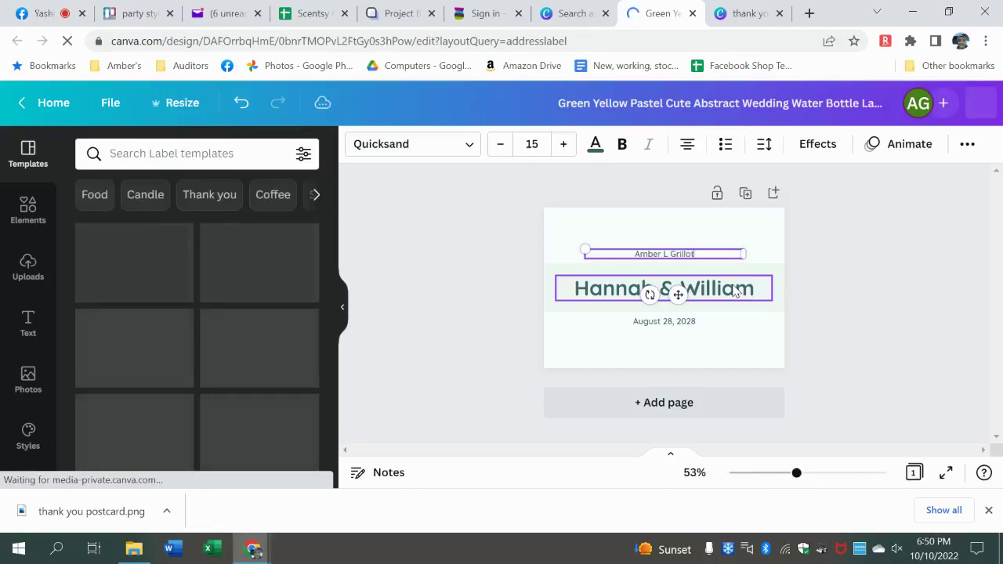
pyautogui.click(735, 292)
pyautogui.click(735, 292)
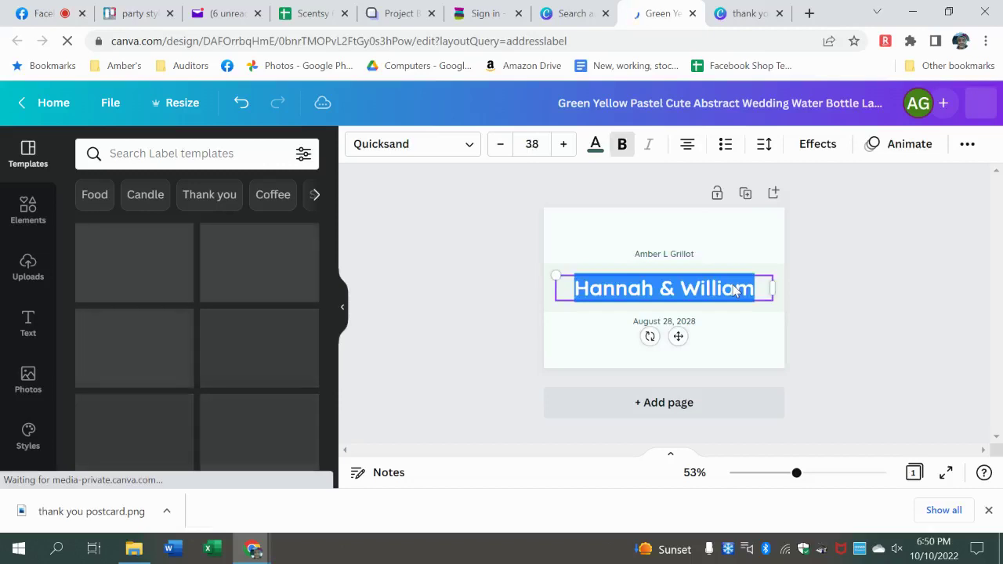
pyautogui.write('my address')
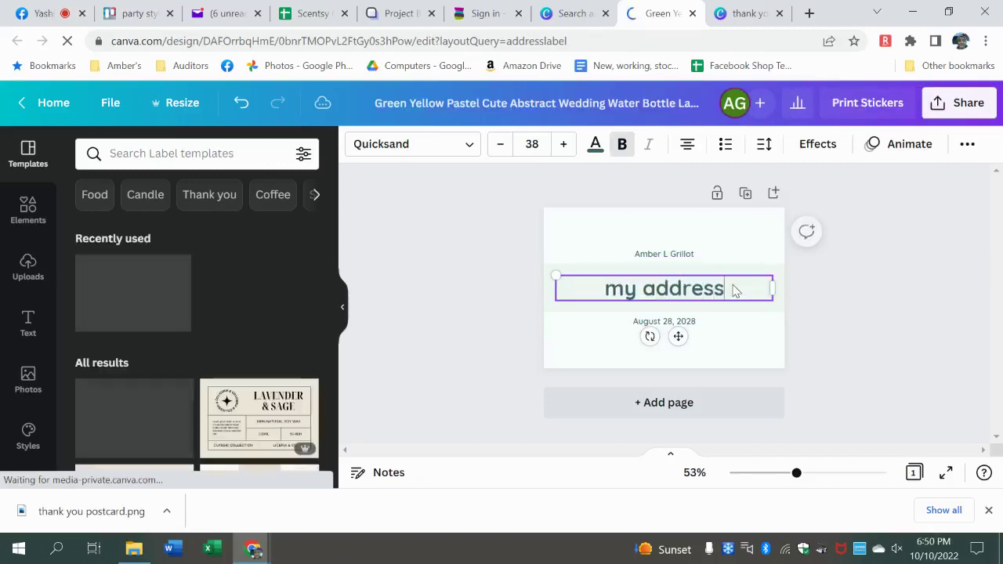
pyautogui.doubleClick(697, 323)
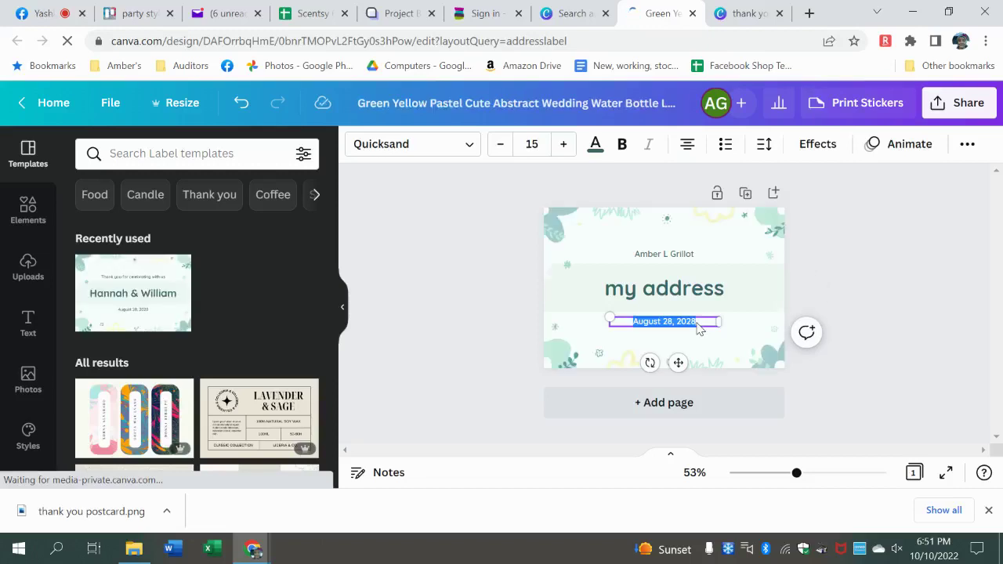
pyautogui.write('city state and zip')
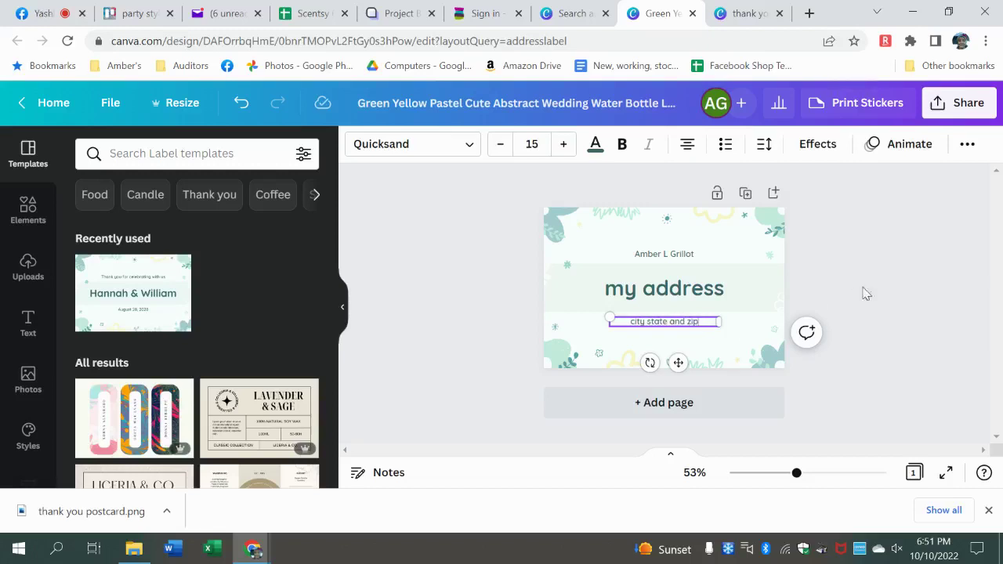
pyautogui.click(876, 291)
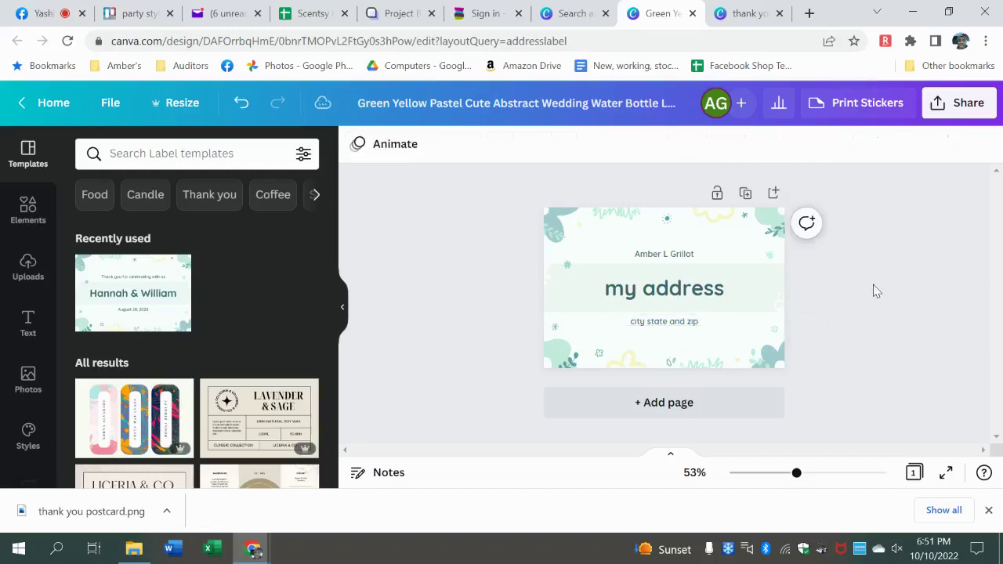
# - Export the address label through Share > Download with PNG as the file type
pyautogui.click(969, 107)
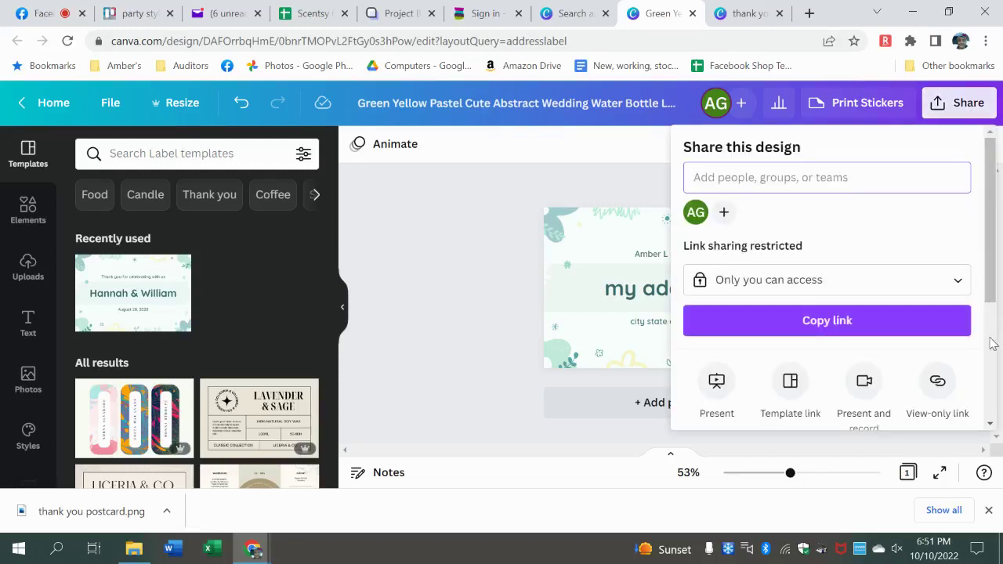
pyautogui.scroll(-3, 993, 343)
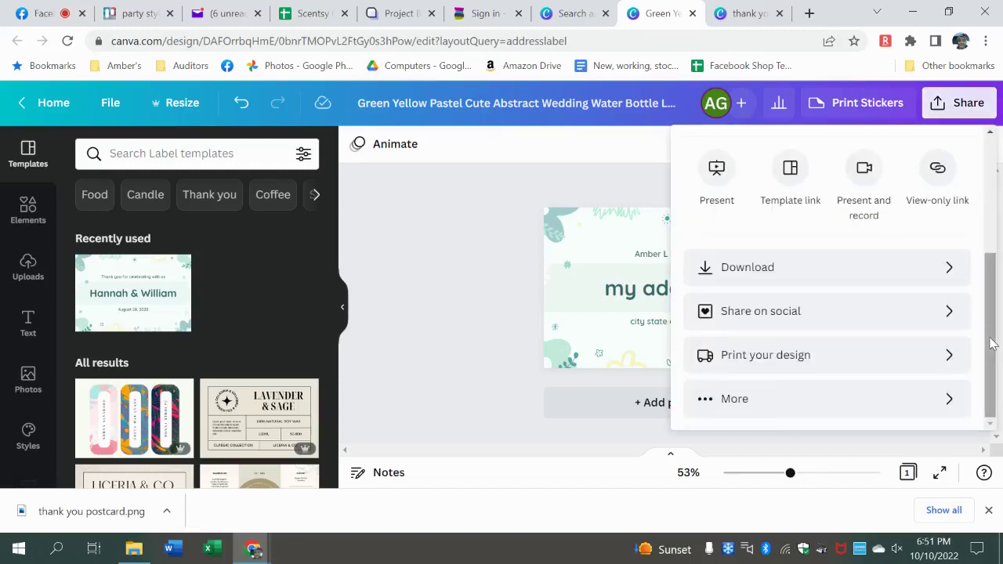
pyautogui.click(948, 270)
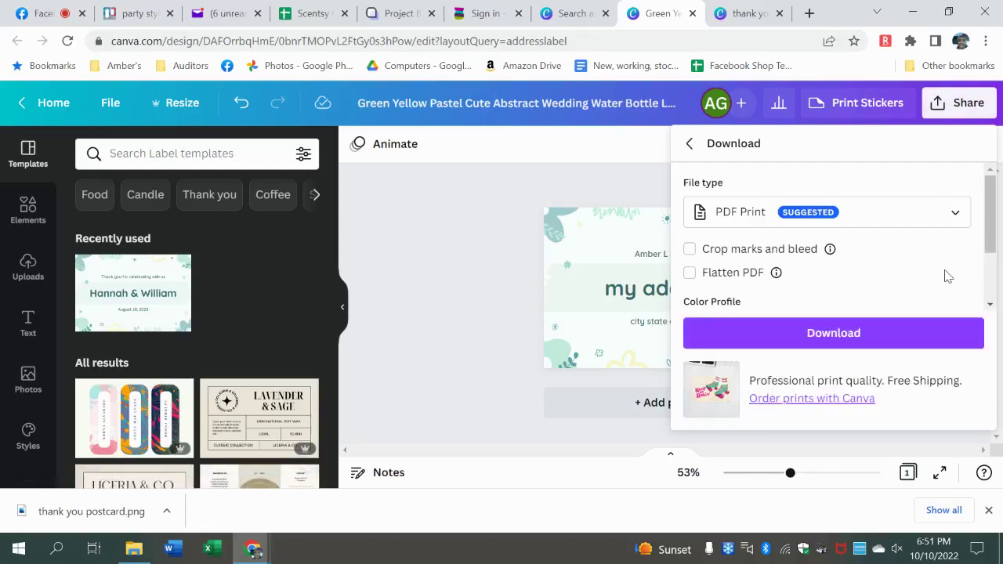
pyautogui.click(936, 216)
pyautogui.click(858, 180)
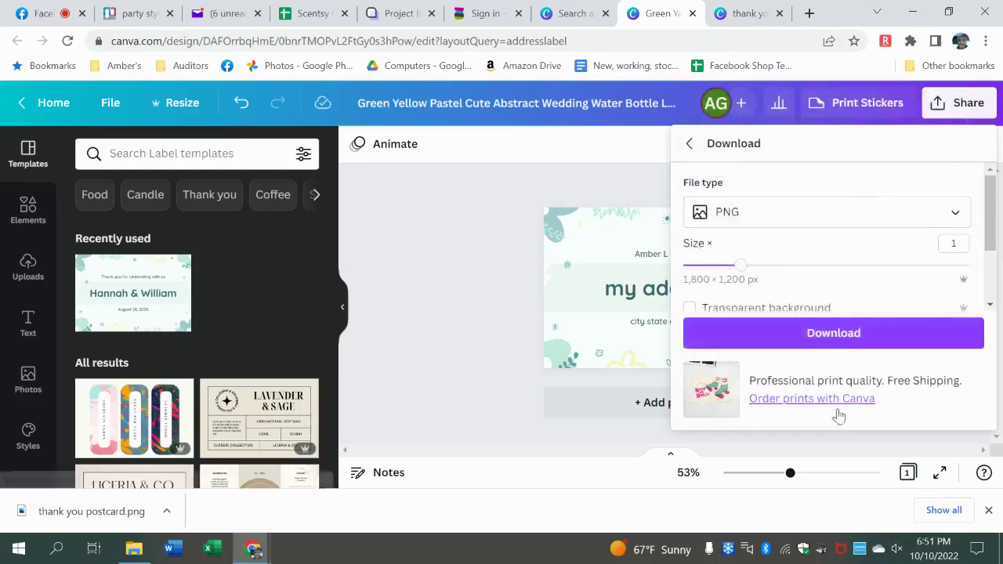
pyautogui.click(835, 334)
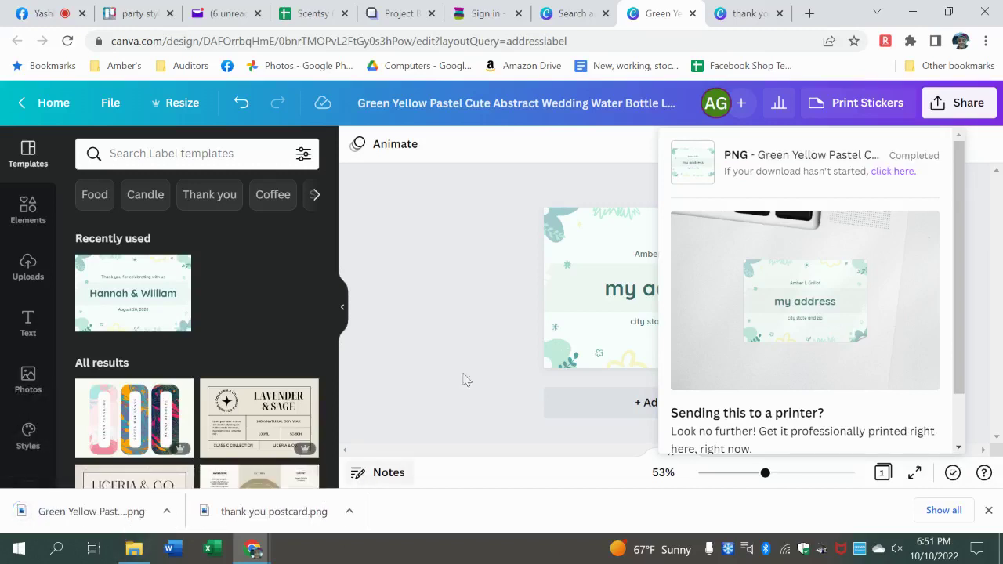
pyautogui.click(465, 297)
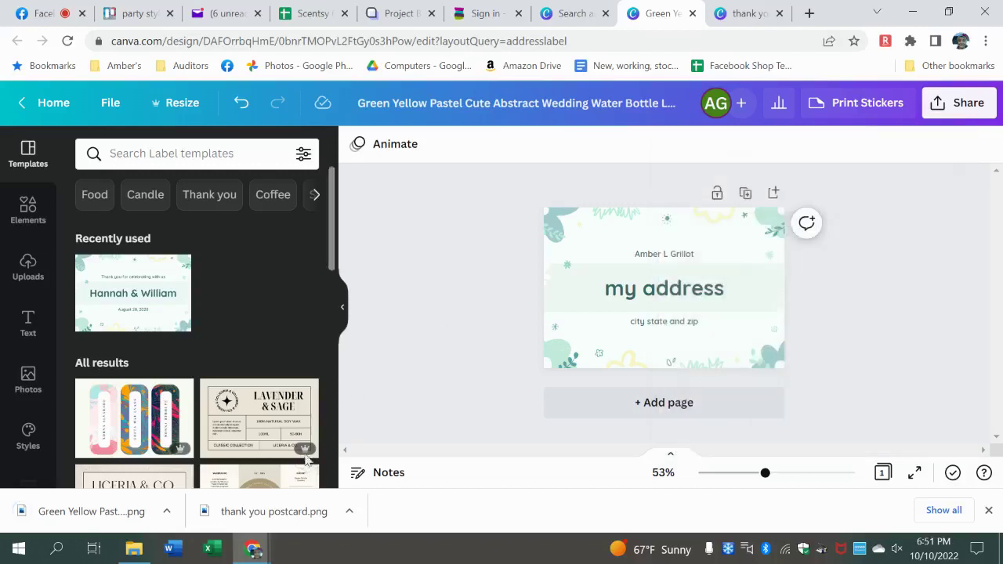
# - Open thank you postcard.png from the download bar, maximize Photos, and bring up Print
pyautogui.click(259, 514)
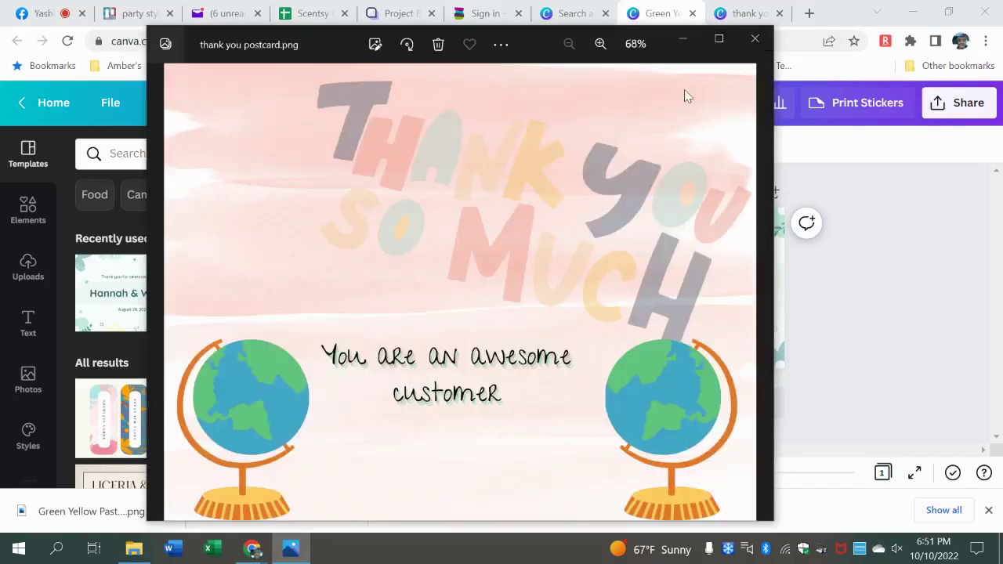
pyautogui.click(719, 40)
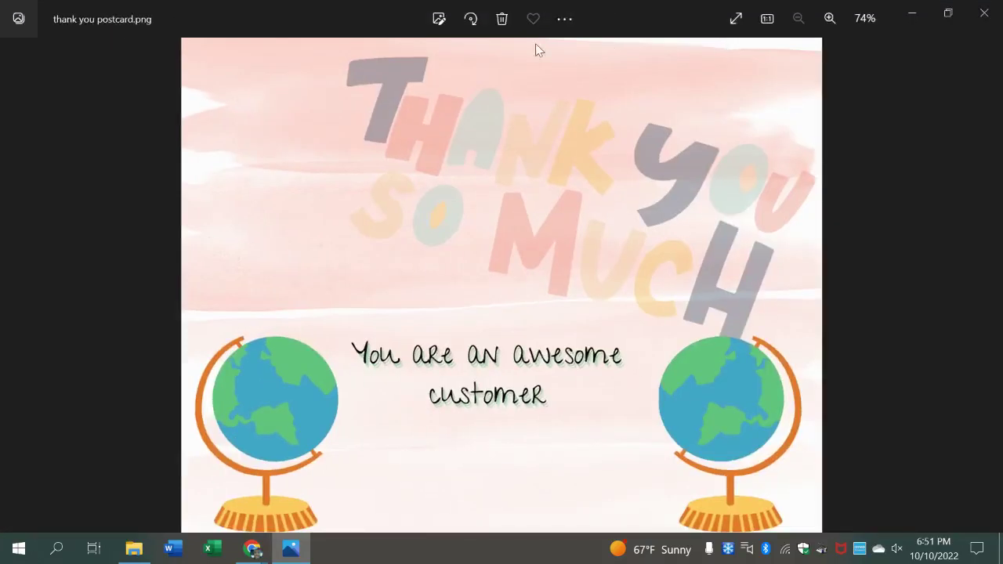
pyautogui.click(561, 20)
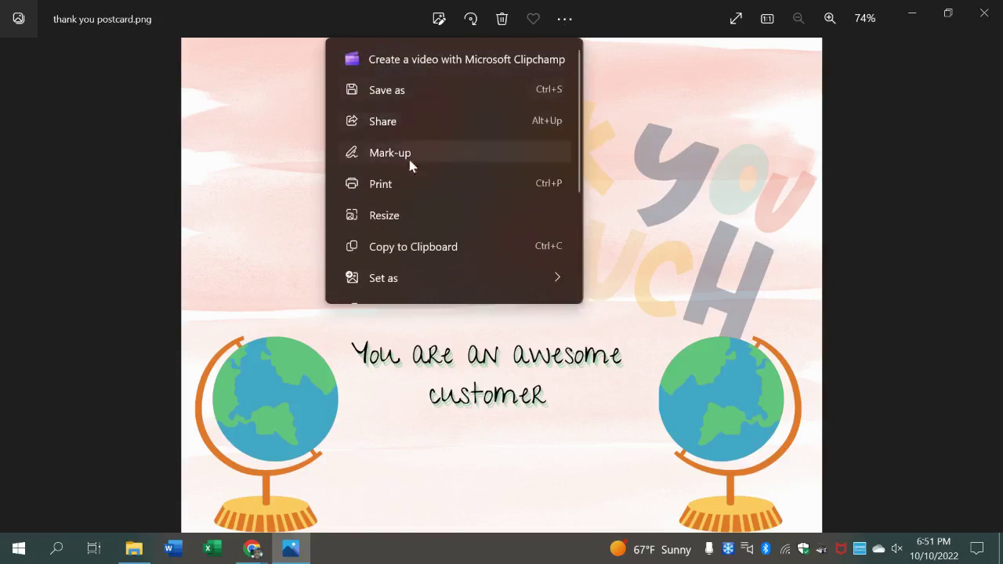
pyautogui.click(405, 183)
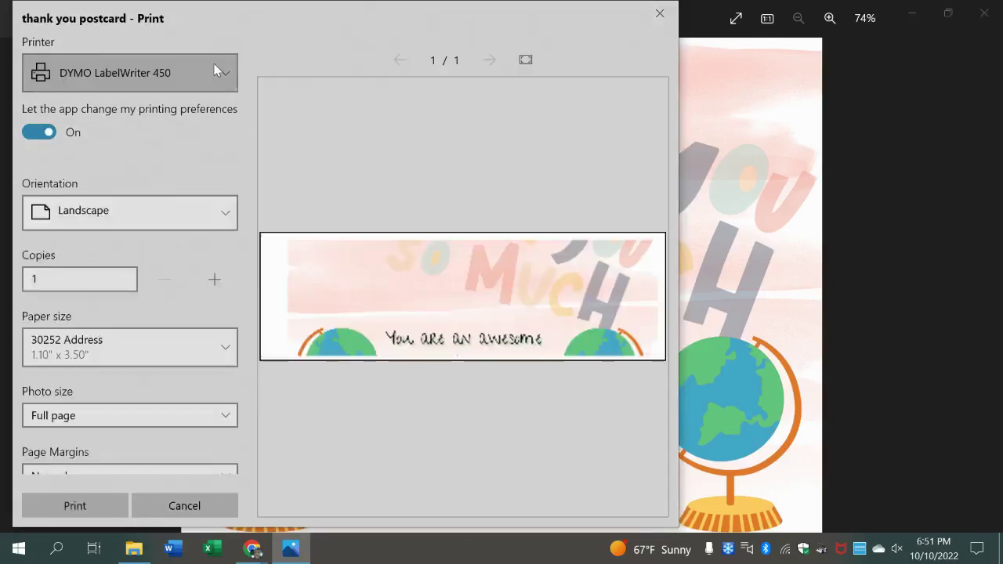
# - Choose the ET-2720 Series(Network) printer with 4 x 6 in. photo size and Fill page
pyautogui.click(219, 72)
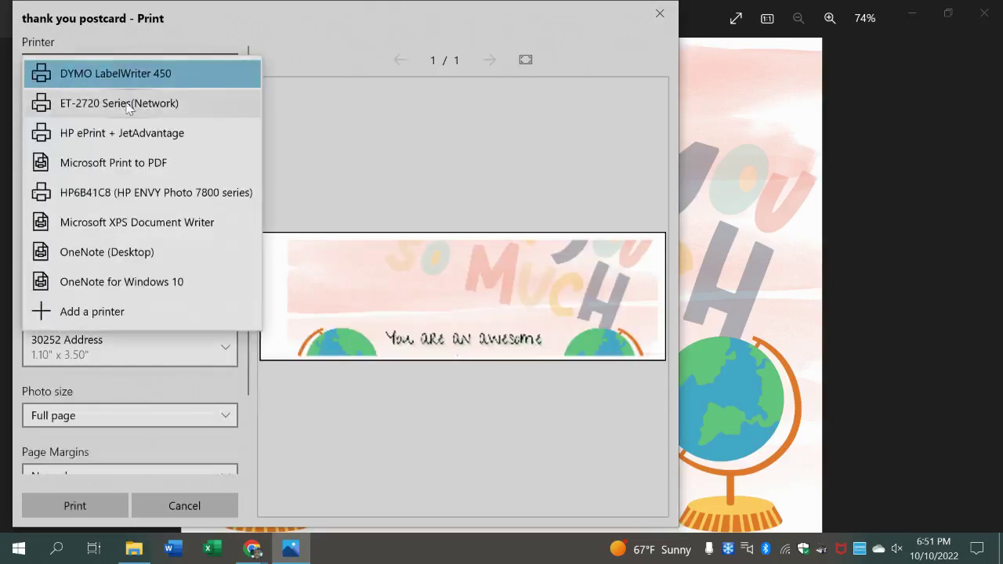
pyautogui.click(127, 108)
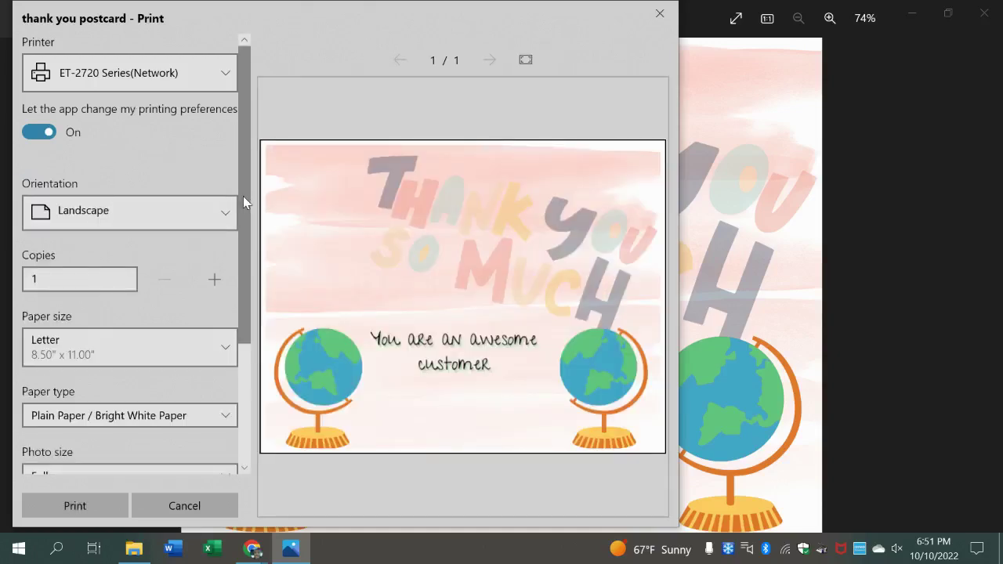
pyautogui.moveTo(243, 196); pyautogui.dragTo(234, 302)
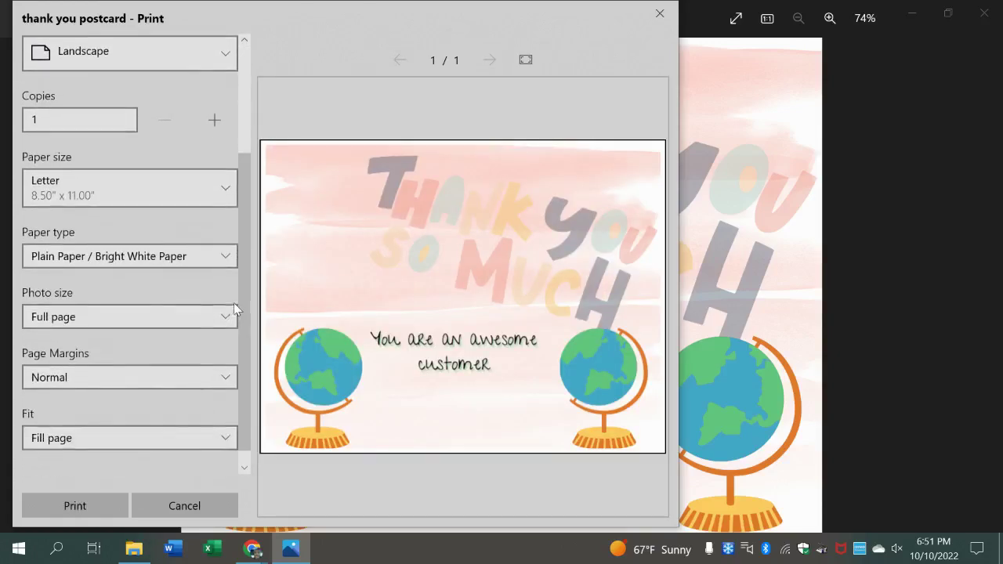
pyautogui.click(216, 316)
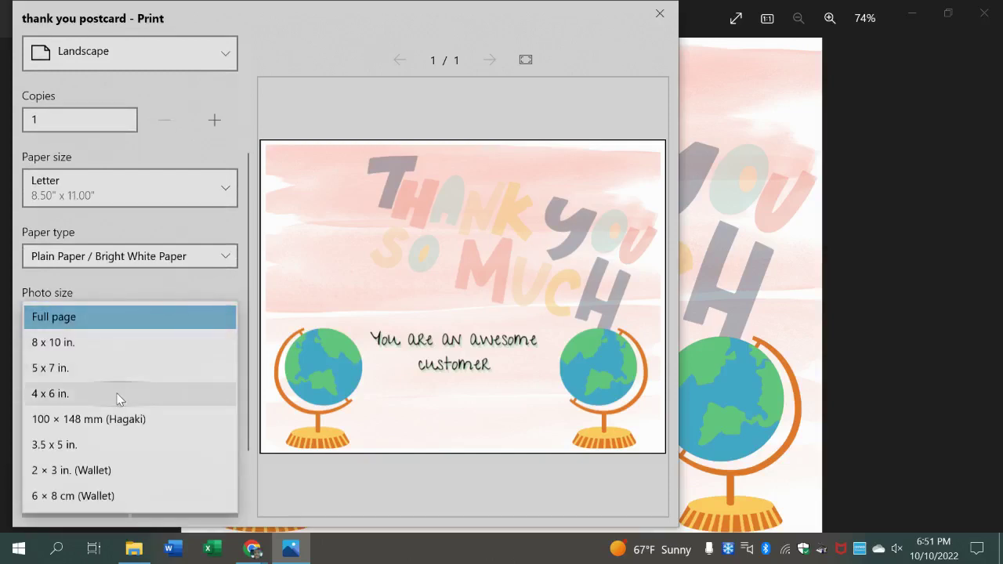
pyautogui.click(118, 396)
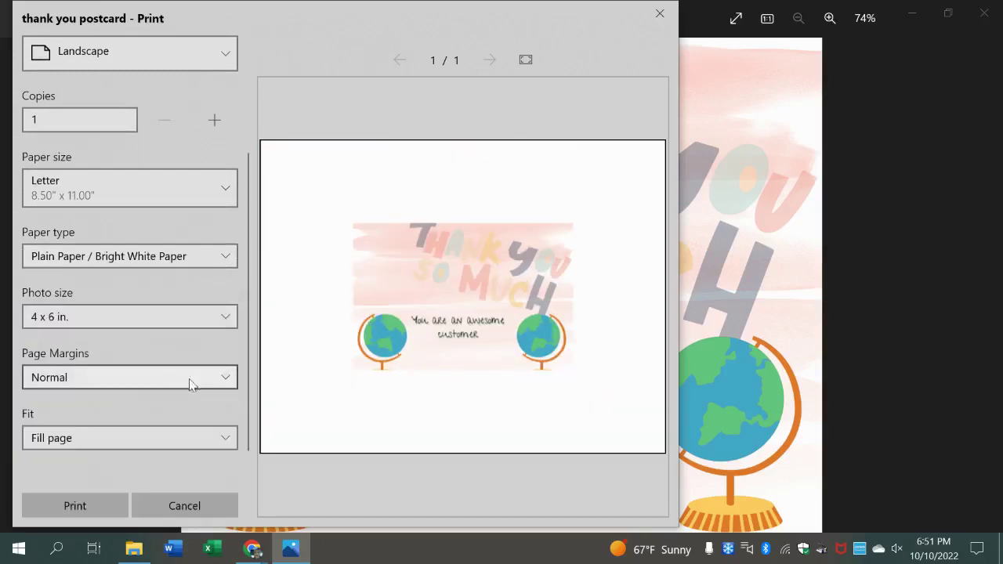
pyautogui.click(223, 438)
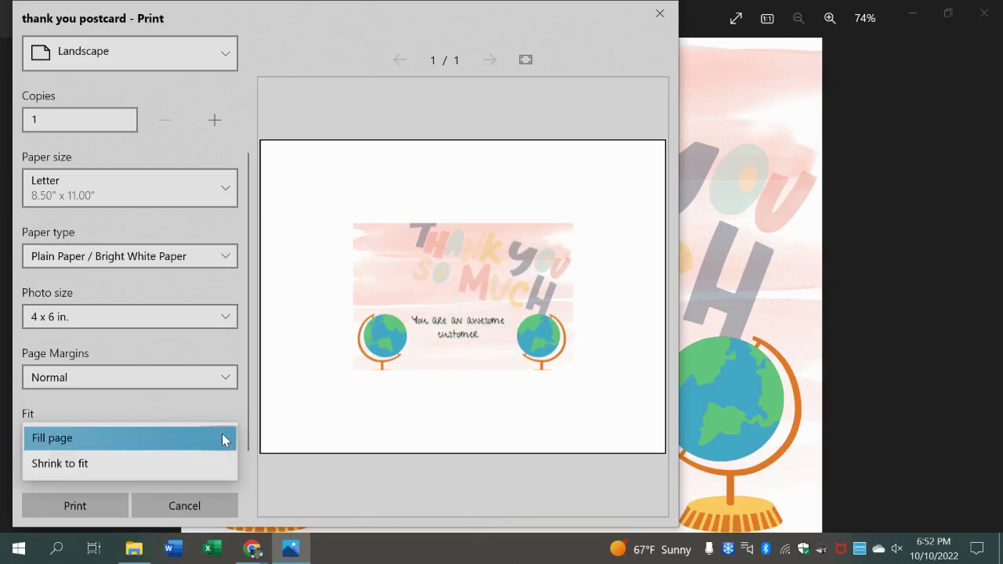
pyautogui.click(183, 354)
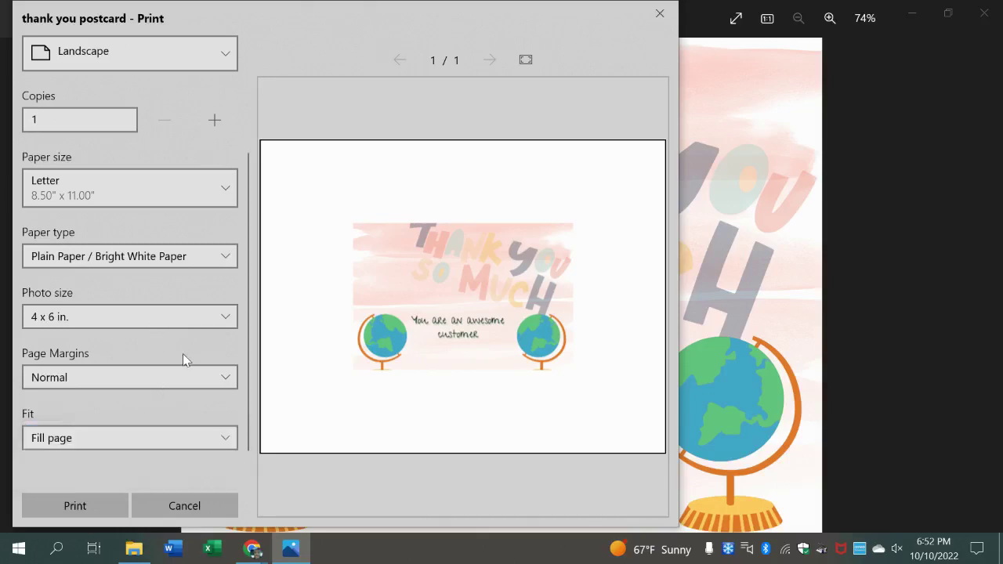
# - Close the print preview without printing, then close the Photos viewer
pyautogui.moveTo(247, 294); pyautogui.dragTo(262, 108)
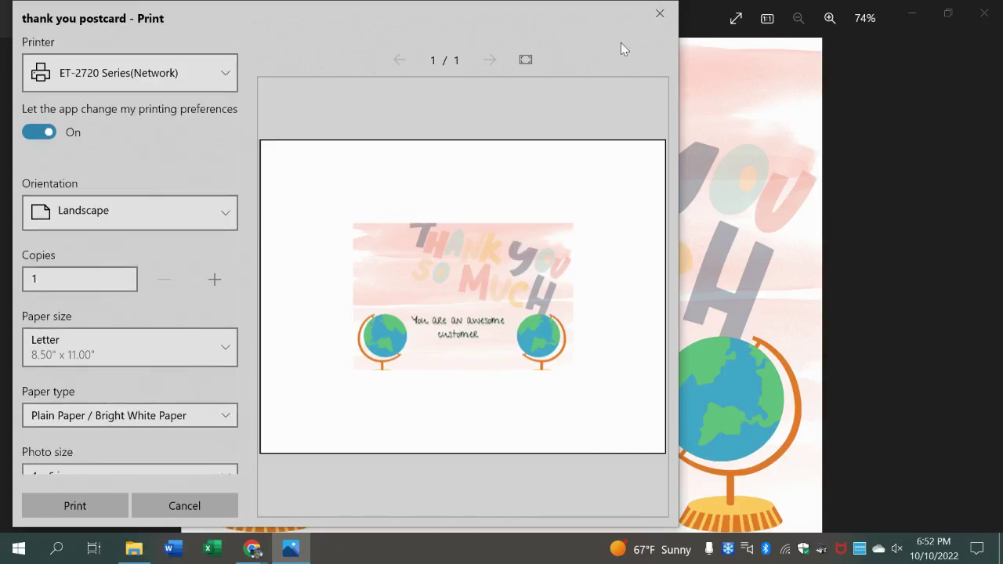
pyautogui.click(657, 12)
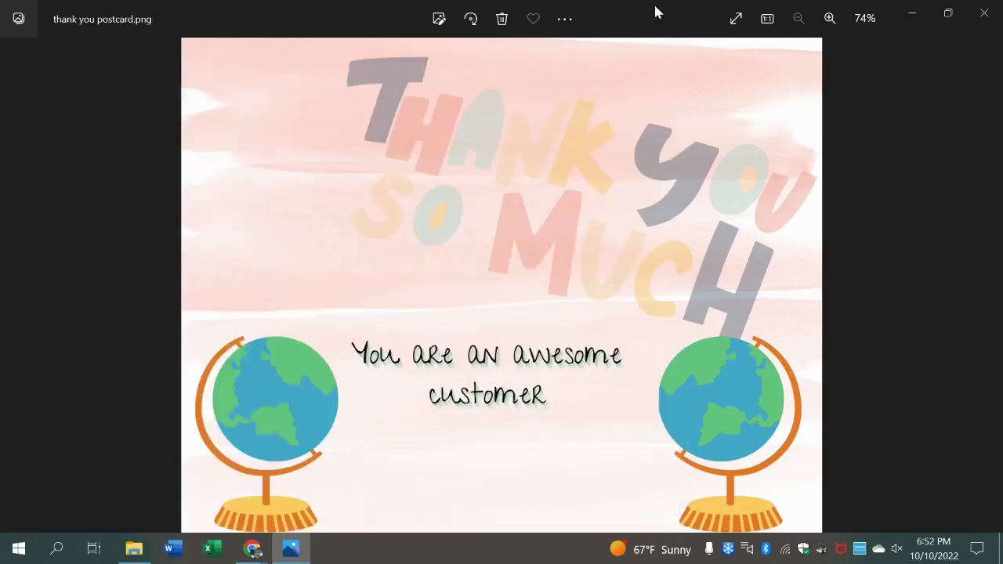
pyautogui.click(985, 14)
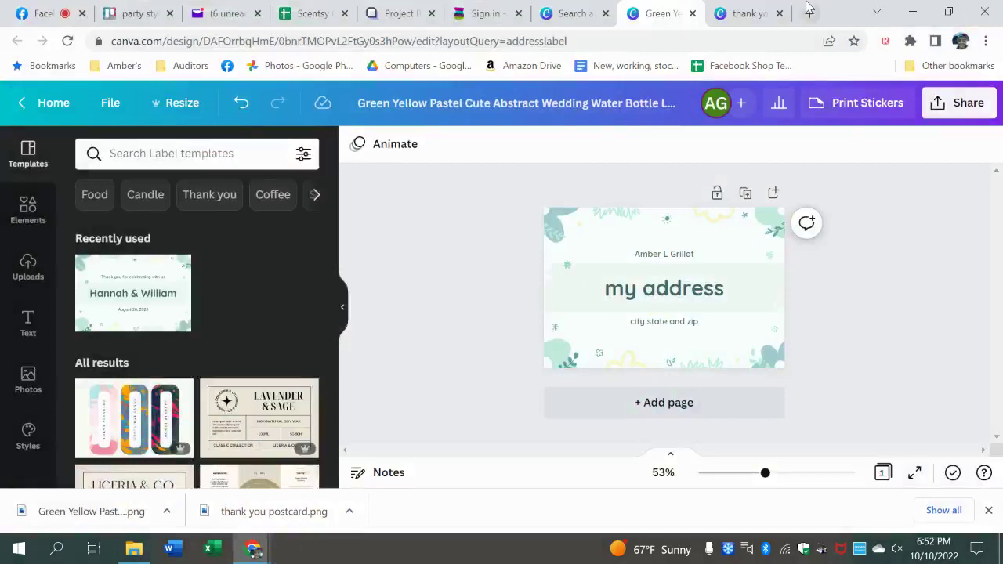
# - Go to avery.com in a new tab and search the site for postcard
pyautogui.click(809, 14)
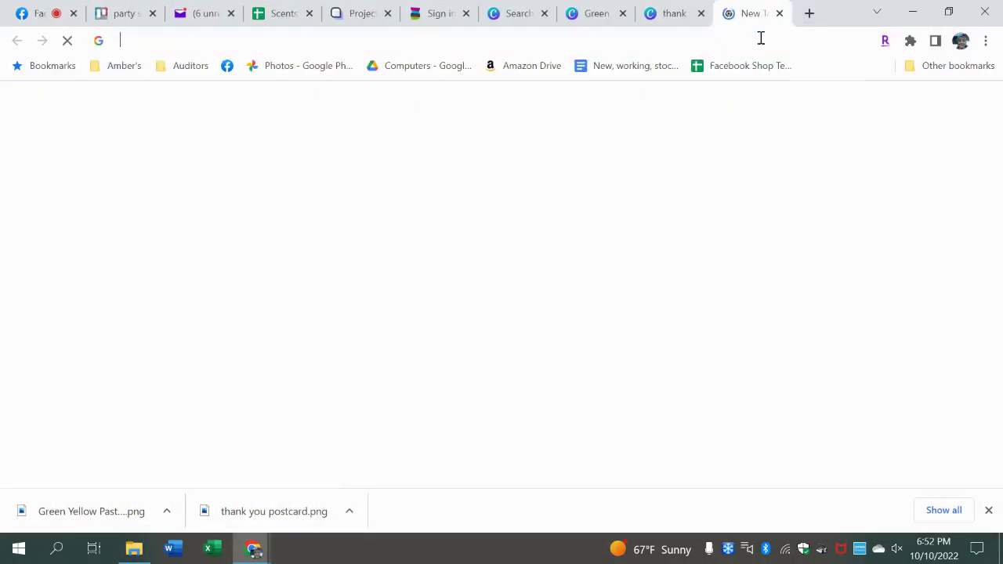
pyautogui.write('avery.c')
pyautogui.press('Return')
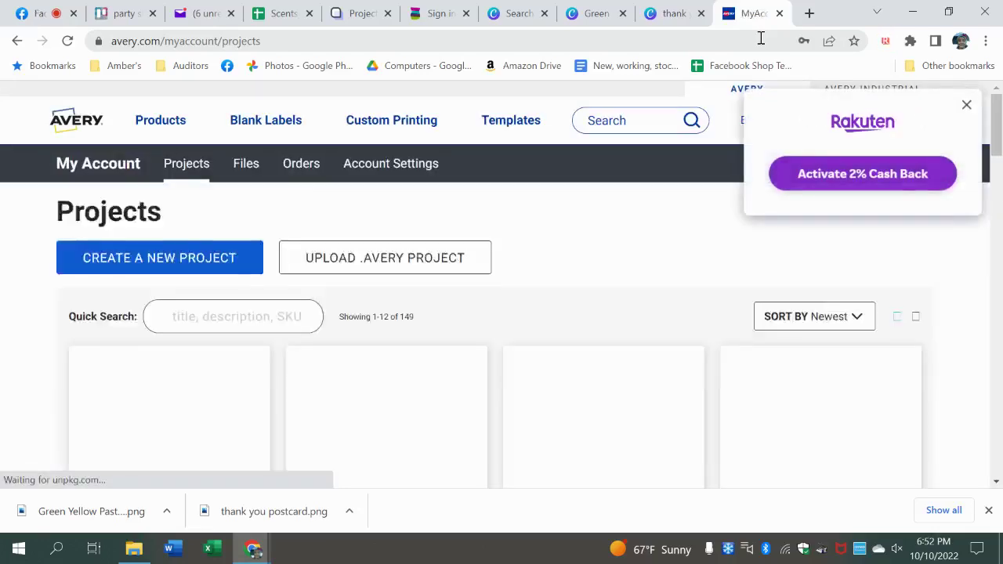
pyautogui.click(966, 105)
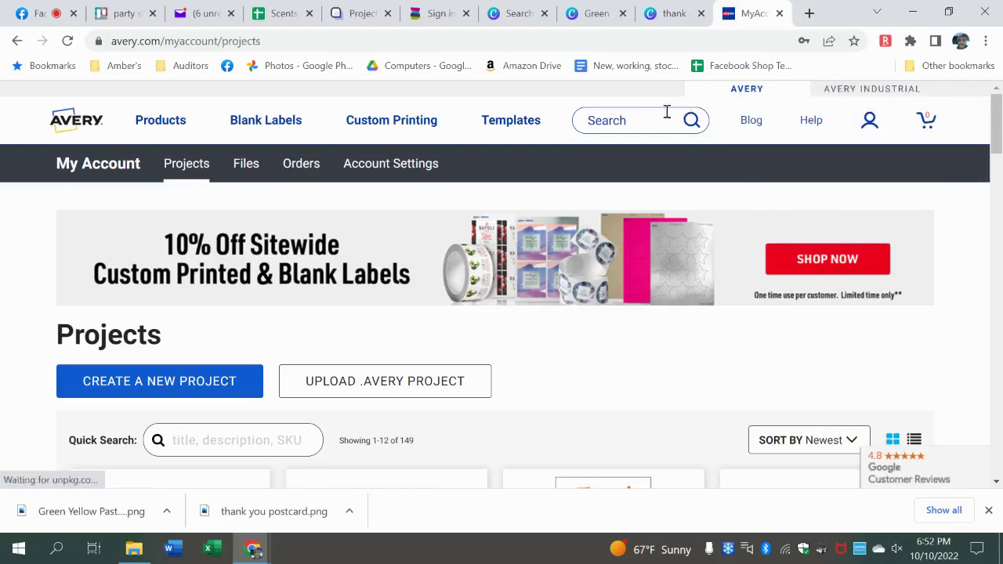
pyautogui.click(617, 120)
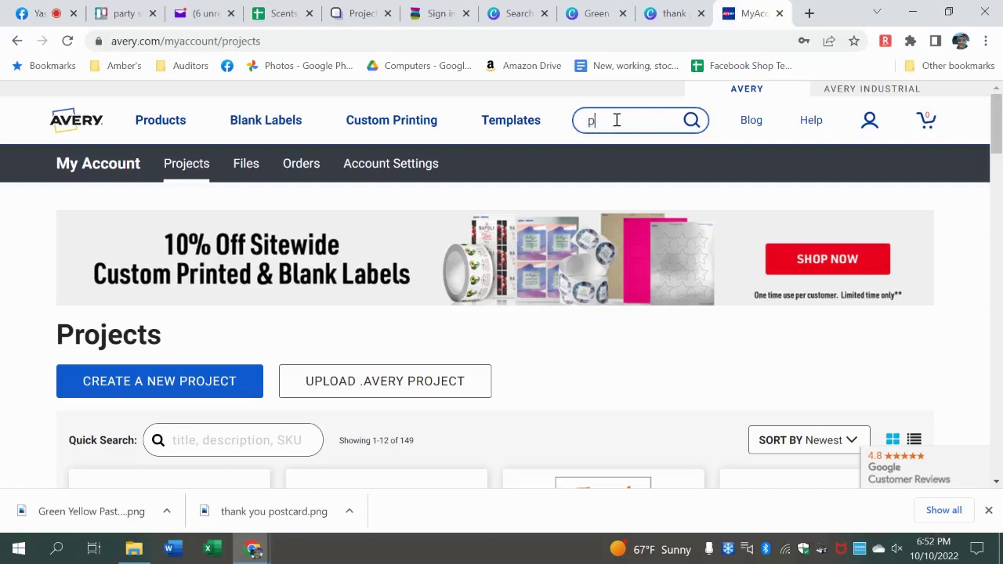
pyautogui.press('Return')
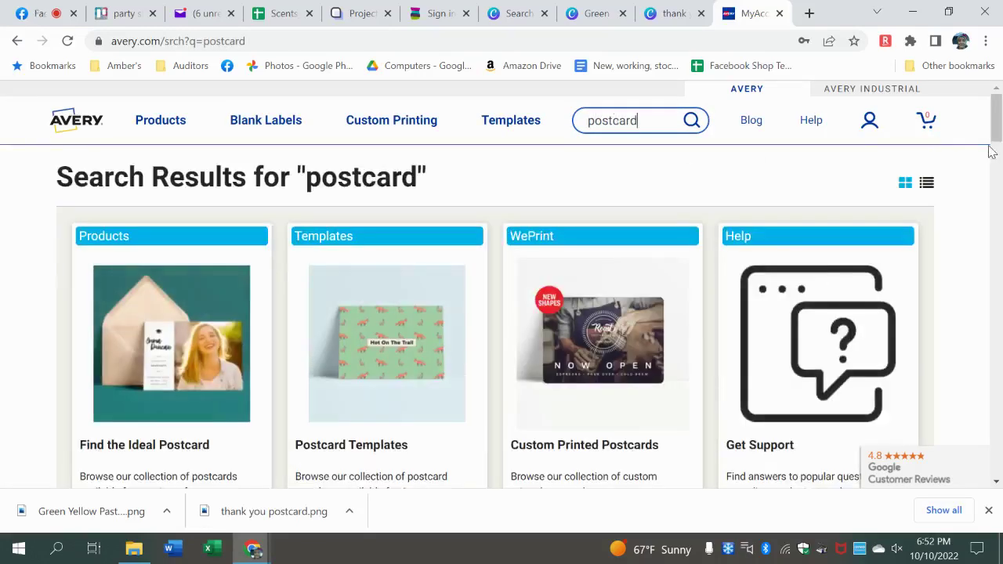
# - Open the Postcard Templates collection and select template 5689 (4-1/4" x 5-1/2", 4 per sheet)
pyautogui.scroll(-3, 993, 149)
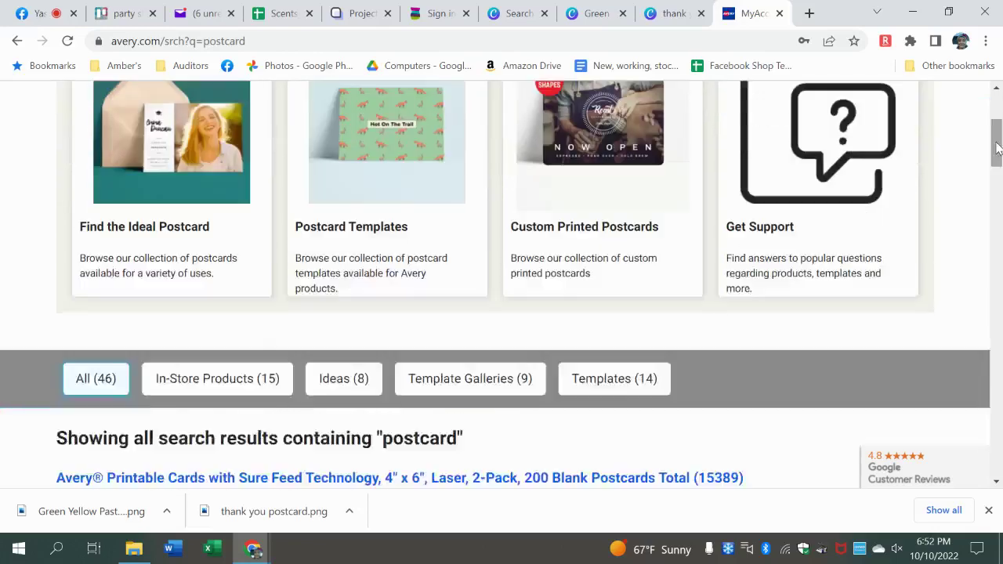
pyautogui.click(377, 217)
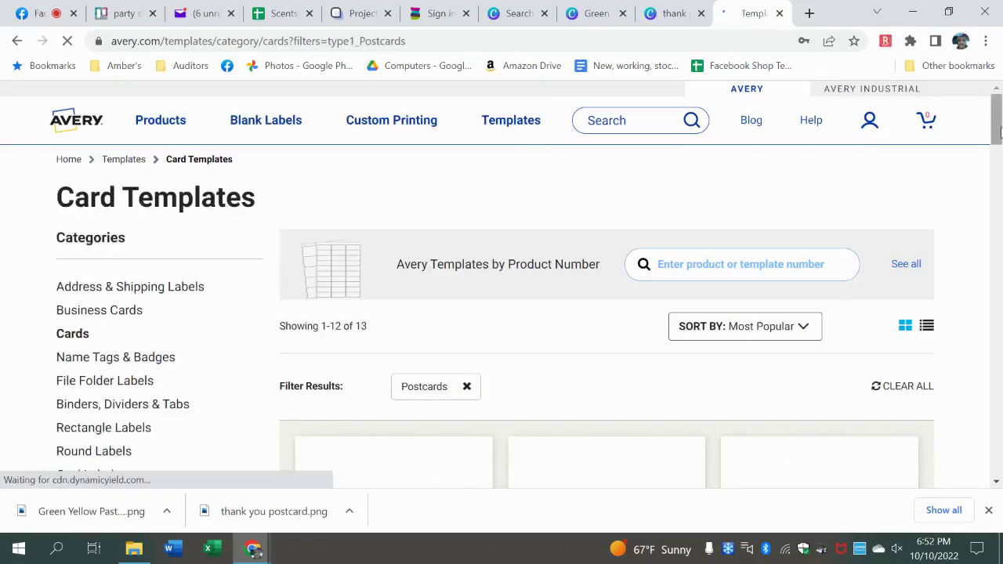
pyautogui.moveTo(1000, 131); pyautogui.dragTo(1000, 160)
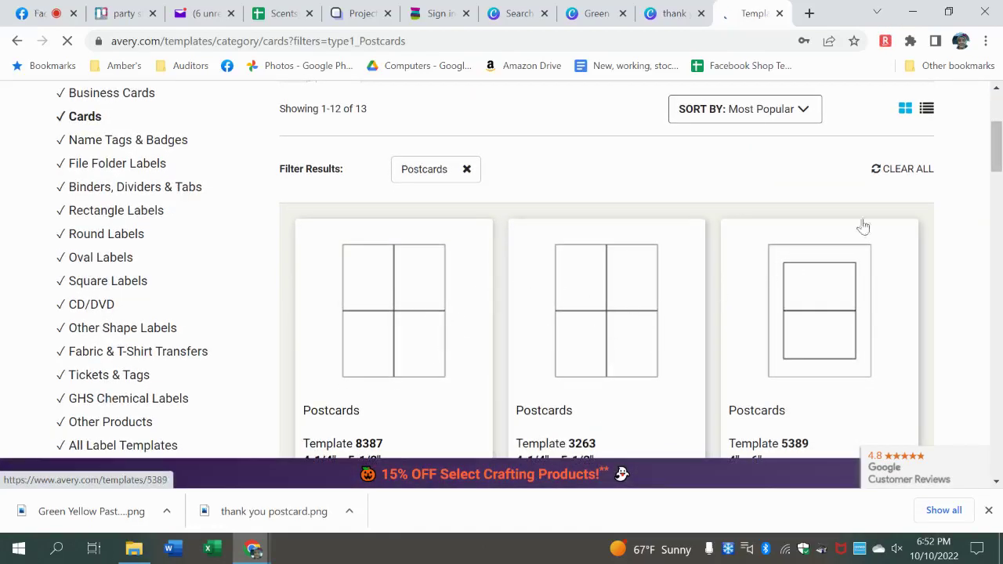
pyautogui.moveTo(998, 145); pyautogui.dragTo(998, 157)
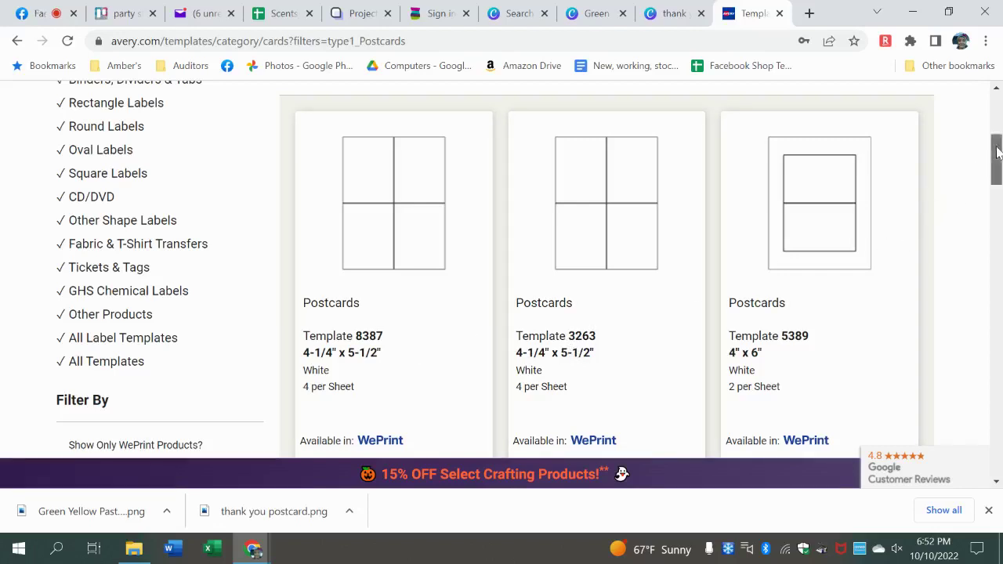
pyautogui.moveTo(994, 161); pyautogui.dragTo(990, 242)
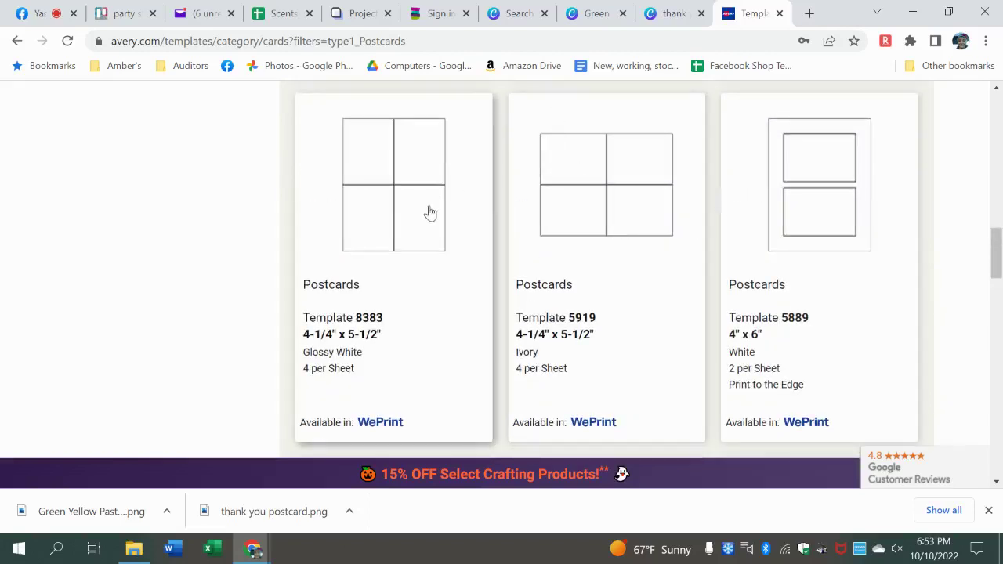
pyautogui.moveTo(997, 249); pyautogui.dragTo(995, 196)
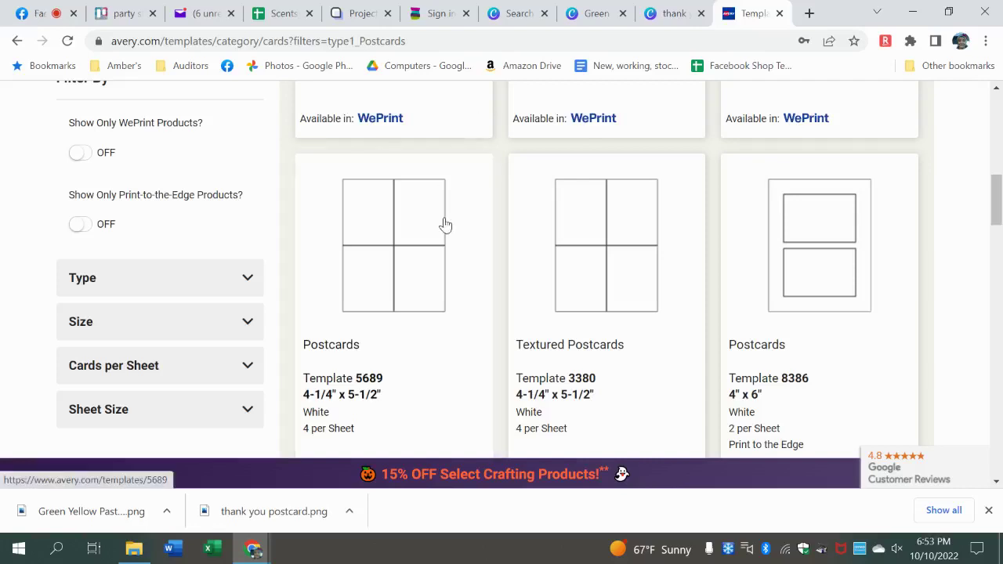
pyautogui.click(445, 225)
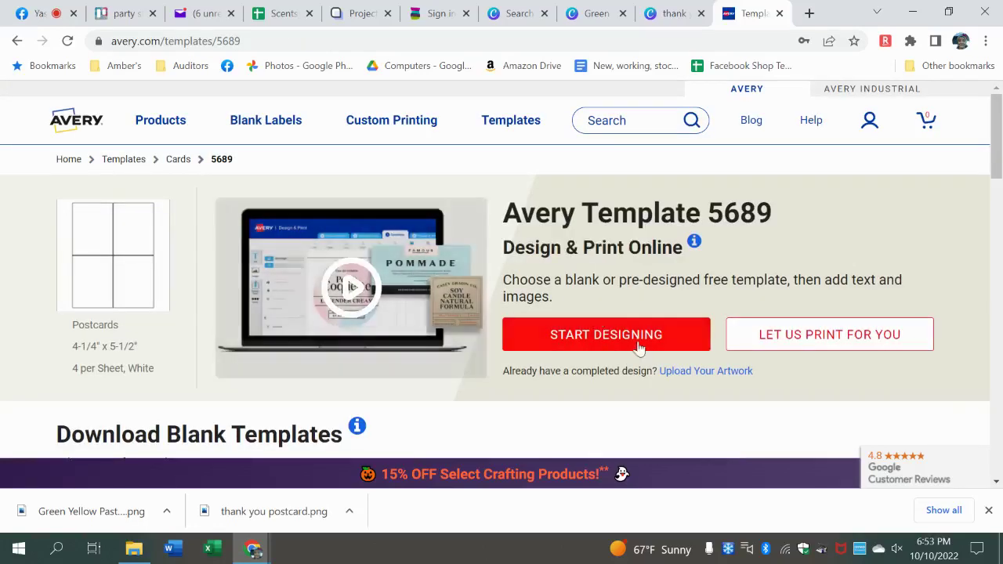
# - Start designing template 5689, signing in with the account e-mail and saved password
pyautogui.click(638, 346)
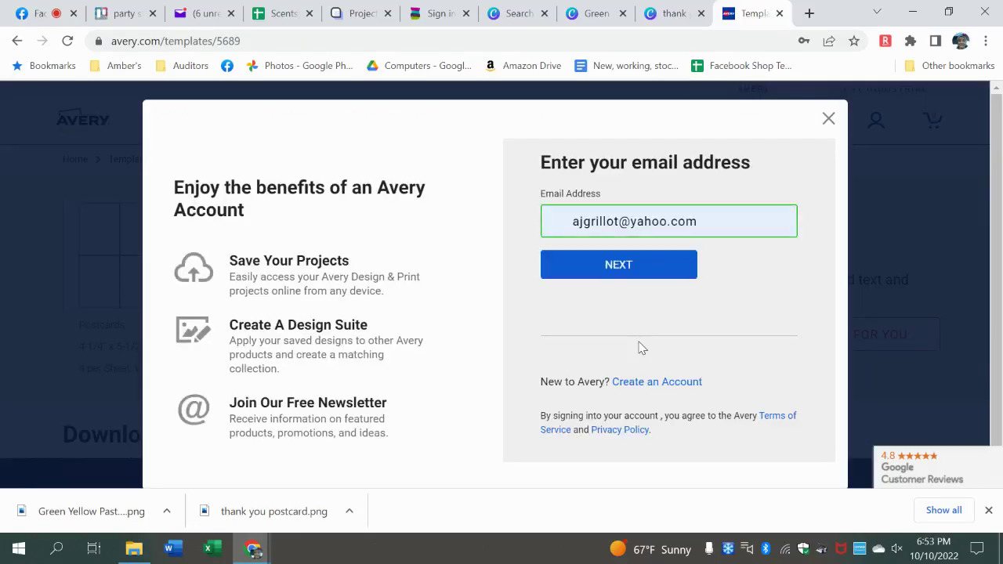
pyautogui.click(627, 267)
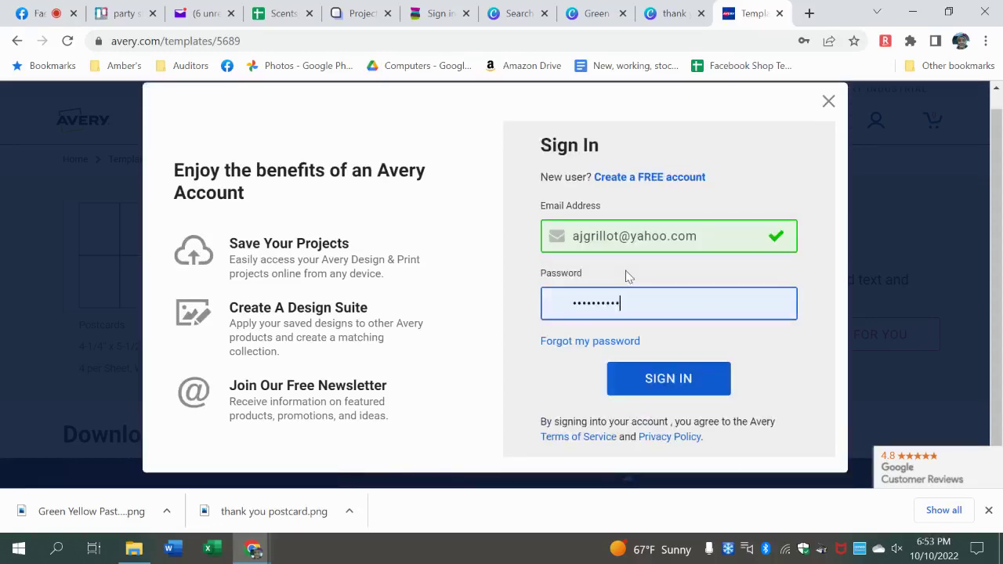
pyautogui.click(639, 379)
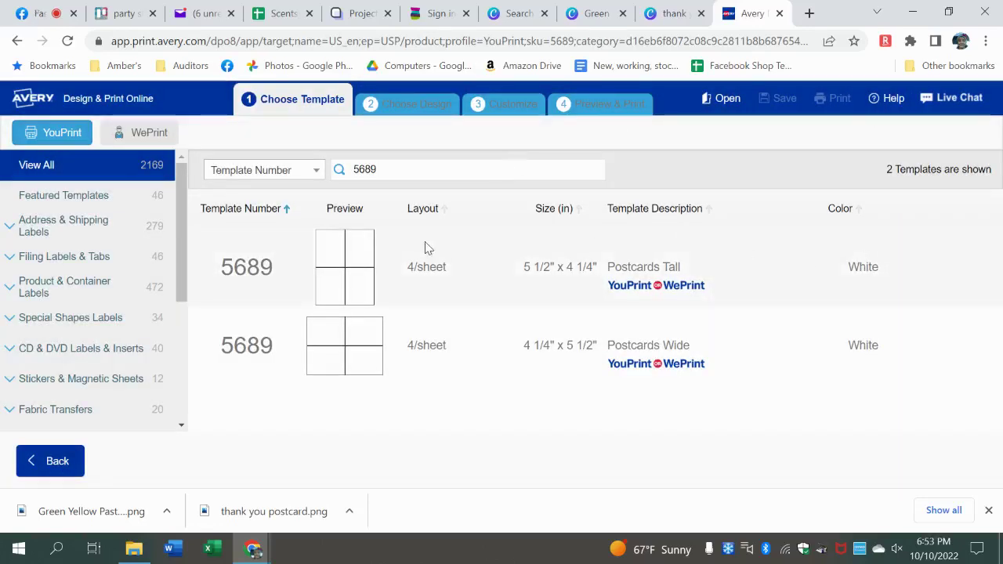
# - Choose the 5689 Postcards Tall template and start from its blank design
pyautogui.click(419, 265)
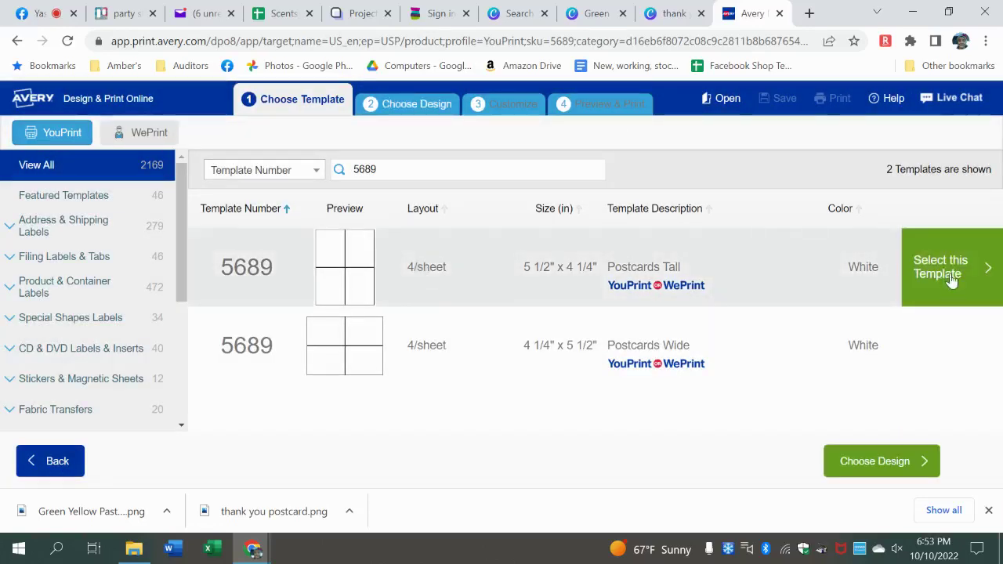
pyautogui.click(950, 276)
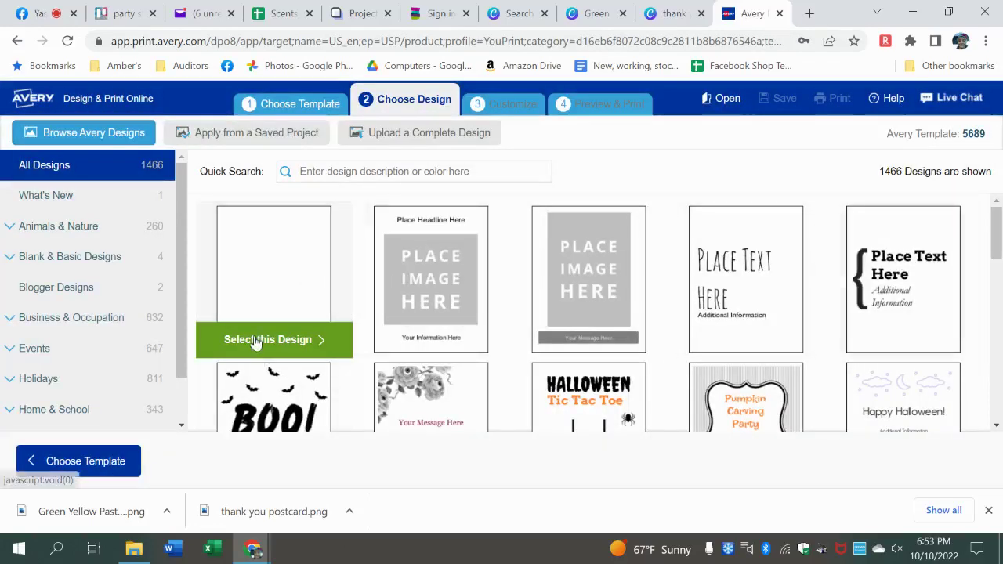
pyautogui.click(255, 340)
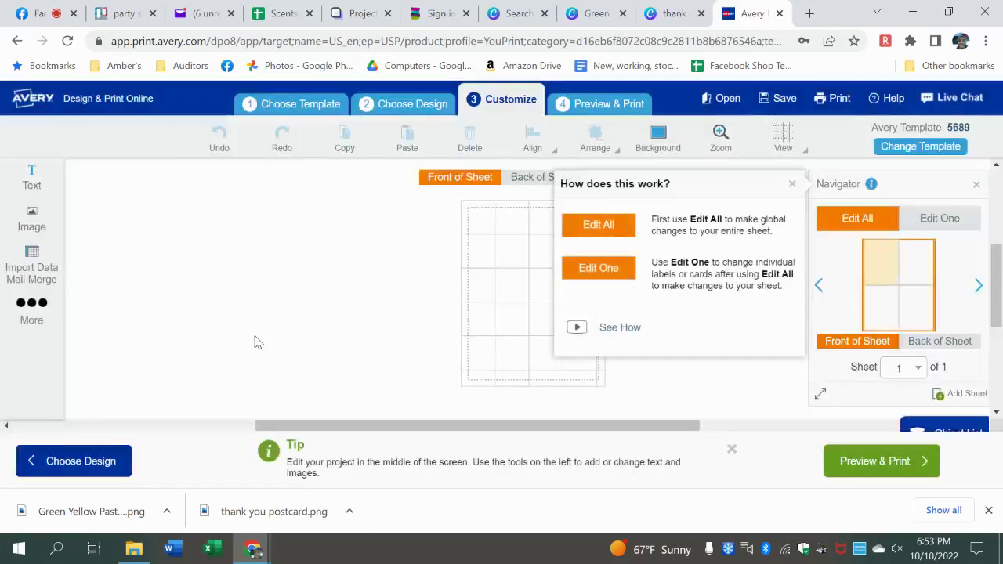
# - Dismiss the help popup and bring up the Add Image upload dialog
pyautogui.click(791, 185)
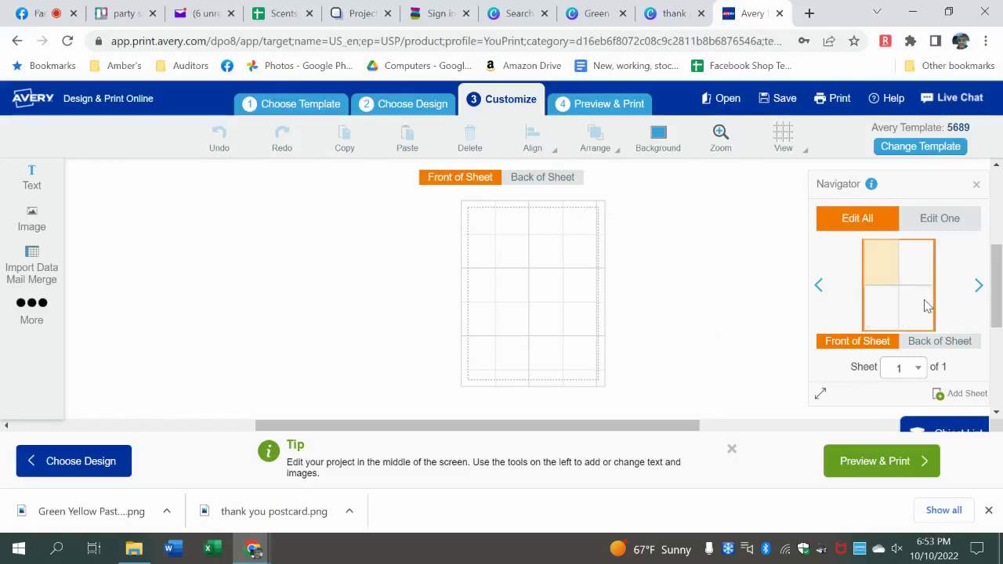
pyautogui.click(32, 219)
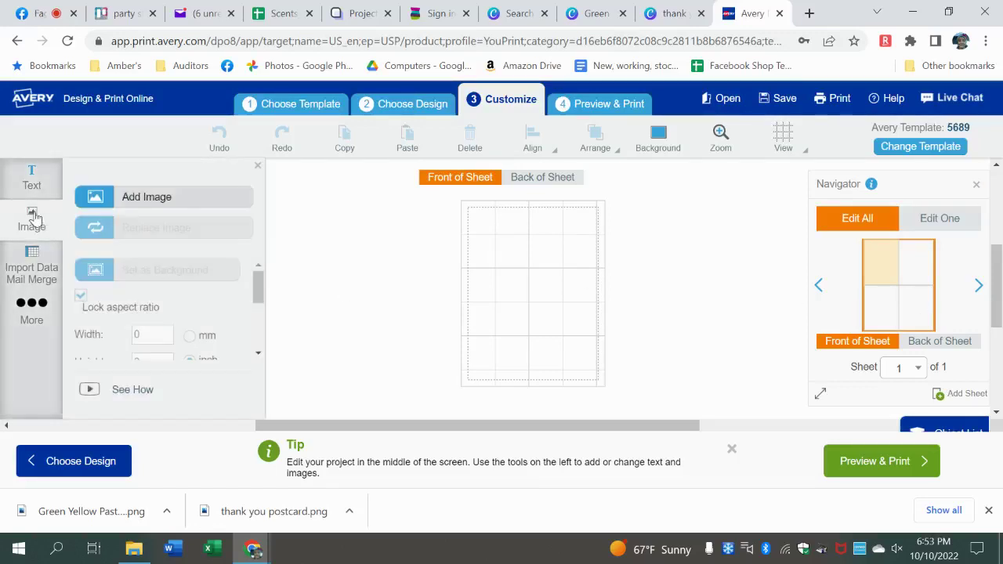
pyautogui.click(180, 206)
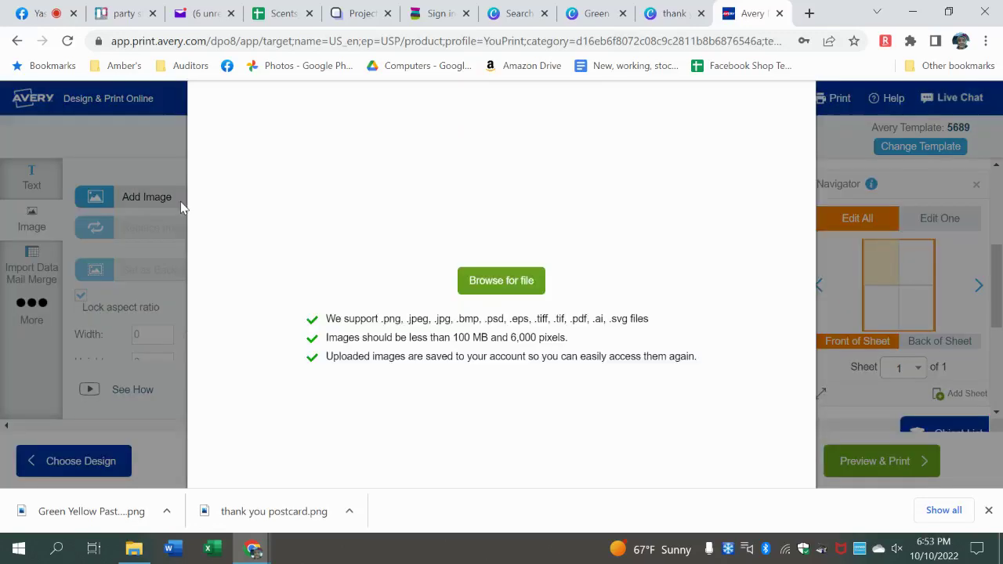
# - Upload 'thank you postcard' from Downloads onto all four postcards
pyautogui.click(483, 289)
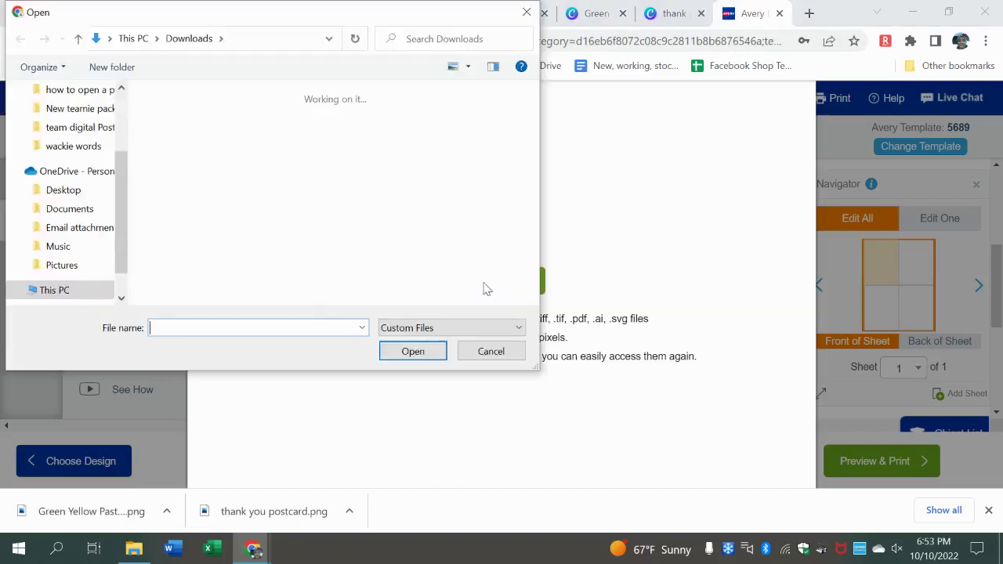
pyautogui.doubleClick(255, 191)
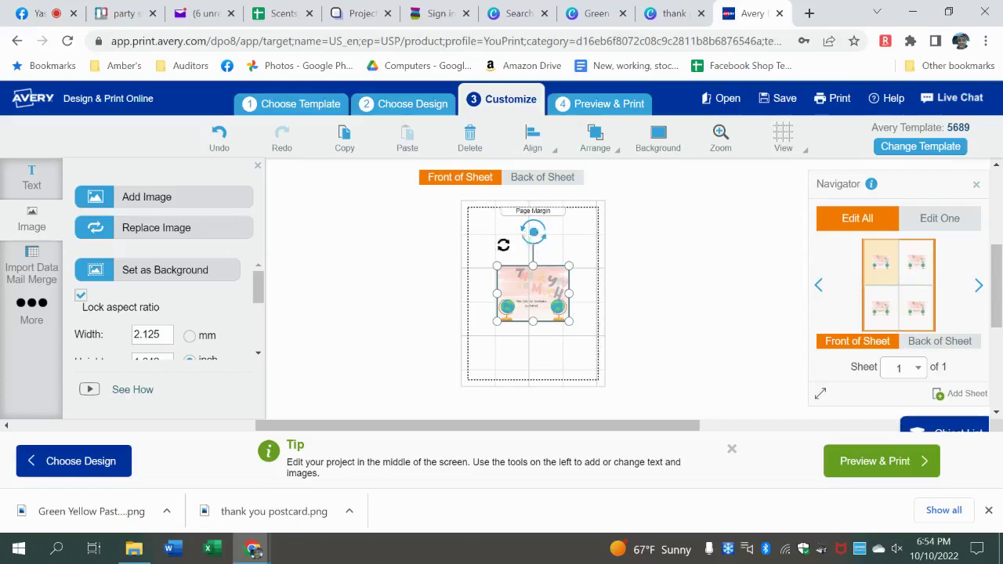
# - Rotate the thank-you image 90° and enlarge it to about 4.89 in, just inside the safe border
pyautogui.moveTo(503, 245); pyautogui.dragTo(489, 292)
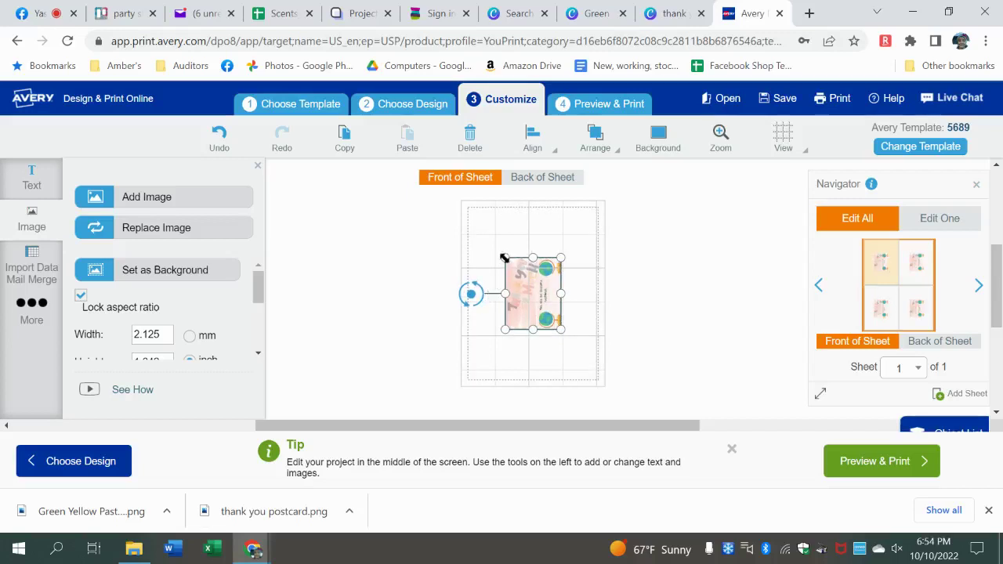
pyautogui.moveTo(504, 258); pyautogui.dragTo(469, 214)
pyautogui.moveTo(561, 329); pyautogui.dragTo(584, 377)
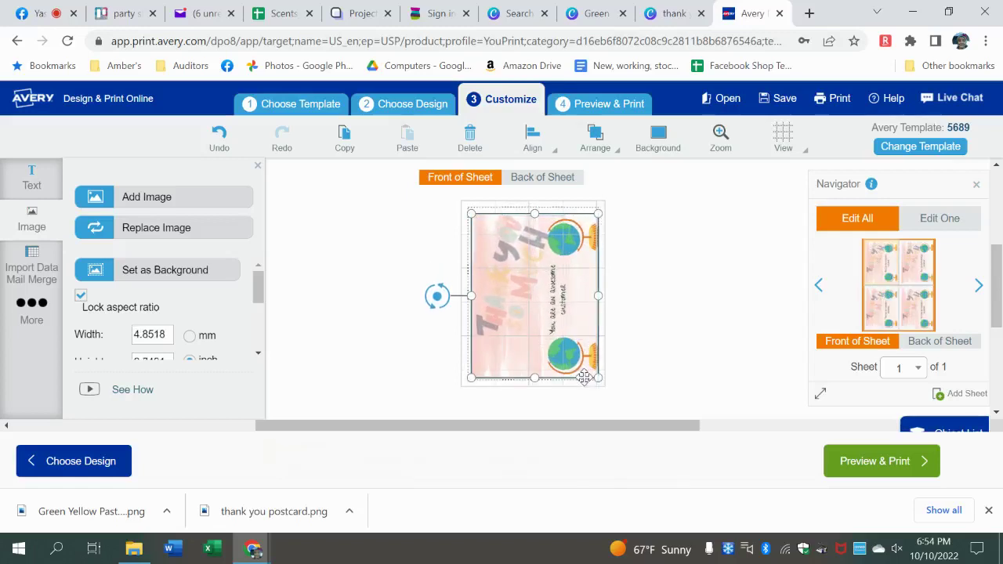
pyautogui.moveTo(469, 214); pyautogui.dragTo(464, 207)
pyautogui.click(658, 477)
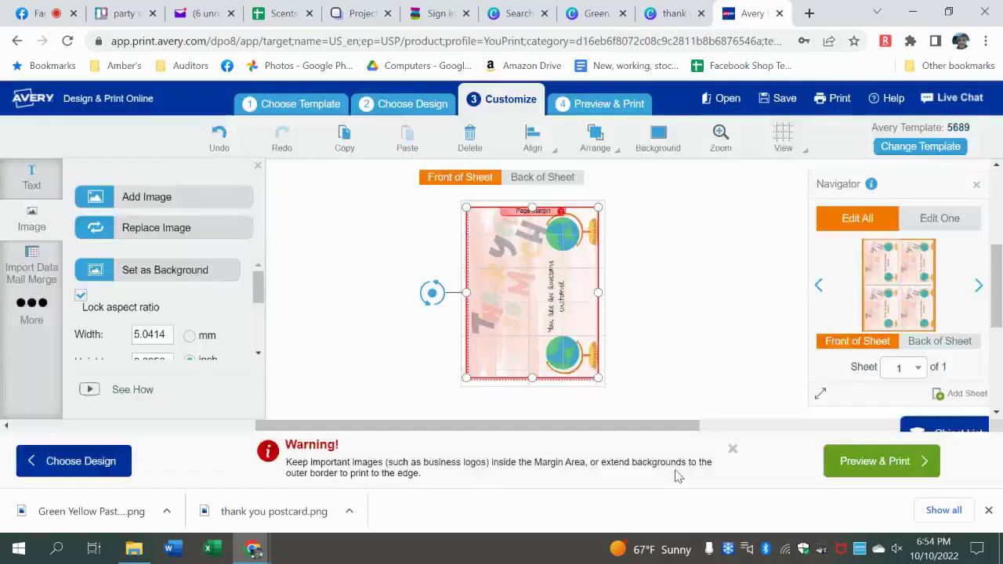
pyautogui.moveTo(464, 205); pyautogui.dragTo(469, 211)
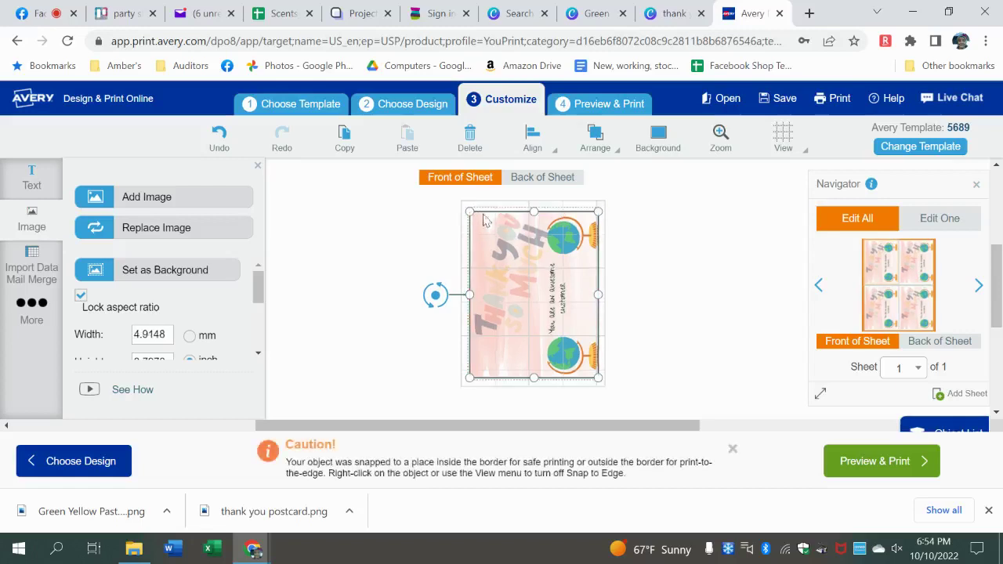
pyautogui.moveTo(534, 212); pyautogui.dragTo(534, 209)
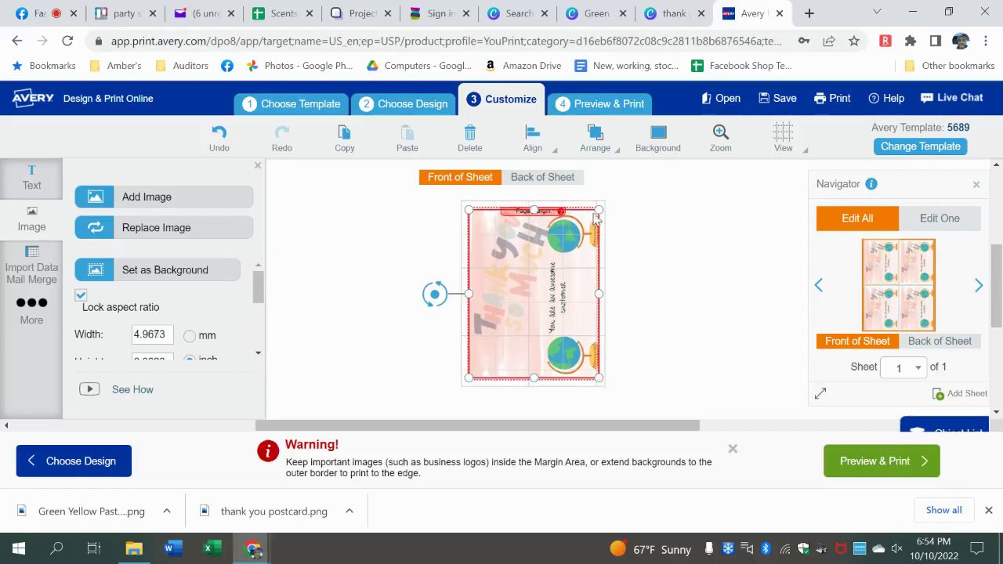
pyautogui.moveTo(597, 209); pyautogui.dragTo(600, 213)
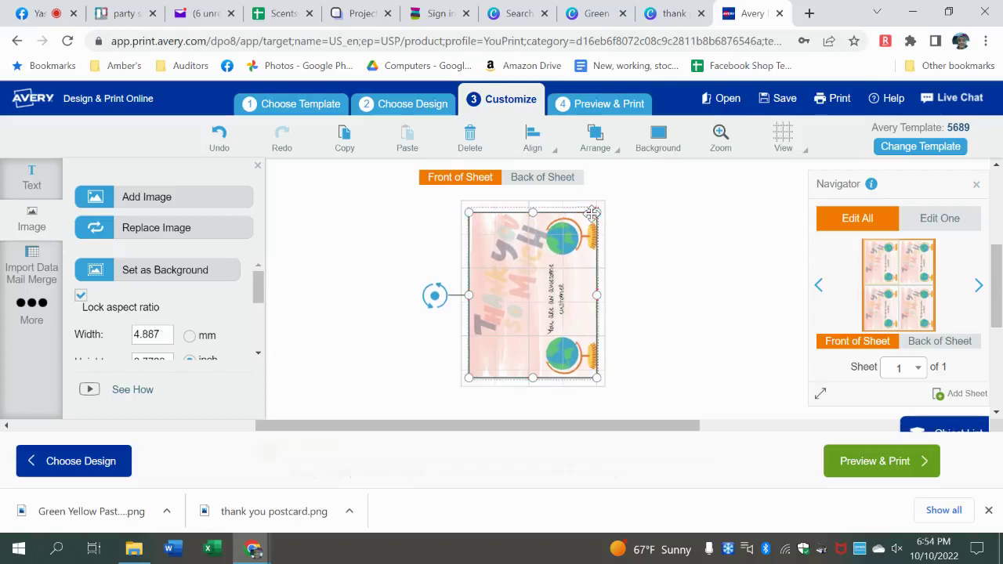
pyautogui.click(651, 225)
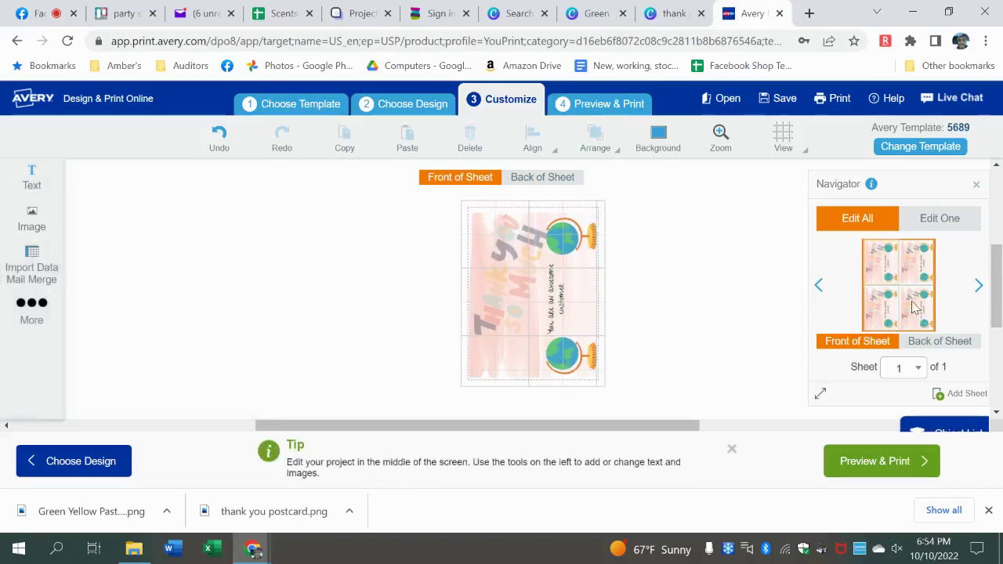
# - Generate a front-only, print-it-yourself PDF of the postcard sheet and open it in a new tab
pyautogui.click(632, 104)
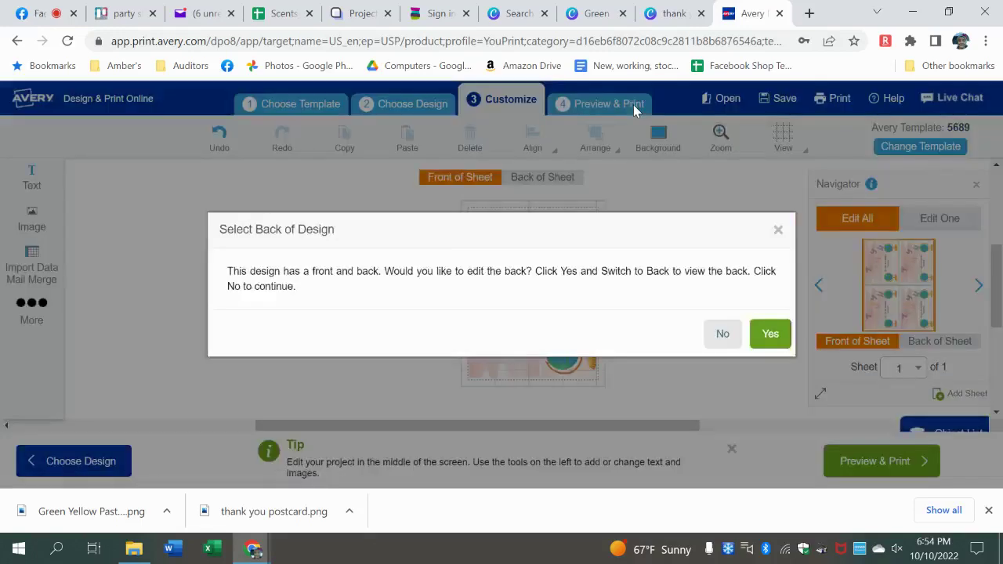
pyautogui.click(722, 337)
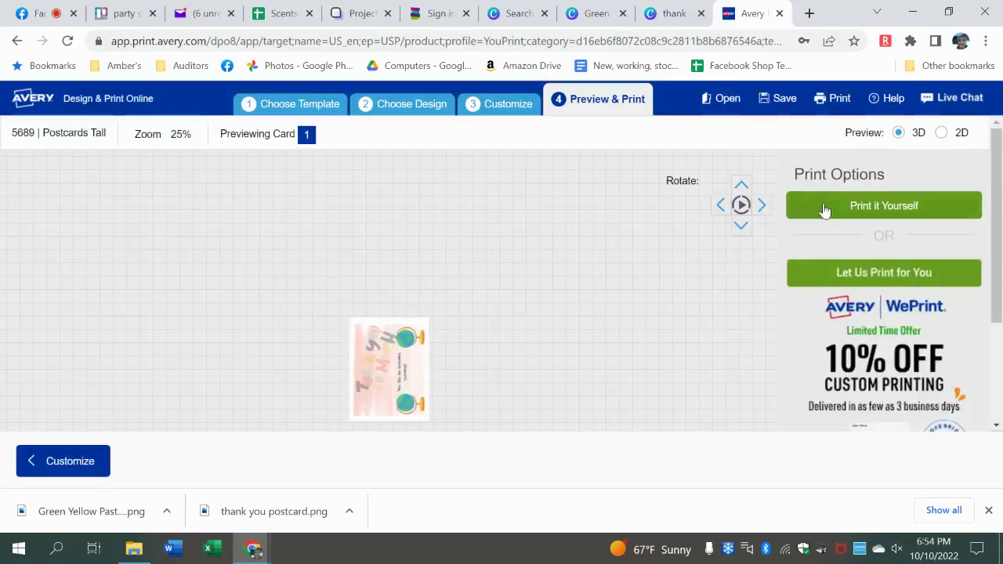
pyautogui.click(824, 210)
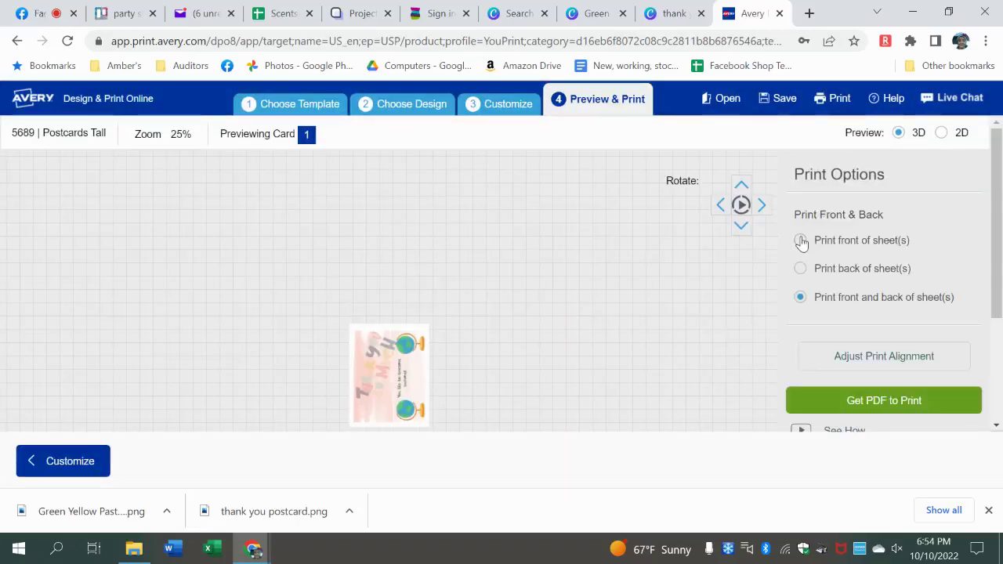
pyautogui.click(811, 405)
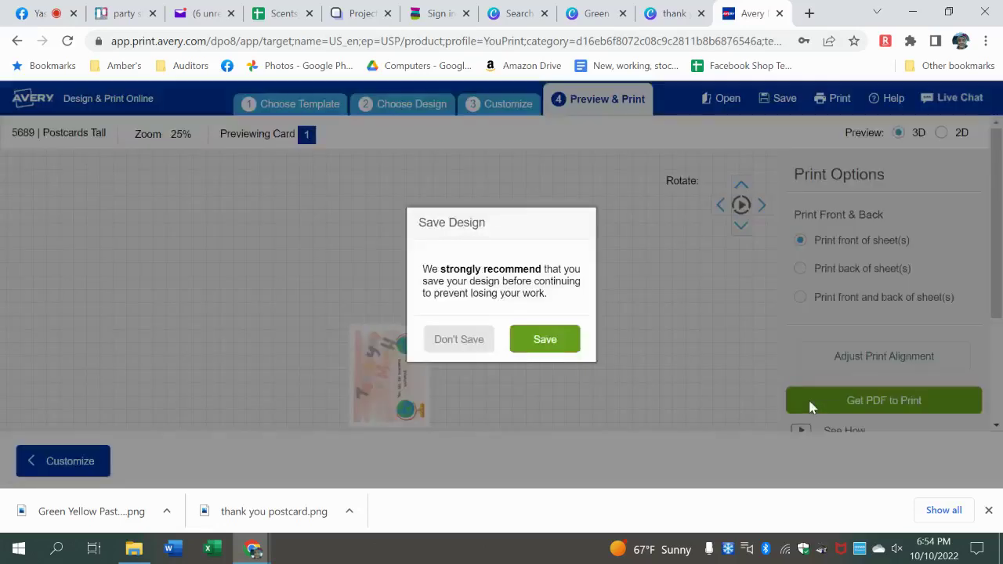
pyautogui.click(460, 339)
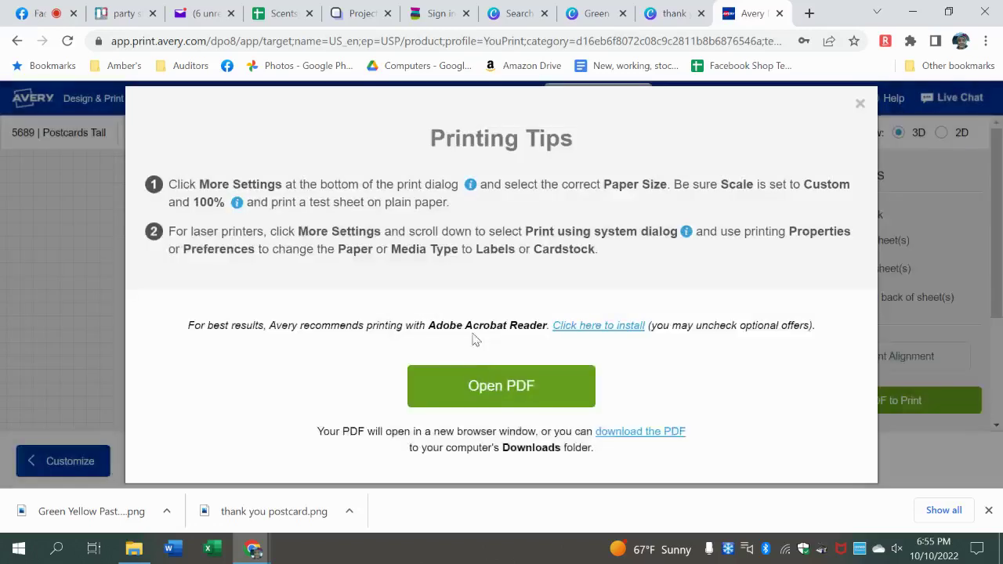
pyautogui.click(483, 392)
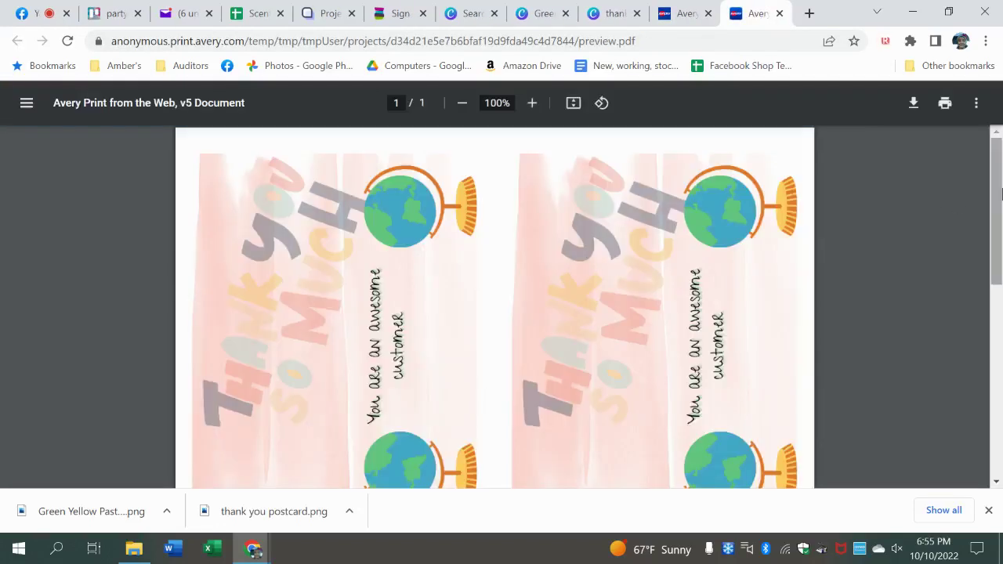
# - Preview the four-postcard PDF print layout, cancel printing, and close the PDF tab
pyautogui.moveTo(992, 194); pyautogui.dragTo(997, 182)
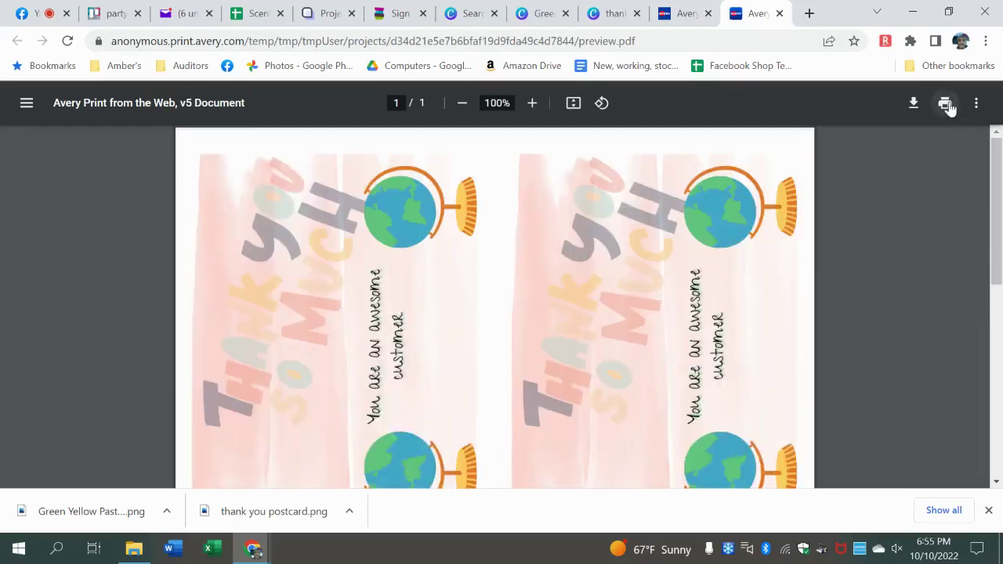
pyautogui.click(946, 104)
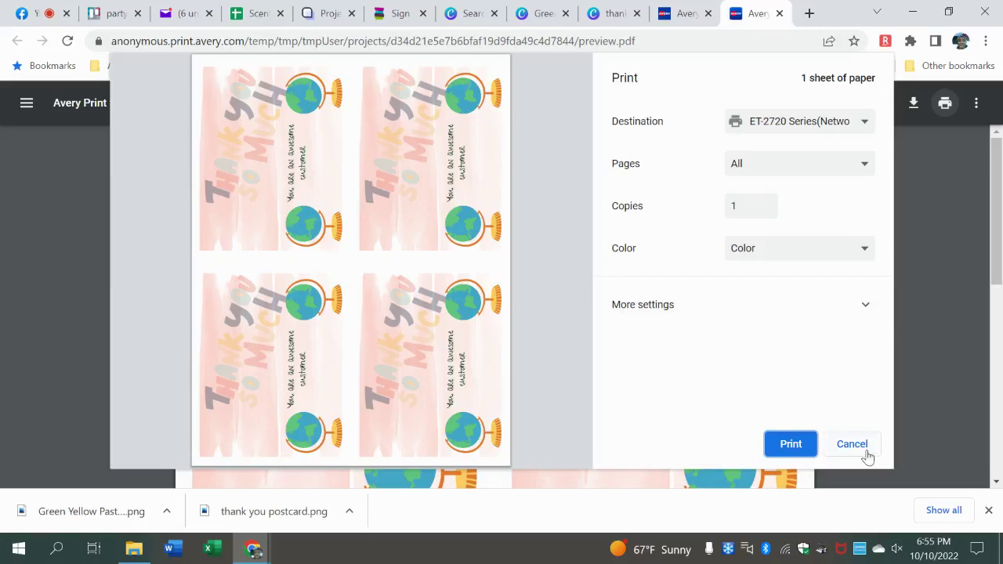
pyautogui.click(851, 445)
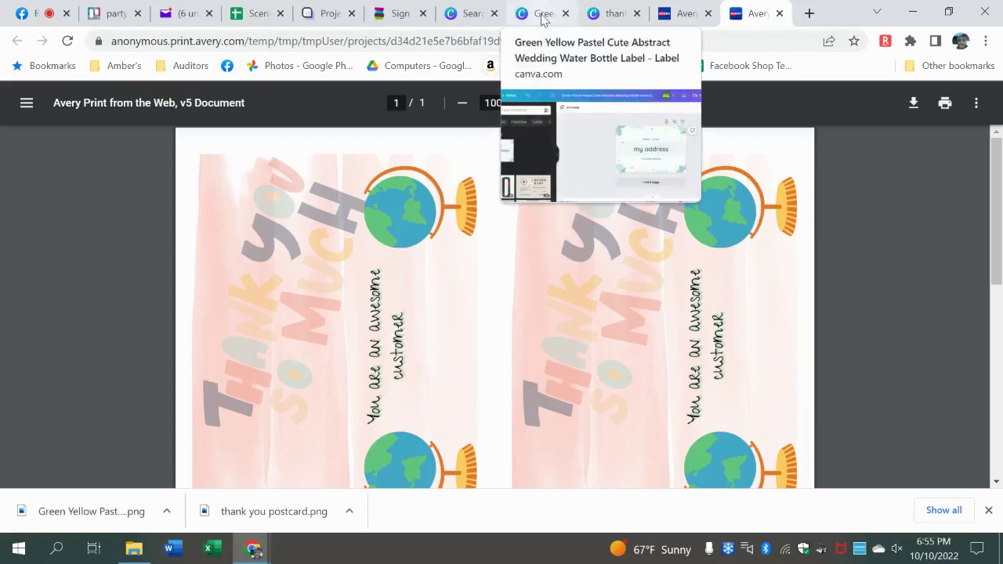
pyautogui.click(779, 13)
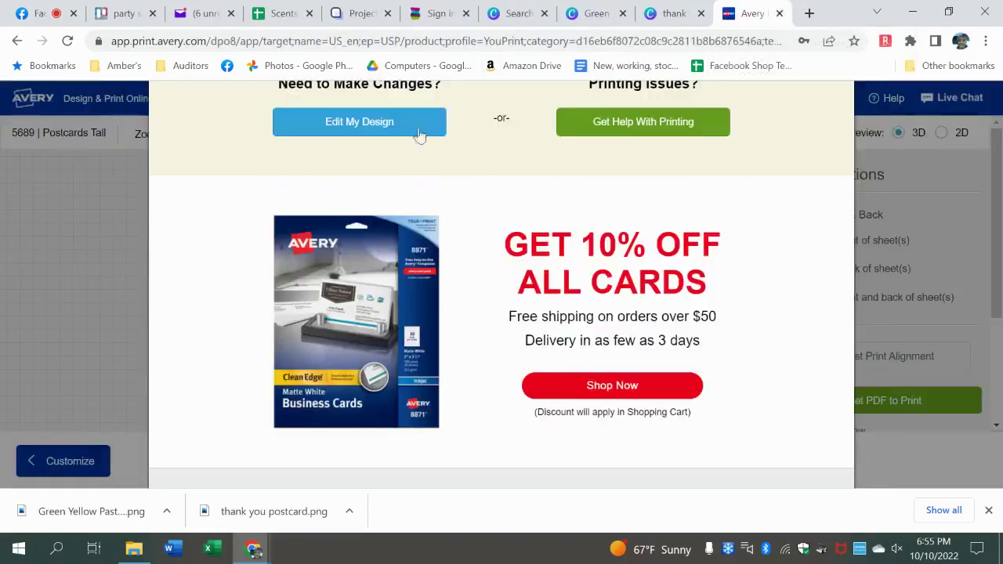
# - Leave the Avery postcard editor and return to the Avery account pages
pyautogui.click(33, 101)
pyautogui.click(33, 102)
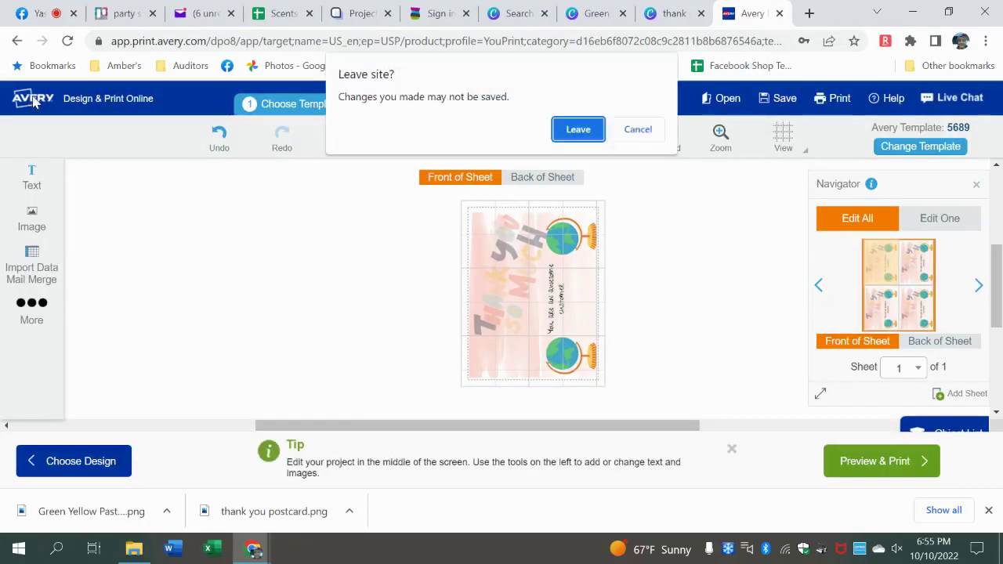
pyautogui.click(573, 129)
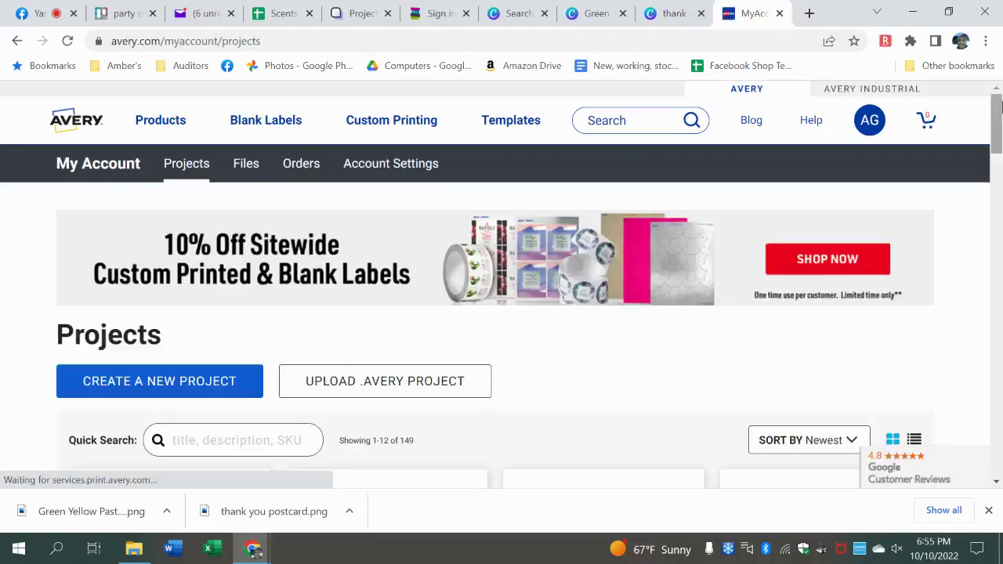
pyautogui.scroll(-3, 291, 160)
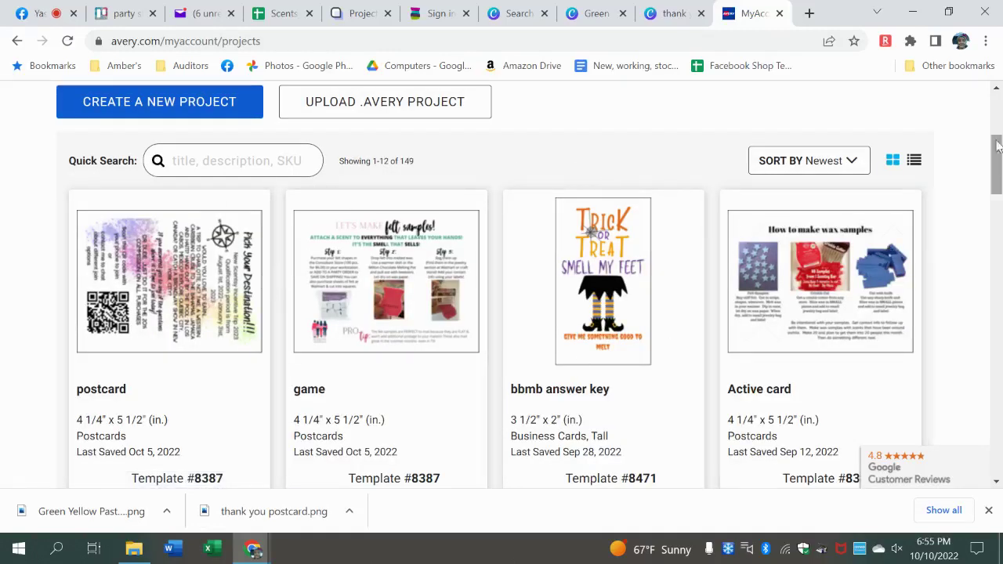
pyautogui.moveTo(999, 153); pyautogui.dragTo(1001, 74)
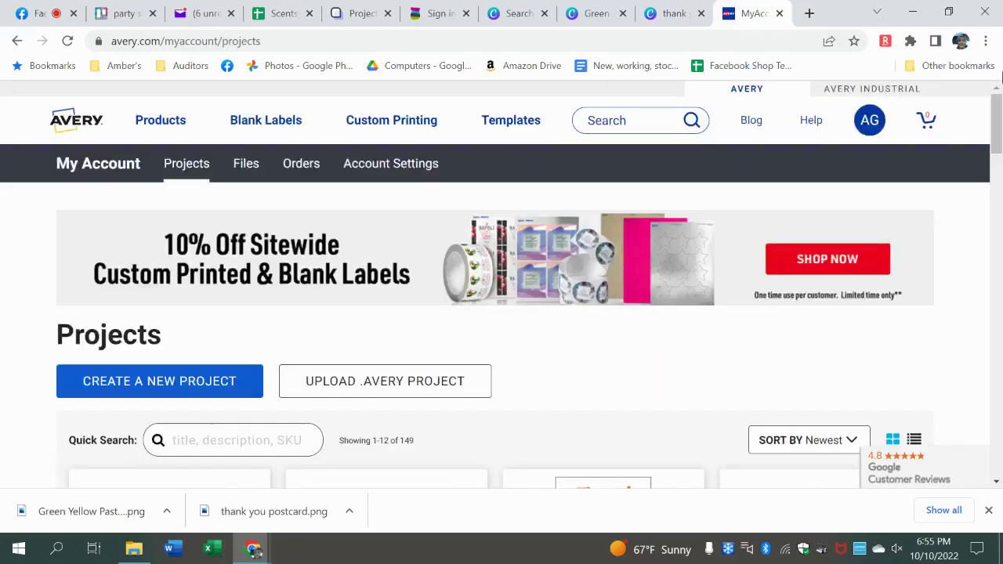
# - Search Avery for 'address label', open Addressing & Shipping Label Templates, then return to Canva's addresslabel search
pyautogui.click(625, 117)
pyautogui.write('address label')
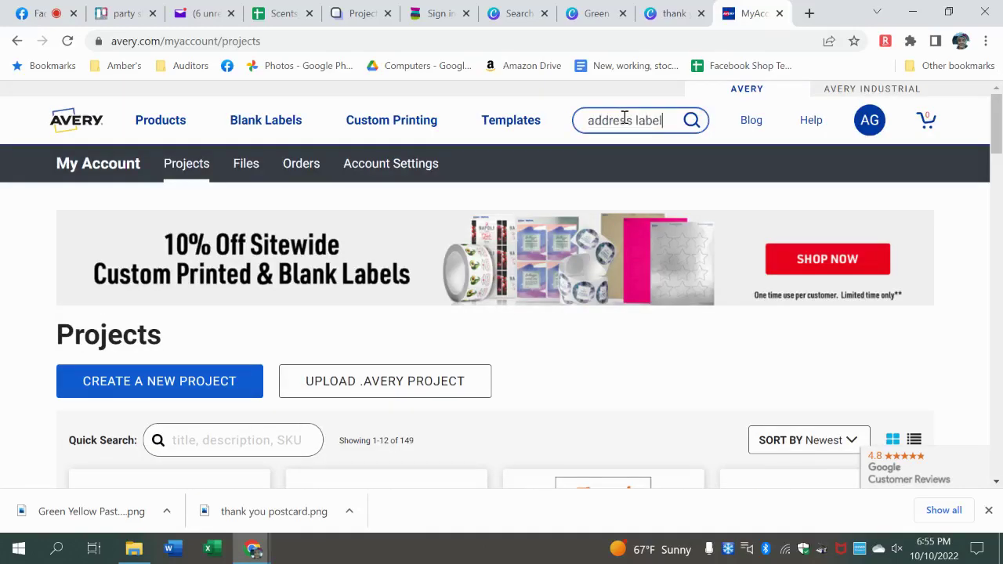
pyautogui.press('Return')
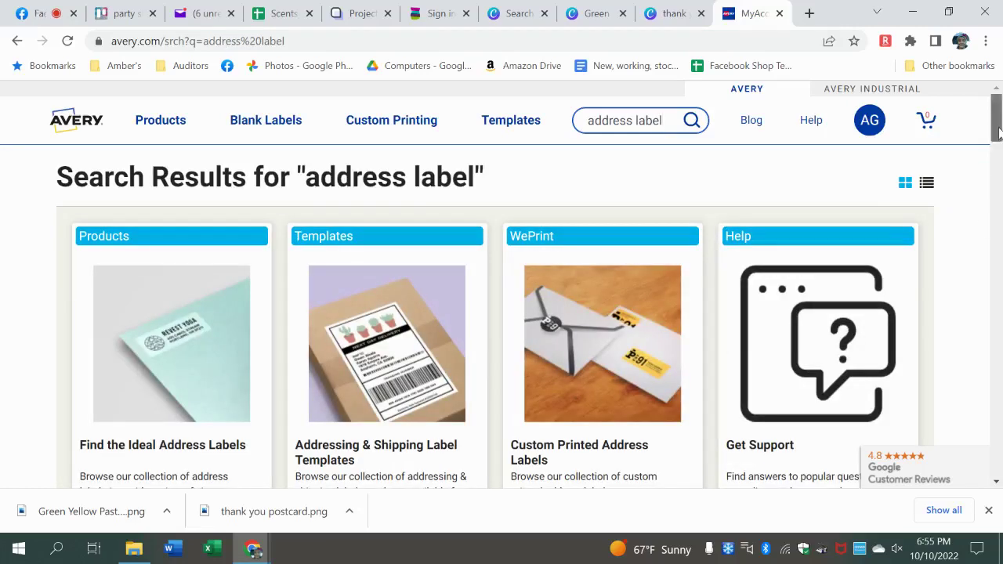
pyautogui.scroll(-2, 602, 198)
pyautogui.click(378, 258)
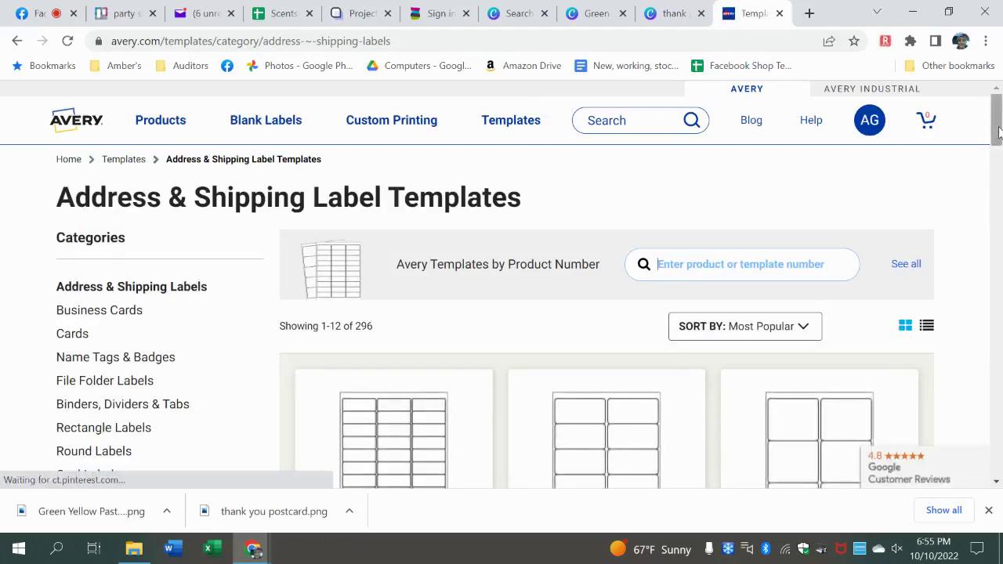
pyautogui.moveTo(999, 130); pyautogui.dragTo(998, 163)
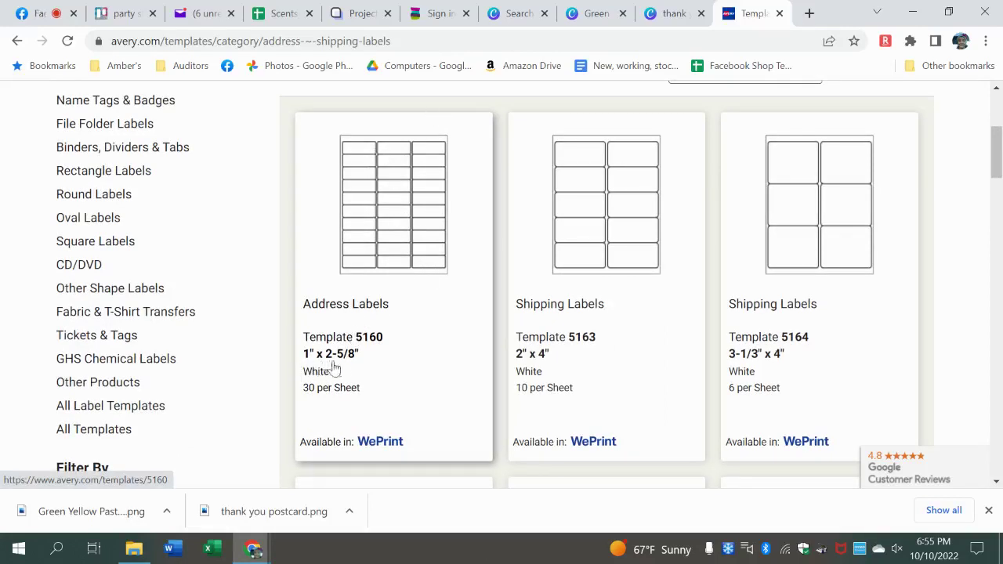
pyautogui.click(522, 15)
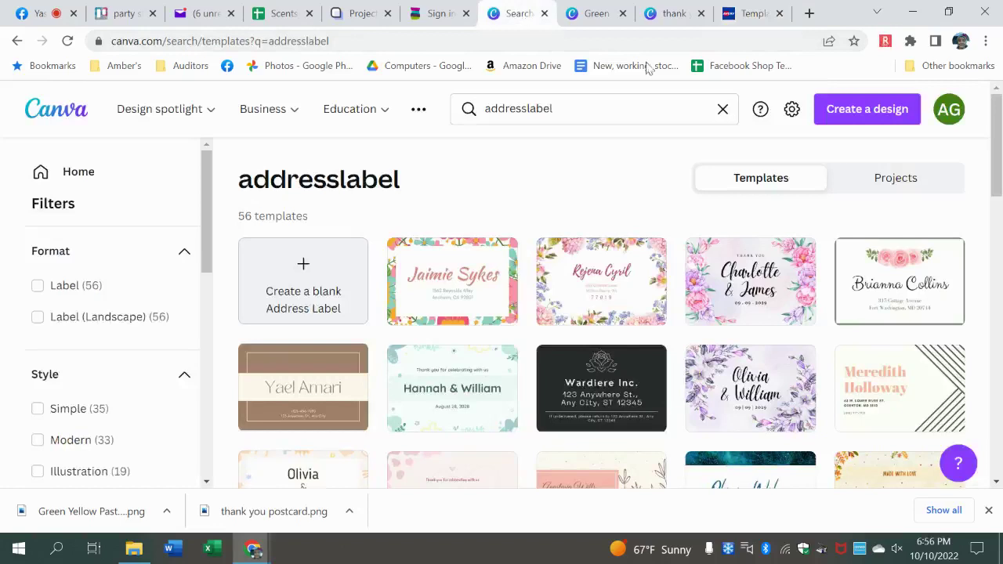
# - Try a custom-size Canva design in inches, then close that first blank design tab
pyautogui.click(861, 111)
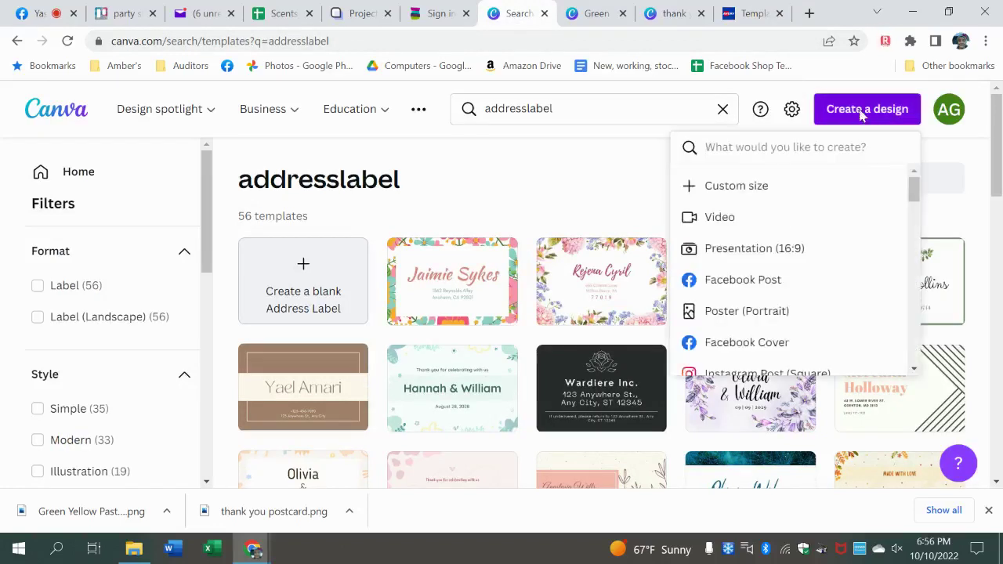
pyautogui.click(774, 184)
pyautogui.click(848, 217)
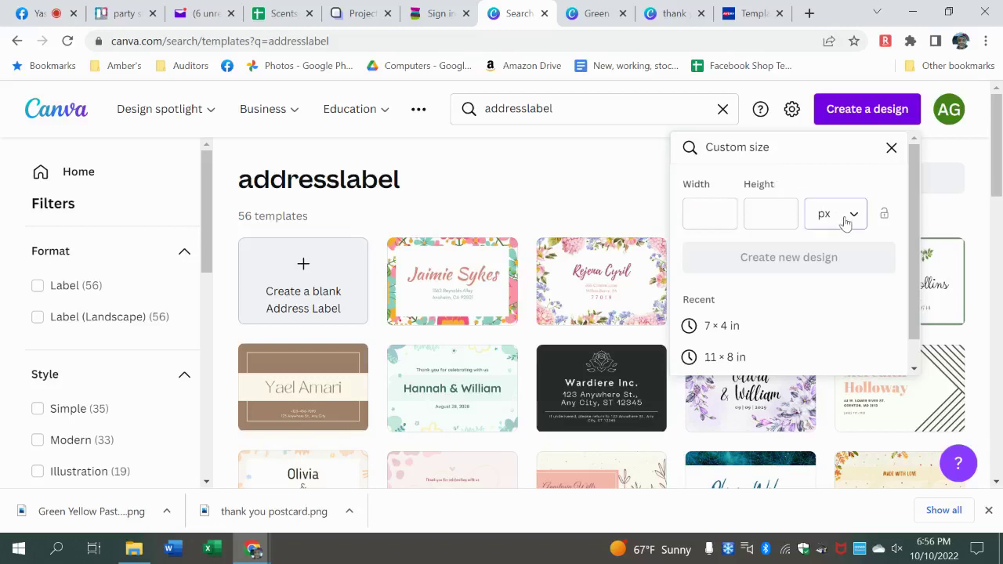
pyautogui.click(833, 289)
pyautogui.press('Tab')
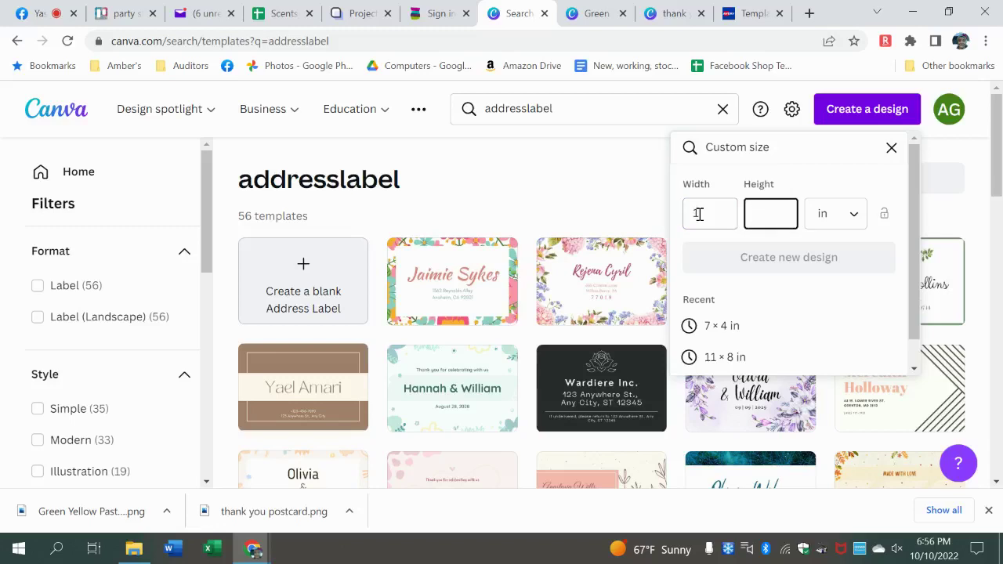
pyautogui.write('2.5')
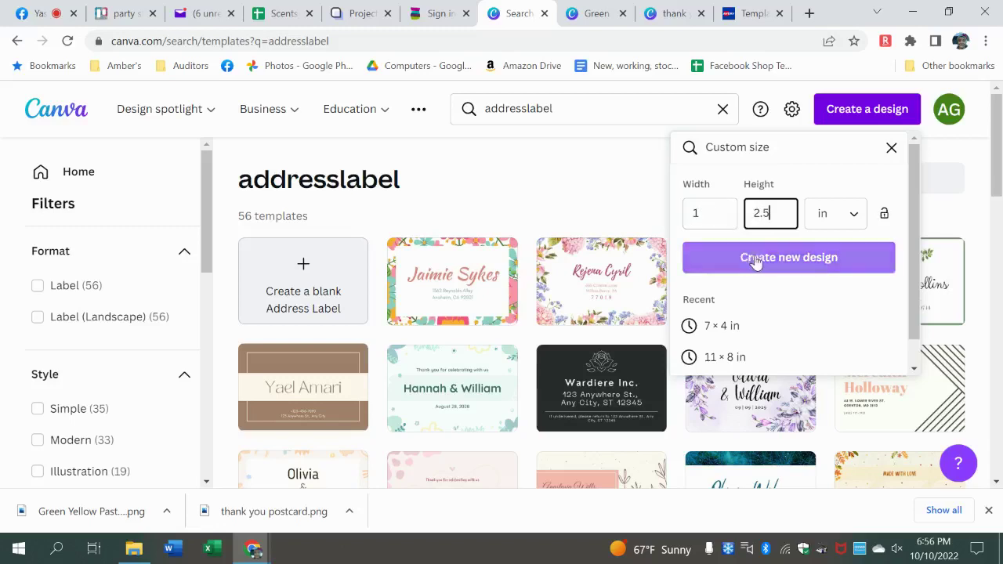
pyautogui.click(756, 259)
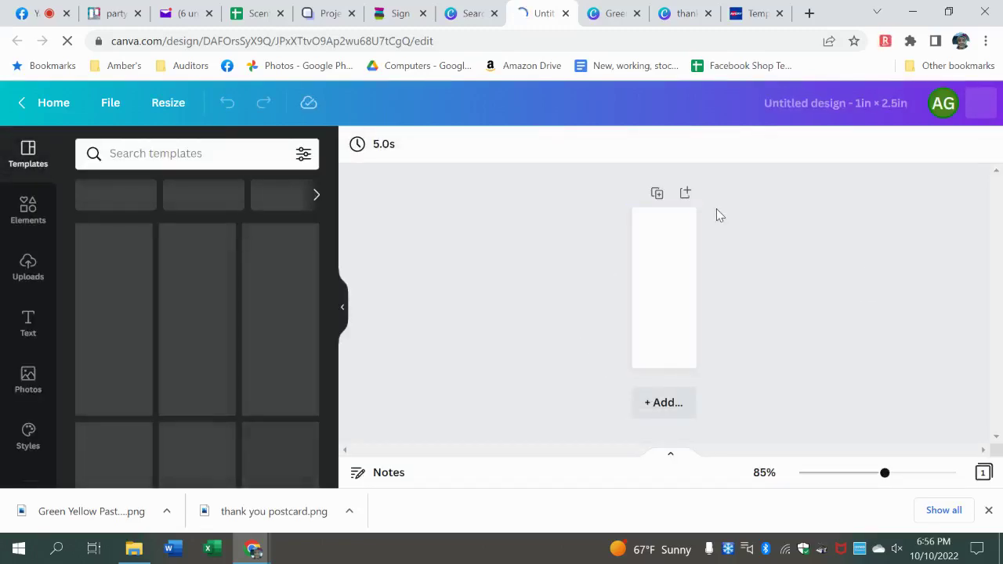
pyautogui.click(674, 329)
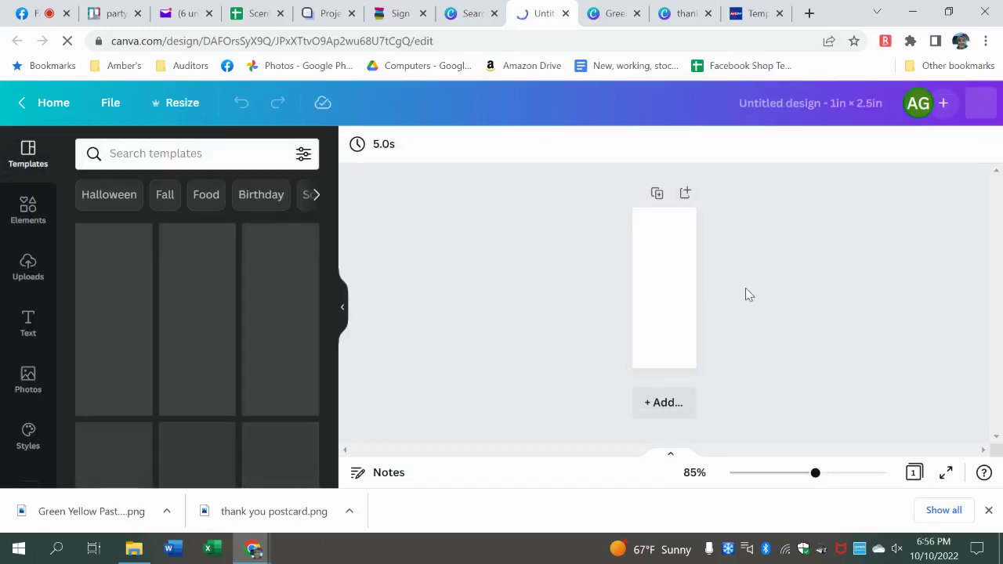
pyautogui.click(565, 14)
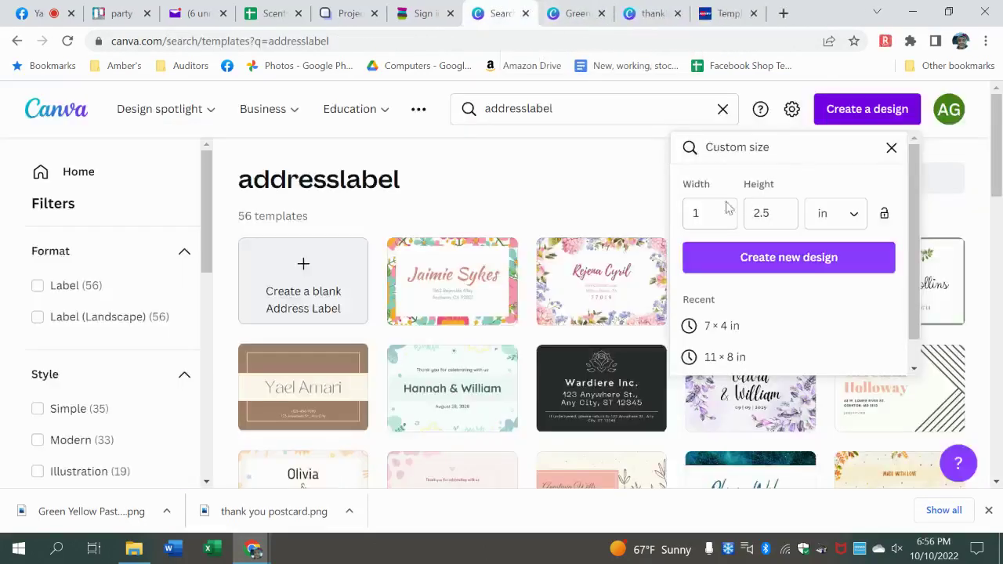
# - Re-enter the custom size as 2.5 × 1 in and create the blank label design
pyautogui.click(703, 212)
pyautogui.press('BackSpace')
pyautogui.write('2.')
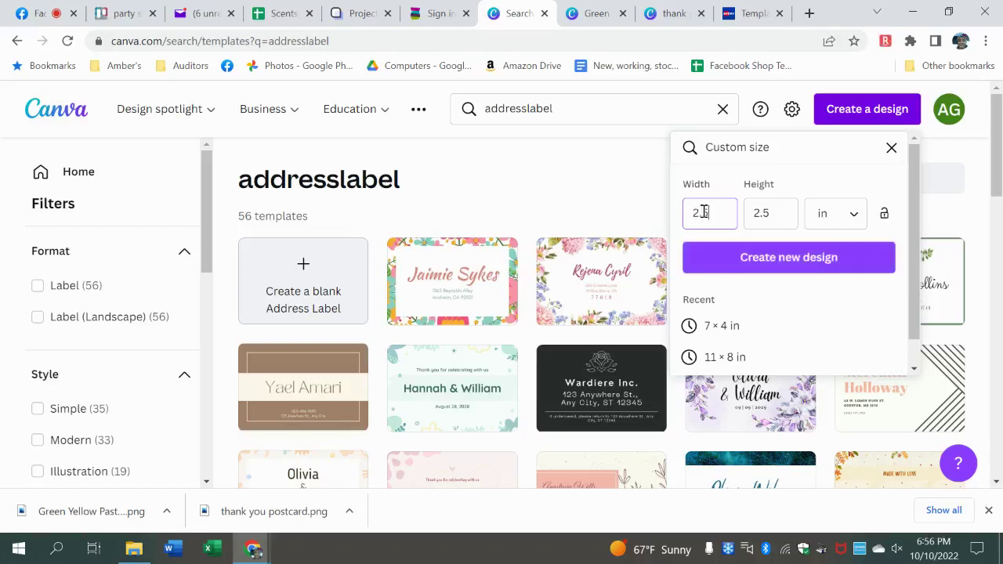
pyautogui.press('Tab')
pyautogui.write('1')
pyautogui.press('Return')
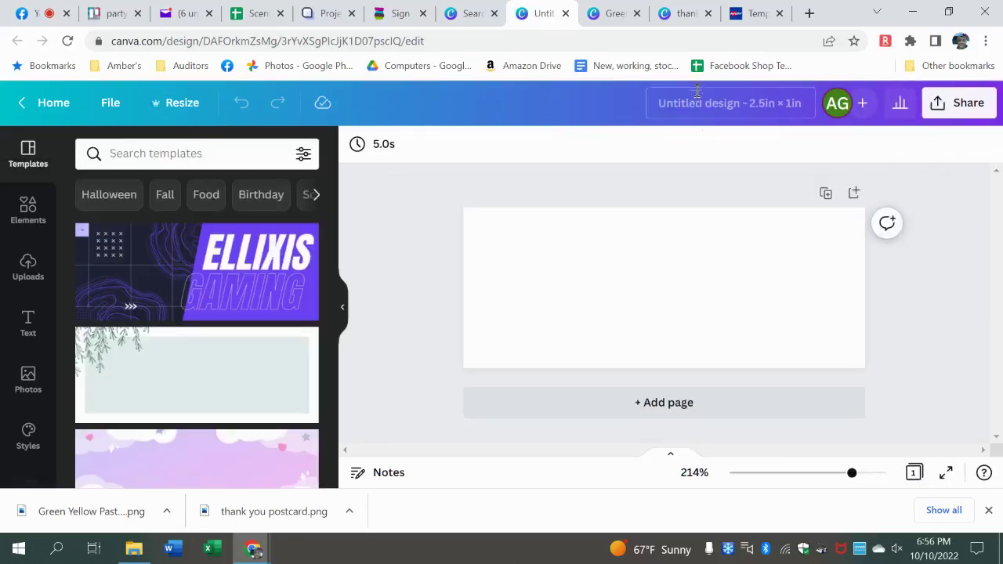
pyautogui.click(745, 16)
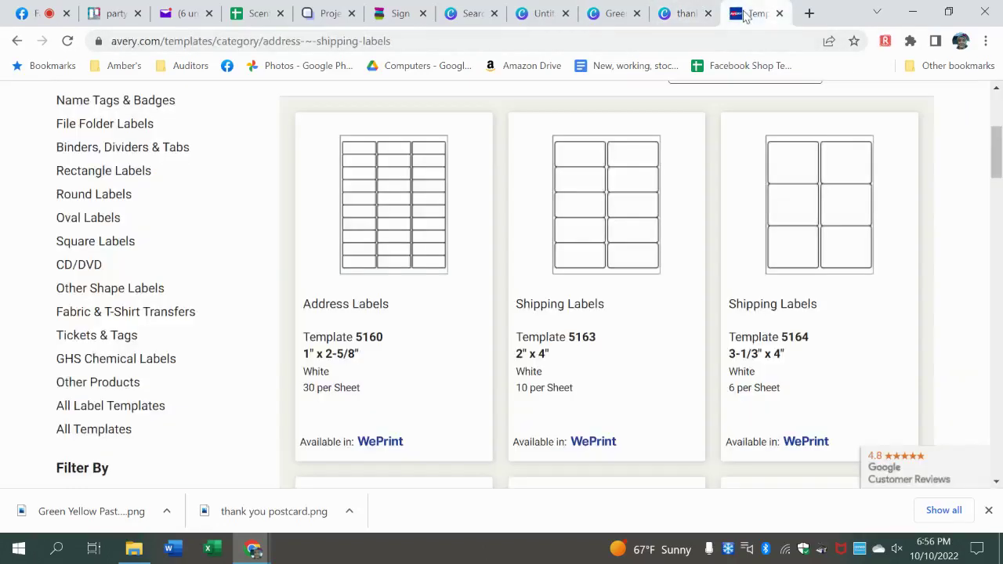
# - Open Avery template 5160 Address Labels and begin from its blank design
pyautogui.click(430, 228)
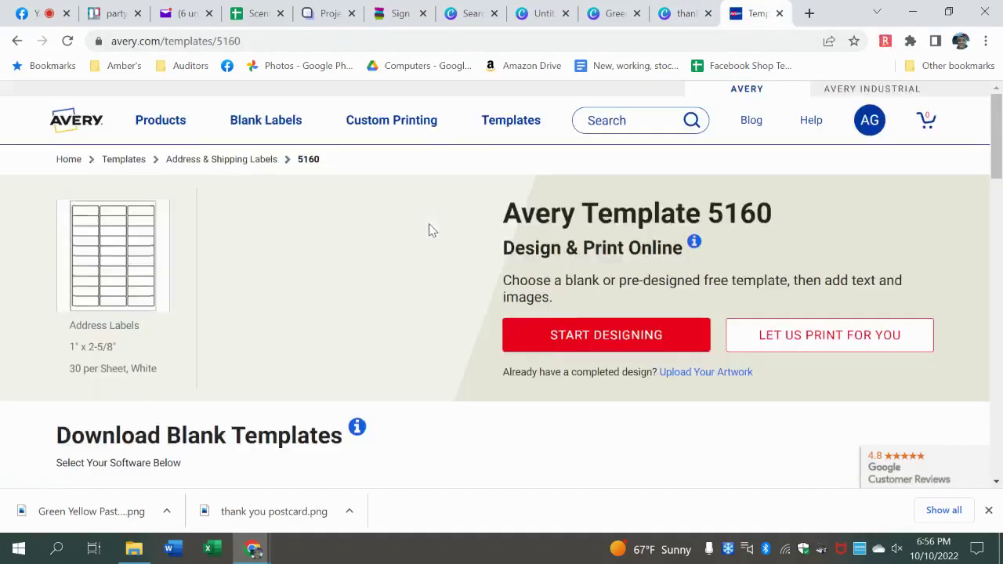
pyautogui.click(614, 337)
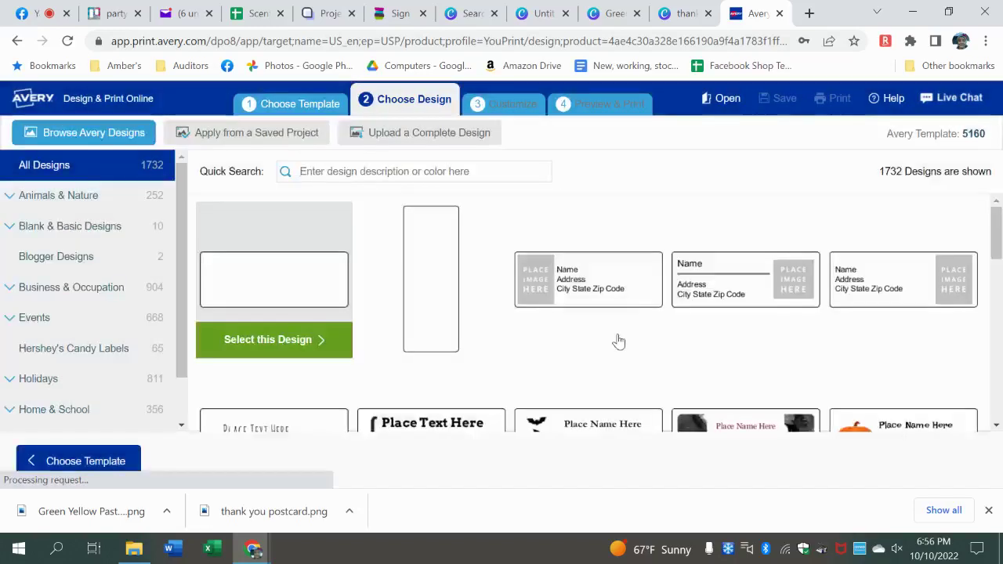
pyautogui.click(266, 339)
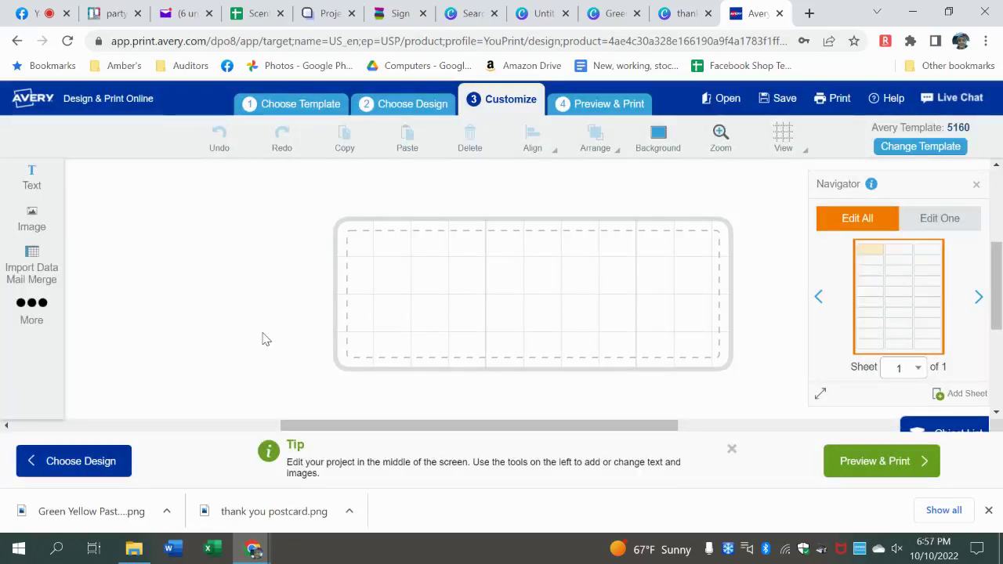
# - Upload the pastel address image from Downloads onto the 5160 label
pyautogui.click(31, 220)
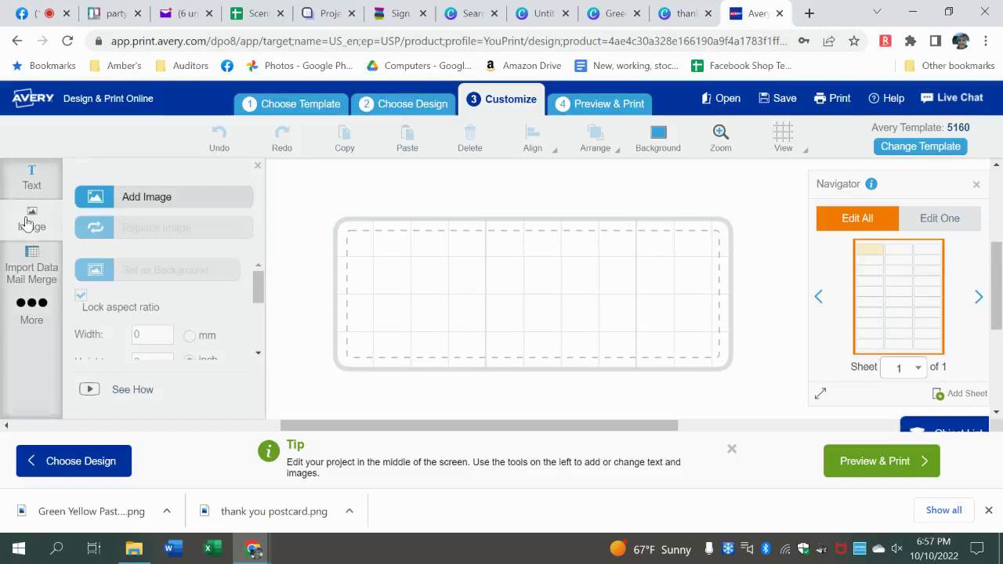
pyautogui.click(166, 197)
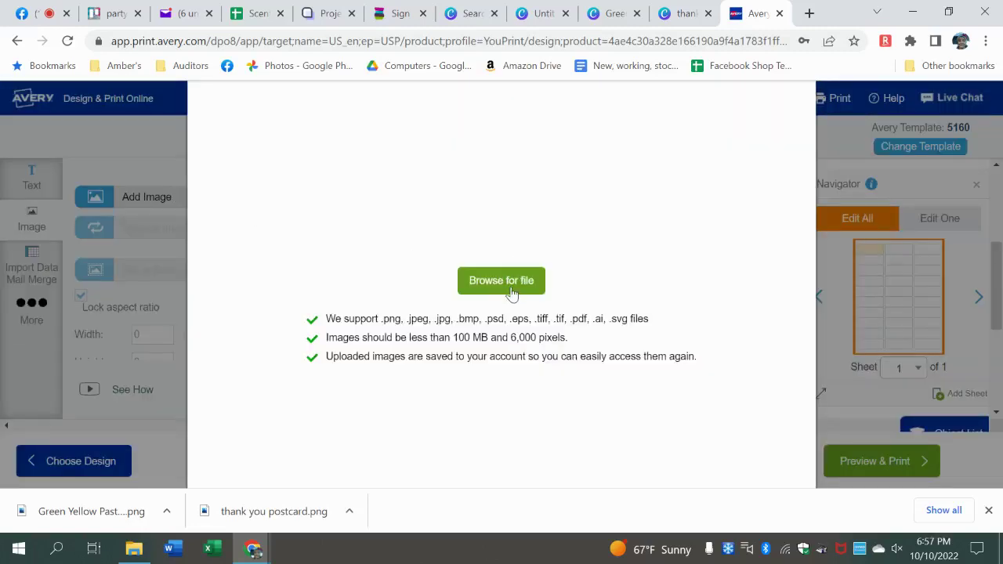
pyautogui.click(511, 292)
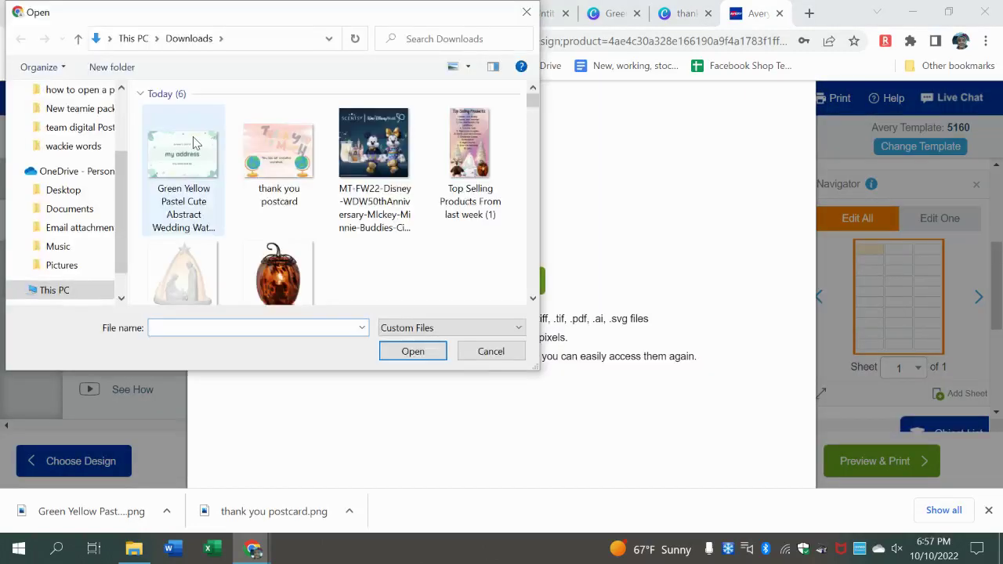
pyautogui.doubleClick(194, 142)
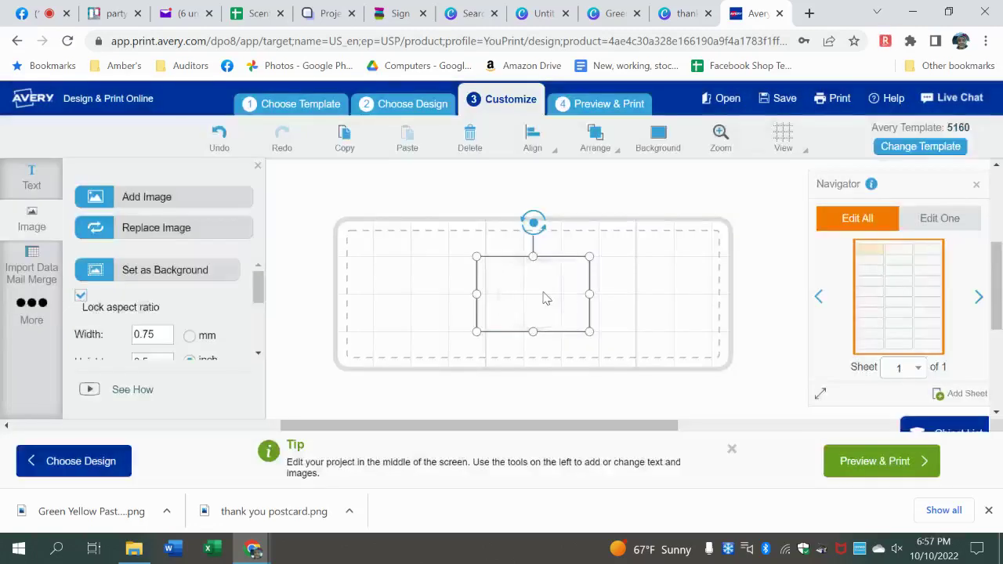
# - Stretch the address image to about 2.47 in wide so it fills the label
pyautogui.moveTo(477, 260); pyautogui.dragTo(444, 244)
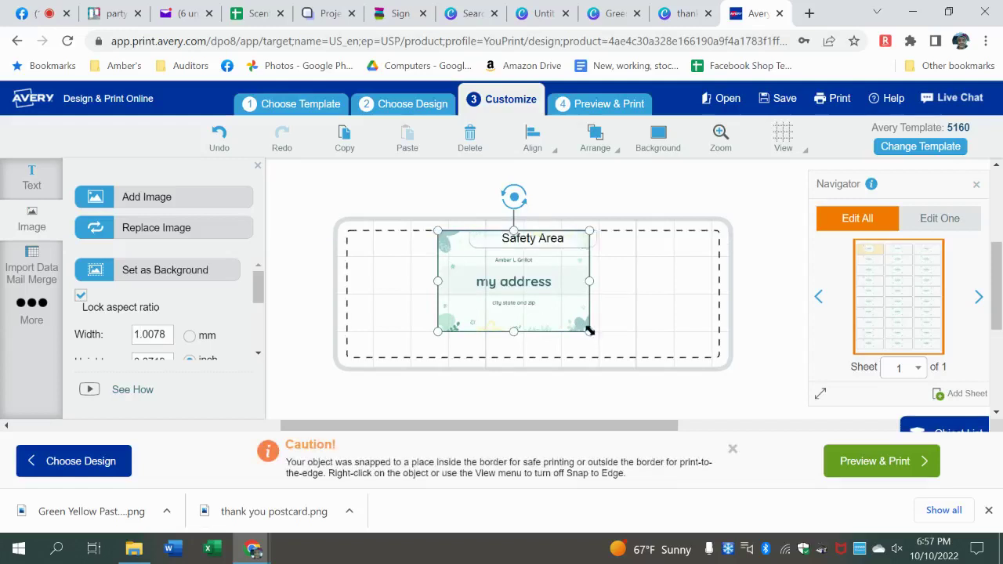
pyautogui.moveTo(589, 330); pyautogui.dragTo(624, 345)
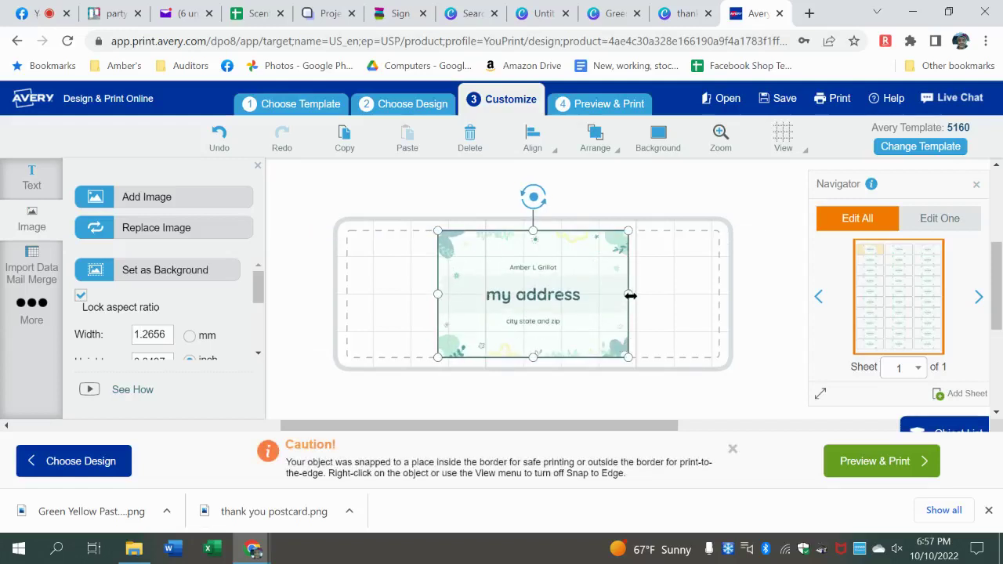
pyautogui.moveTo(630, 295); pyautogui.dragTo(719, 297)
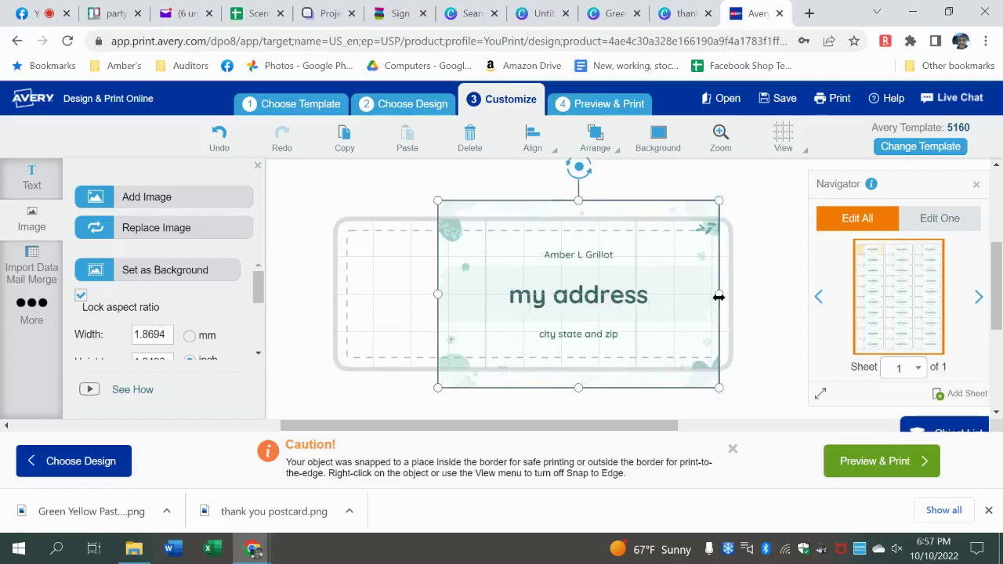
pyautogui.moveTo(438, 295); pyautogui.dragTo(341, 304)
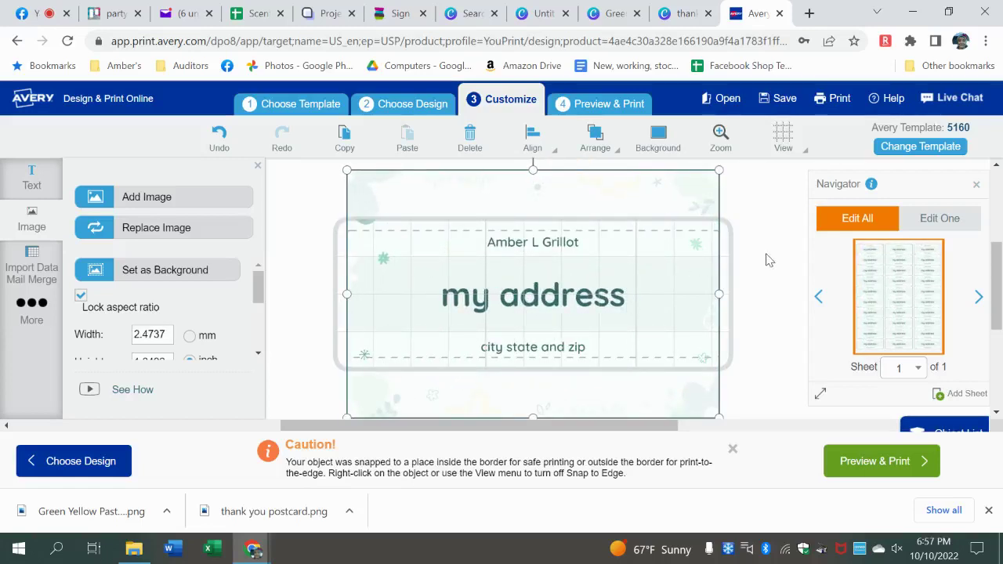
pyautogui.click(766, 282)
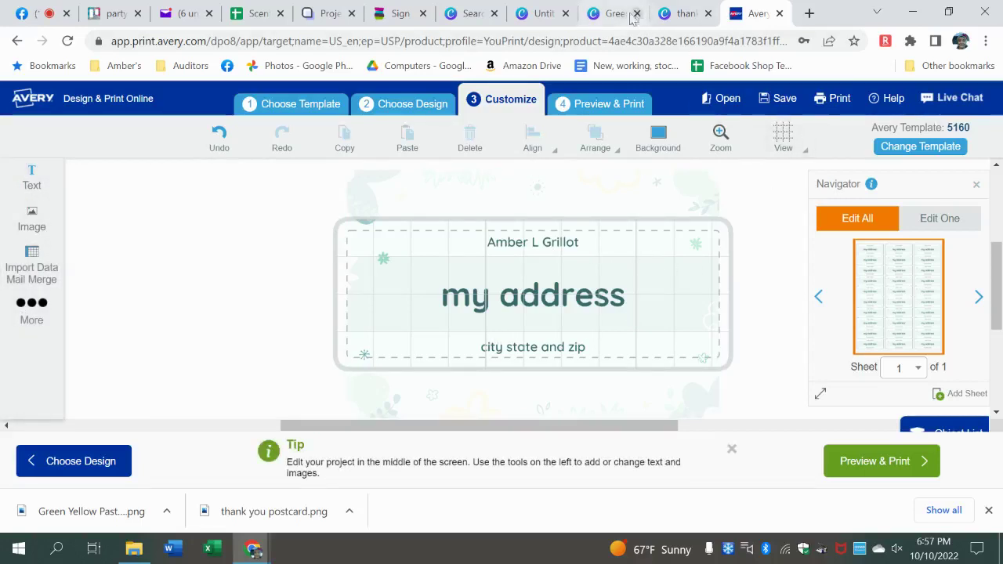
# - In the Canva label design, apply the green leaf template and add the heading 'address here'
pyautogui.click(541, 13)
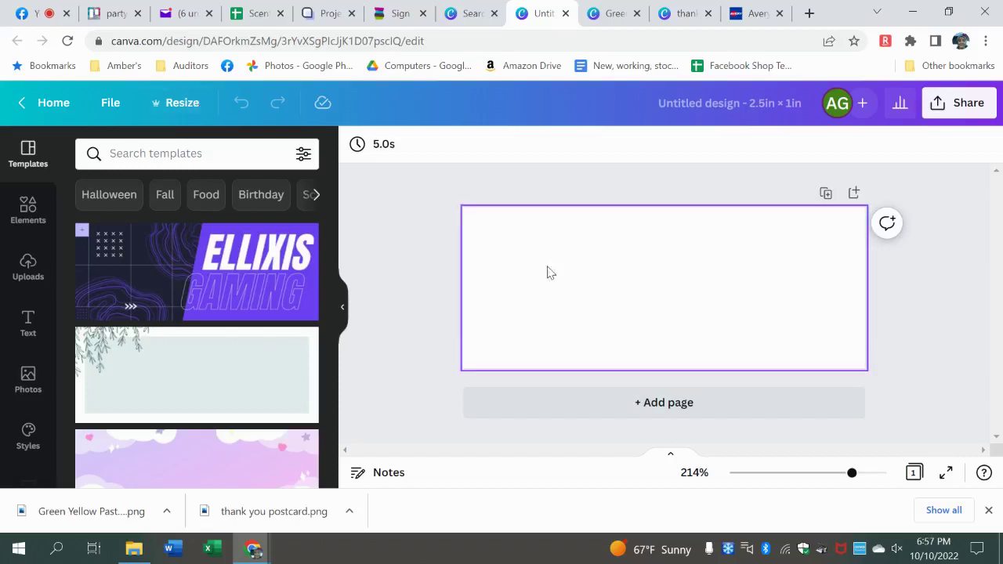
pyautogui.click(219, 390)
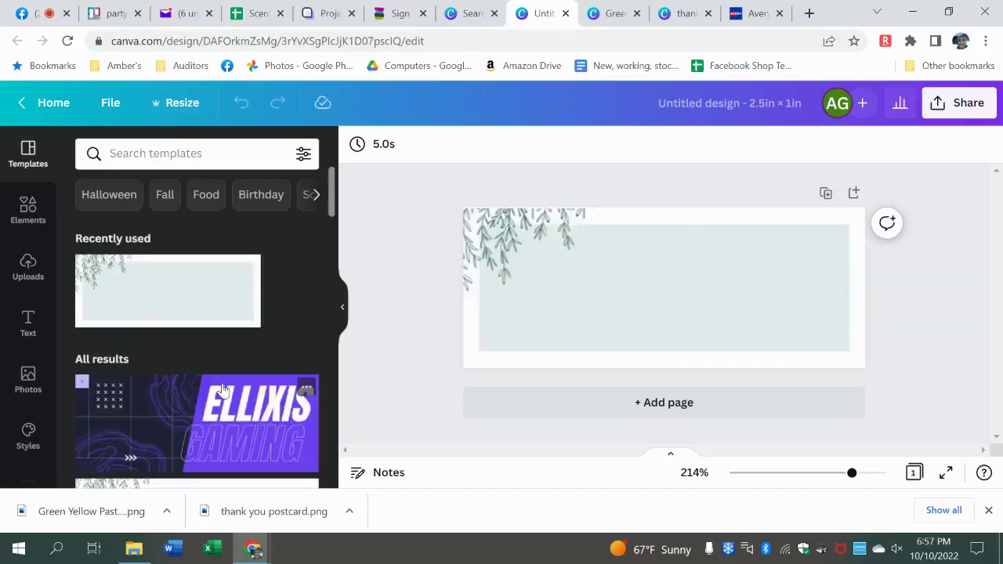
pyautogui.click(26, 324)
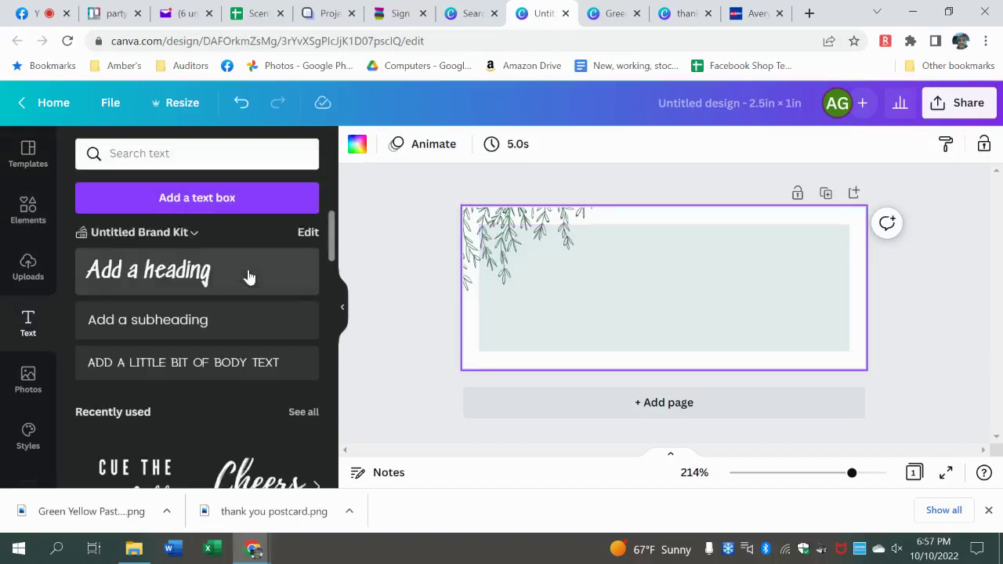
pyautogui.click(247, 278)
pyautogui.write('address here')
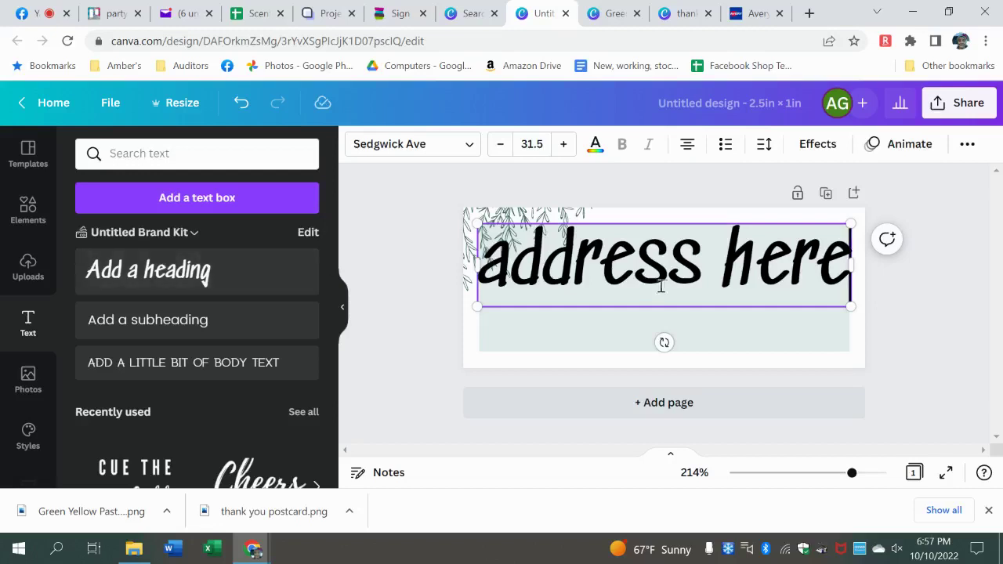
pyautogui.moveTo(658, 304); pyautogui.dragTo(661, 330)
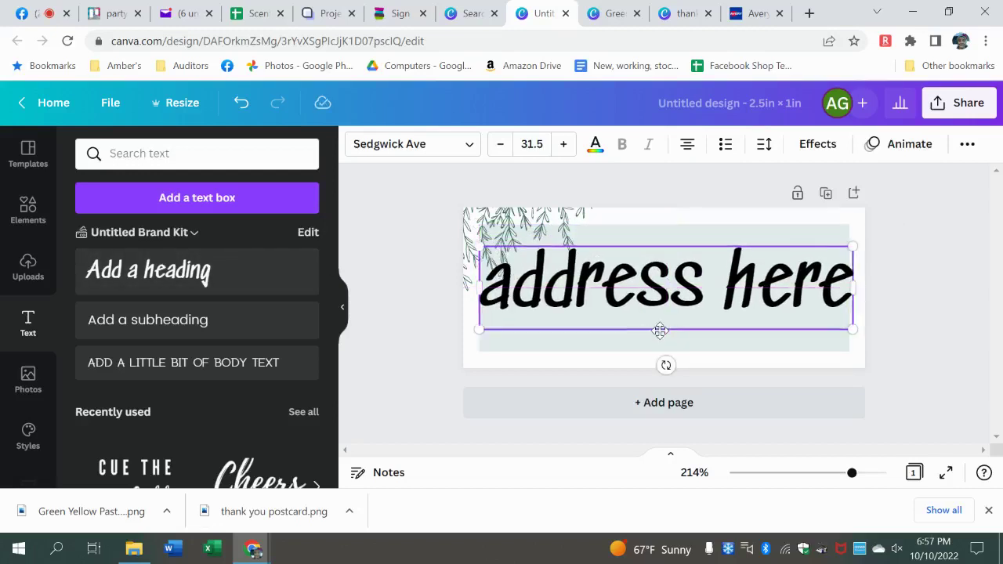
pyautogui.click(945, 199)
# - Download the 2.5 × 1 in 'address here' design as a PNG
pyautogui.click(963, 95)
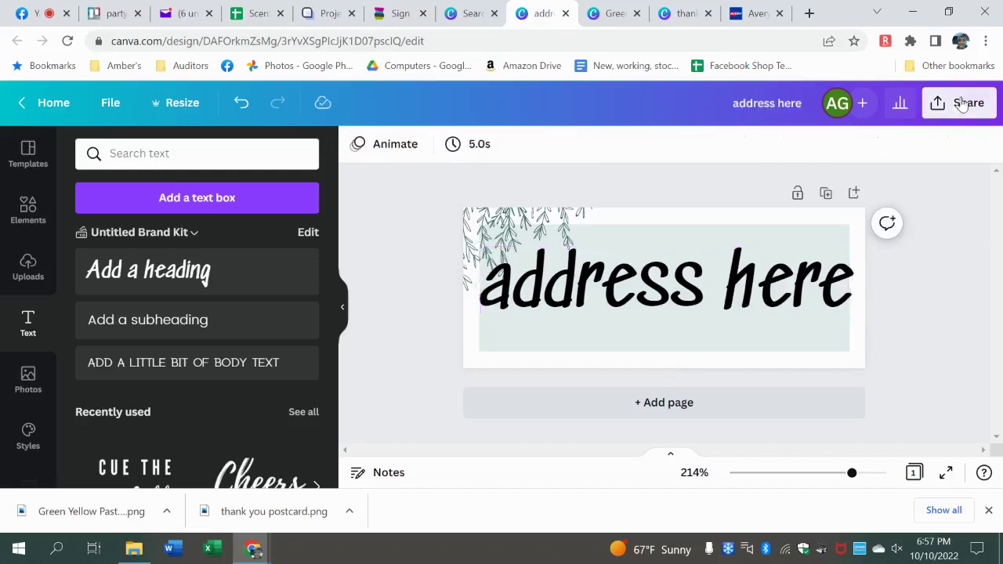
pyautogui.scroll(-3, 989, 350)
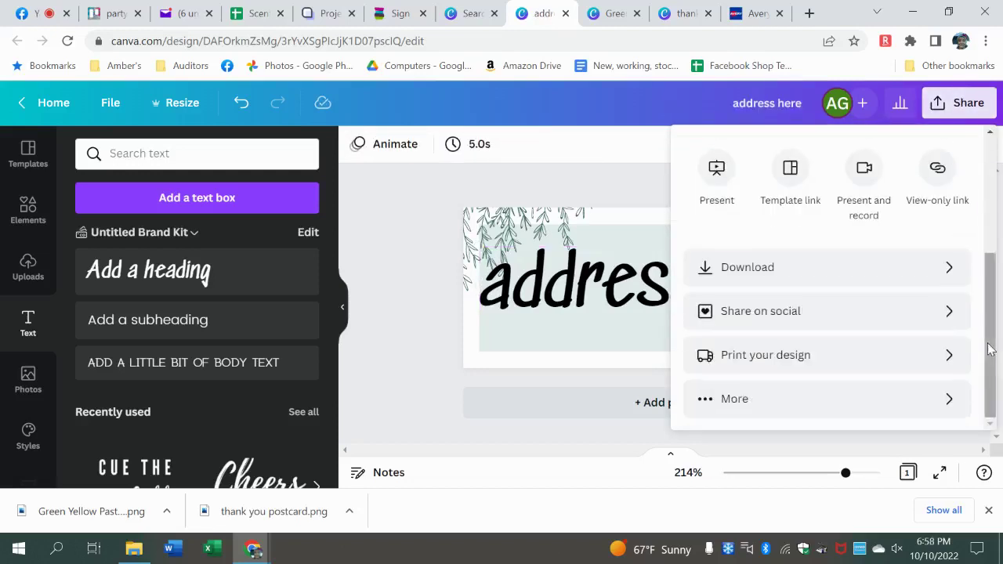
pyautogui.click(905, 268)
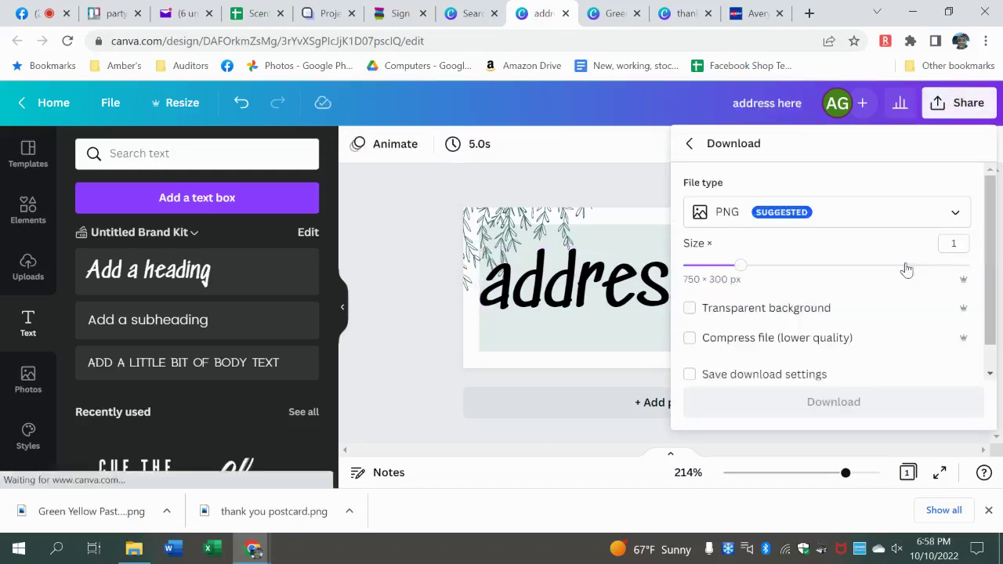
pyautogui.click(824, 402)
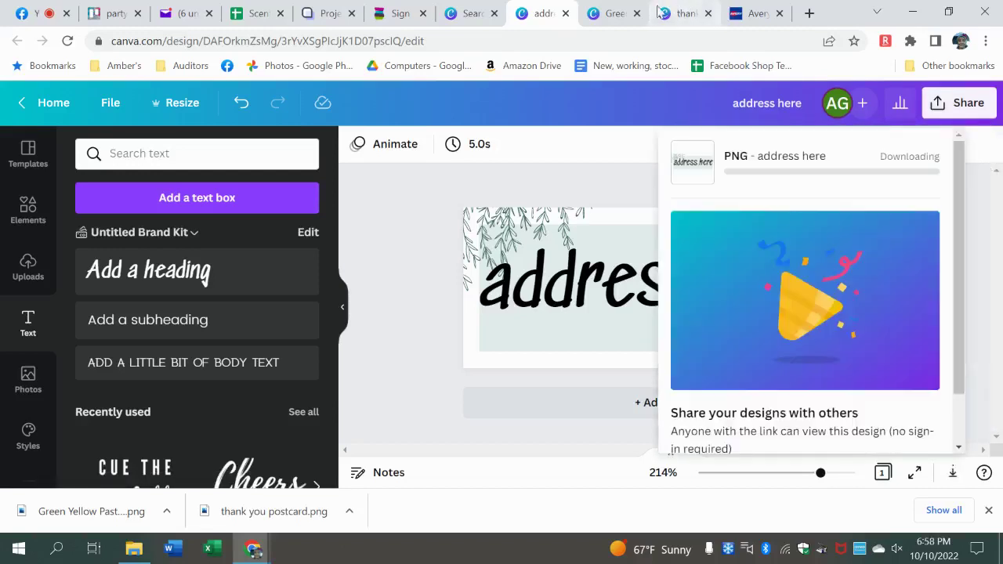
pyautogui.click(744, 14)
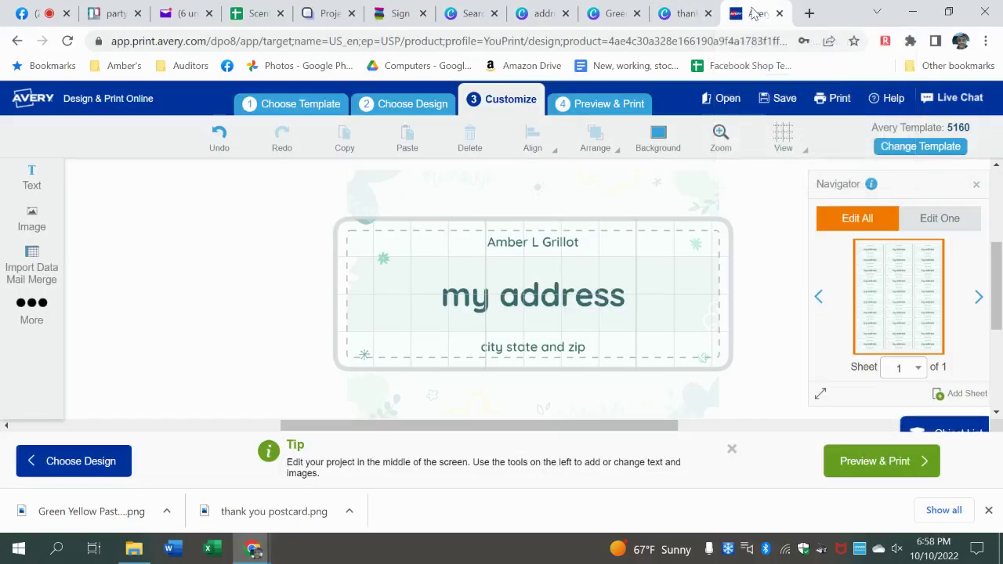
# - Replace the label's old image with the uploaded 'address here' PNG from Downloads
pyautogui.click(564, 263)
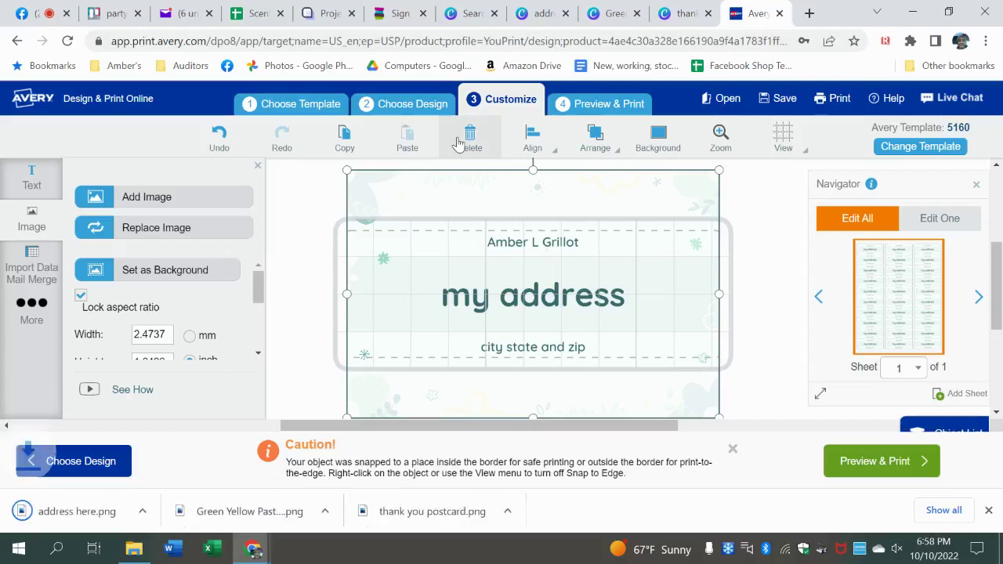
pyautogui.click(465, 139)
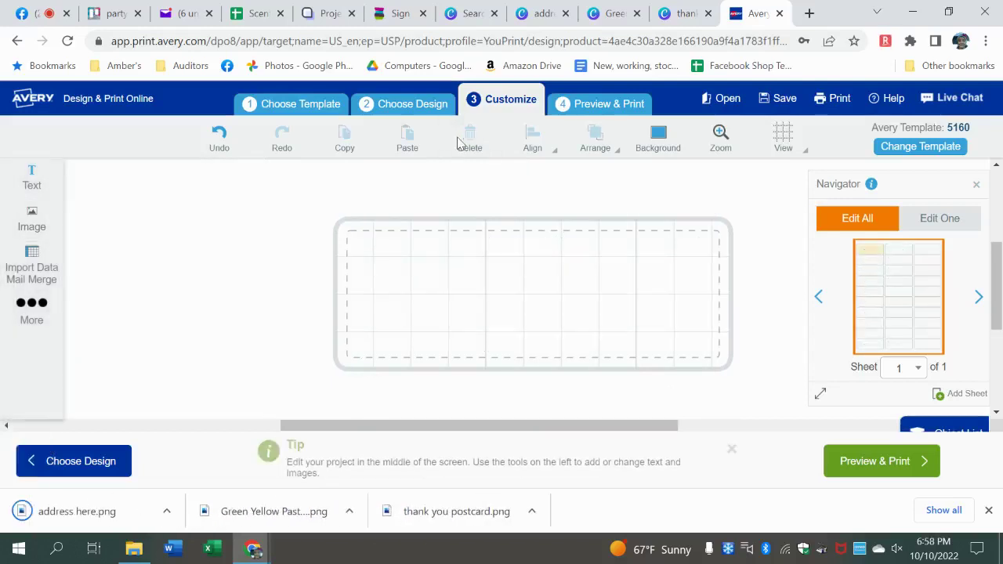
pyautogui.click(30, 221)
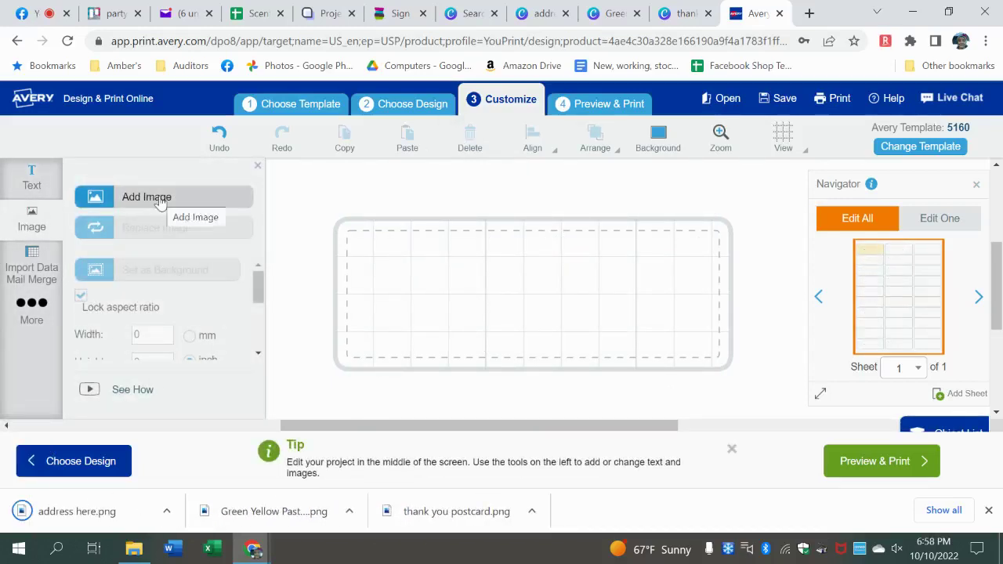
pyautogui.click(160, 198)
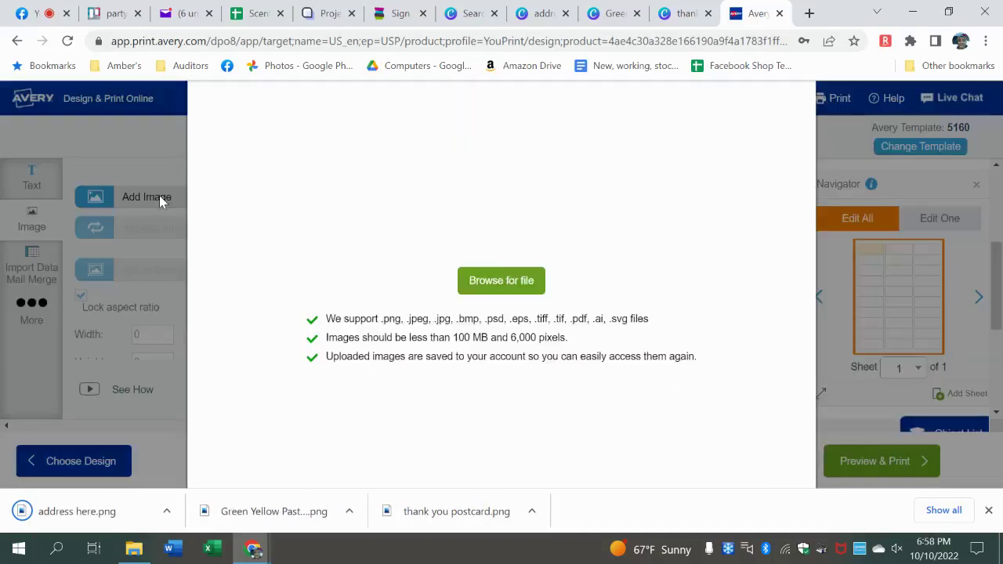
pyautogui.click(483, 280)
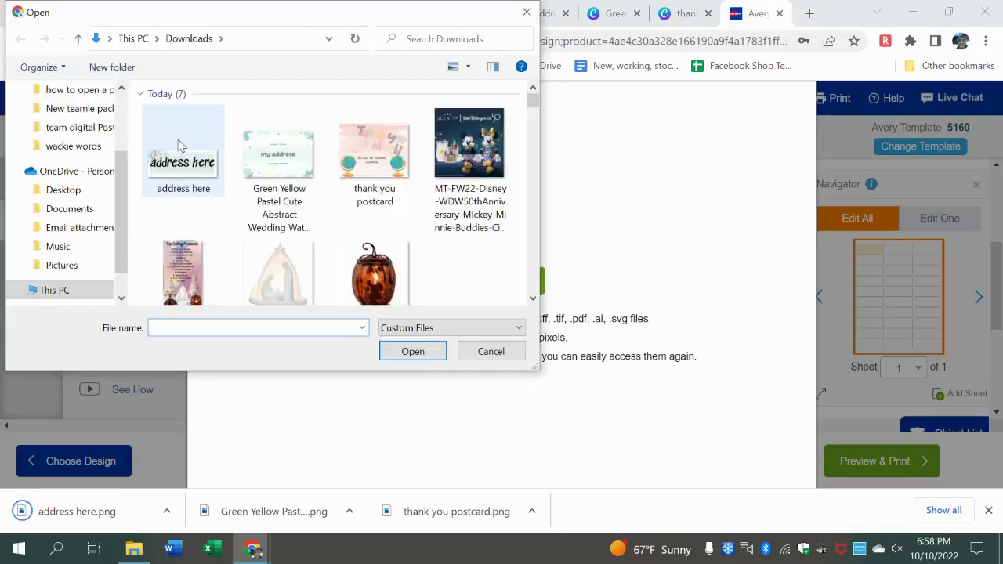
pyautogui.doubleClick(178, 147)
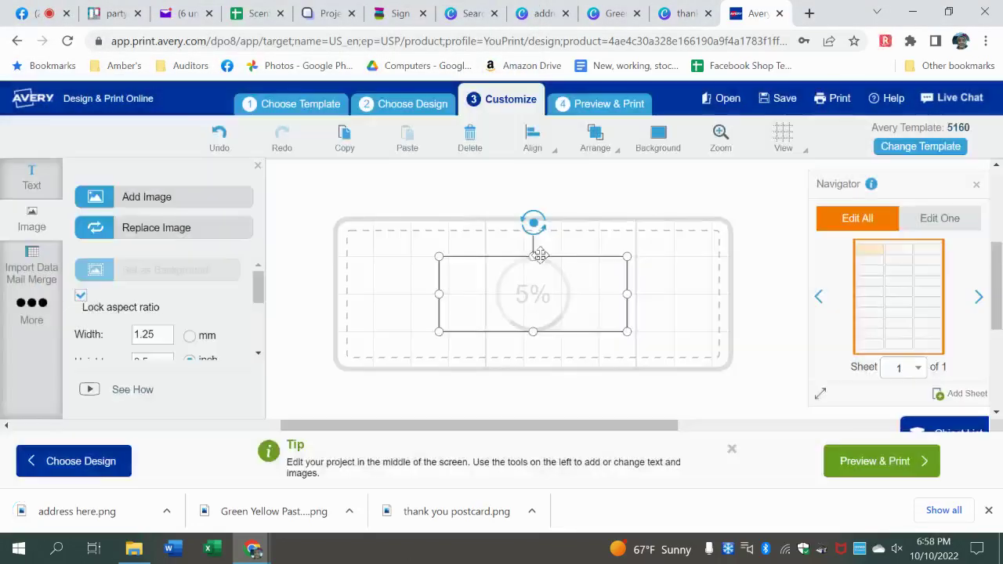
# - Resize the 'address here' image so it exactly fills the 5160 label
pyautogui.moveTo(436, 253); pyautogui.dragTo(374, 232)
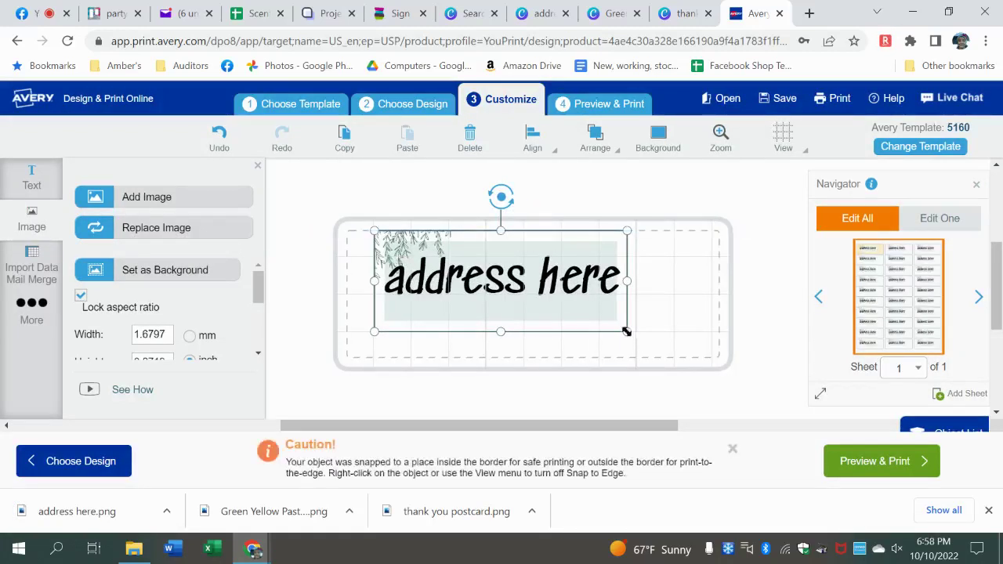
pyautogui.moveTo(626, 332); pyautogui.dragTo(659, 350)
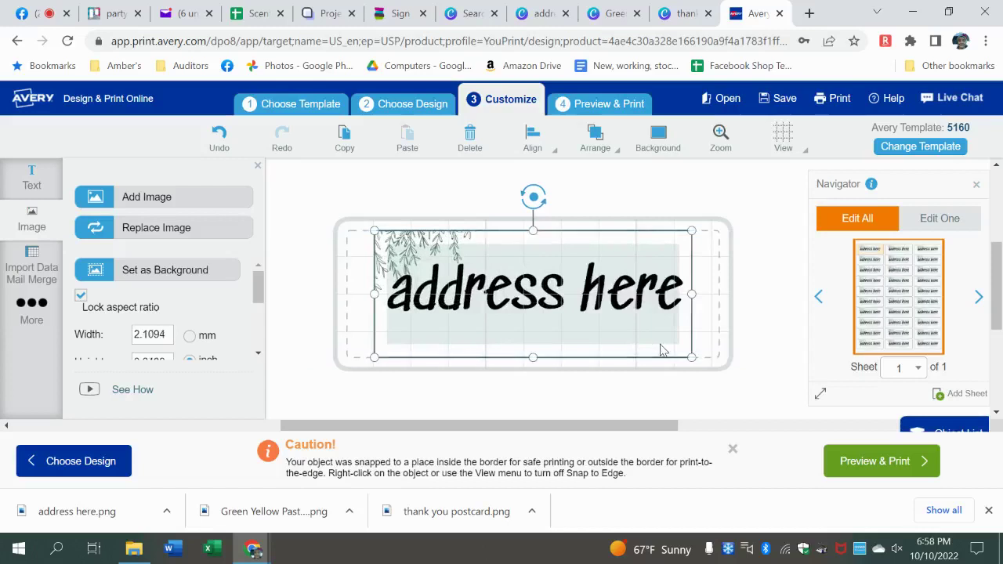
pyautogui.moveTo(694, 292); pyautogui.dragTo(718, 294)
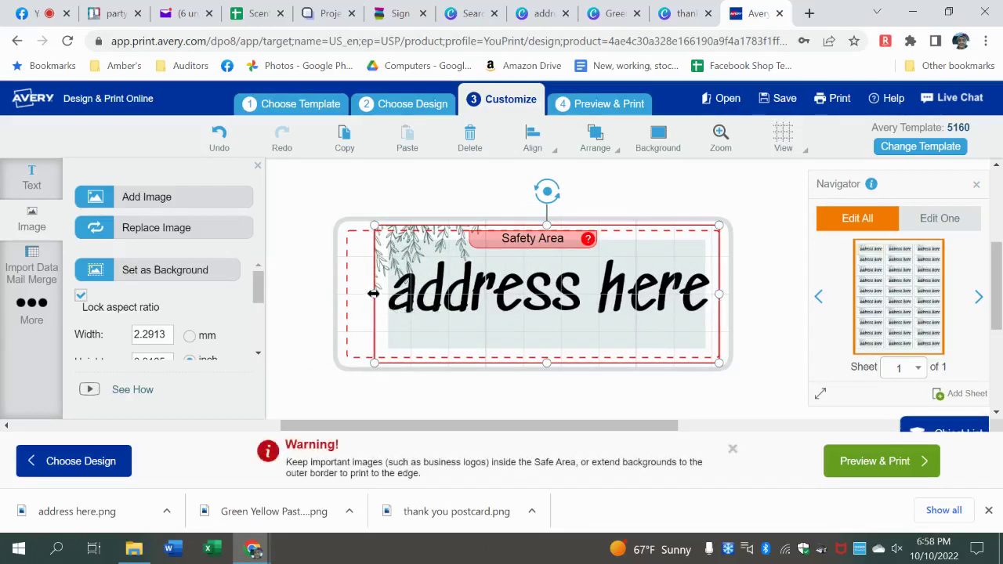
pyautogui.moveTo(373, 294); pyautogui.dragTo(347, 294)
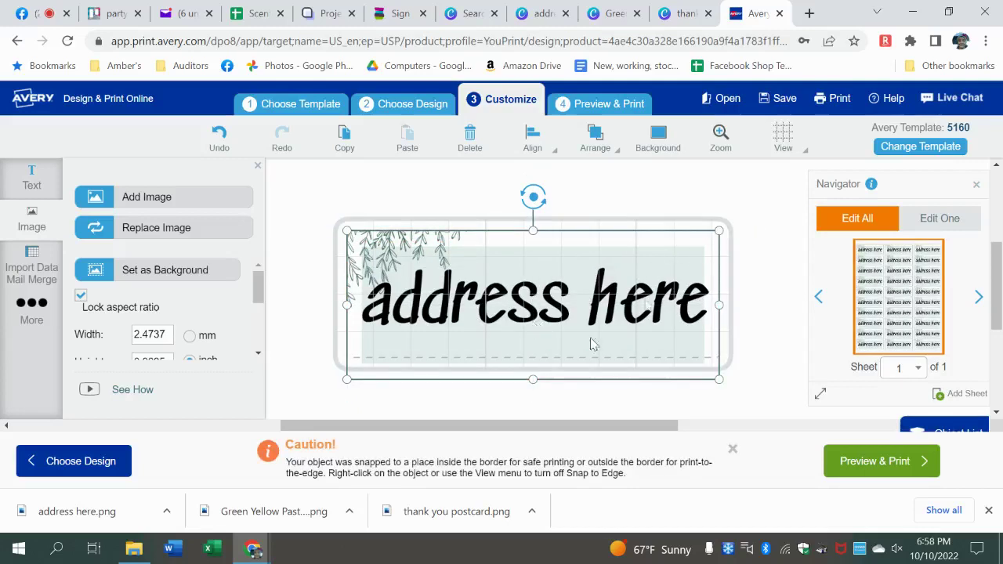
pyautogui.moveTo(532, 381); pyautogui.dragTo(565, 361)
pyautogui.click(756, 252)
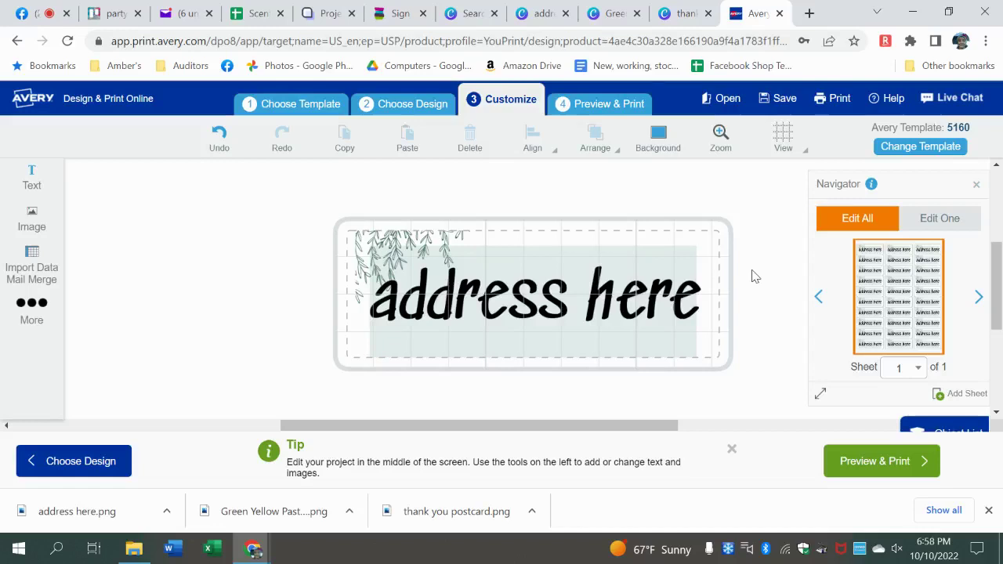
# - Close the finished address here, Green Yellow and thank you postcard designs
pyautogui.click(543, 14)
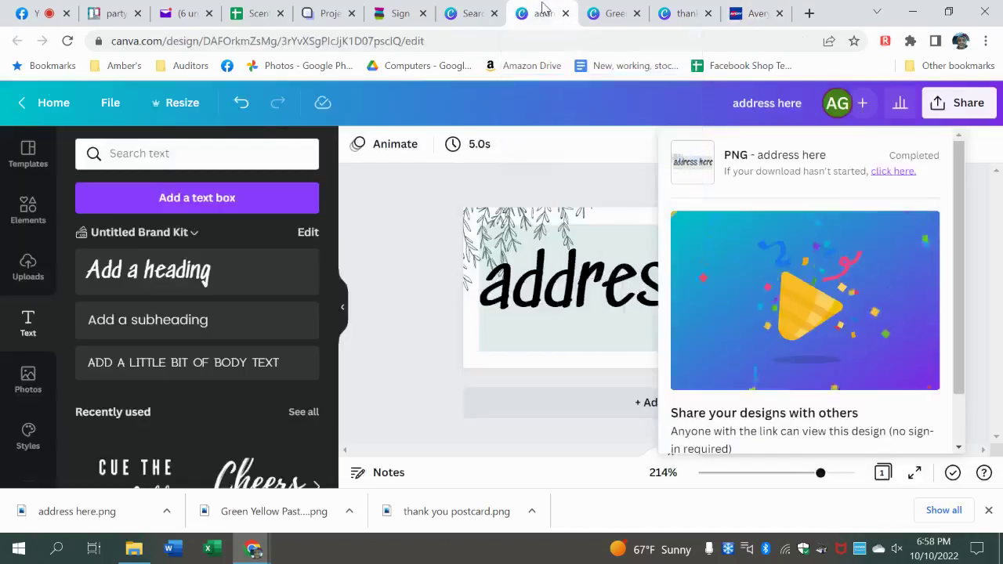
pyautogui.click(565, 13)
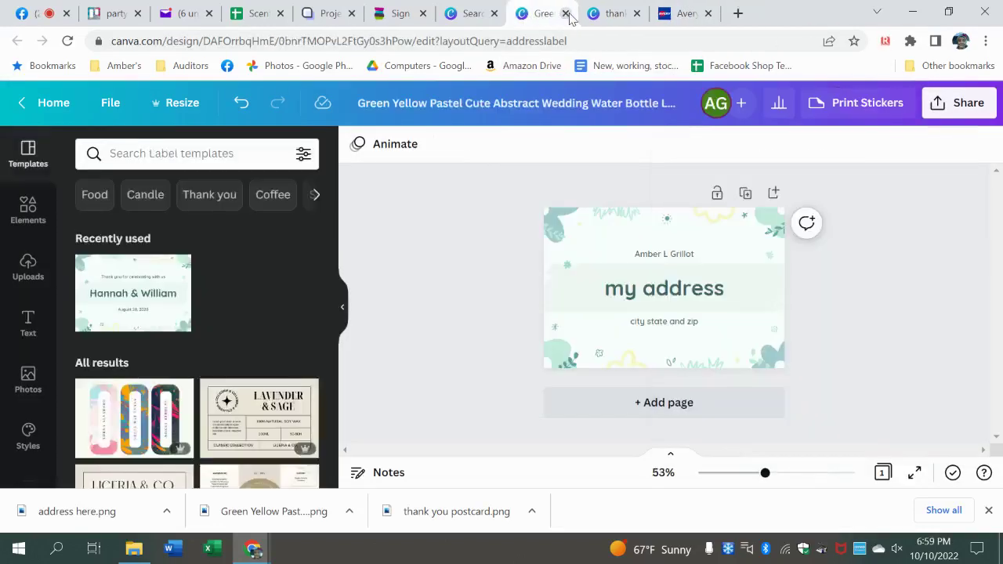
pyautogui.click(566, 13)
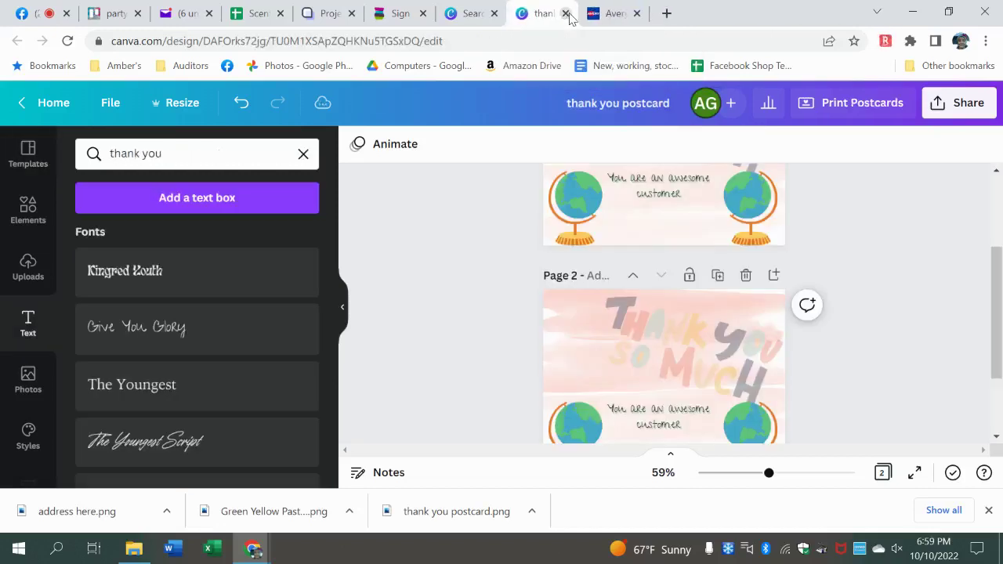
pyautogui.click(566, 14)
# - Search templates for 'circle' and open the Black and White Minimal Monogram Logo
pyautogui.click(470, 14)
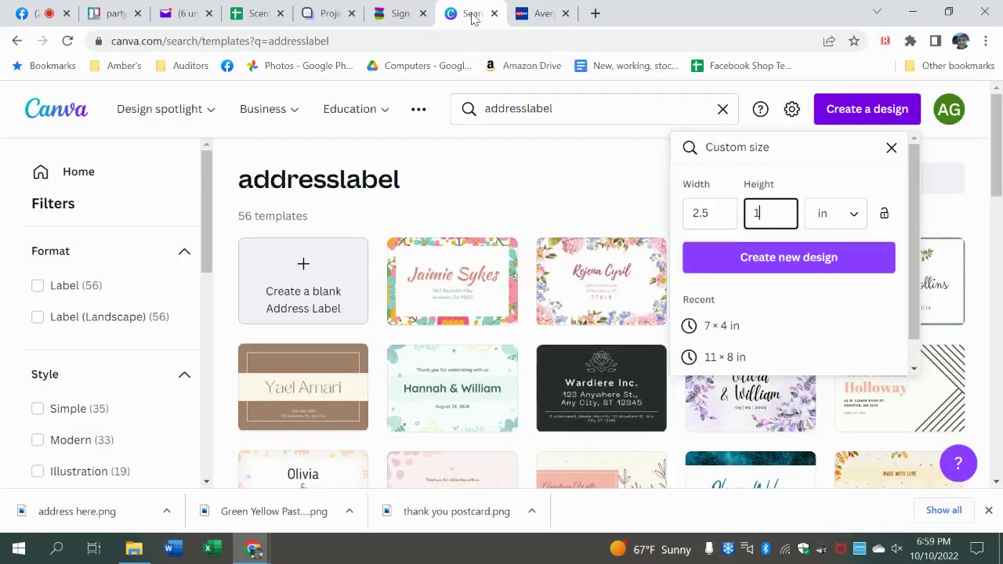
pyautogui.click(588, 108)
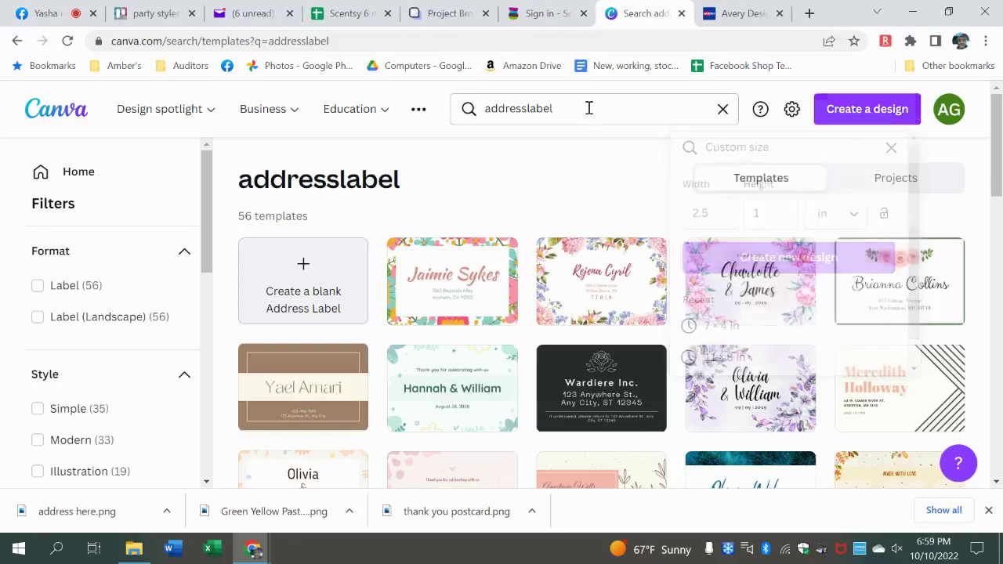
pyautogui.click(589, 108)
pyautogui.press('BackSpace')
pyautogui.press('BackSpace')
pyautogui.press('BackSpace')
pyautogui.press('BackSpace')
pyautogui.press('BackSpace')
pyautogui.press('BackSpace')
pyautogui.press('BackSpace')
pyautogui.press('BackSpace')
pyautogui.press('BackSpace')
pyautogui.press('BackSpace')
pyautogui.press('BackSpace')
pyautogui.press('BackSpace')
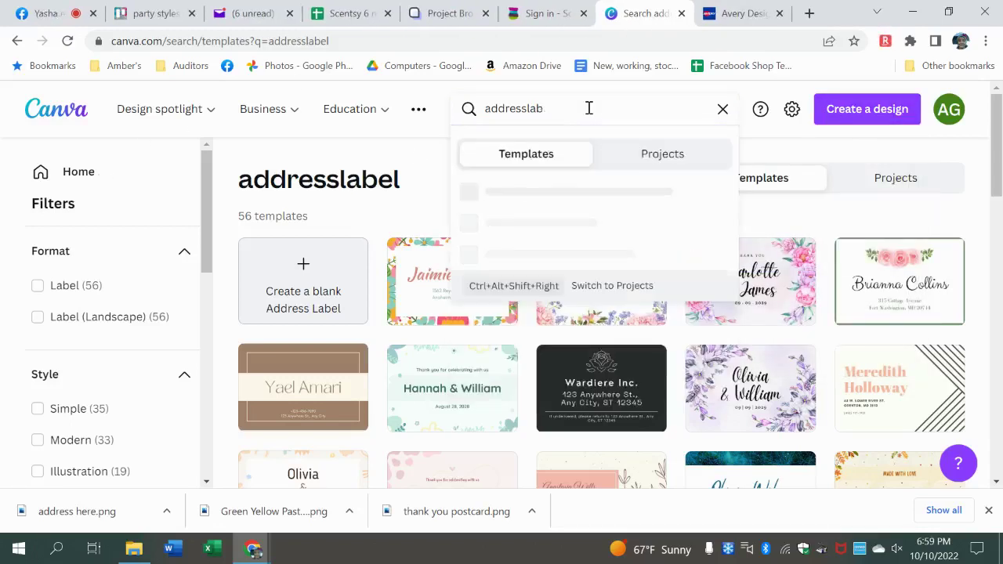
pyautogui.write('circle')
pyautogui.press('Return')
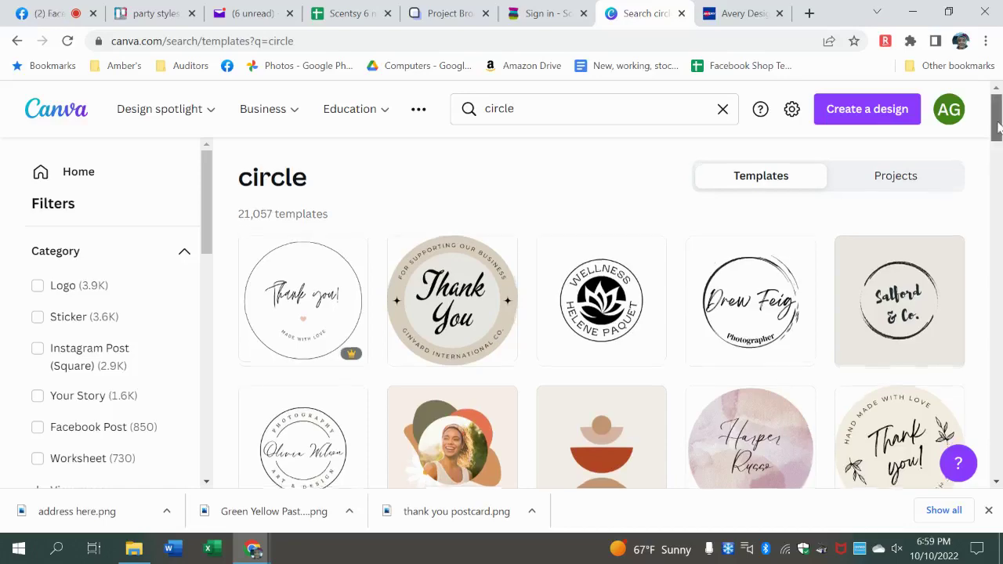
pyautogui.scroll(-2, 1000, 149)
pyautogui.moveTo(996, 145); pyautogui.dragTo(994, 182)
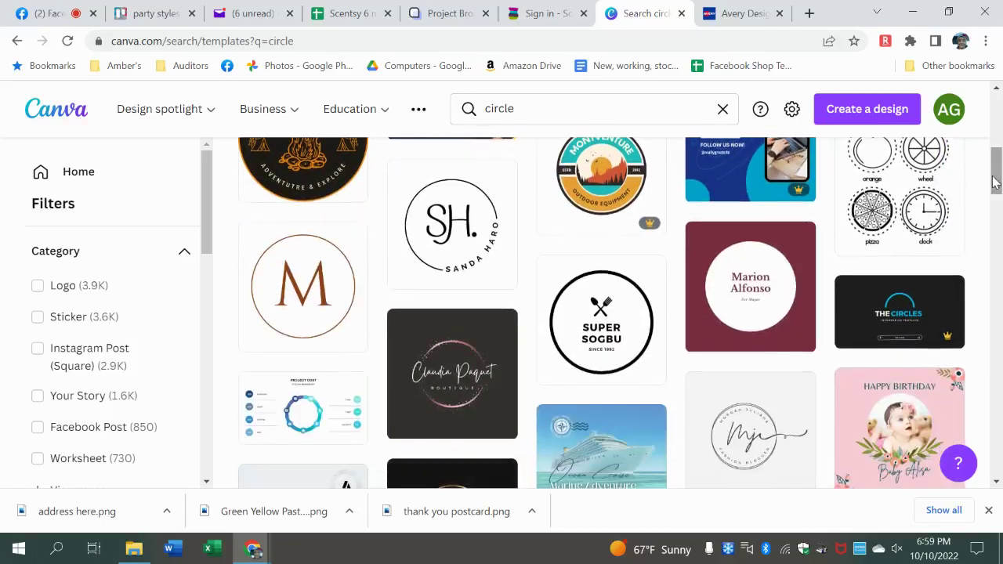
pyautogui.click(449, 231)
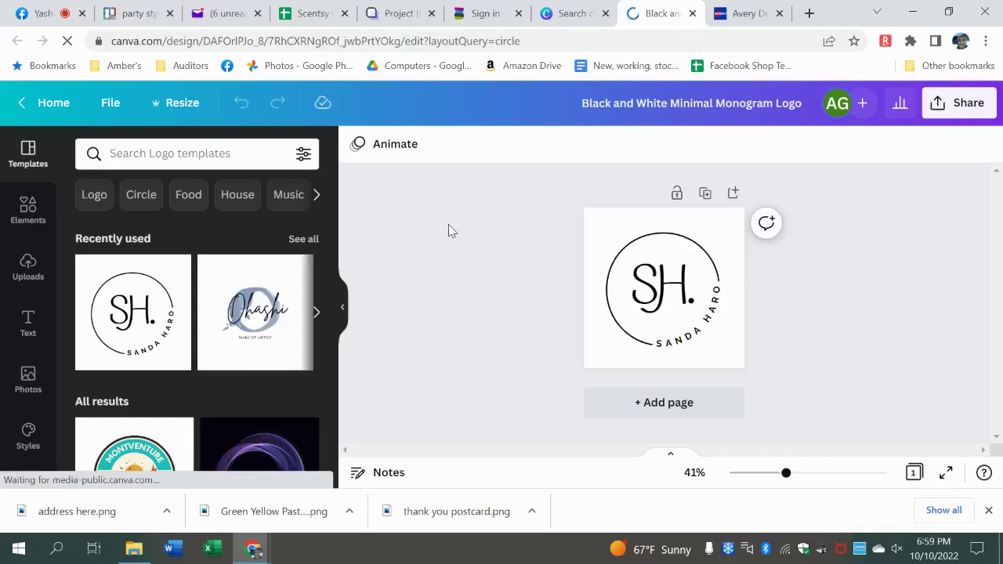
# - Change the monogram letters from SH to AG
pyautogui.click(684, 283)
pyautogui.doubleClick(683, 278)
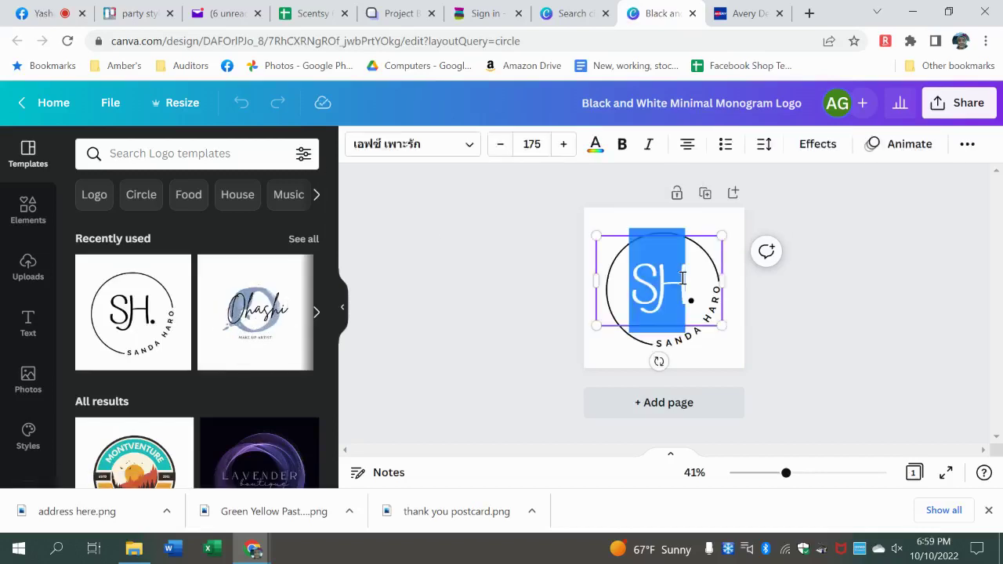
pyautogui.write('AG.')
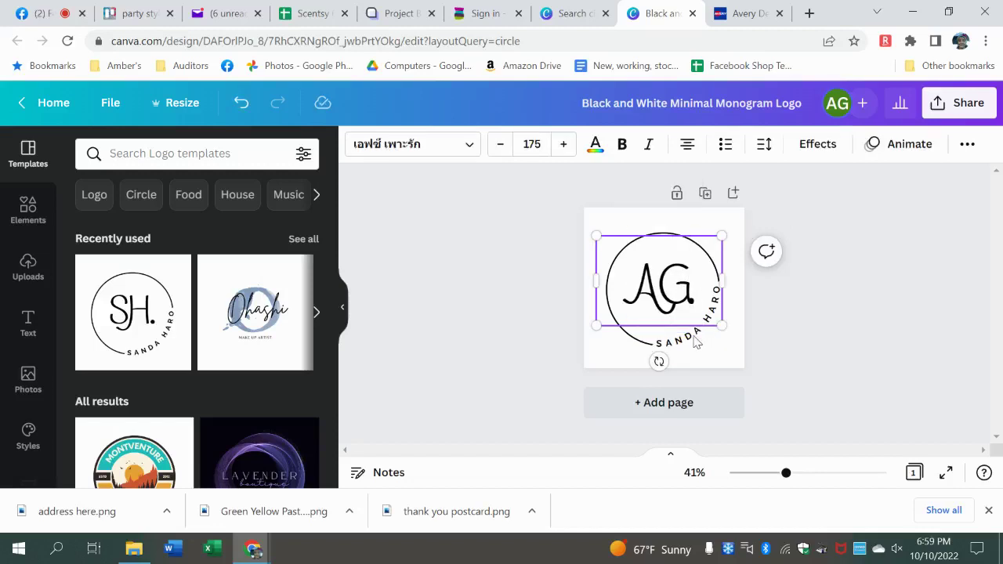
pyautogui.click(829, 316)
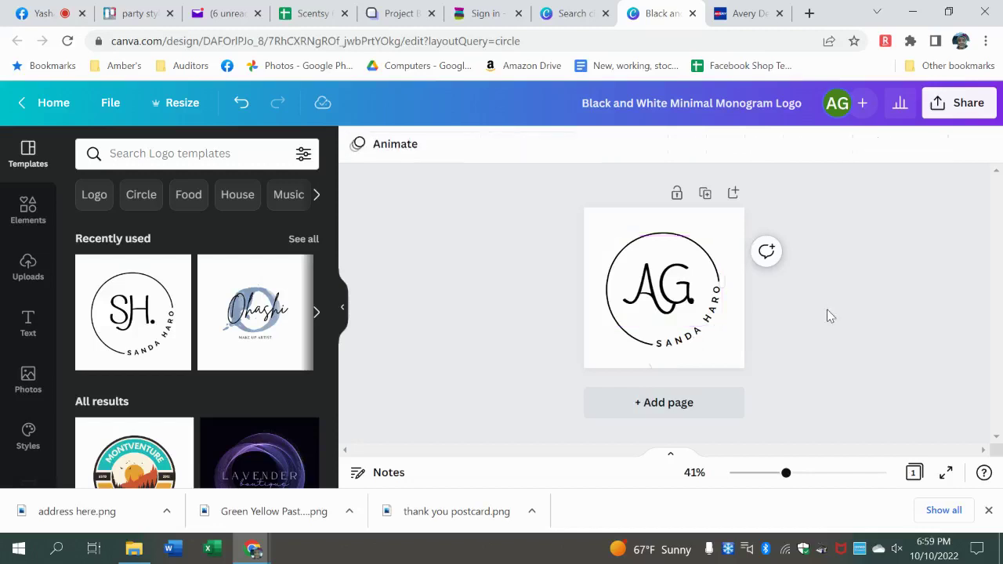
# - Replace the curved sample name with the owner's full name, resized to wrap the circle
pyautogui.click(680, 352)
pyautogui.doubleClick(678, 345)
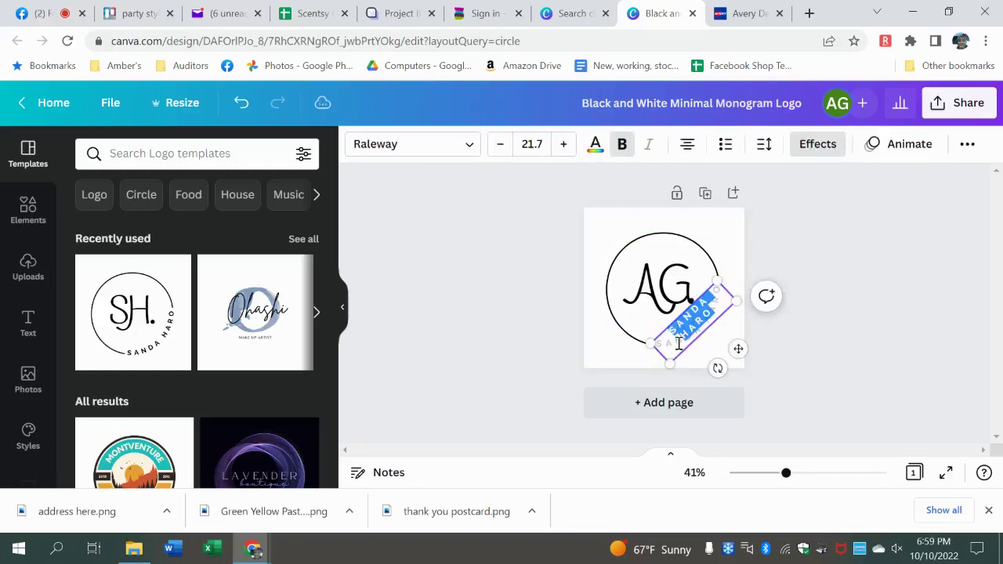
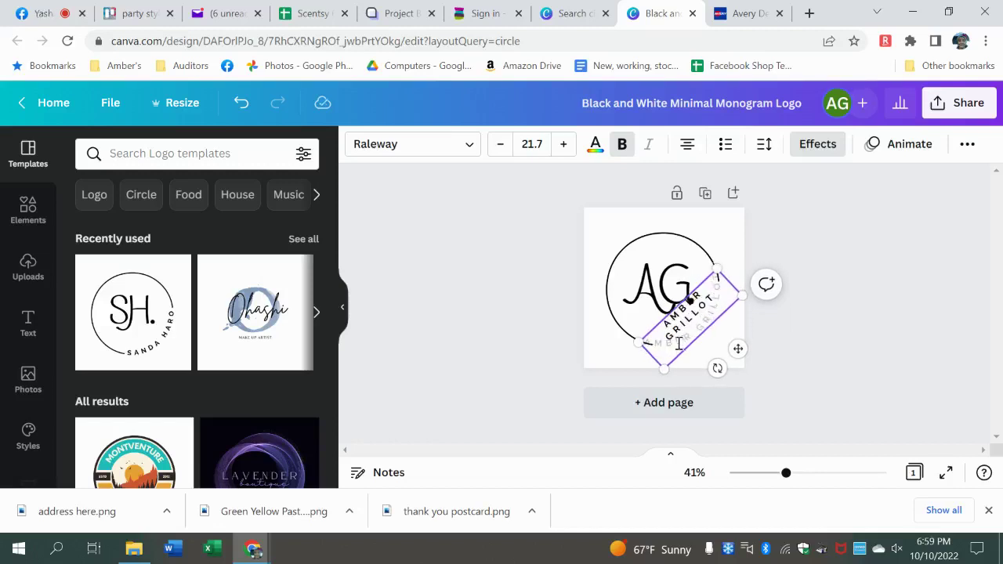
pyautogui.click(927, 297)
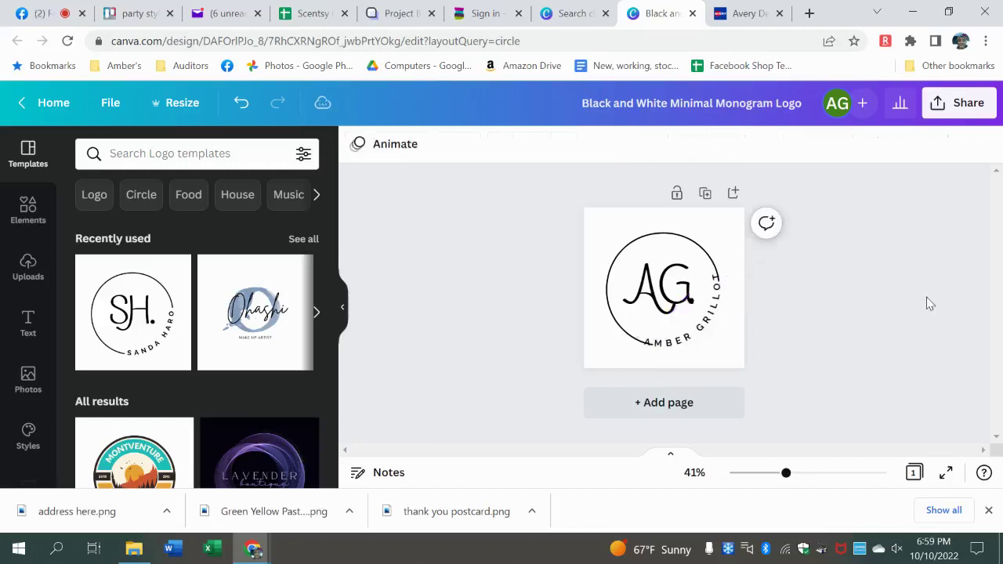
pyautogui.click(682, 343)
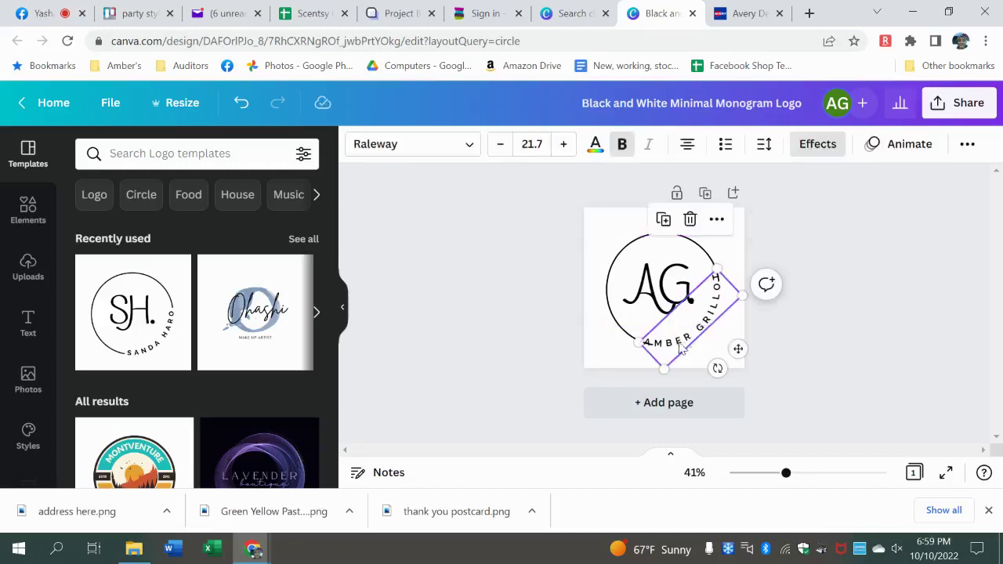
pyautogui.moveTo(716, 268); pyautogui.dragTo(729, 282)
pyautogui.click(866, 253)
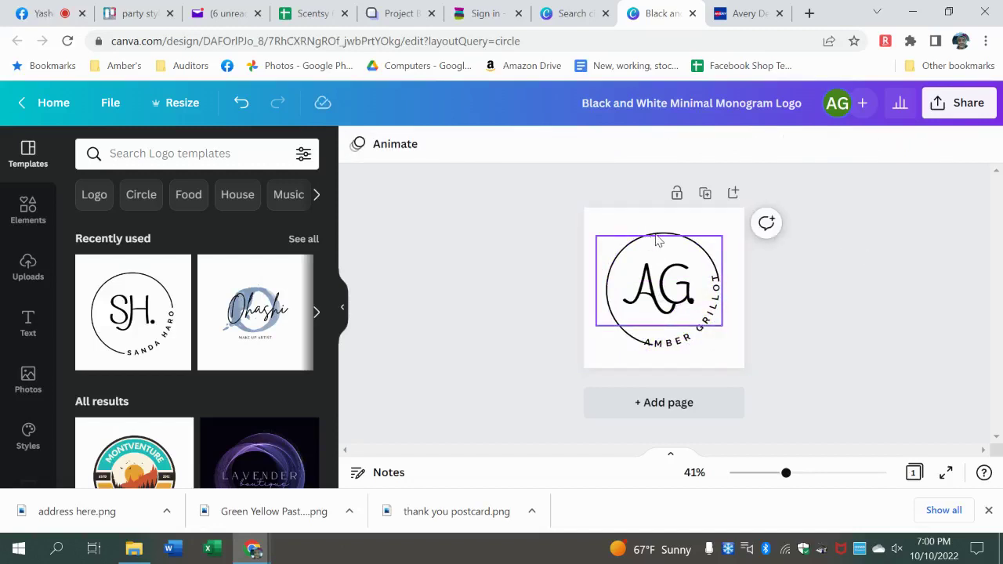
# - Nudge the circle outline slightly to refine the logo's layout
pyautogui.click(659, 241)
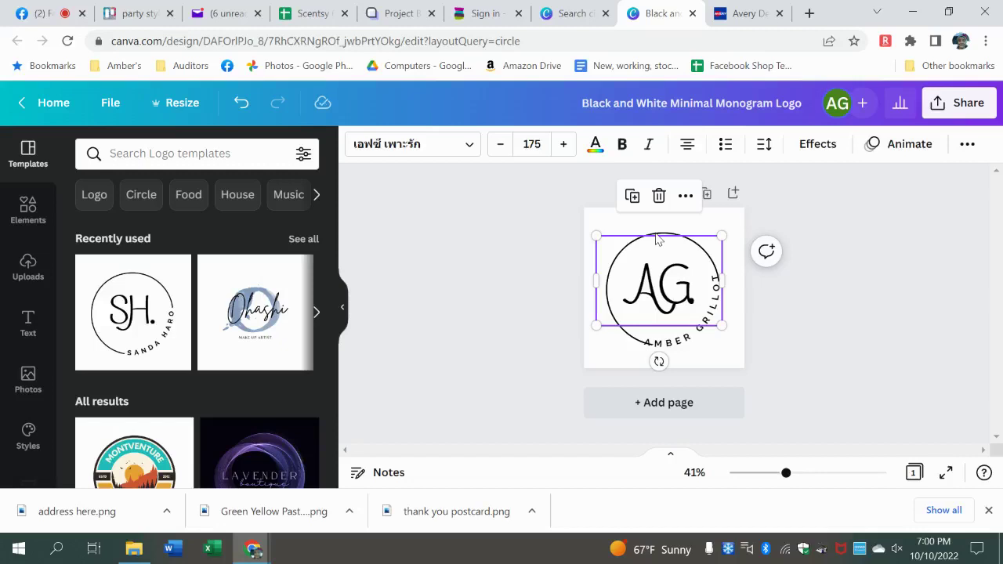
pyautogui.click(928, 205)
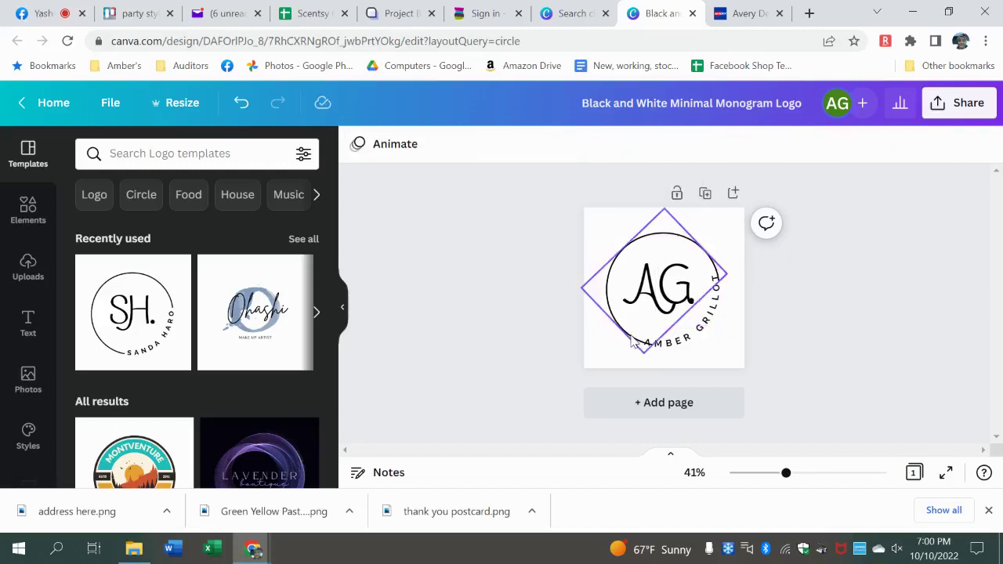
pyautogui.moveTo(630, 339); pyautogui.dragTo(628, 351)
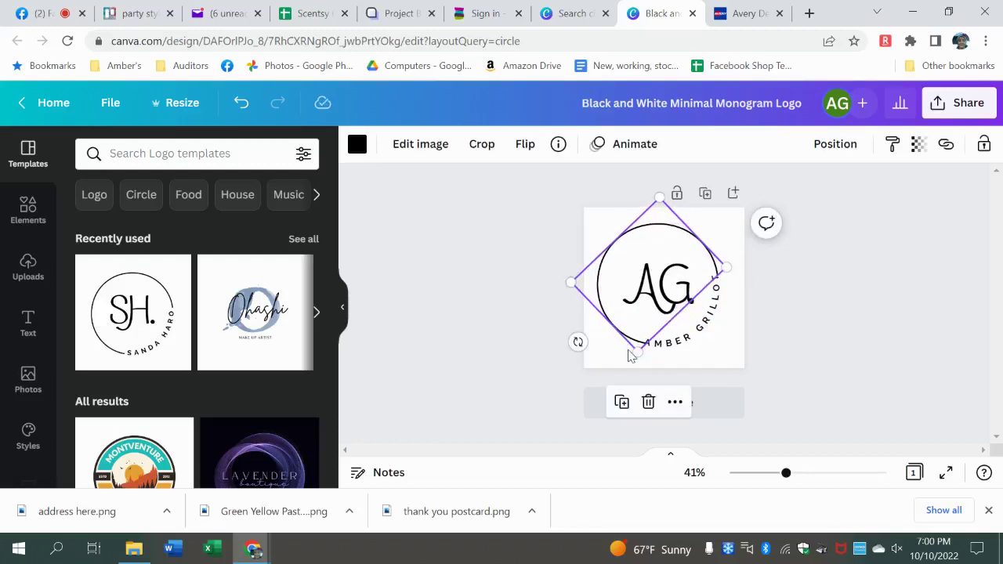
pyautogui.click(836, 294)
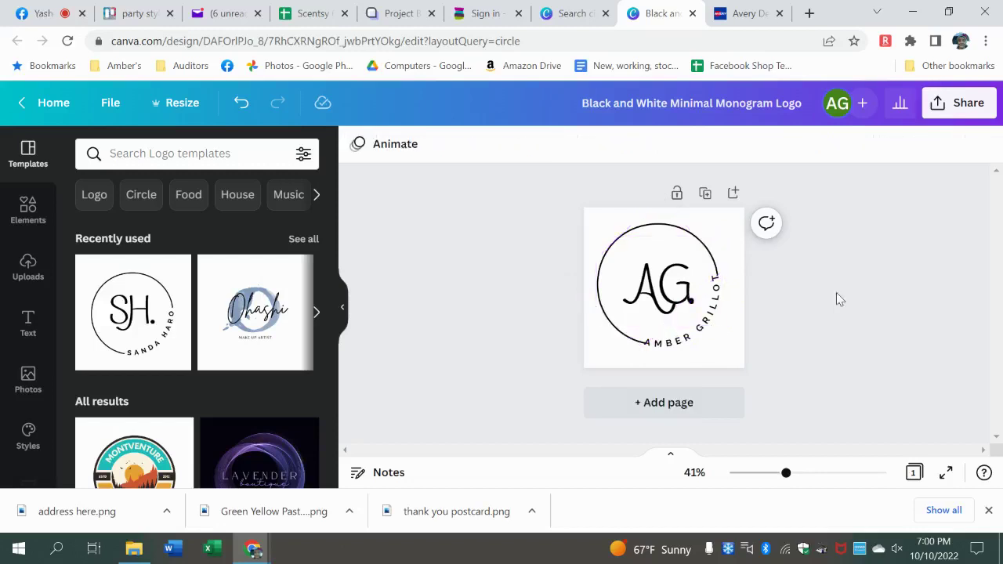
# - Download the AG monogram logo as a 500 × 500 px PNG
pyautogui.click(934, 118)
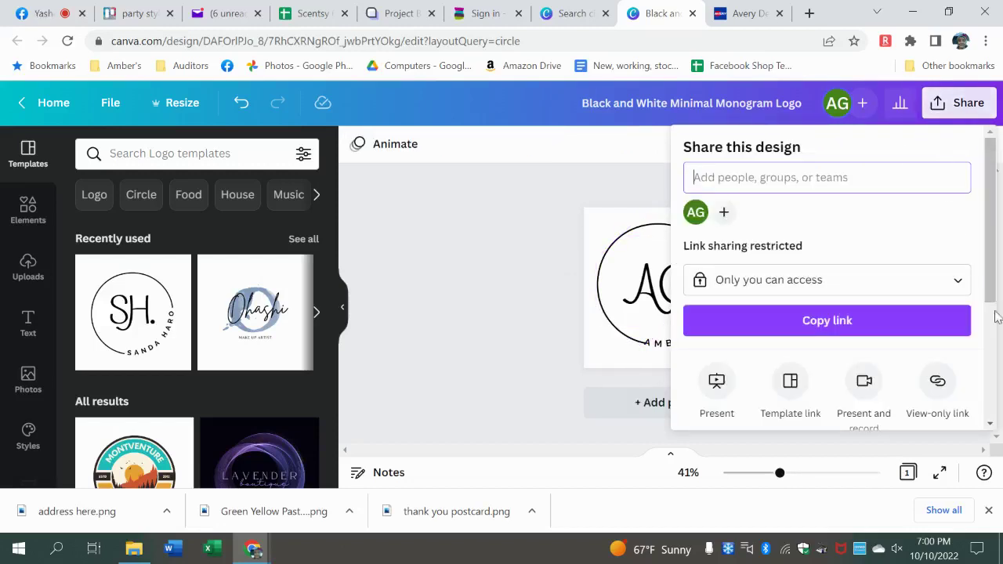
pyautogui.scroll(-3, 880, 305)
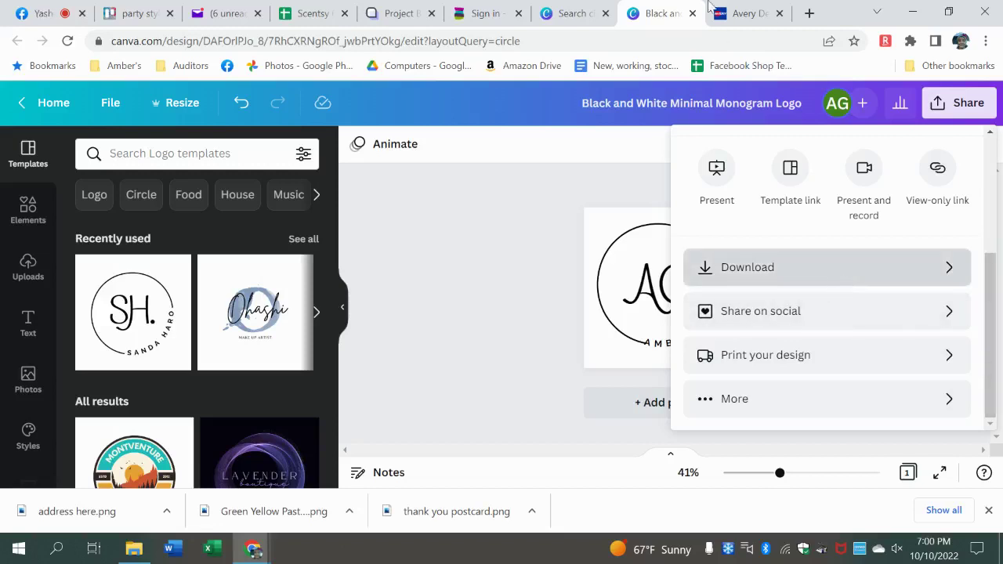
pyautogui.click(842, 276)
pyautogui.click(729, 14)
pyautogui.click(631, 14)
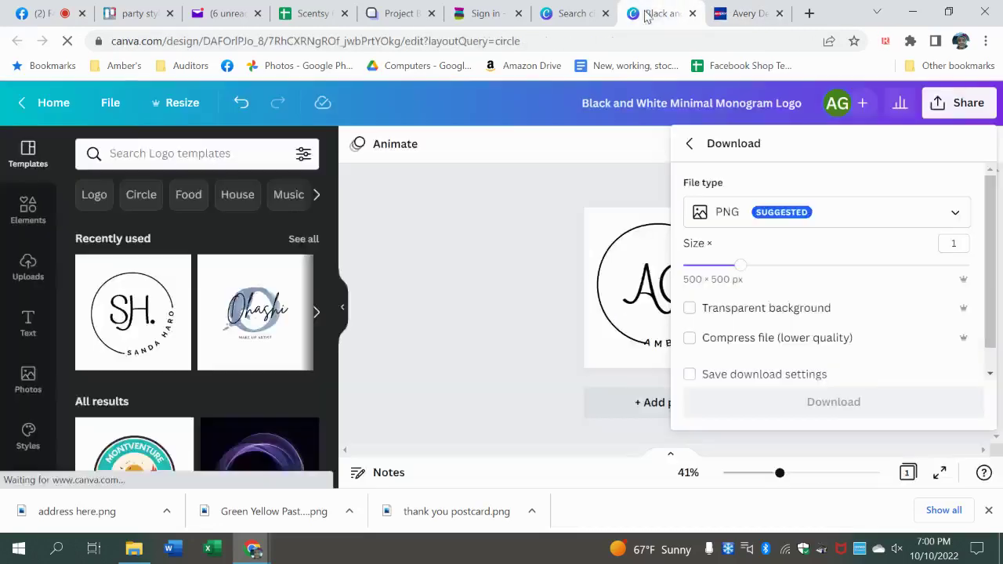
pyautogui.click(820, 406)
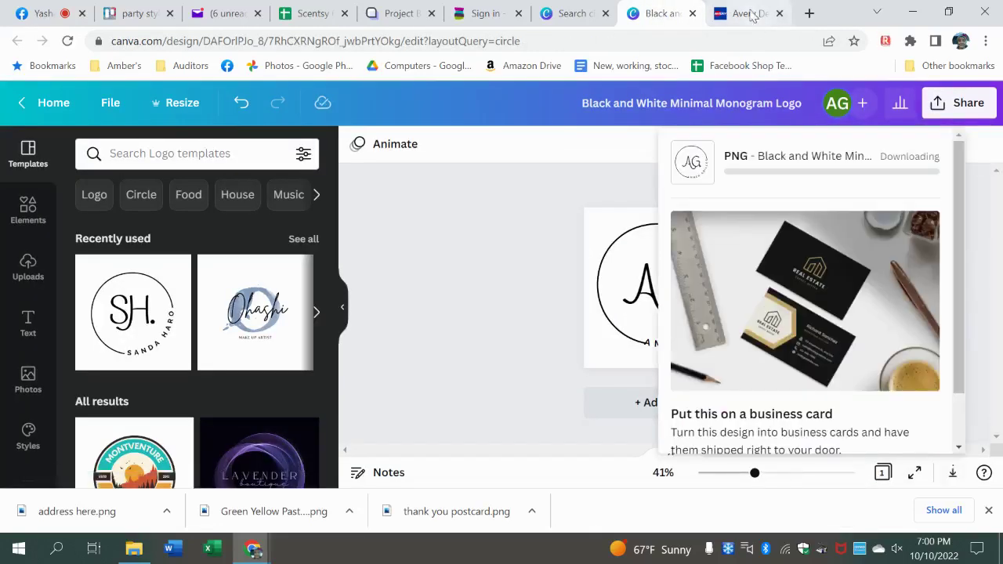
pyautogui.click(751, 13)
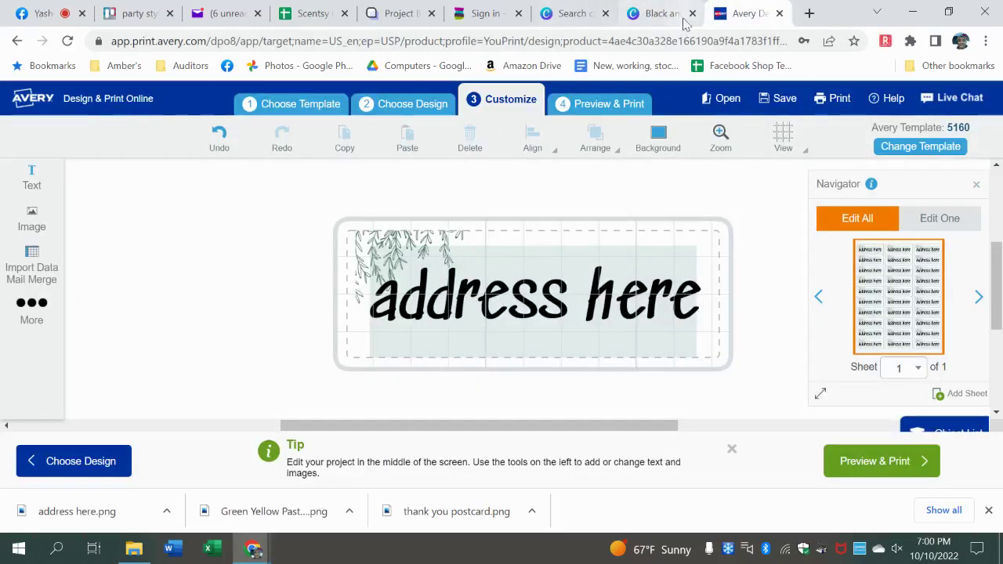
# - Start over with a new Avery template, searching for 'circle' and then 'stickers'
pyautogui.click(293, 115)
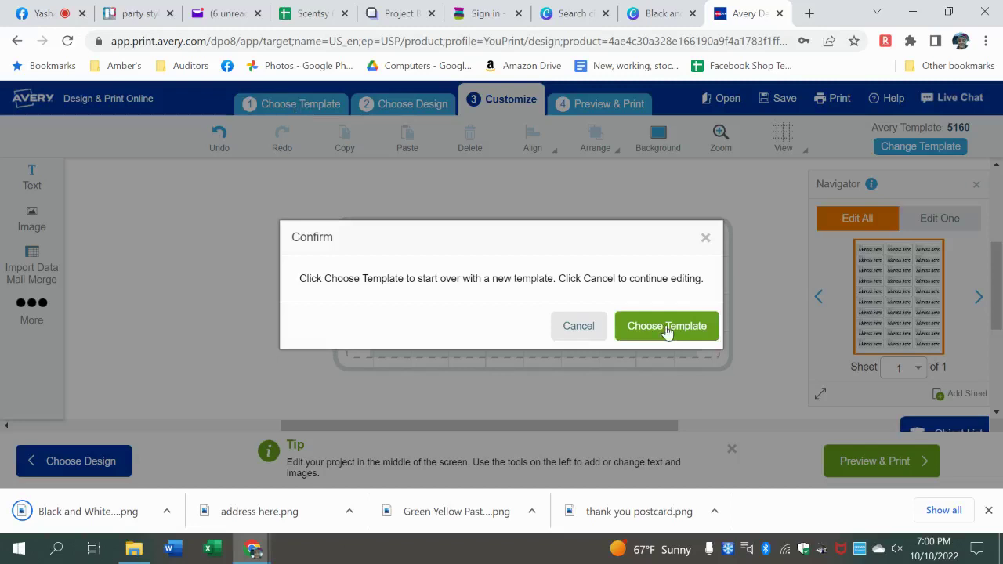
pyautogui.click(666, 327)
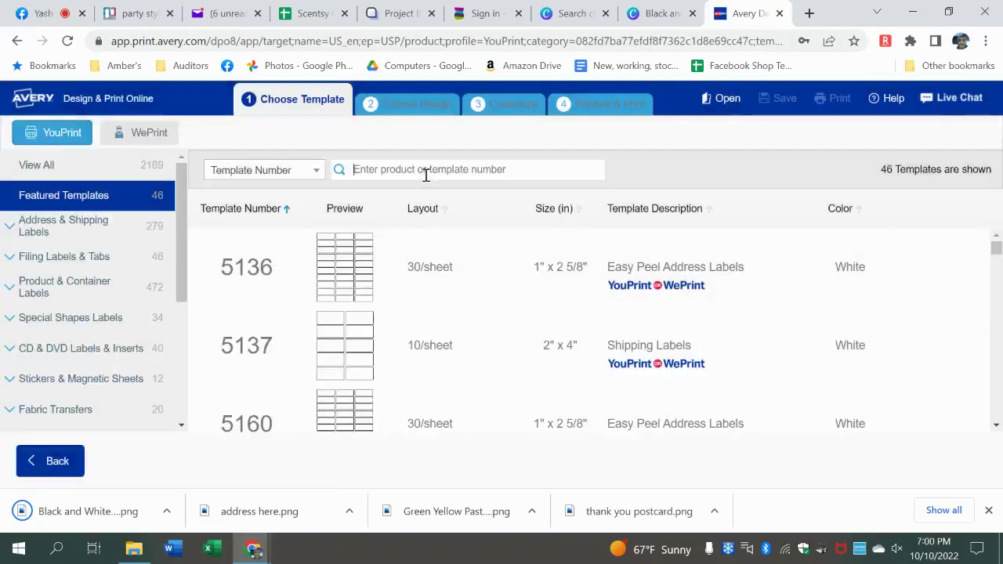
pyautogui.write('circle')
pyautogui.press('Return')
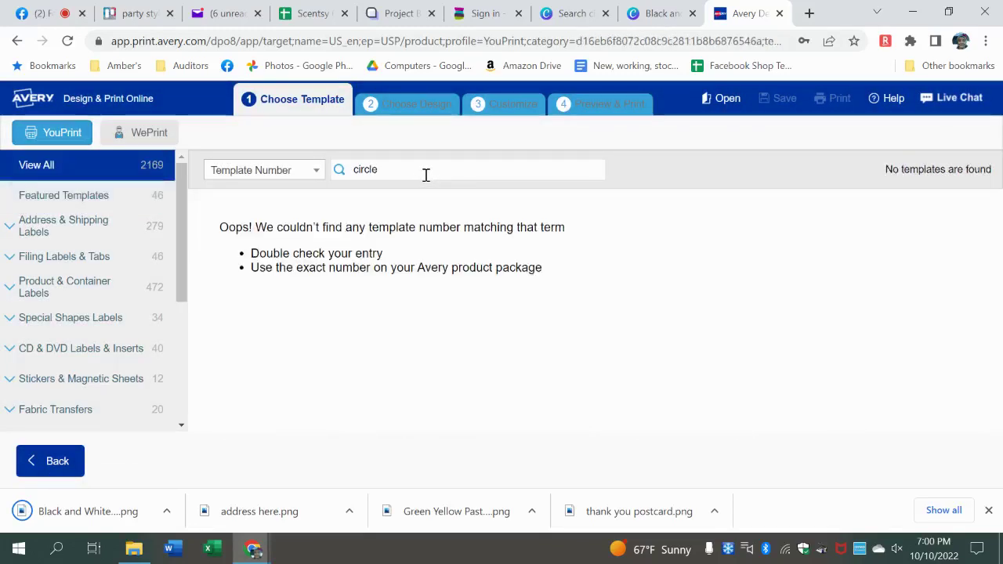
pyautogui.press('BackSpace')
pyautogui.press('BackSpace')
pyautogui.press('BackSpace')
pyautogui.press('BackSpace')
pyautogui.press('BackSpace')
pyautogui.press('BackSpace')
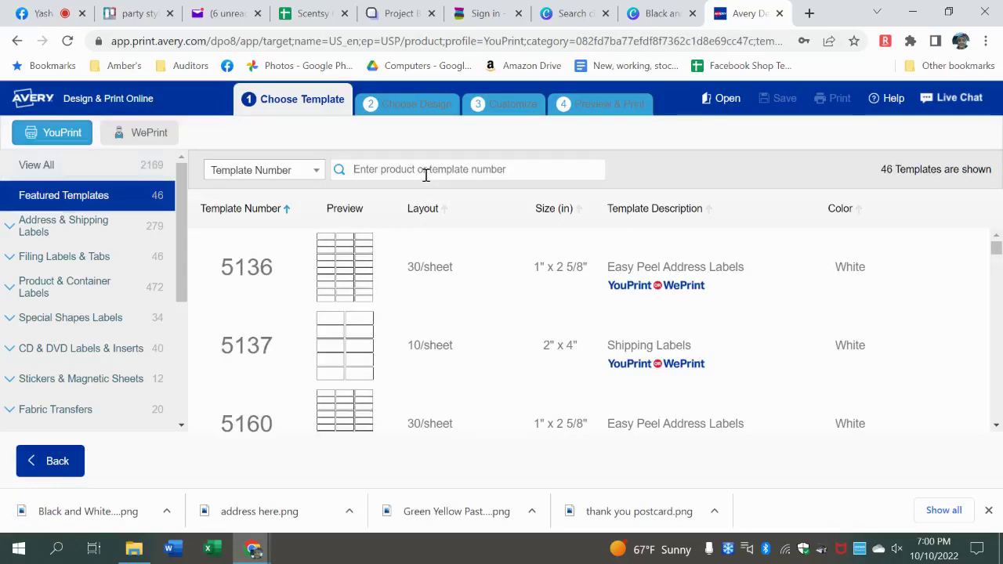
pyautogui.write('stickers')
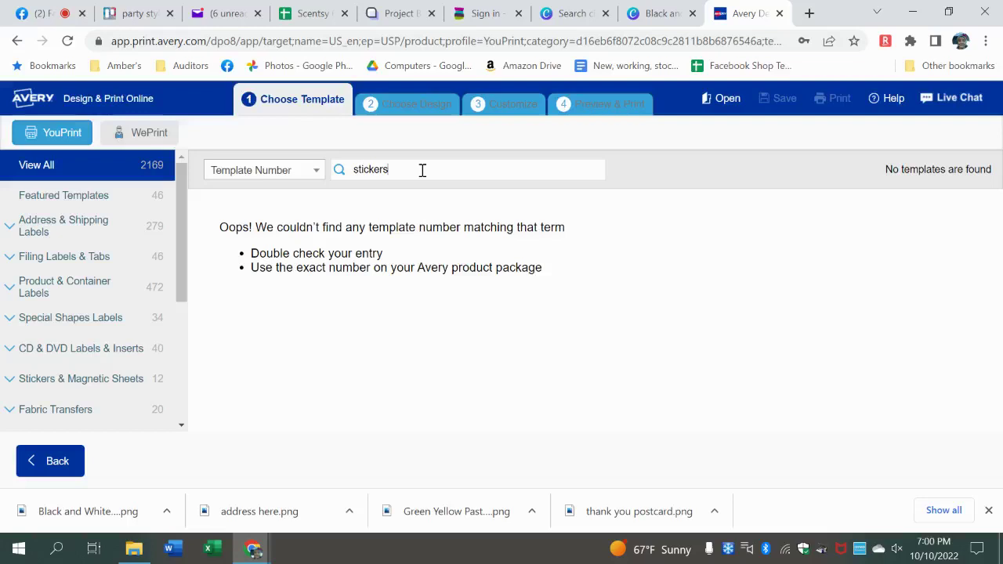
# - Choose Special Shapes template 80500 Scallop Round Labels for the project
pyautogui.click(90, 318)
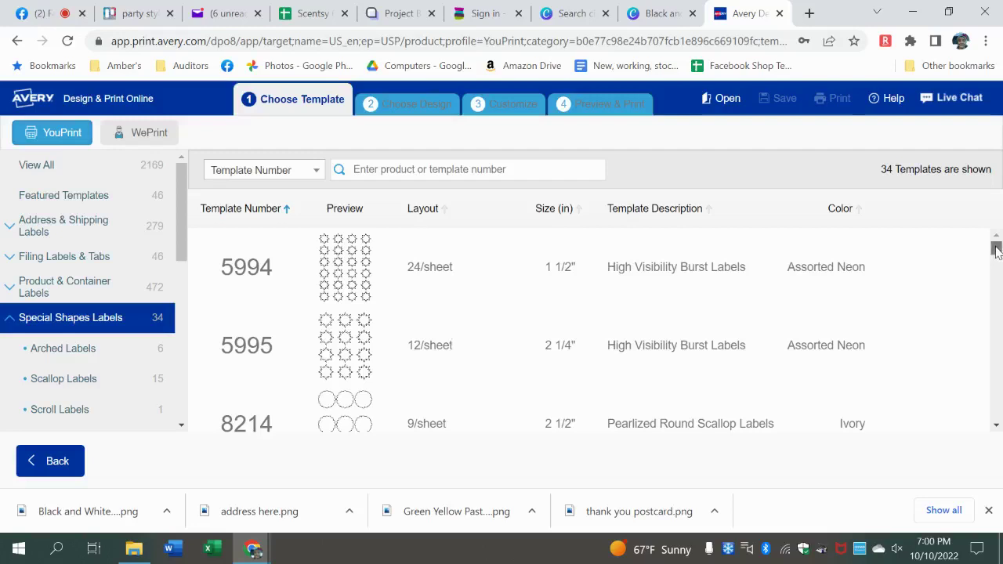
pyautogui.moveTo(996, 249); pyautogui.dragTo(995, 317)
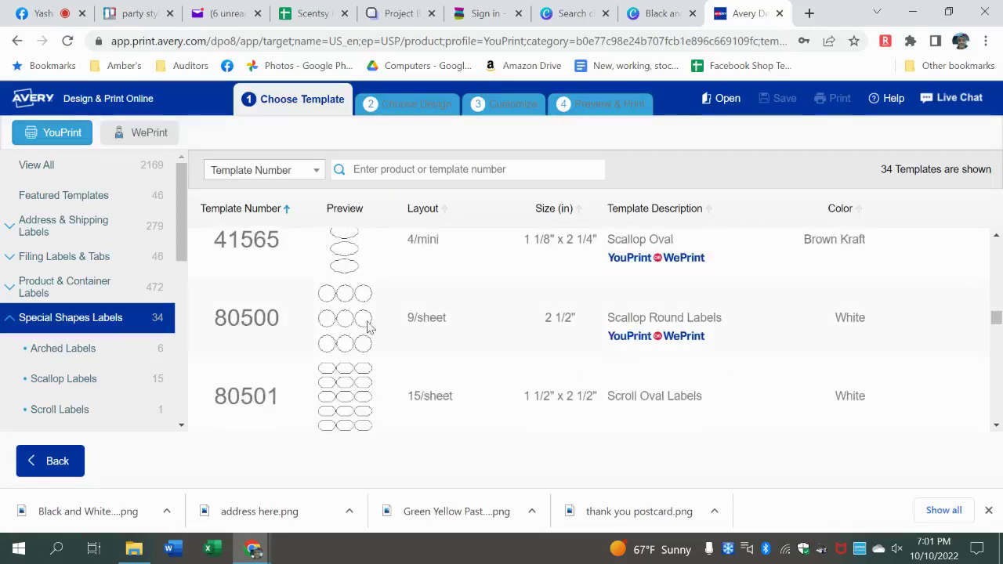
pyautogui.click(922, 329)
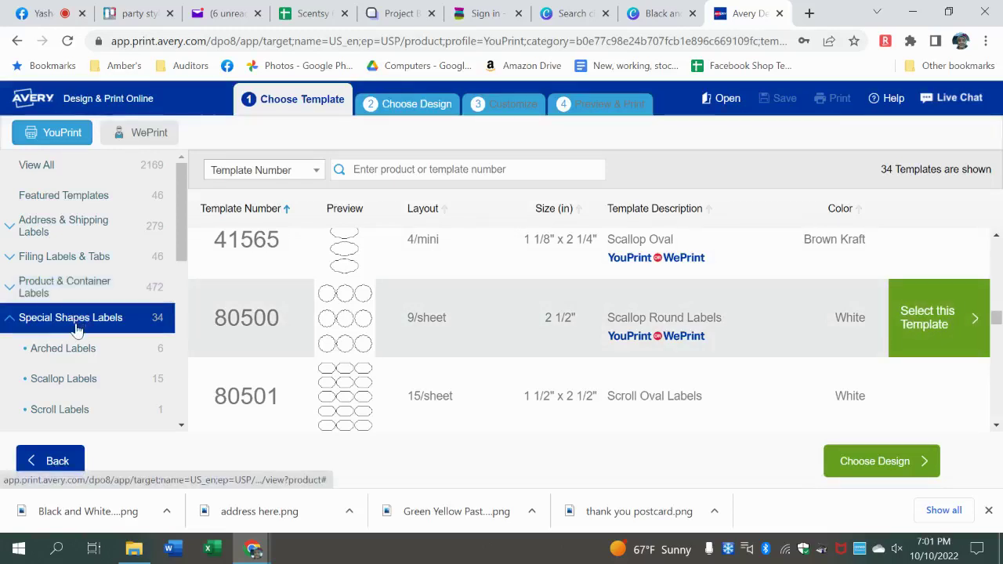
pyautogui.moveTo(180, 249); pyautogui.dragTo(180, 321)
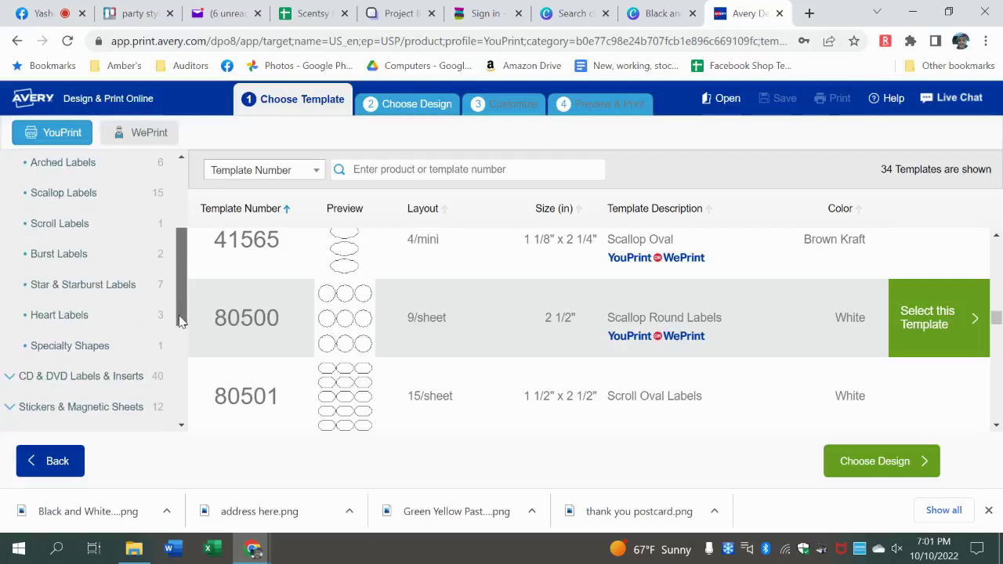
pyautogui.click(937, 320)
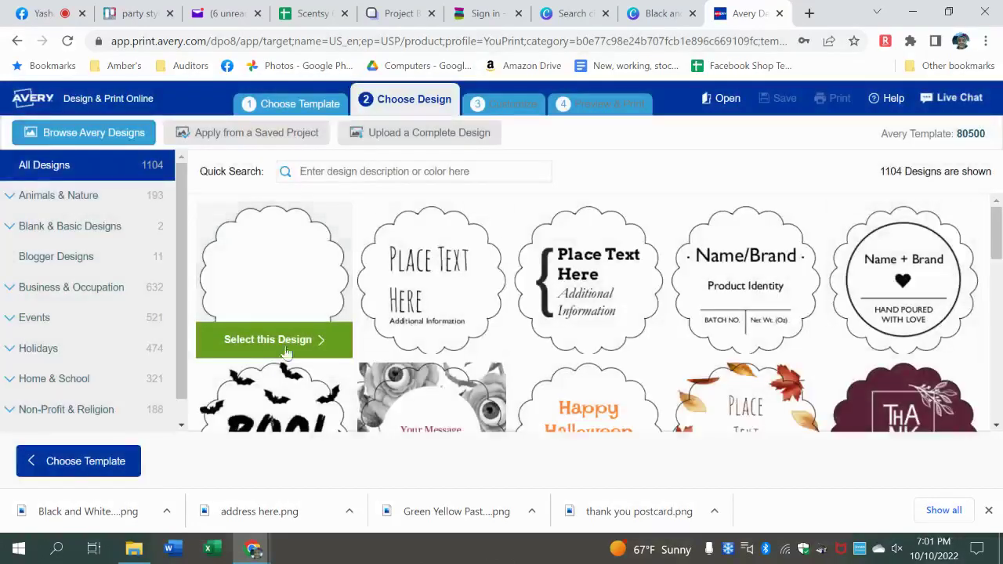
# - Upload the AG monogram logo PNG onto the blank scallop sticker design
pyautogui.click(262, 345)
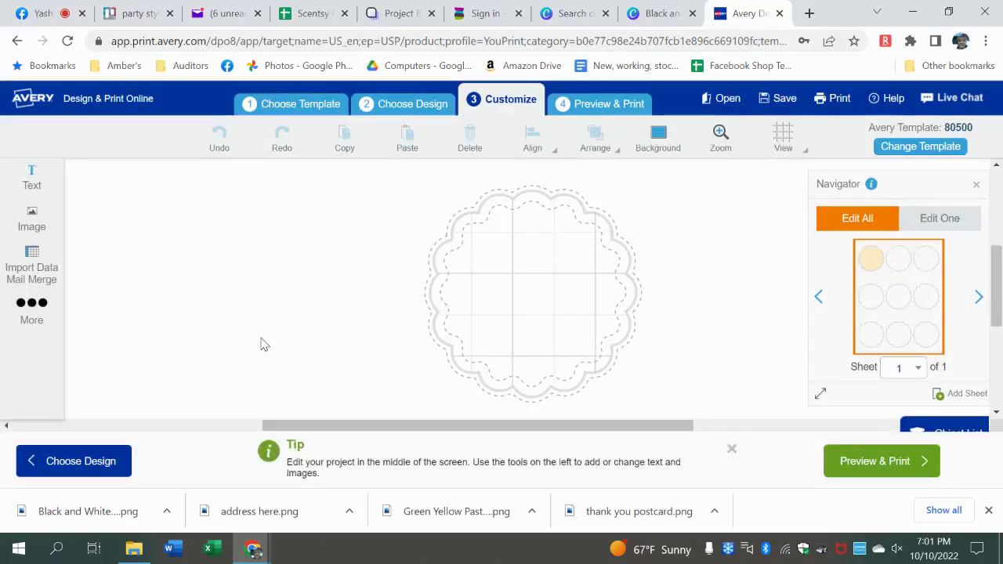
pyautogui.click(33, 220)
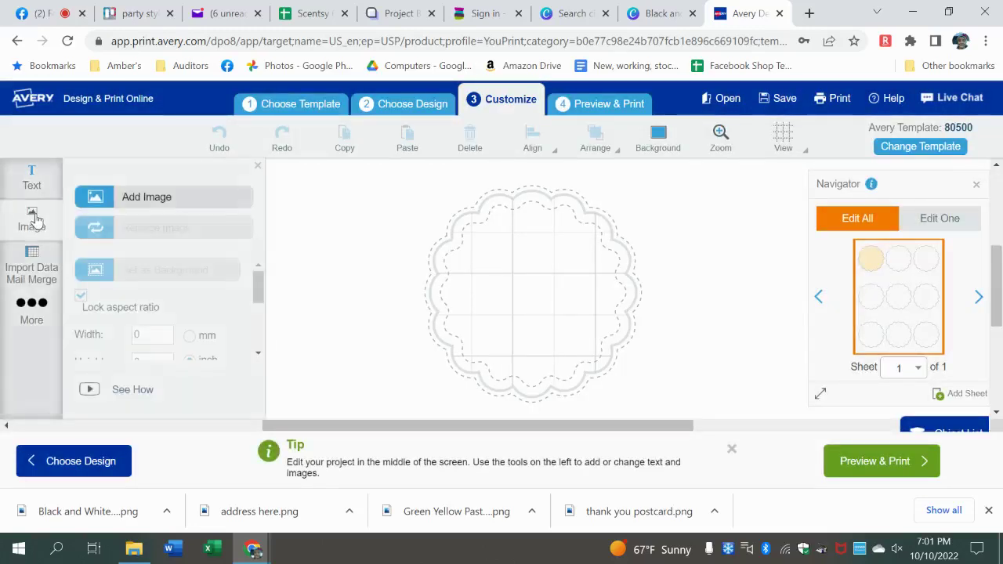
pyautogui.click(129, 203)
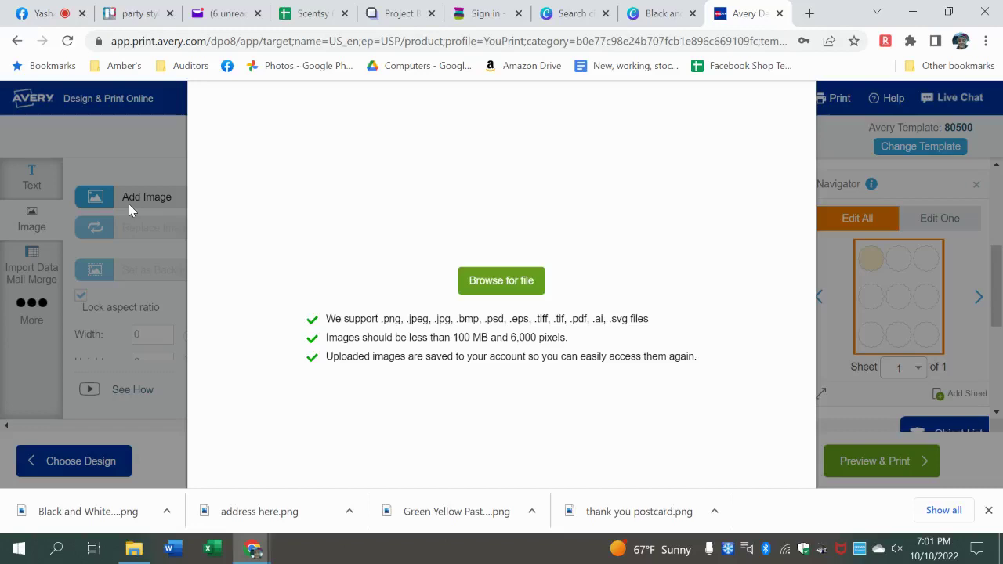
pyautogui.click(503, 280)
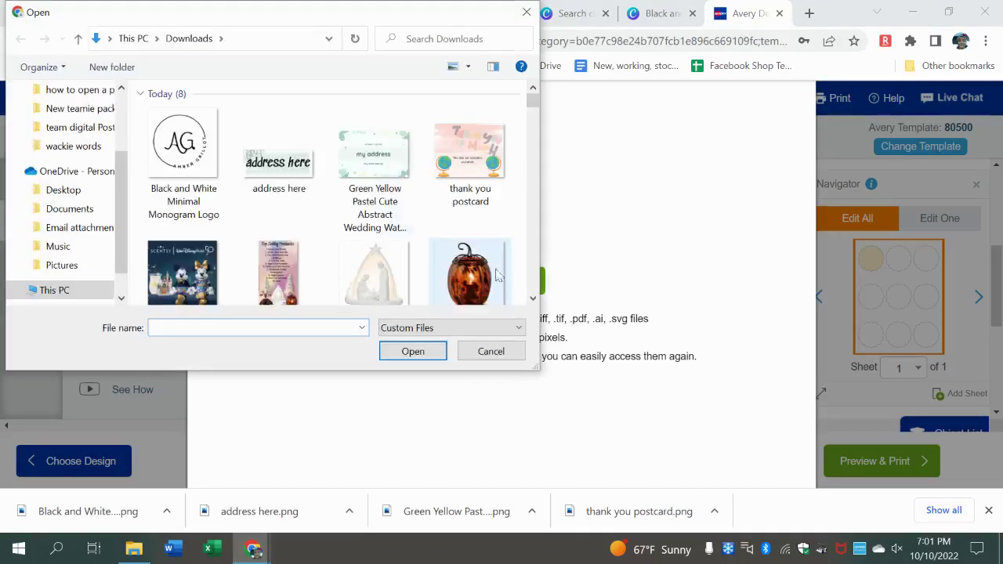
pyautogui.doubleClick(201, 141)
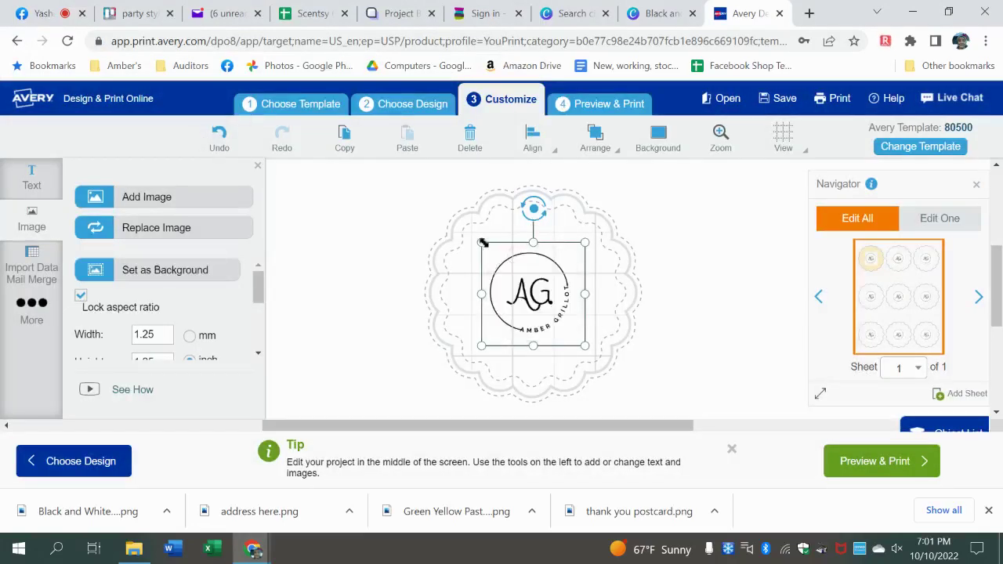
# - Enlarge the AG logo to about 2.17 in wide and centre it on the sticker
pyautogui.moveTo(482, 242); pyautogui.dragTo(452, 213)
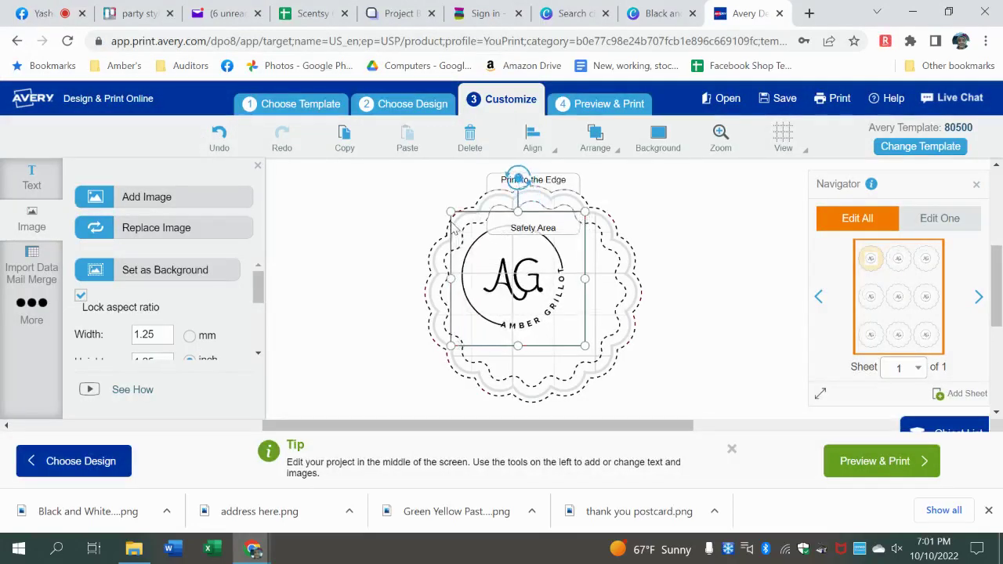
pyautogui.moveTo(586, 345); pyautogui.dragTo(627, 380)
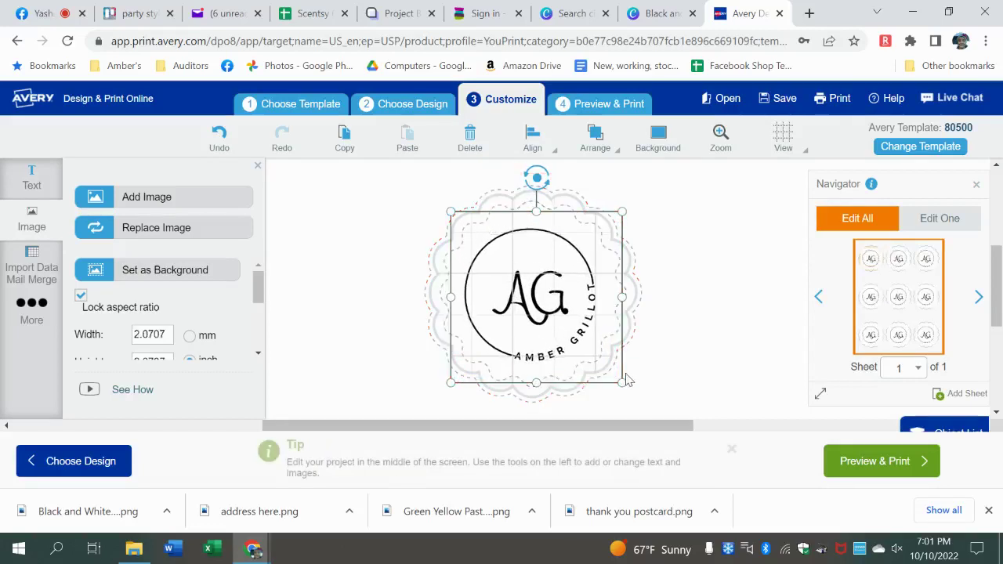
pyautogui.moveTo(544, 321); pyautogui.dragTo(538, 315)
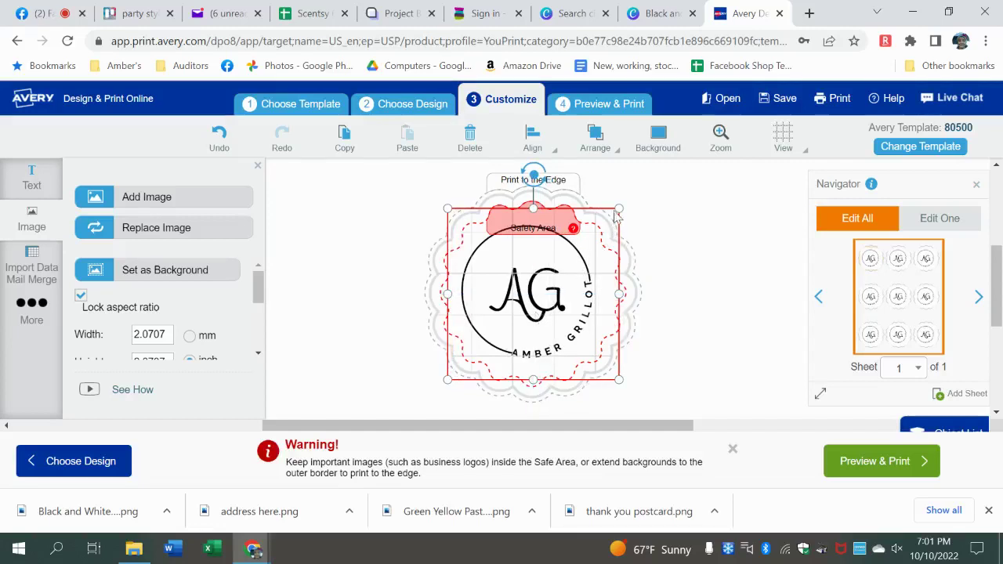
pyautogui.moveTo(445, 214); pyautogui.dragTo(442, 213)
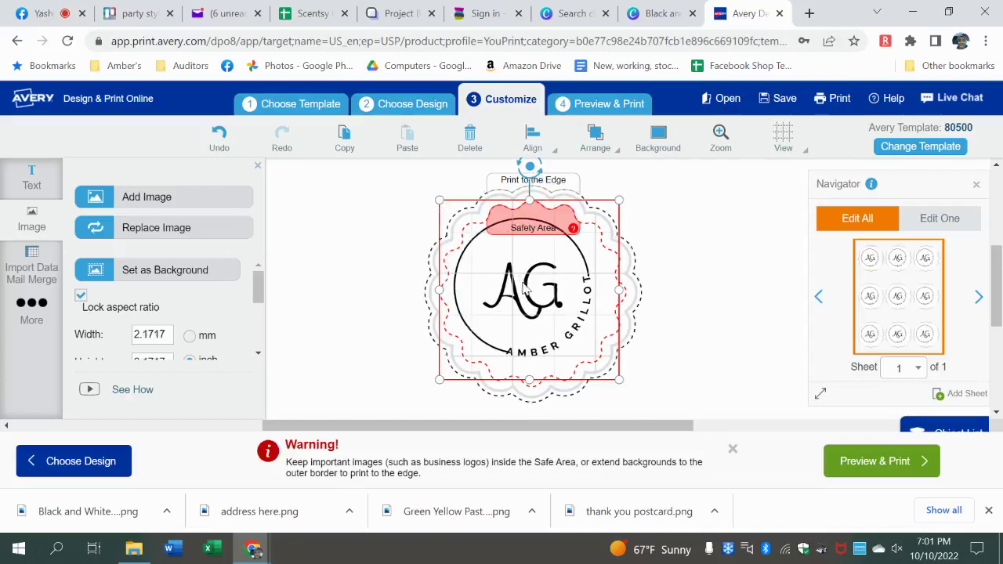
pyautogui.moveTo(525, 287); pyautogui.dragTo(529, 291)
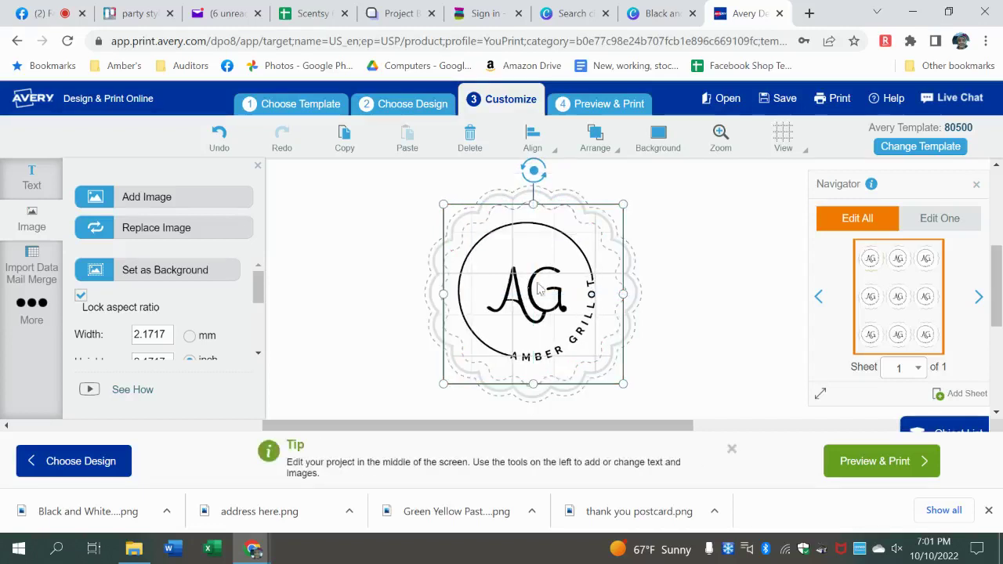
pyautogui.click(725, 240)
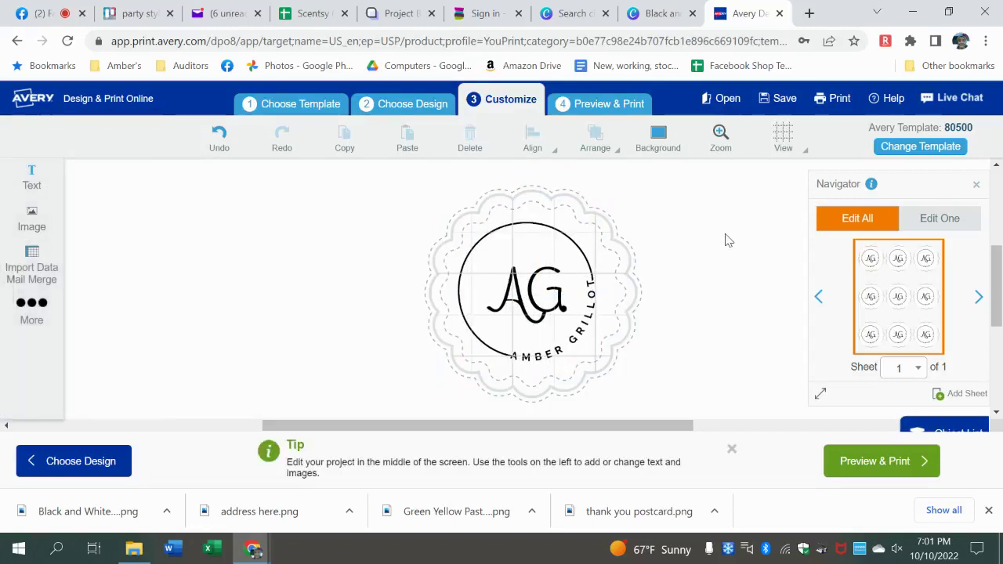
# - Preview the nine-sticker sheet for printing, zoomed to about 62%
pyautogui.click(617, 102)
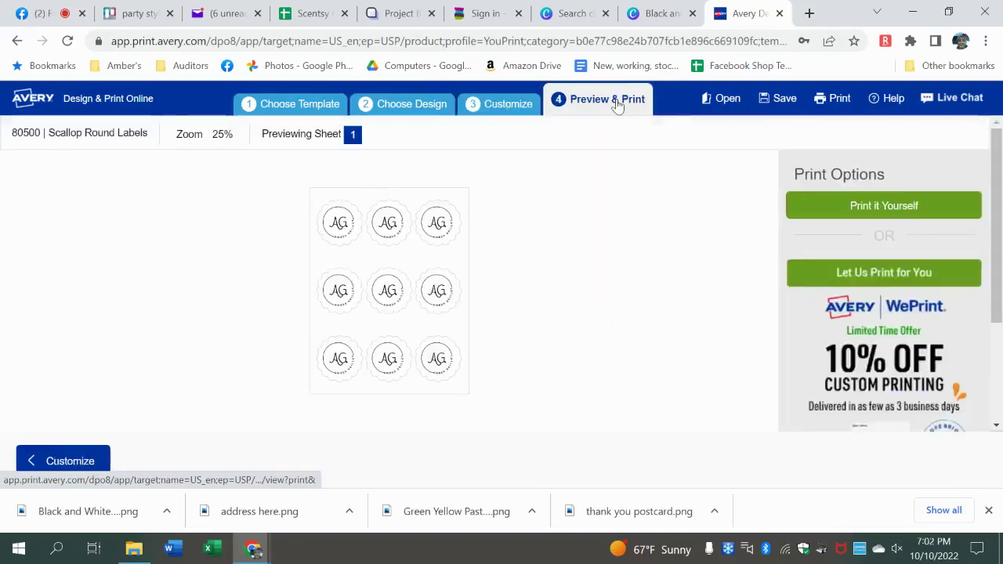
pyautogui.click(187, 148)
pyautogui.moveTo(119, 192); pyautogui.dragTo(138, 194)
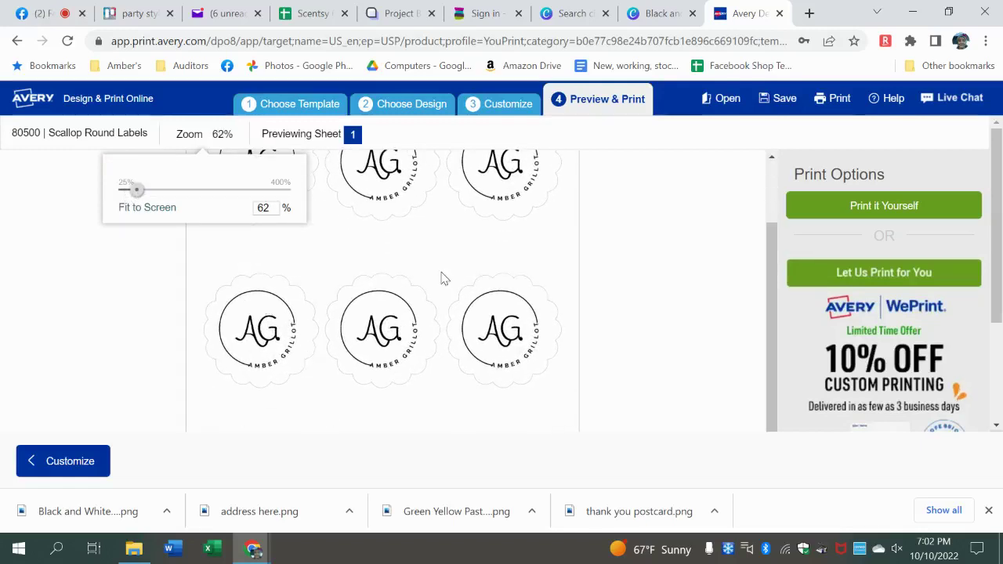
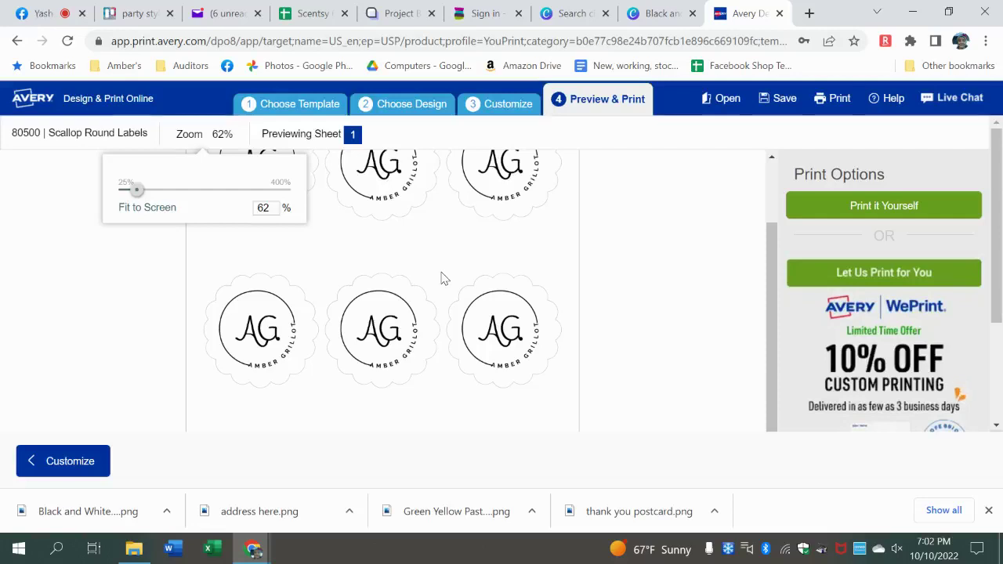
# - Compare the Avery scallop label sheet preview with Canva's circle templates, then return to the monogram logo
pyautogui.click(551, 22)
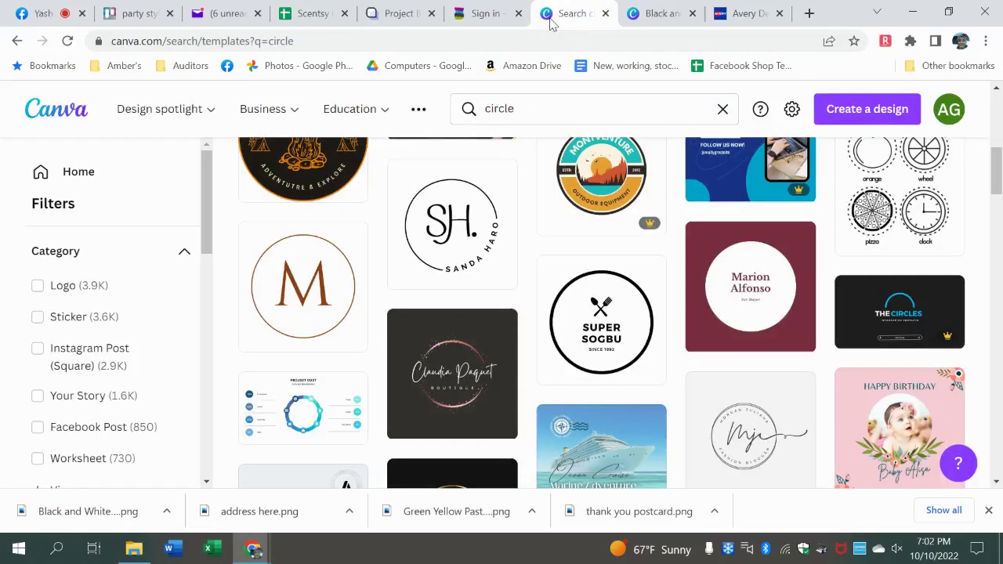
pyautogui.click(733, 28)
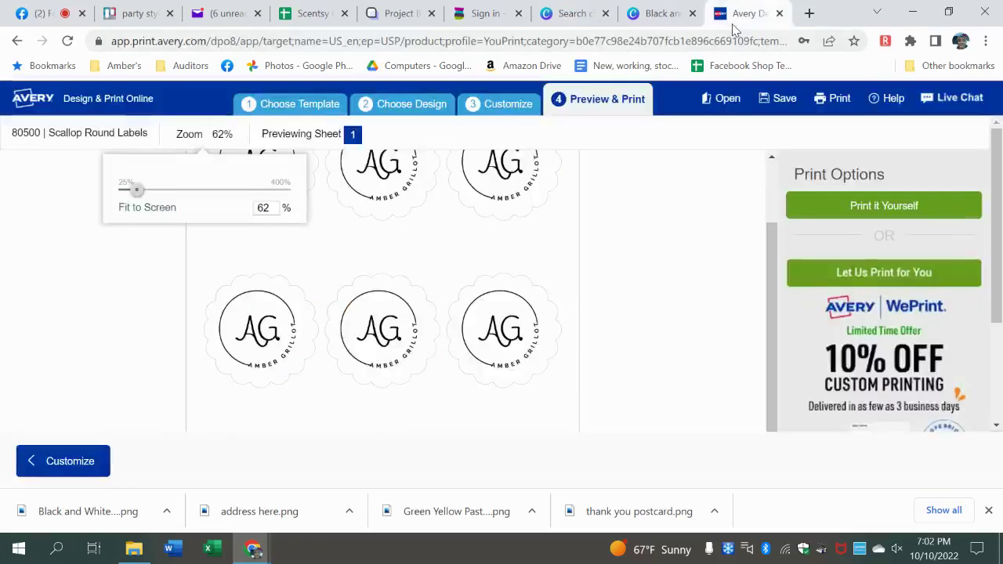
pyautogui.click(563, 15)
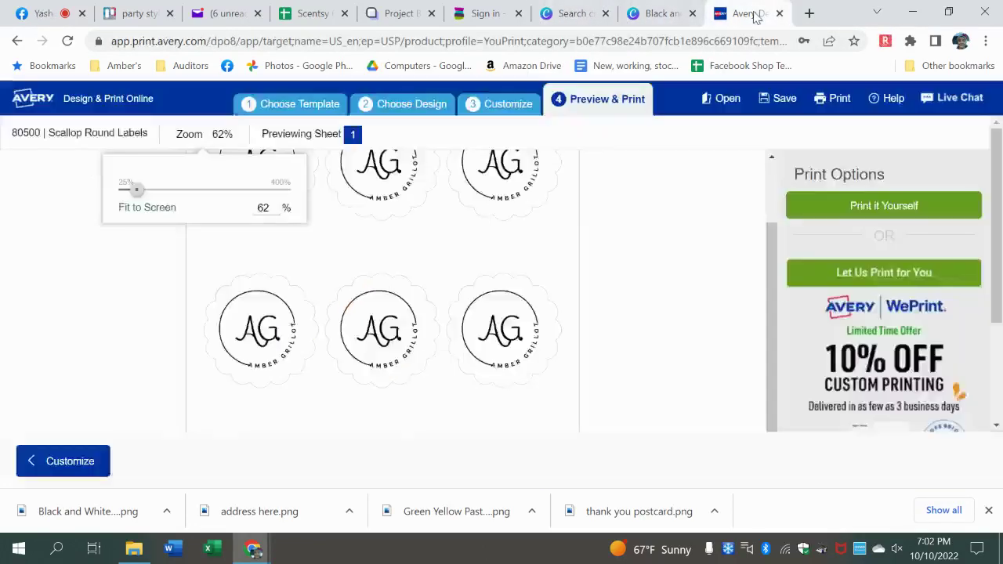
pyautogui.click(751, 15)
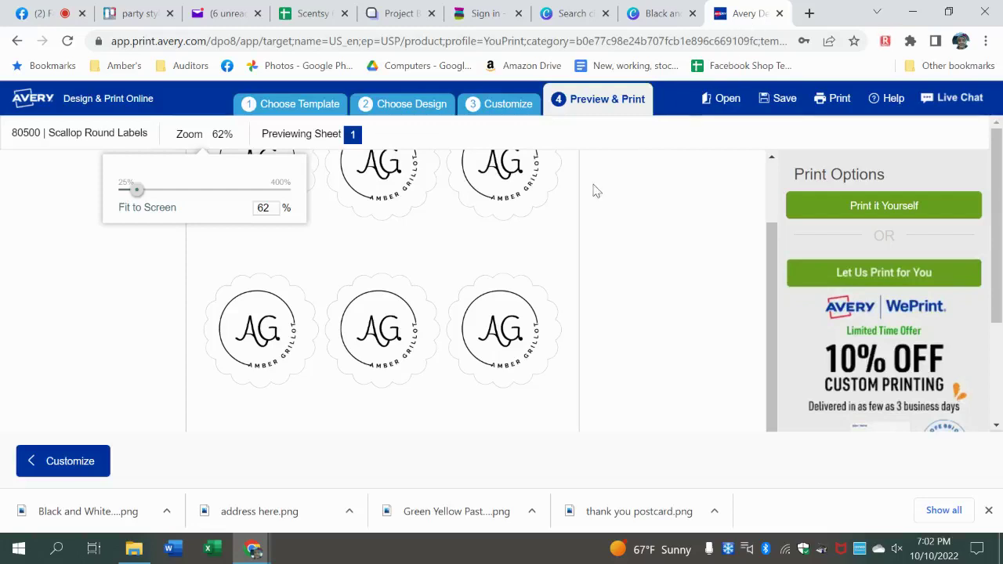
pyautogui.click(553, 16)
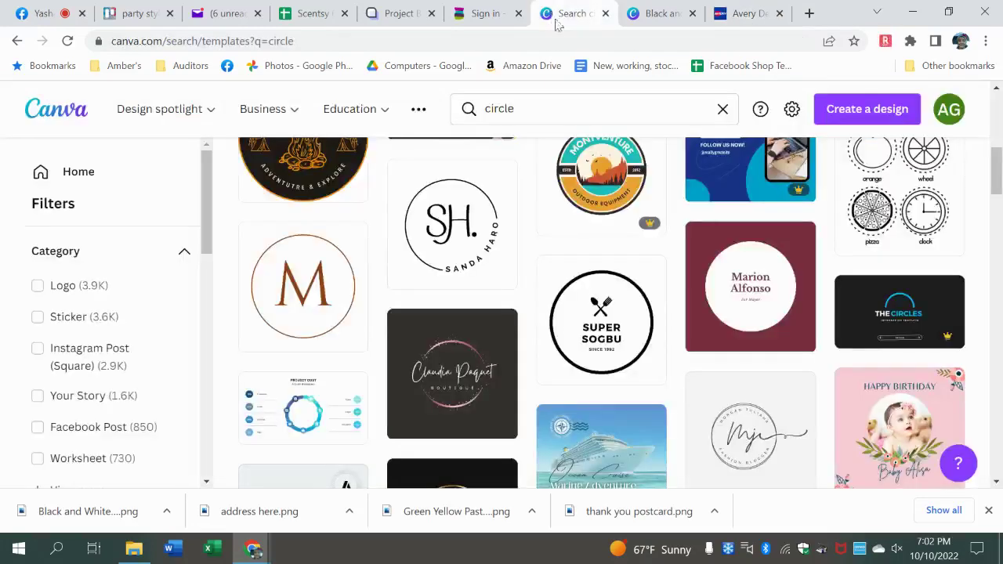
pyautogui.click(657, 16)
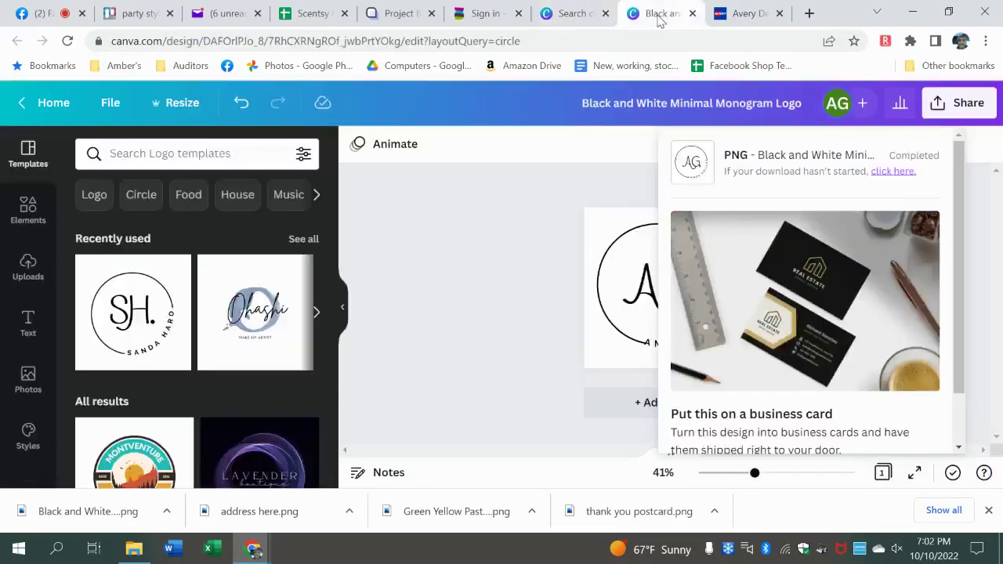
# - Close the download panel over the AG monogram logo and return to the Avery label preview
pyautogui.click(545, 297)
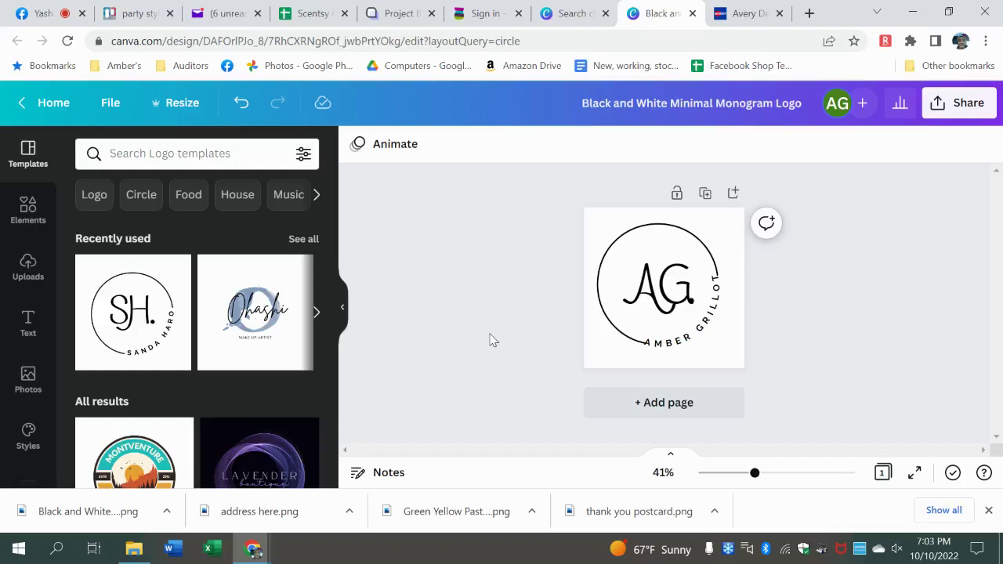
pyautogui.click(739, 12)
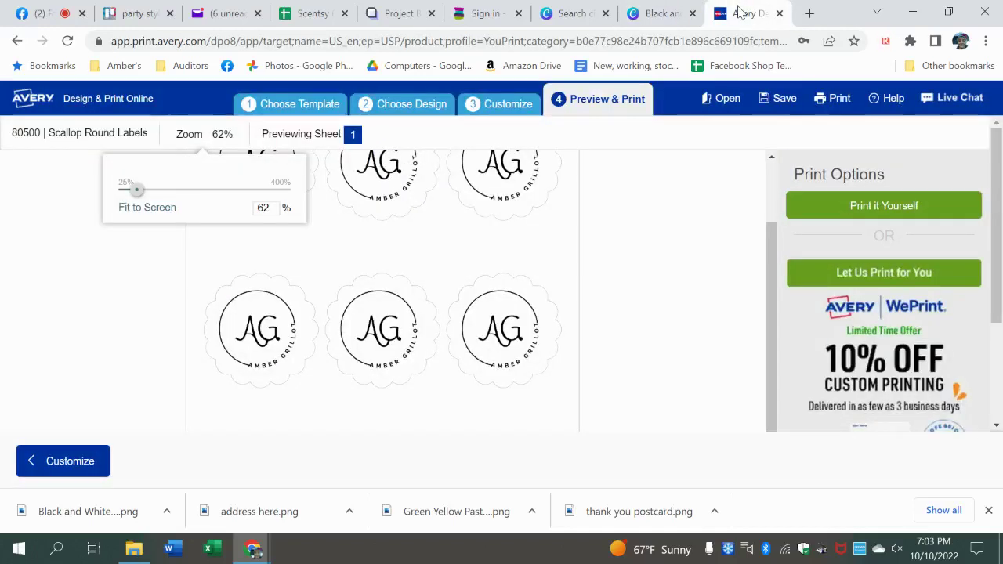
# - Close the Avery labels tab, leaving the site, and open Canva's Projects page
pyautogui.click(779, 13)
pyautogui.click(579, 128)
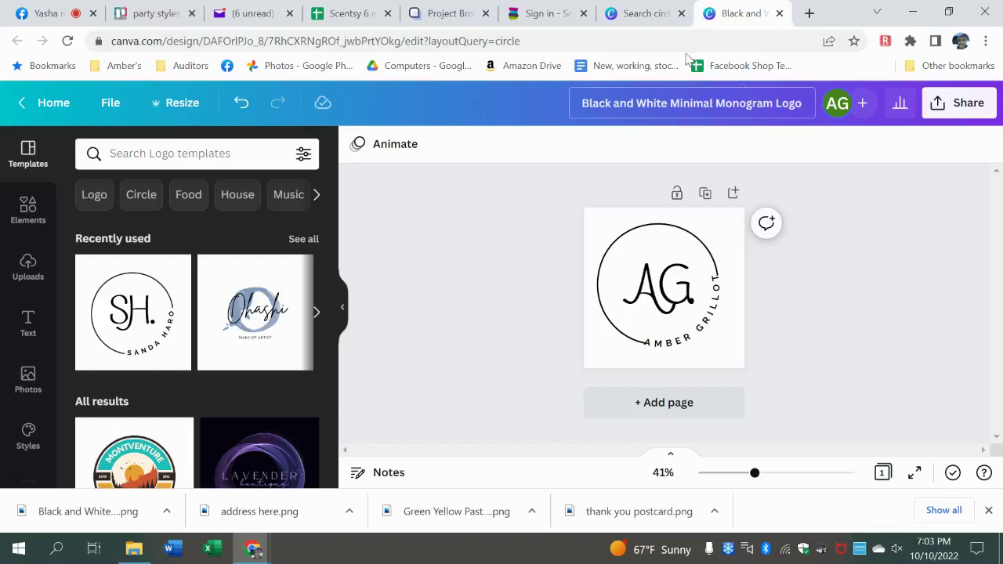
pyautogui.click(639, 14)
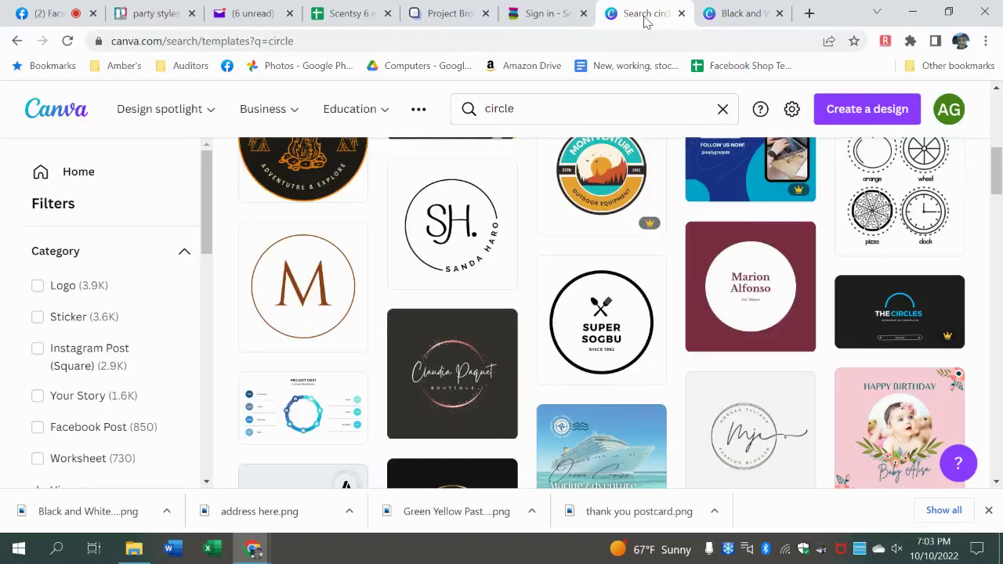
pyautogui.click(78, 171)
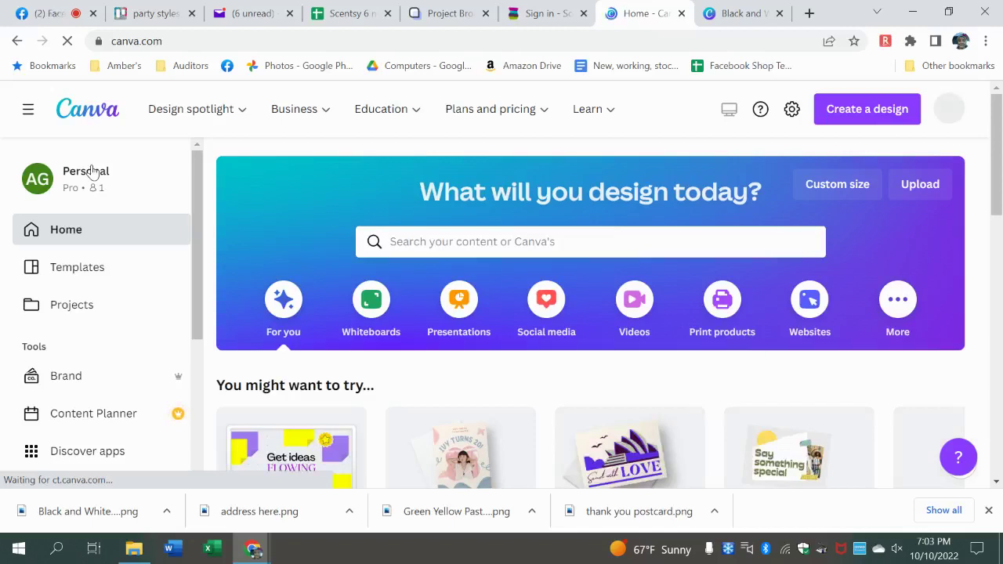
pyautogui.click(58, 304)
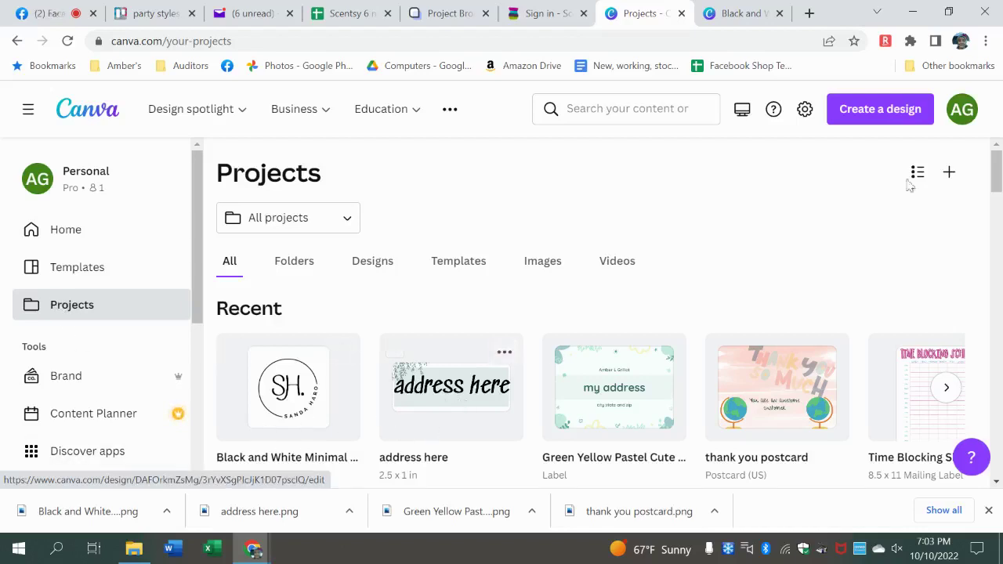
# - Search your own projects for 'youtu'
pyautogui.scroll(-1, 998, 163)
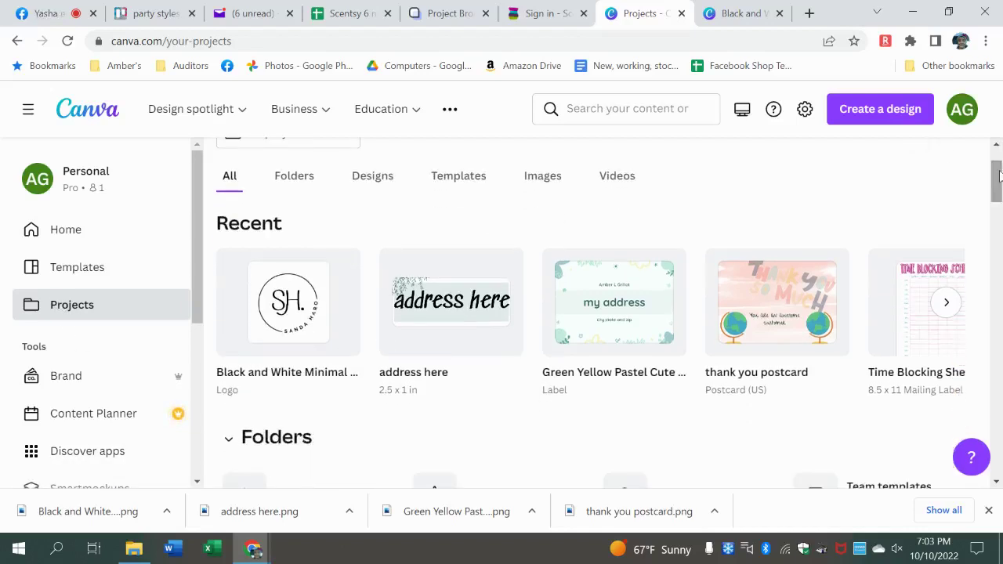
pyautogui.click(605, 99)
pyautogui.write('youtub')
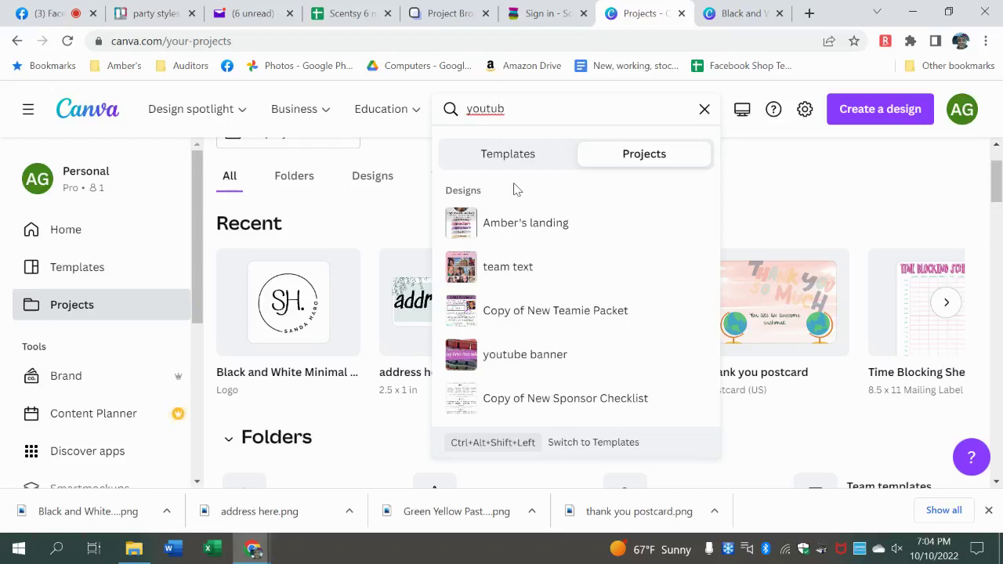
# - Rename the AG monogram logo design to 'Round circle initial label' and close it
pyautogui.click(729, 16)
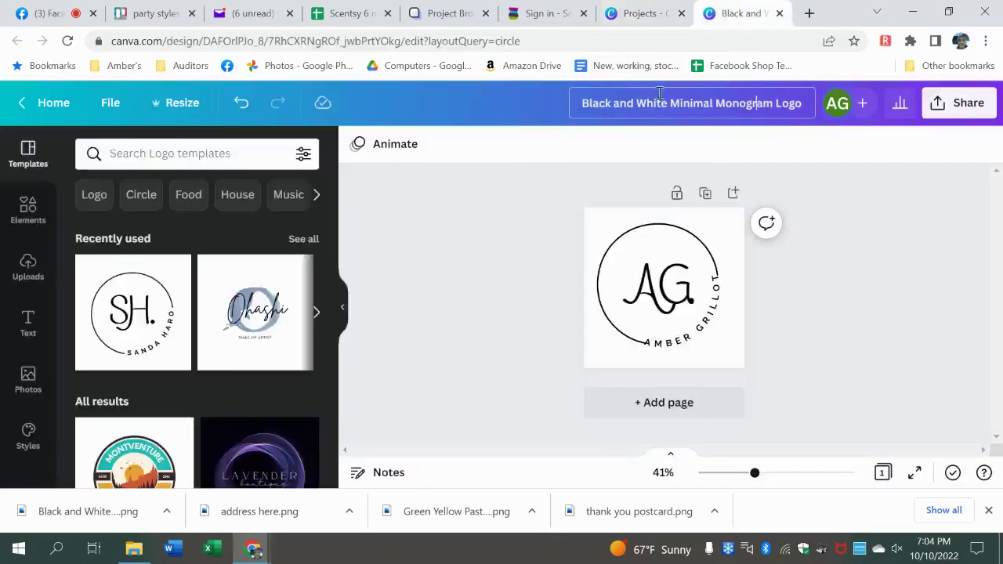
pyautogui.click(801, 104)
pyautogui.press('BackSpace')
pyautogui.press('BackSpace')
pyautogui.press('BackSpace')
pyautogui.press('BackSpace')
pyautogui.press('BackSpace')
pyautogui.press('BackSpace')
pyautogui.press('BackSpace')
pyautogui.press('BackSpace')
pyautogui.press('BackSpace')
pyautogui.press('BackSpace')
pyautogui.press('BackSpace')
pyautogui.press('BackSpace')
pyautogui.press('BackSpace')
pyautogui.press('BackSpace')
pyautogui.press('BackSpace')
pyautogui.press('BackSpace')
pyautogui.press('BackSpace')
pyautogui.press('BackSpace')
pyautogui.press('BackSpace')
pyautogui.press('BackSpace')
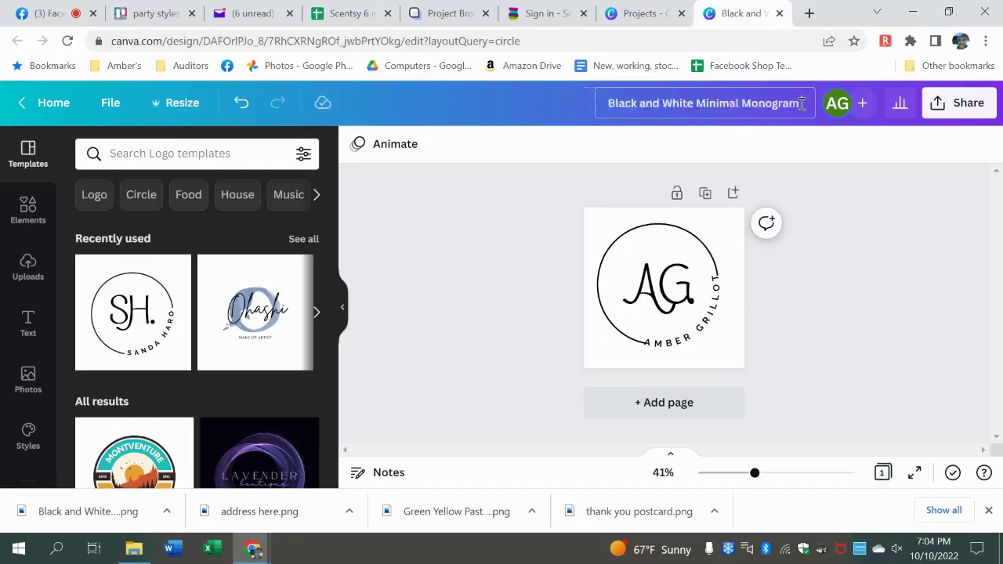
pyautogui.press('BackSpace')
pyautogui.press('BackSpace')
pyautogui.write('Rou')
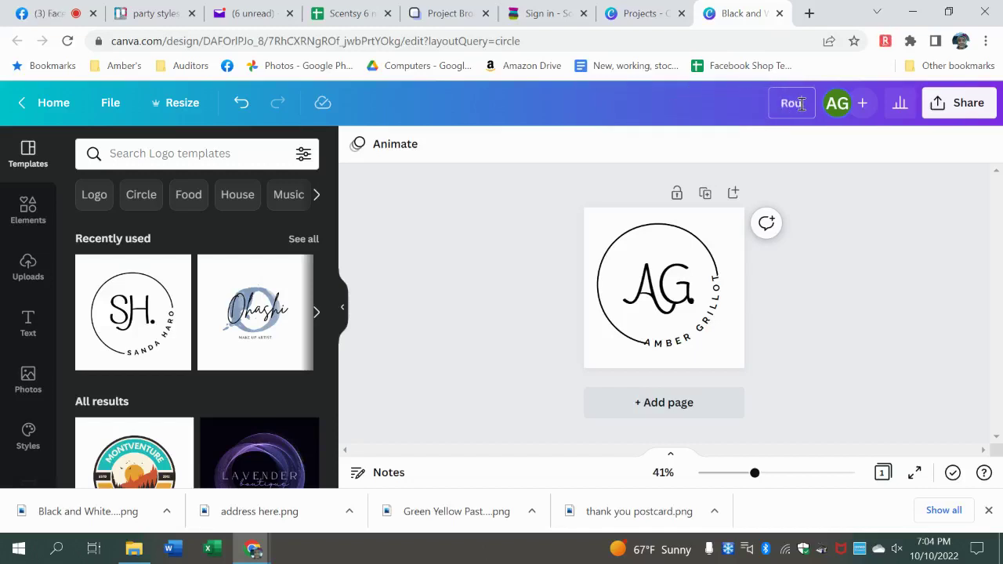
pyautogui.write('nd circle')
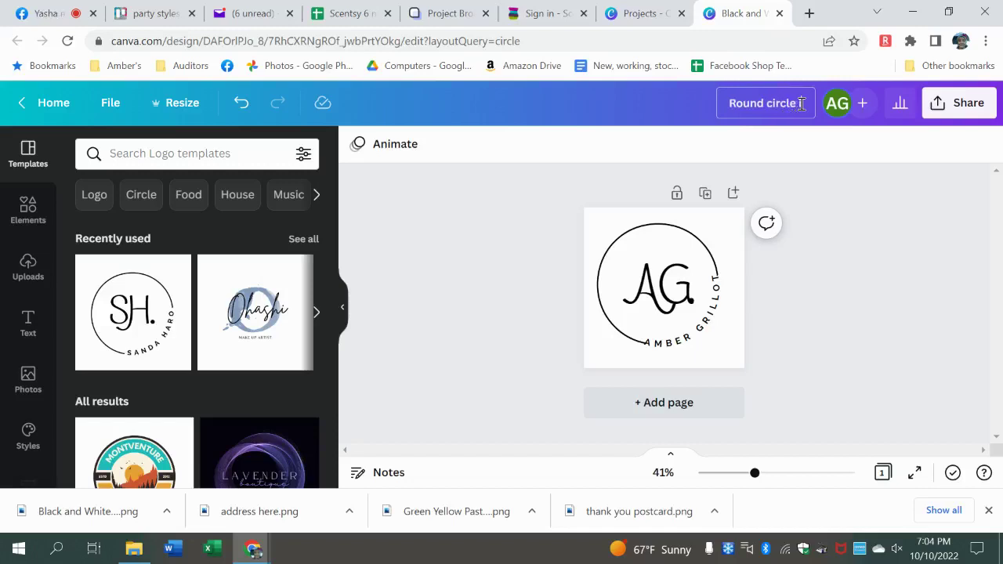
pyautogui.write(' initial label')
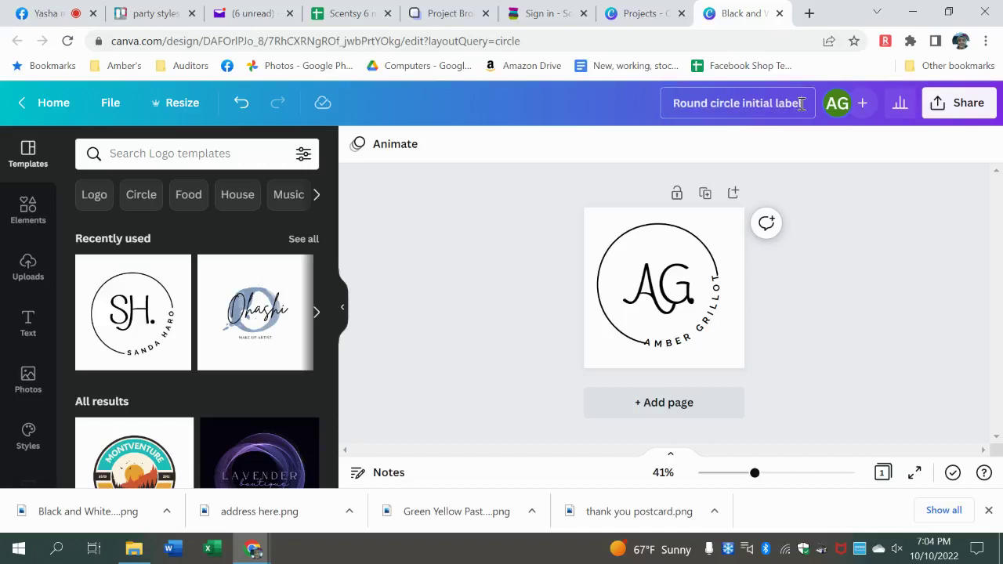
pyautogui.press('Return')
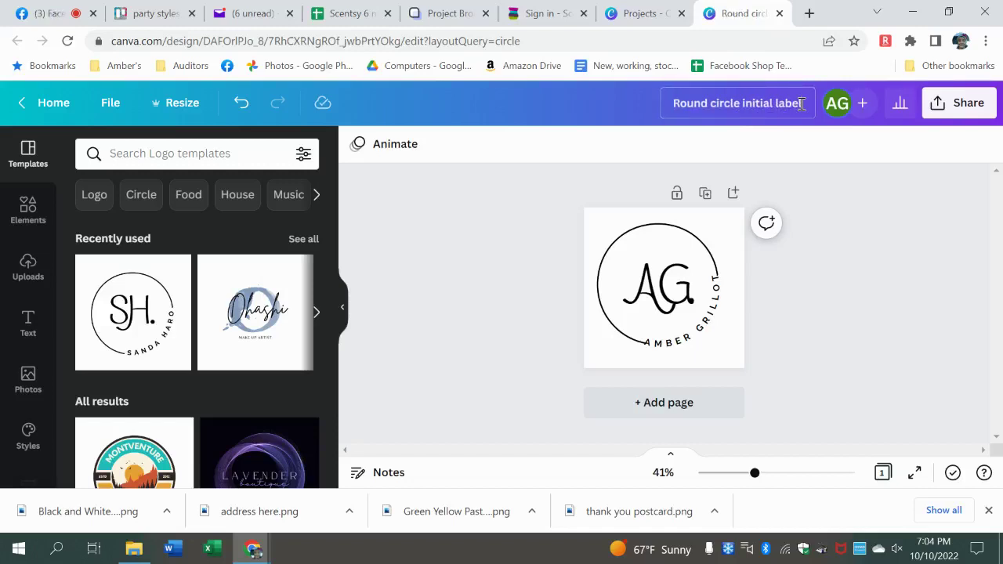
pyautogui.click(779, 13)
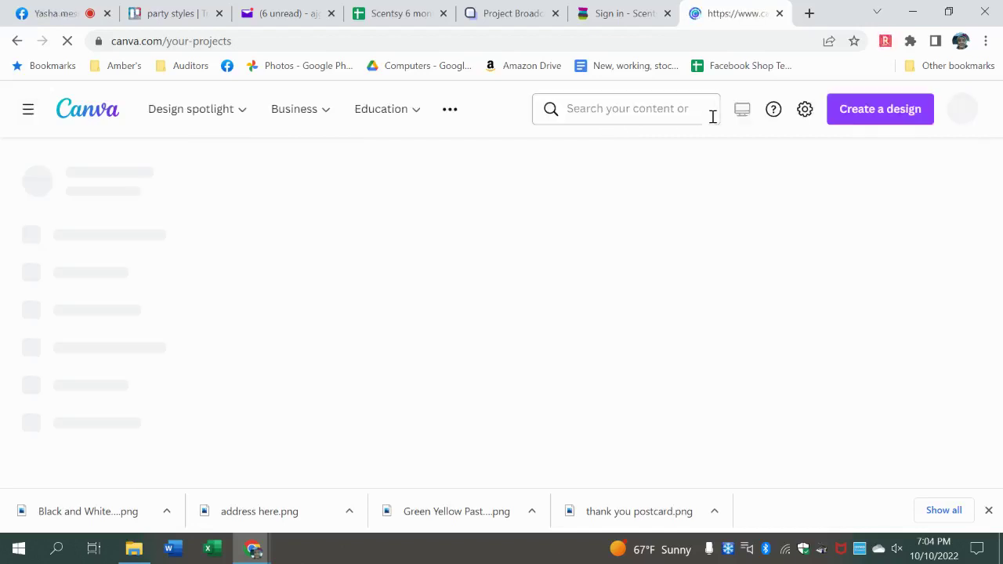
# - Search your projects for 'round circle' to list the renamed logo design
pyautogui.click(660, 111)
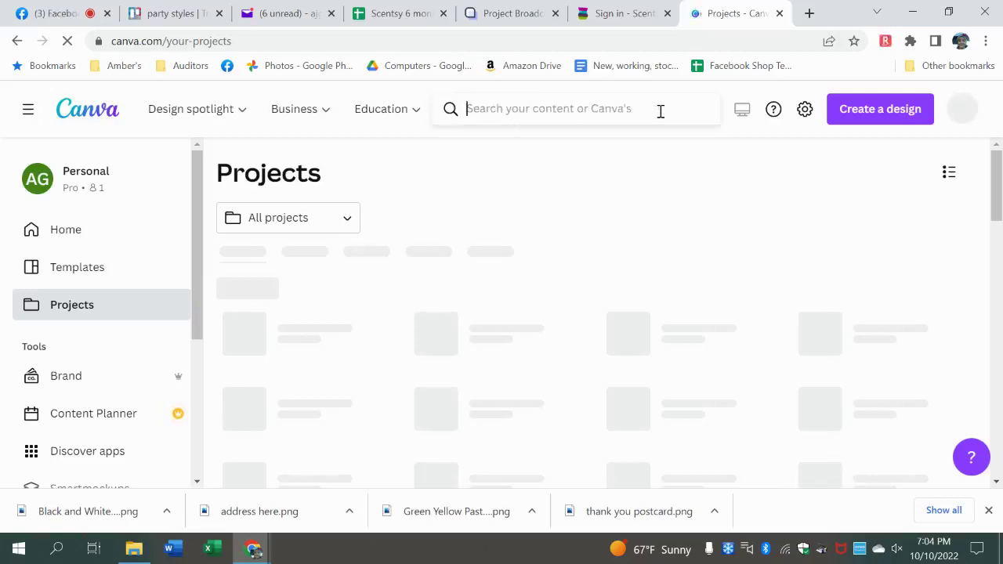
pyautogui.write('rou')
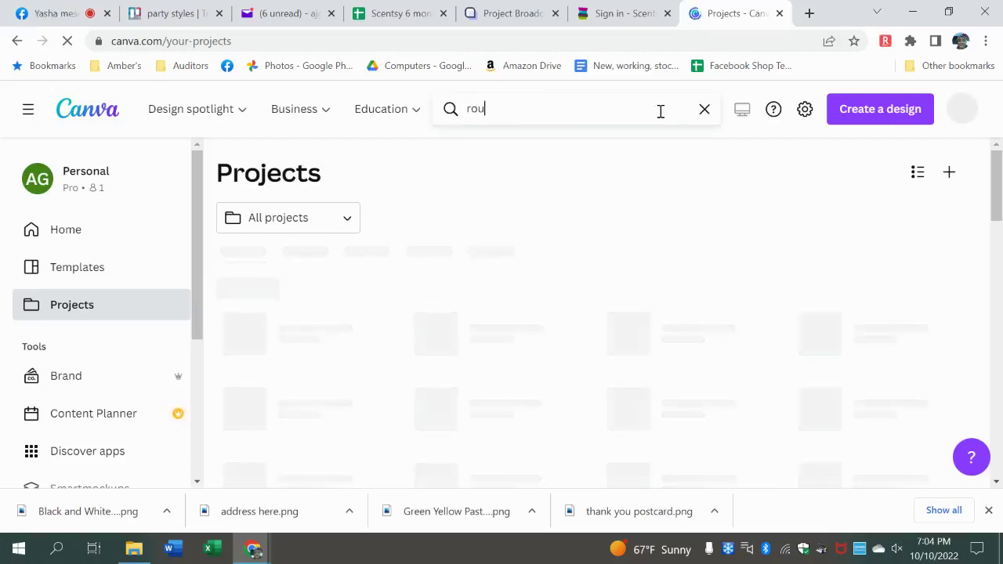
pyautogui.write('nd circle')
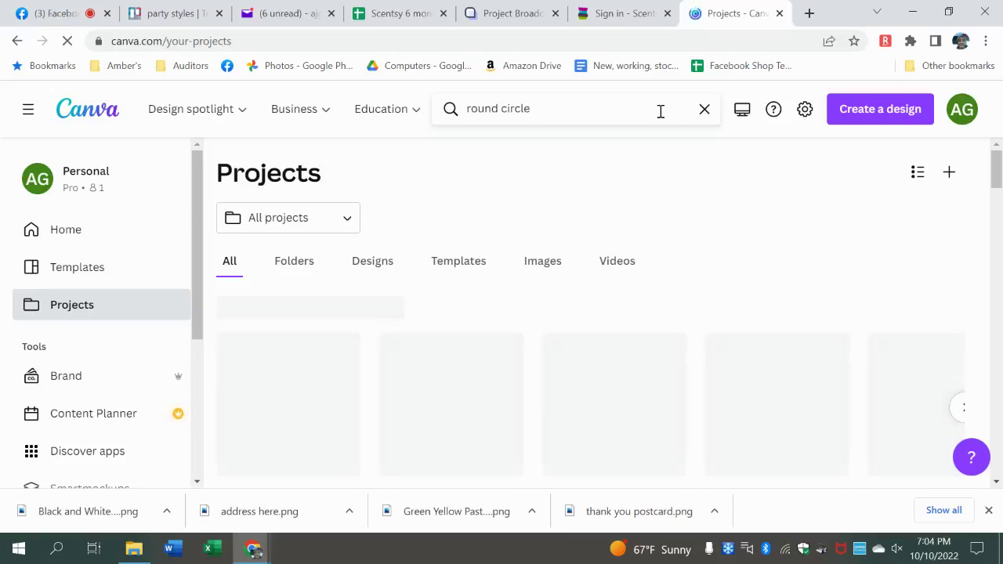
pyautogui.click(661, 111)
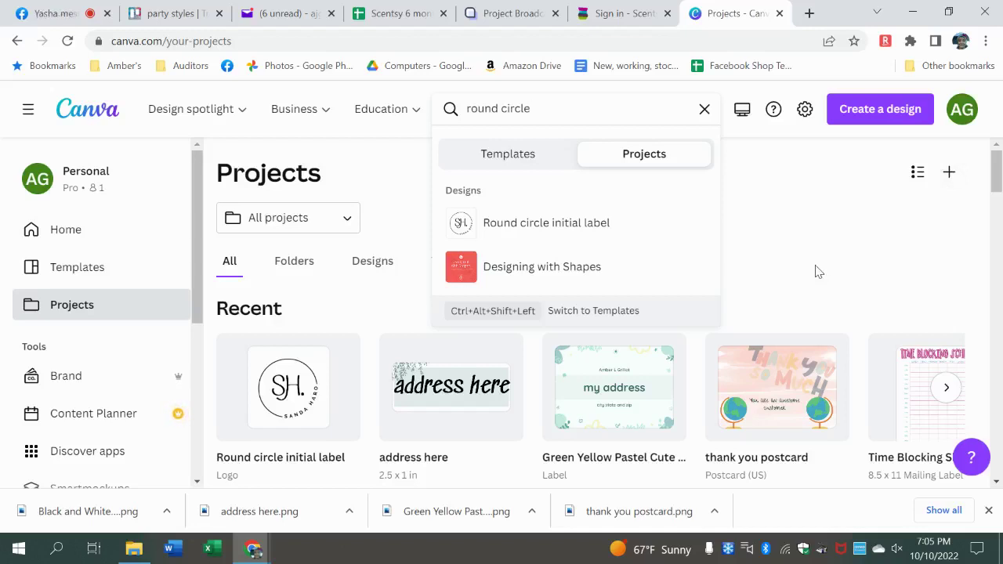
pyautogui.click(837, 206)
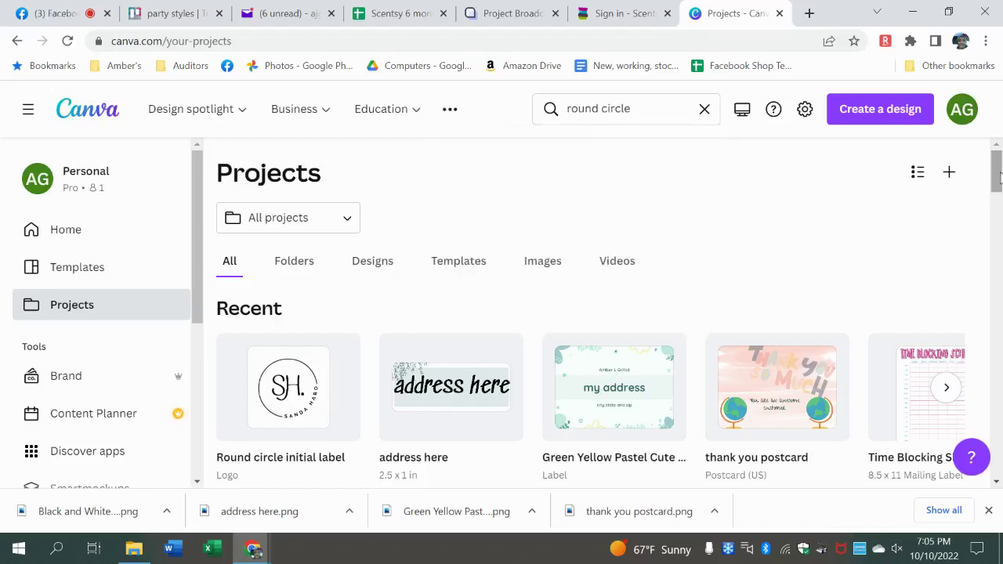
pyautogui.moveTo(999, 177); pyautogui.dragTo(1000, 218)
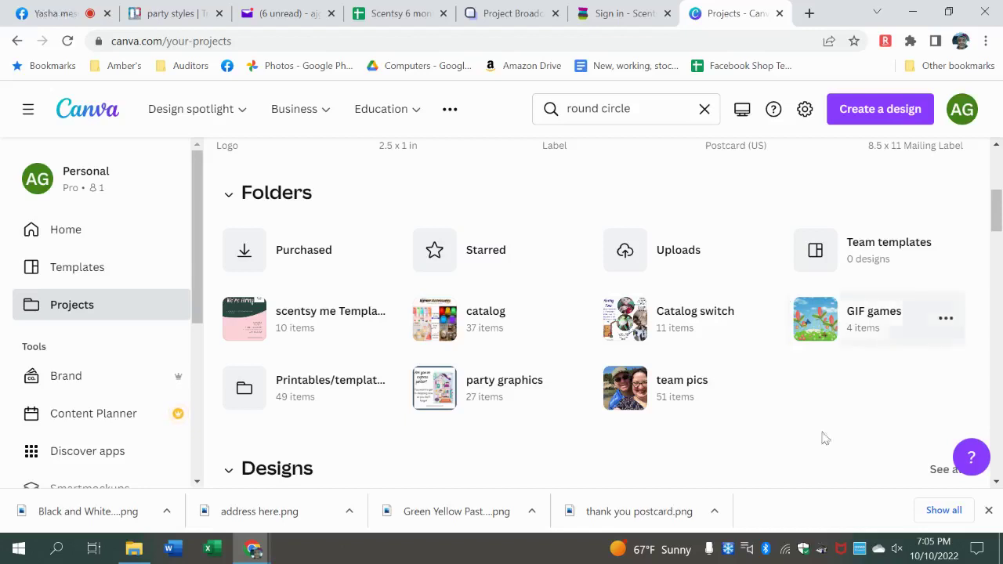
# - Browse the catalog folder, preview the cleaning design, then go back to Projects
pyautogui.click(487, 342)
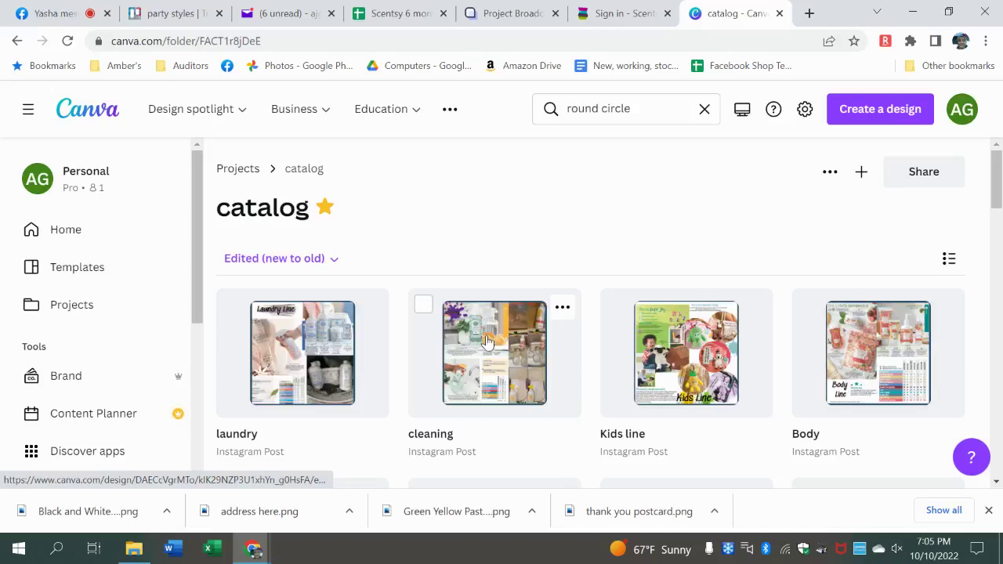
pyautogui.click(506, 333)
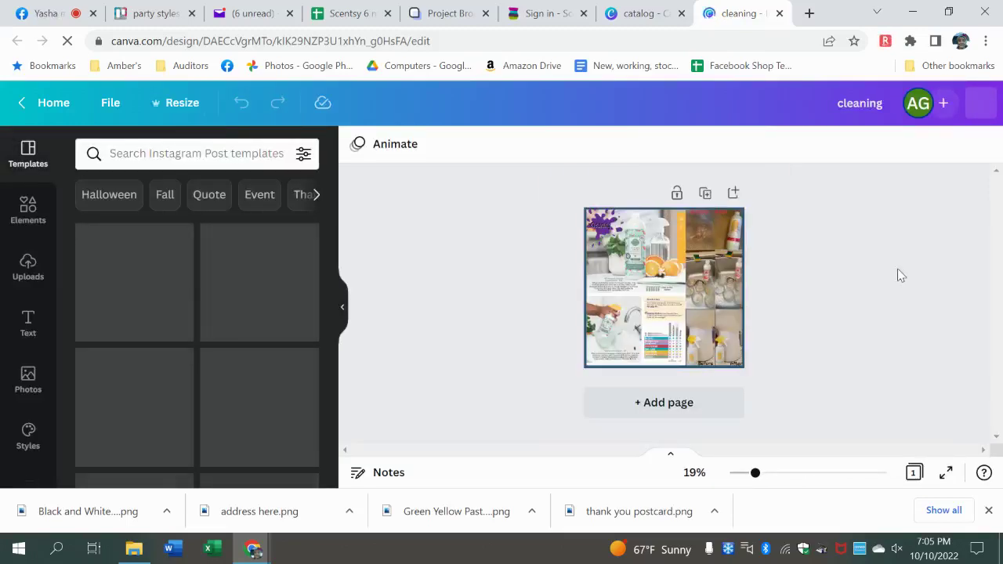
pyautogui.click(779, 14)
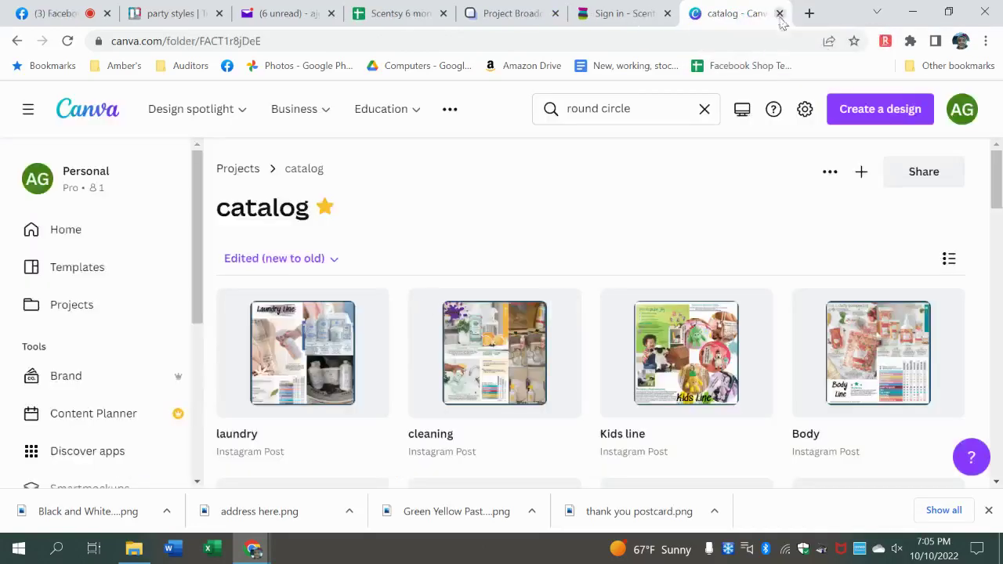
pyautogui.moveTo(997, 175); pyautogui.dragTo(997, 244)
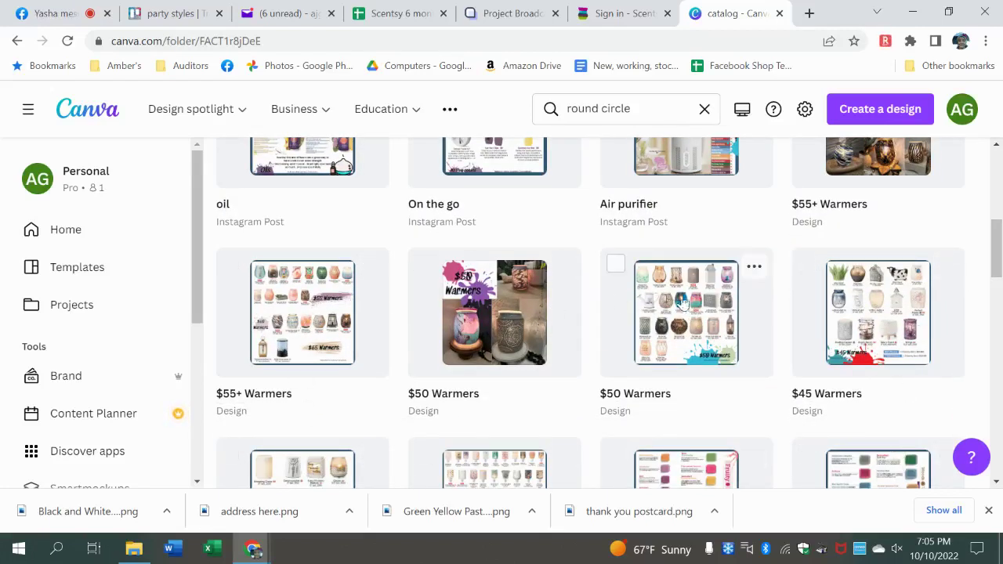
pyautogui.scroll(5, 995, 296)
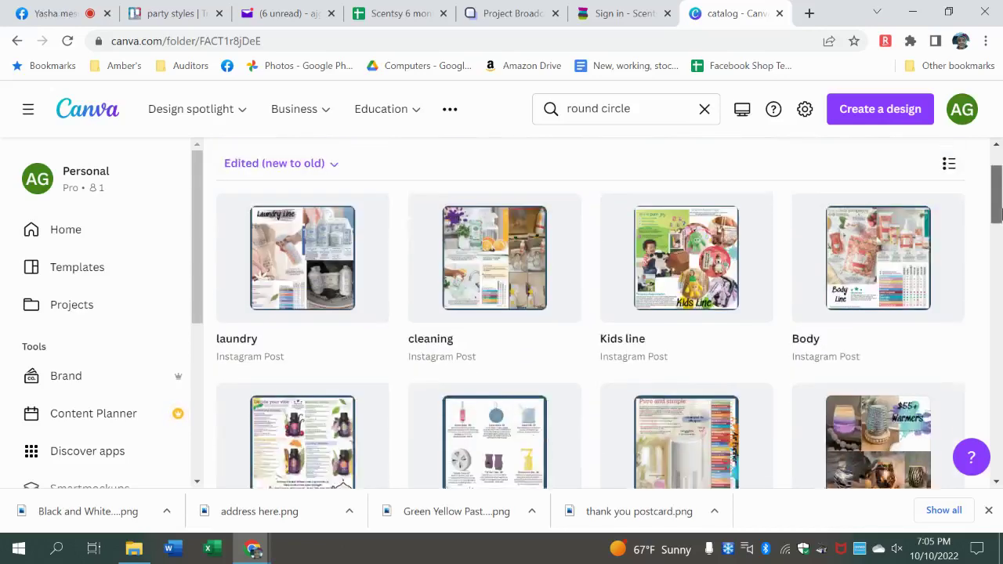
pyautogui.click(17, 41)
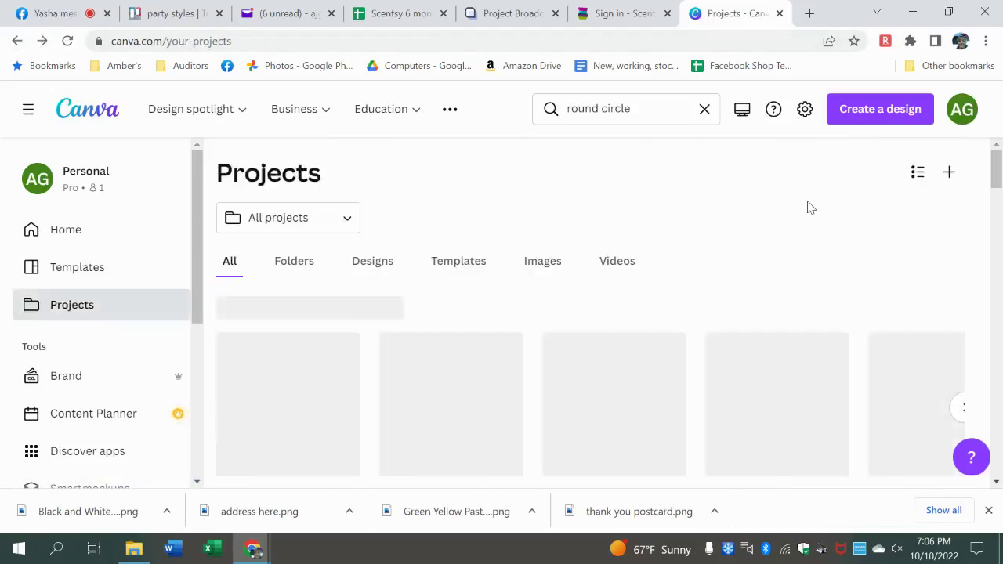
pyautogui.moveTo(996, 186); pyautogui.dragTo(992, 196)
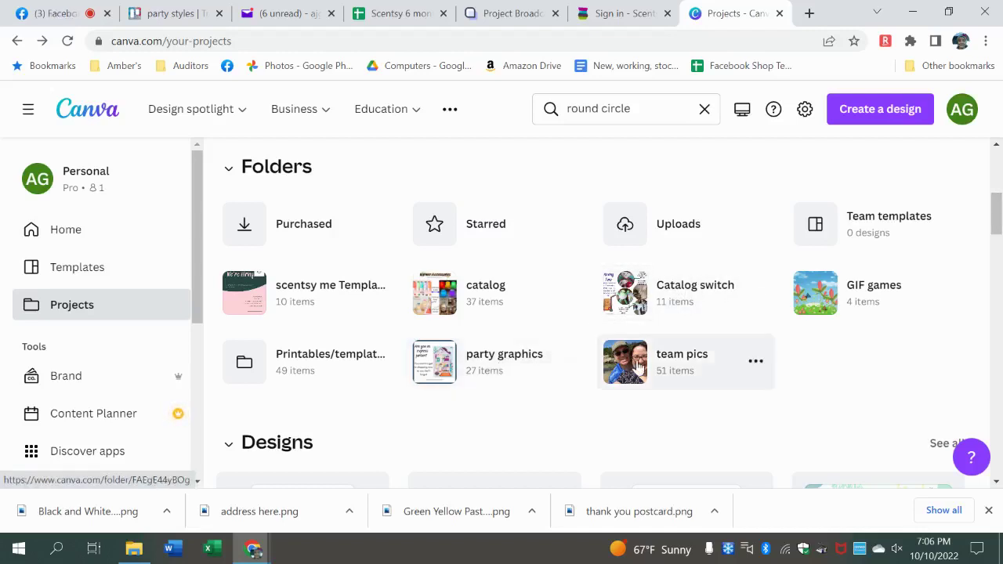
# - Open the Printables/templates folder and scroll through its saved designs
pyautogui.click(264, 365)
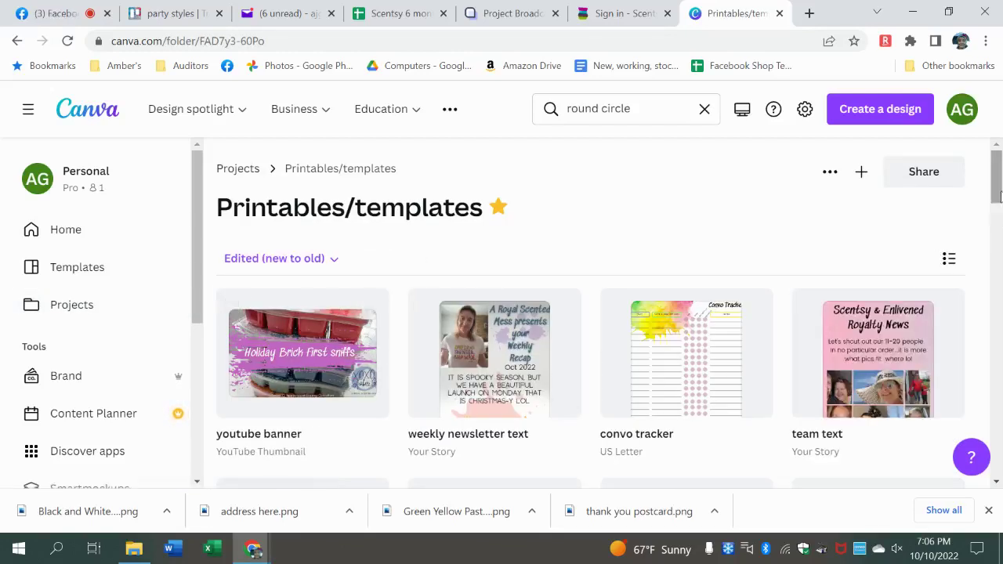
pyautogui.scroll(-2, 999, 196)
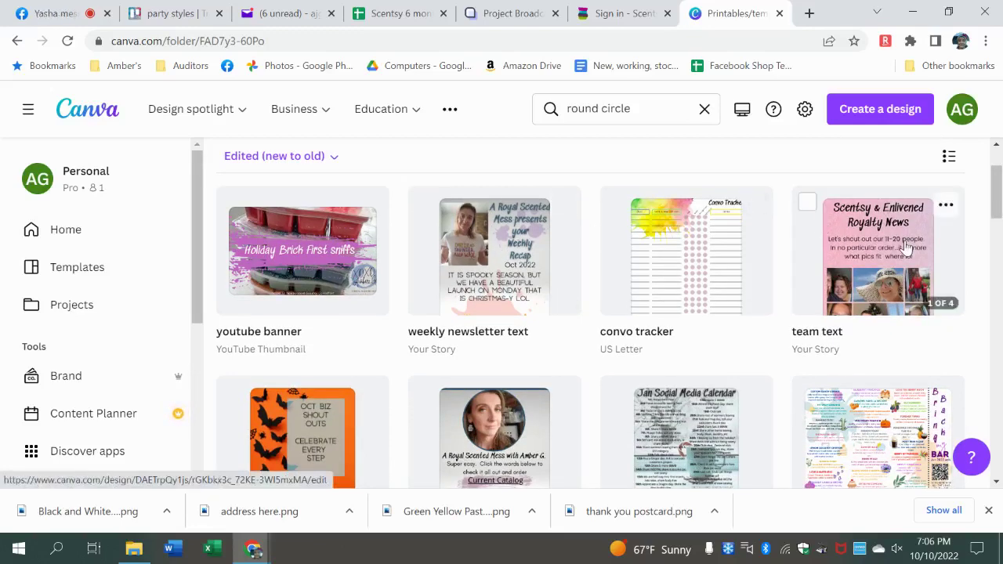
pyautogui.scroll(-3, 997, 196)
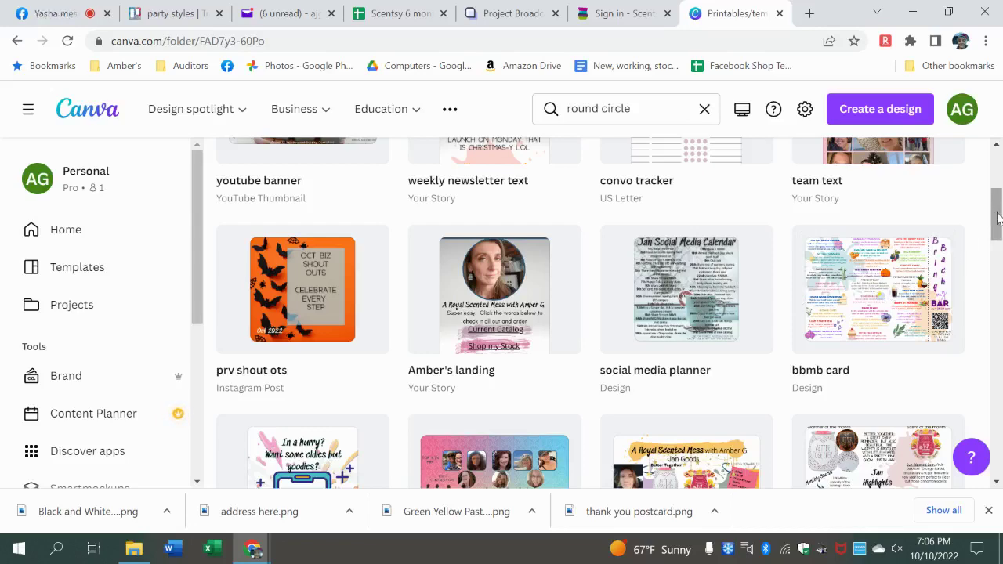
pyautogui.moveTo(997, 215); pyautogui.dragTo(997, 247)
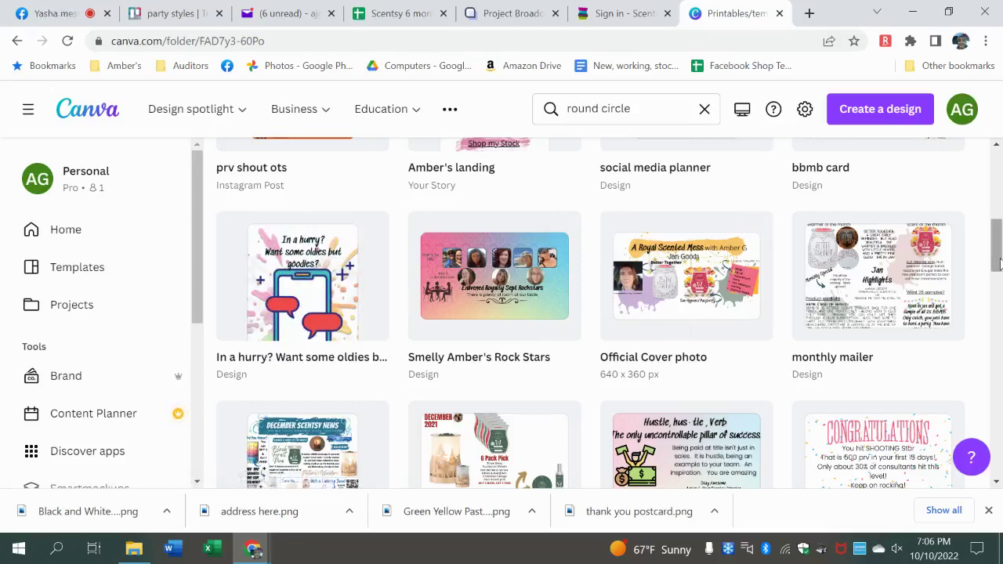
pyautogui.moveTo(998, 266); pyautogui.dragTo(999, 141)
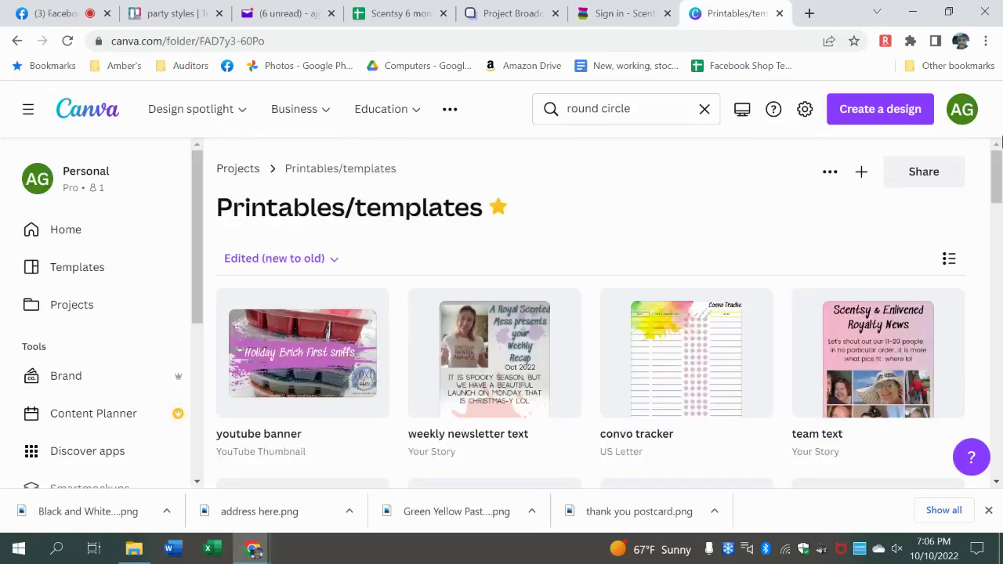
# - Search projects for 'thank you post', open the thank you postcard, and show Elements
pyautogui.click(640, 110)
pyautogui.press('BackSpace')
pyautogui.press('BackSpace')
pyautogui.press('BackSpace')
pyautogui.press('BackSpace')
pyautogui.press('BackSpace')
pyautogui.press('BackSpace')
pyautogui.press('BackSpace')
pyautogui.press('BackSpace')
pyautogui.press('BackSpace')
pyautogui.press('BackSpace')
pyautogui.press('BackSpace')
pyautogui.press('BackSpace')
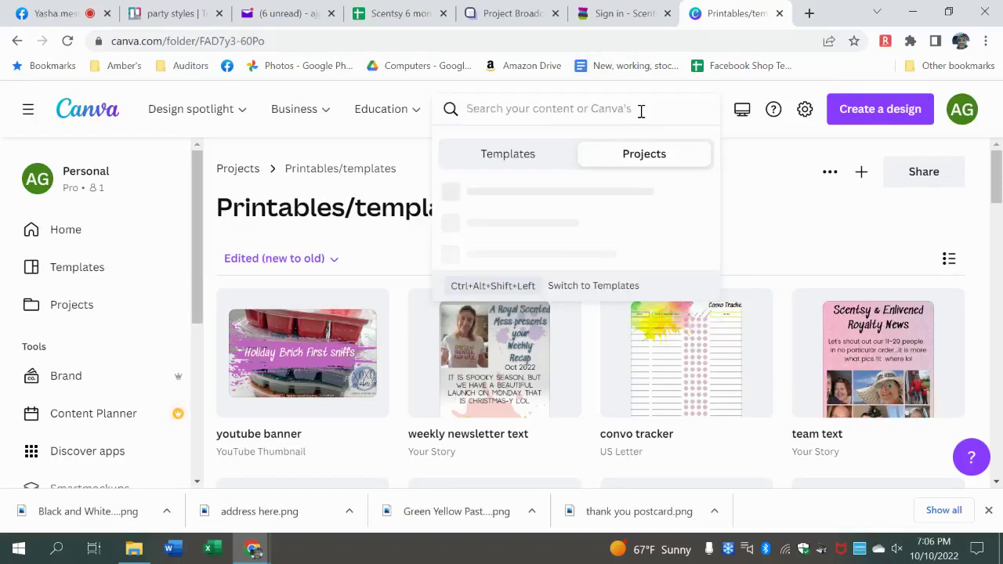
pyautogui.write('thank you post card')
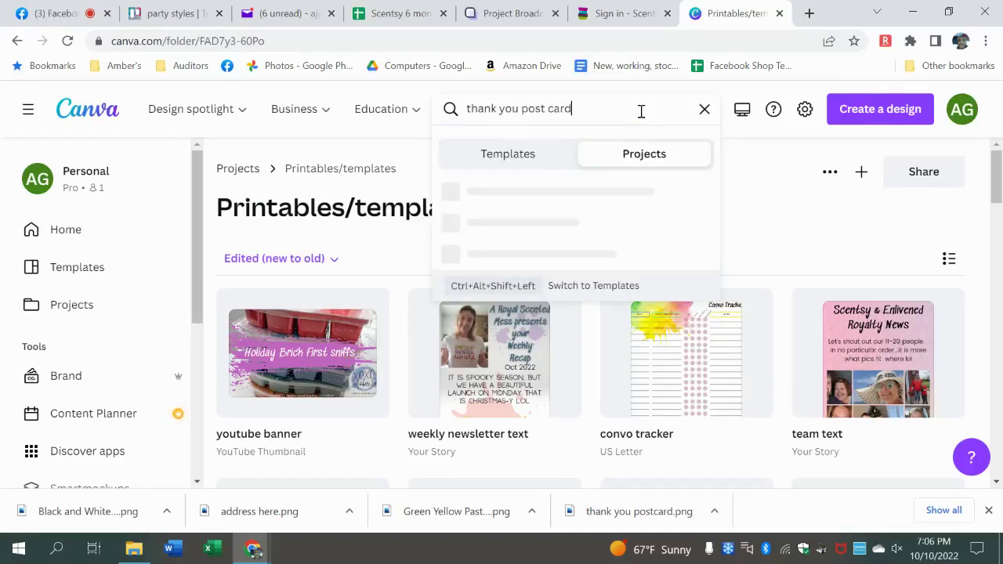
pyautogui.press('Return')
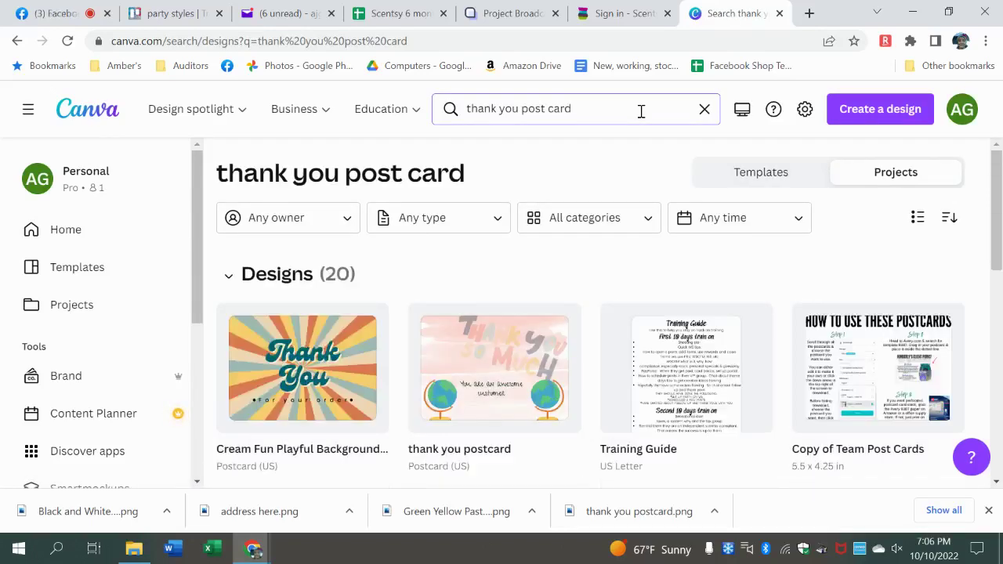
pyautogui.click(517, 383)
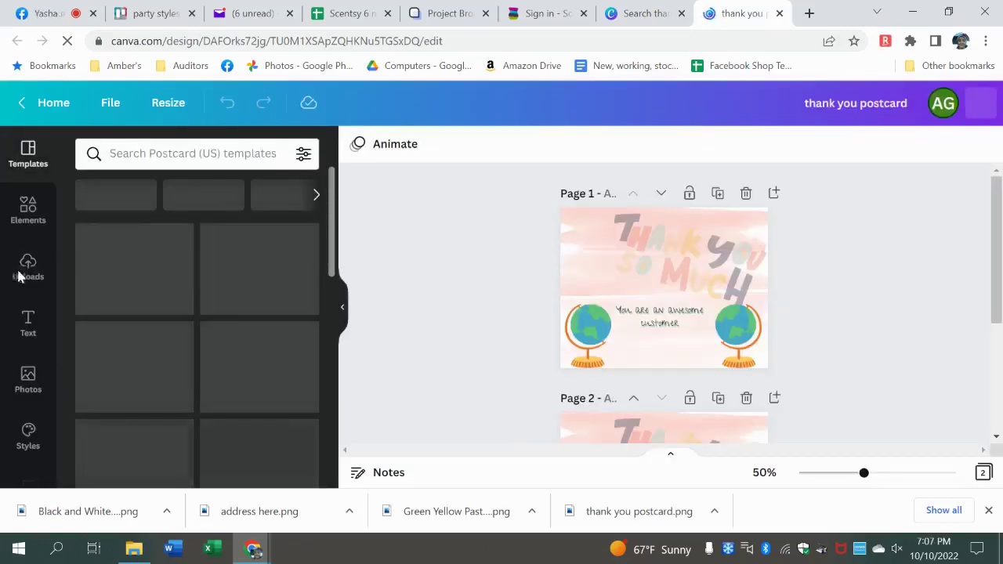
pyautogui.click(143, 153)
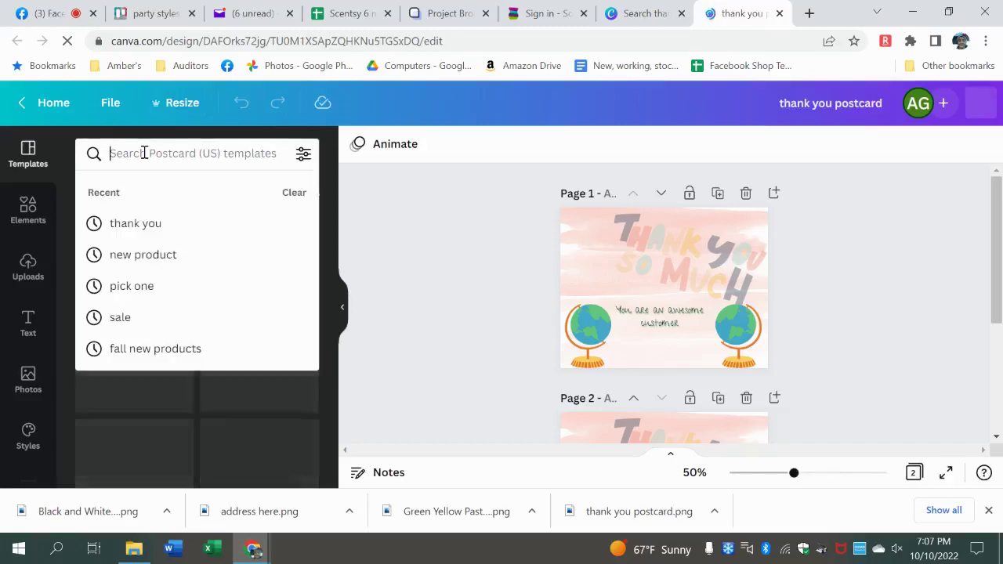
pyautogui.click(32, 214)
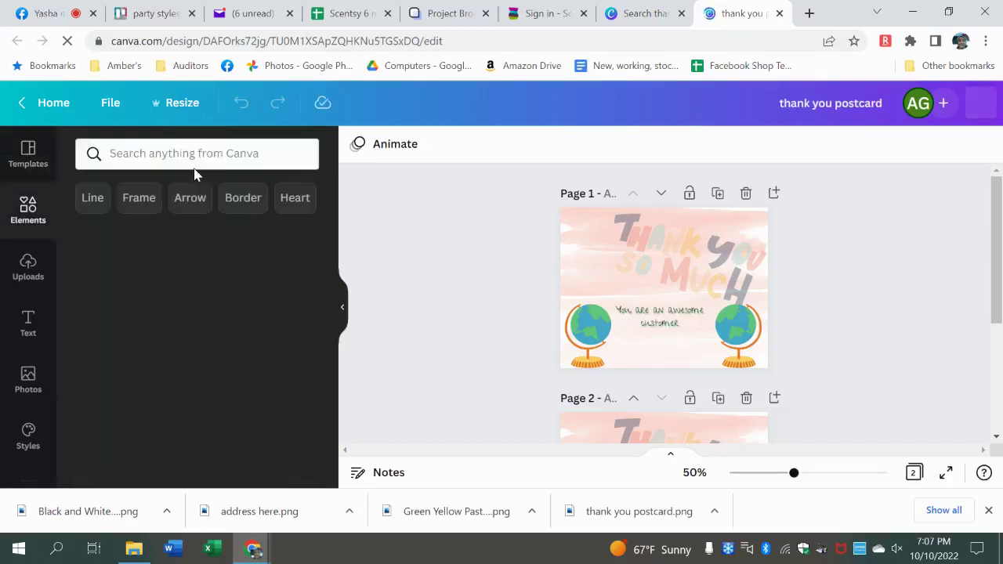
# - Search the elements library for 'halloween'
pyautogui.press('l')
pyautogui.click(192, 157)
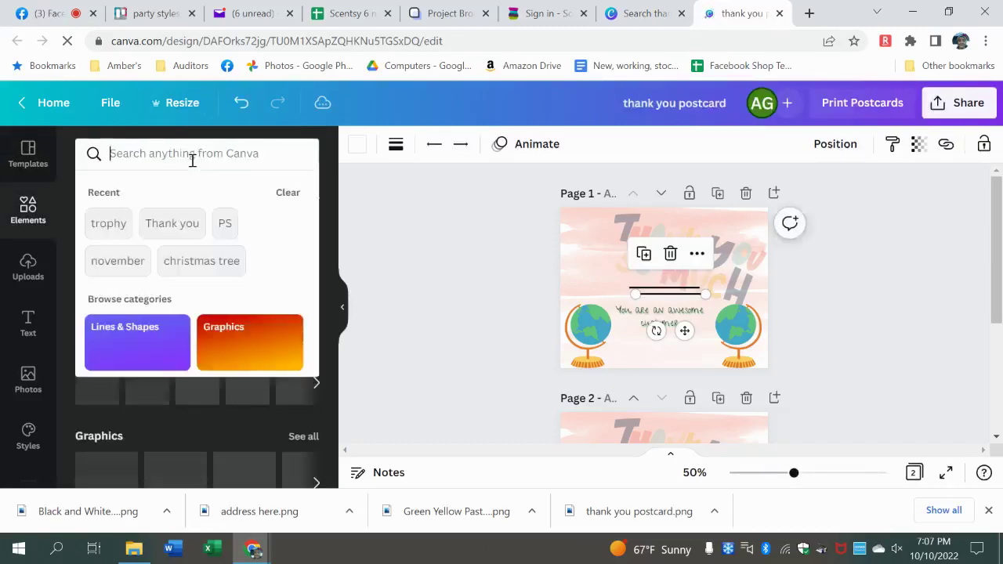
pyautogui.write('hallowenn')
pyautogui.press('BackSpace')
pyautogui.press('BackSpace')
pyautogui.write('eb')
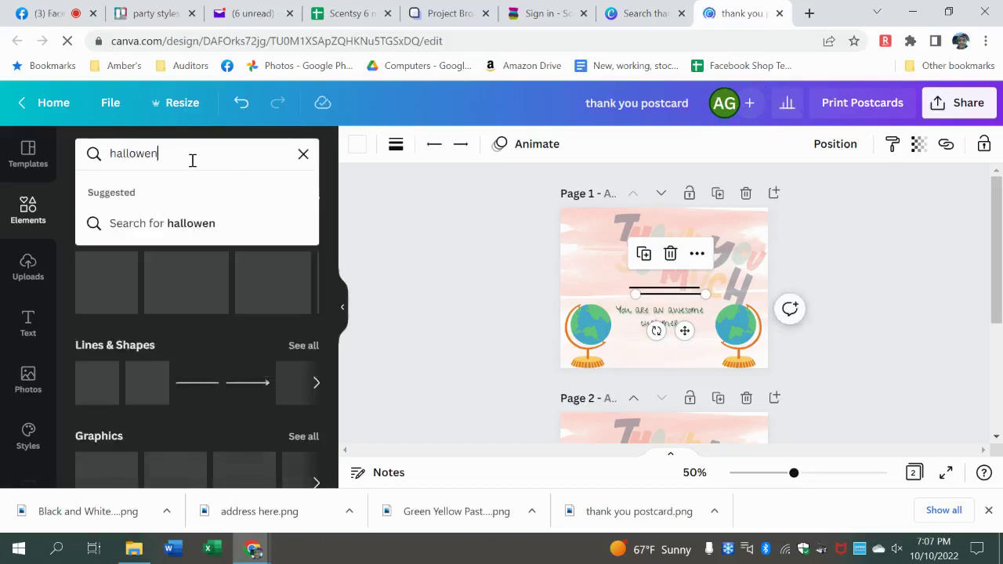
pyautogui.press('Return')
pyautogui.click(192, 160)
pyautogui.press('BackSpace')
pyautogui.write('n')
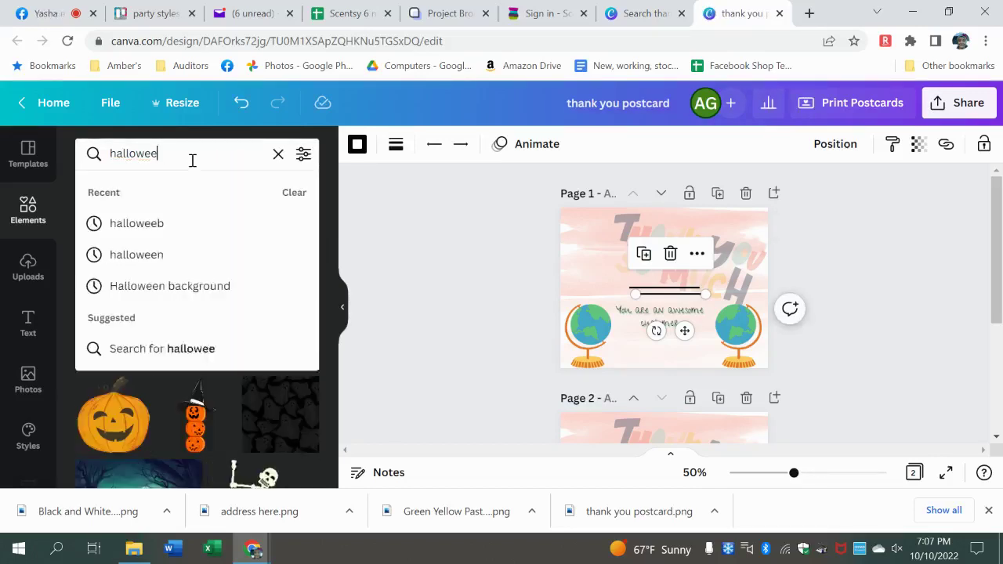
pyautogui.press('Return')
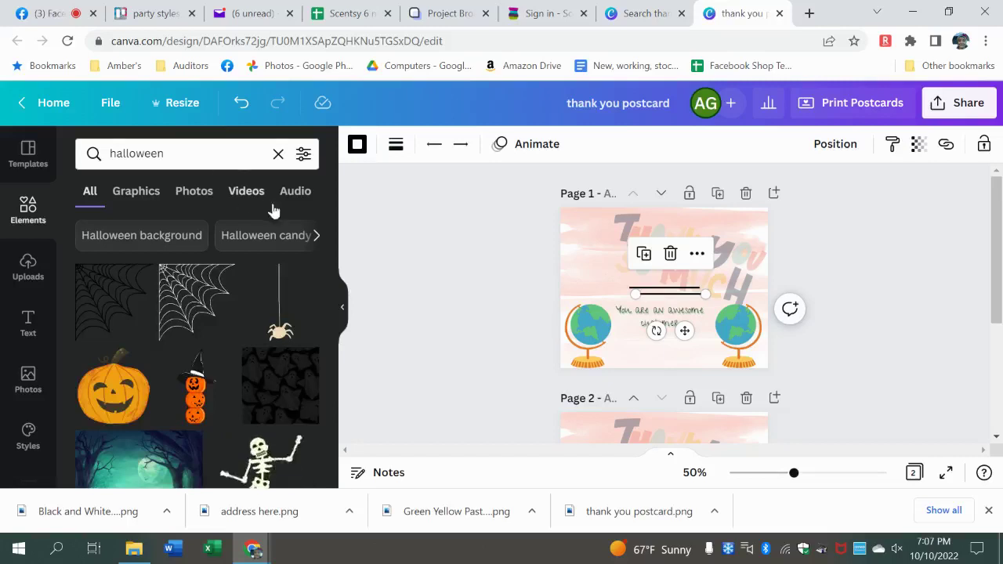
# - Add the green Halloween forest image and stretch it to cover page 1
pyautogui.moveTo(130, 482); pyautogui.dragTo(587, 262)
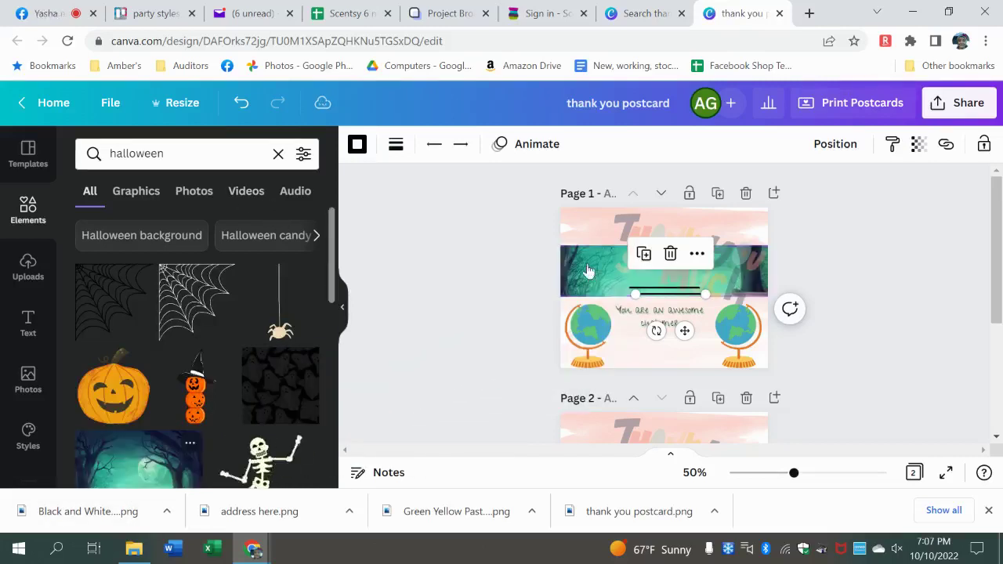
pyautogui.click(670, 300)
pyautogui.doubleClick(670, 300)
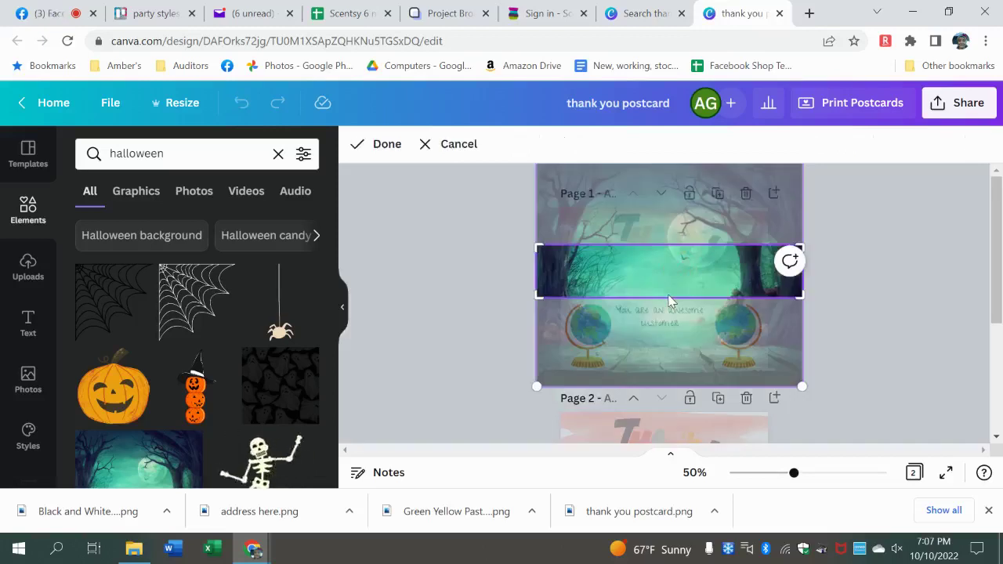
pyautogui.click(458, 144)
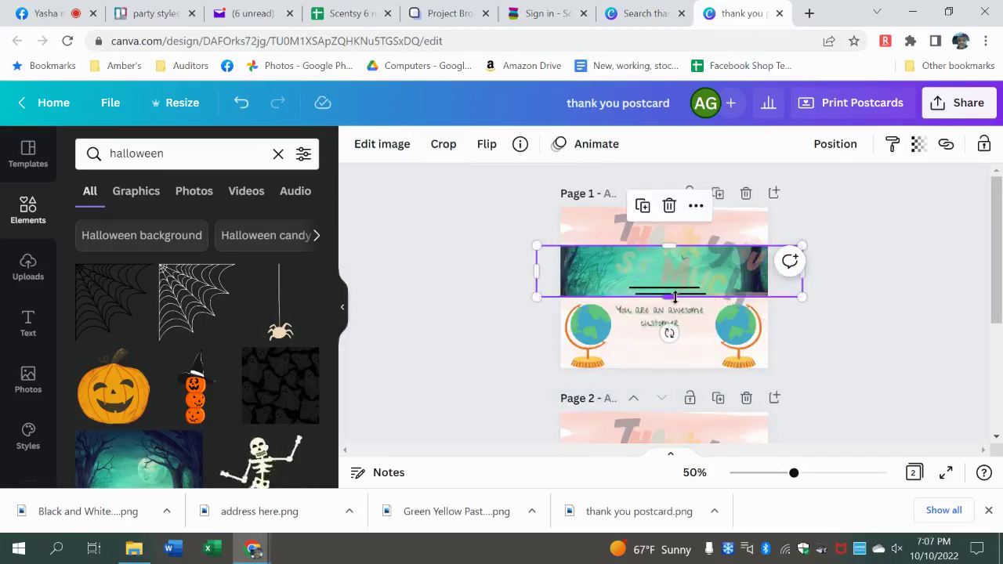
pyautogui.moveTo(669, 333); pyautogui.dragTo(669, 334)
pyautogui.moveTo(670, 296); pyautogui.dragTo(670, 368)
pyautogui.moveTo(670, 246); pyautogui.dragTo(670, 206)
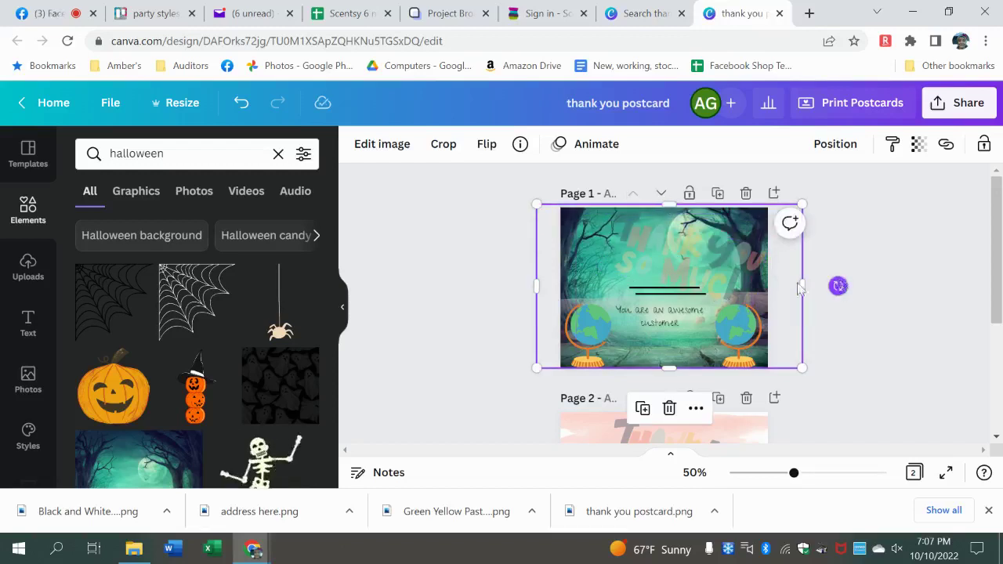
# - Delete the purple line above the 'You are an awesome customer' text
pyautogui.click(660, 295)
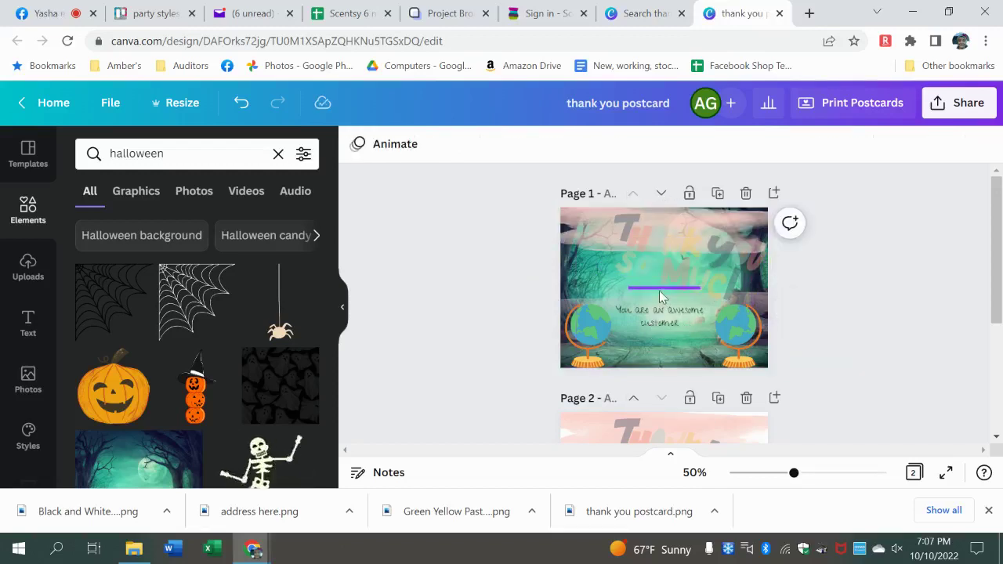
pyautogui.click(659, 292)
pyautogui.press('Delete')
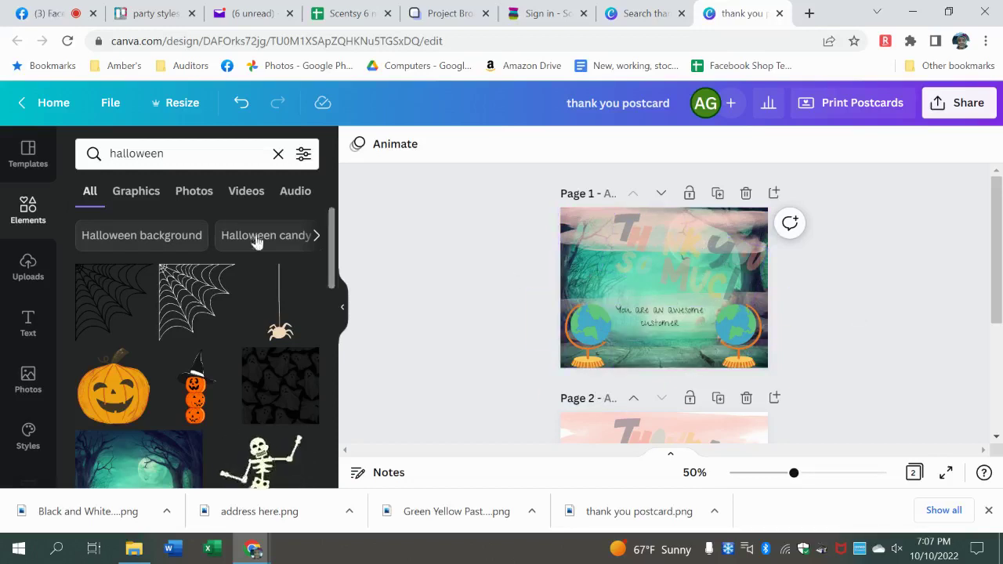
# - Search the elements library for Thanksgiving graphics ('thankgivng')
pyautogui.click(192, 153)
pyautogui.press('BackSpace')
pyautogui.press('BackSpace')
pyautogui.press('BackSpace')
pyautogui.press('BackSpace')
pyautogui.press('BackSpace')
pyautogui.press('BackSpace')
pyautogui.press('BackSpace')
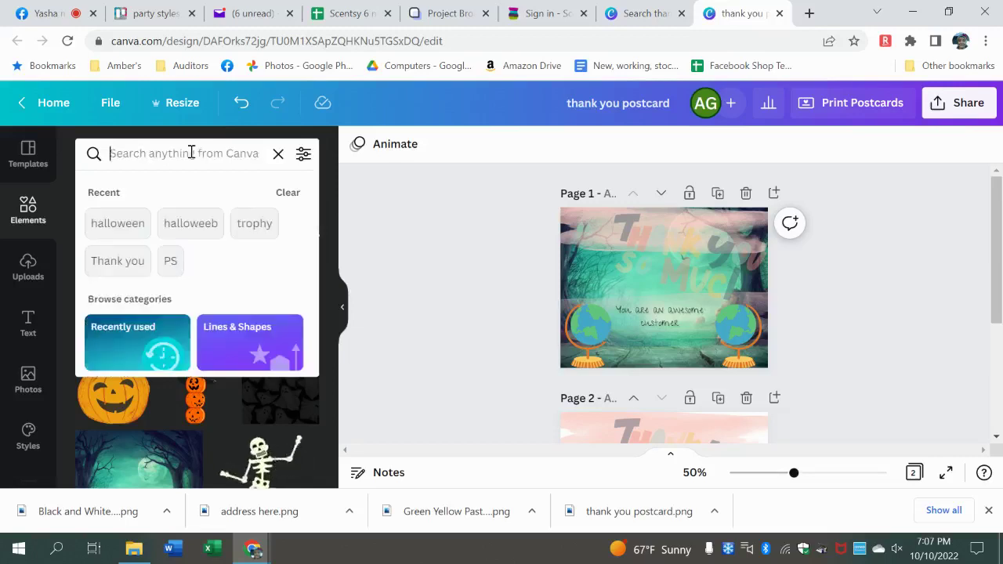
pyautogui.write('thankgi')
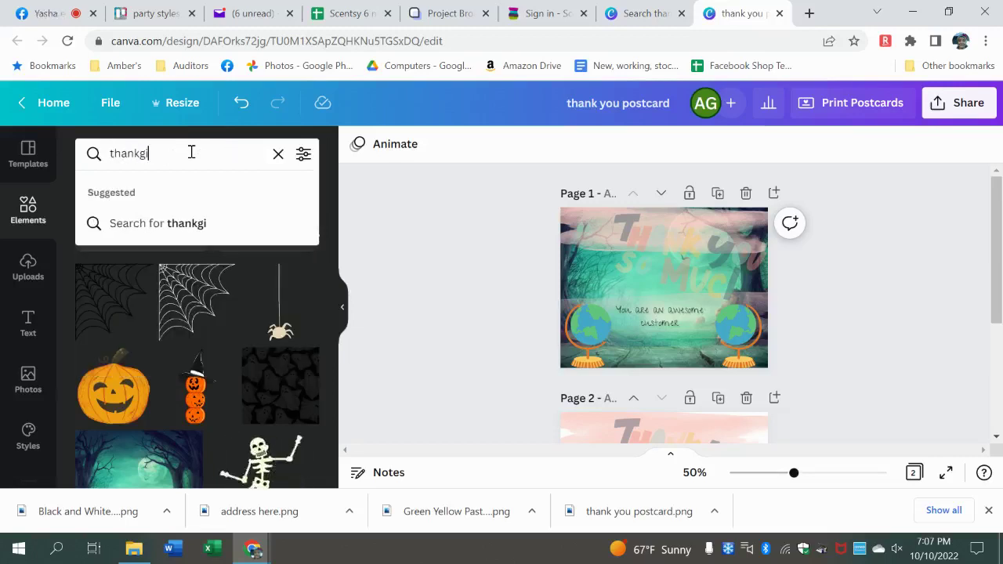
pyautogui.write('vng')
pyautogui.press('Return')
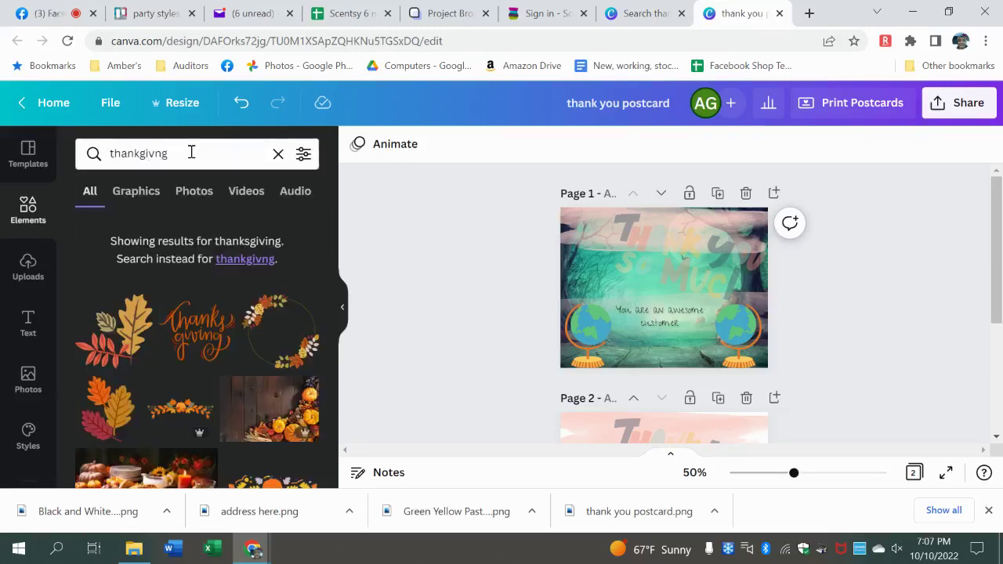
# - Add the wooden autumn pumpkin photo and enlarge it to fill page 1 as background
pyautogui.click(274, 414)
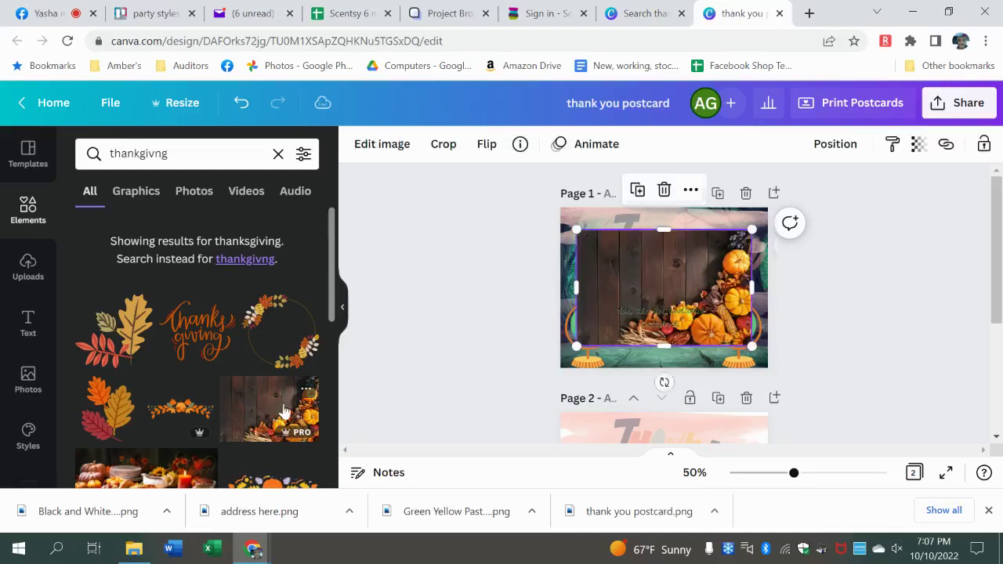
pyautogui.moveTo(630, 251); pyautogui.dragTo(629, 238)
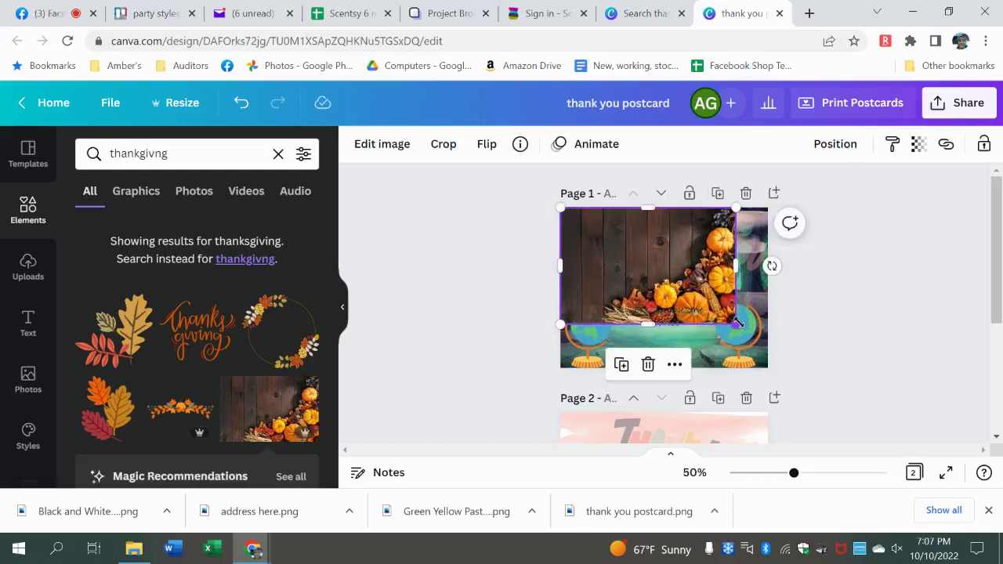
pyautogui.moveTo(739, 323); pyautogui.dragTo(801, 367)
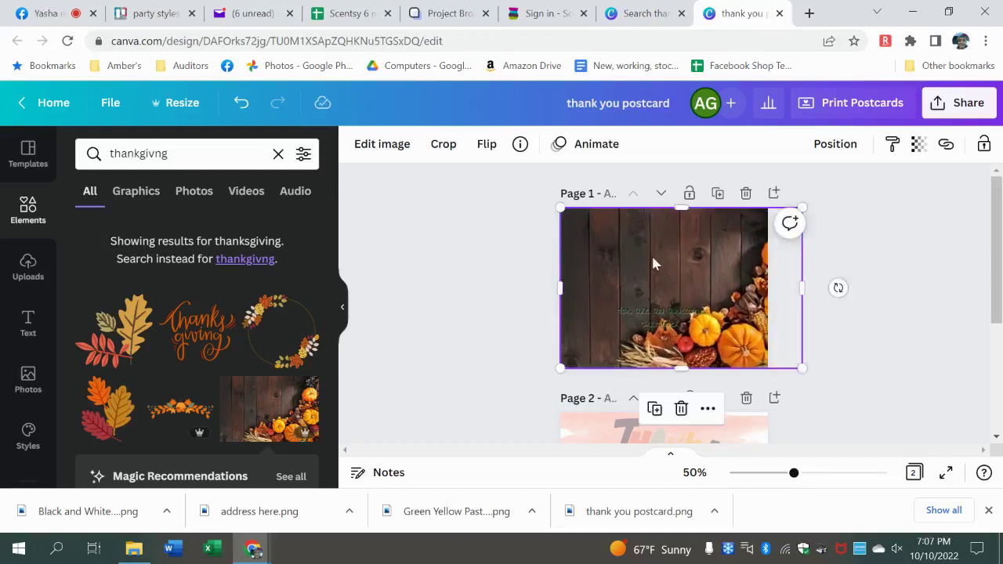
pyautogui.moveTo(653, 258); pyautogui.dragTo(632, 254)
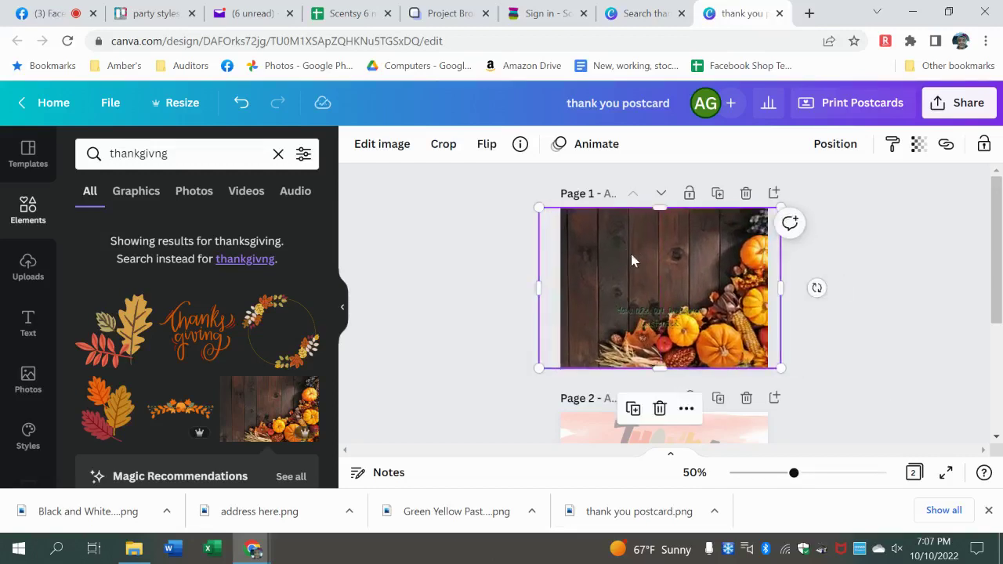
pyautogui.click(858, 271)
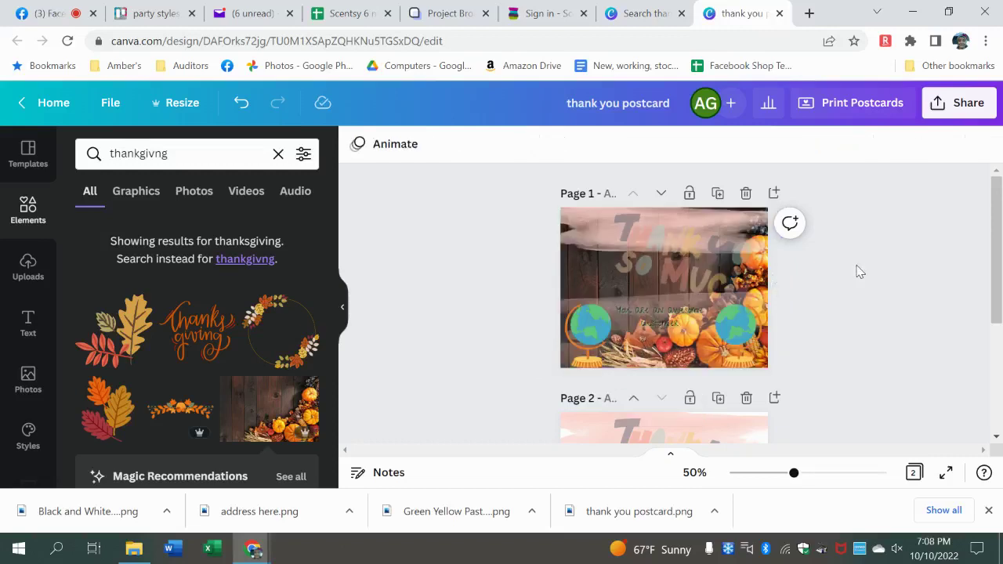
pyautogui.click(599, 222)
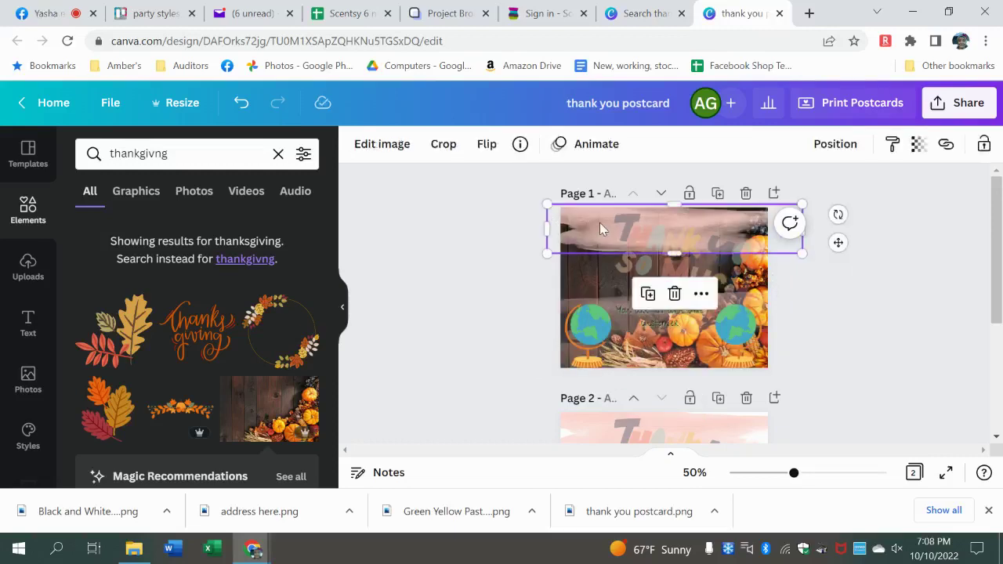
# - Remove the cloud strip and the wood-and-pumpkin background photo from page 1
pyautogui.press('Delete')
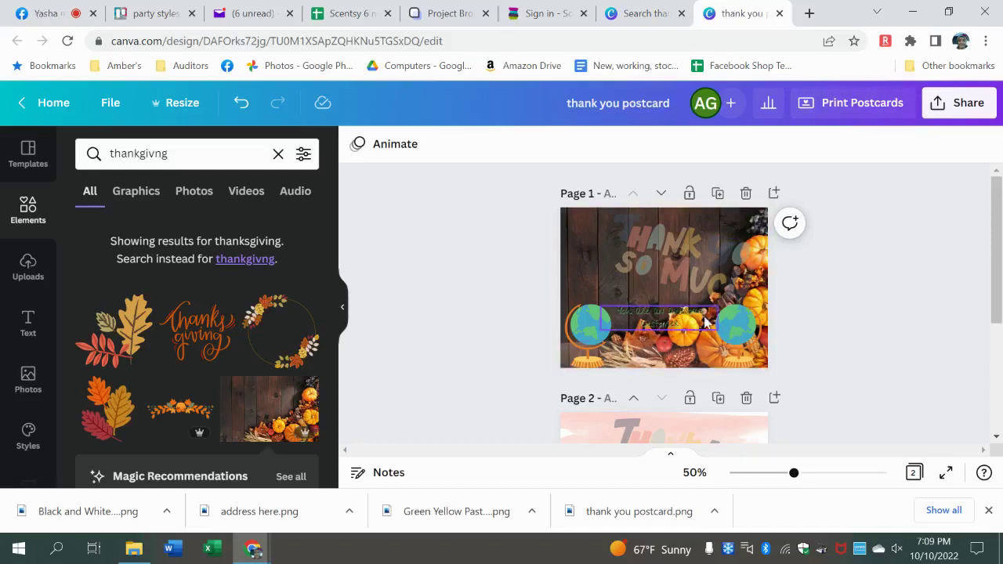
pyautogui.moveTo(333, 223); pyautogui.dragTo(342, 377)
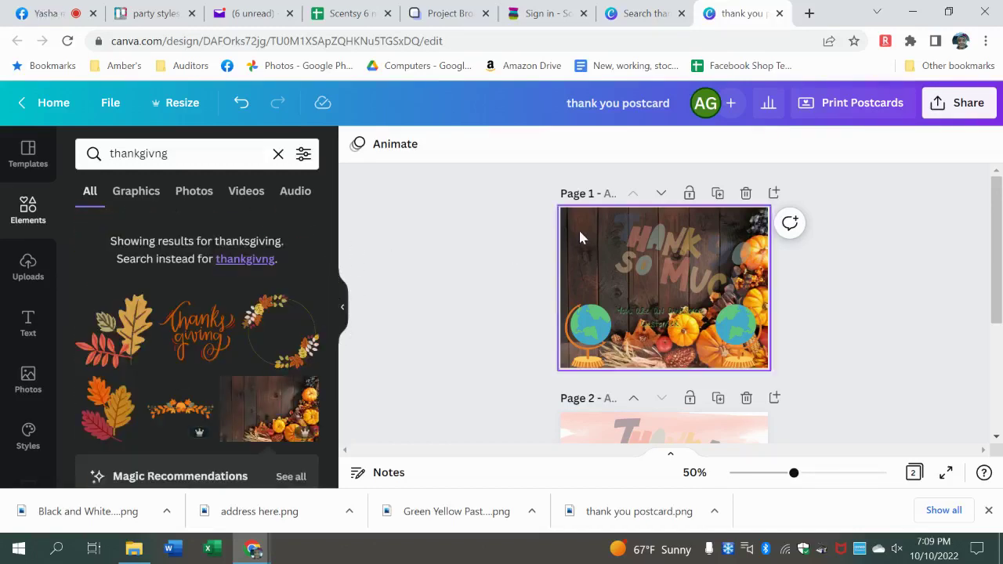
pyautogui.hotkey('ctrl', 'z')
# - Delete both globes and the 'You are an awesome customer' text, keeping THANK YOU SO MUCH
pyautogui.click(647, 266)
pyautogui.click(588, 330)
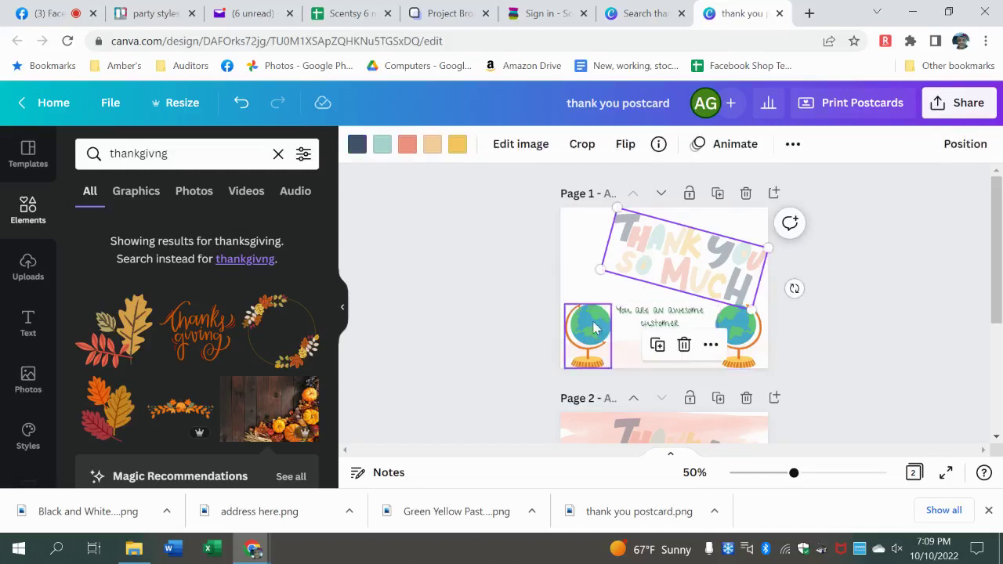
pyautogui.press('Delete')
pyautogui.click(660, 318)
pyautogui.press('Delete')
pyautogui.click(737, 328)
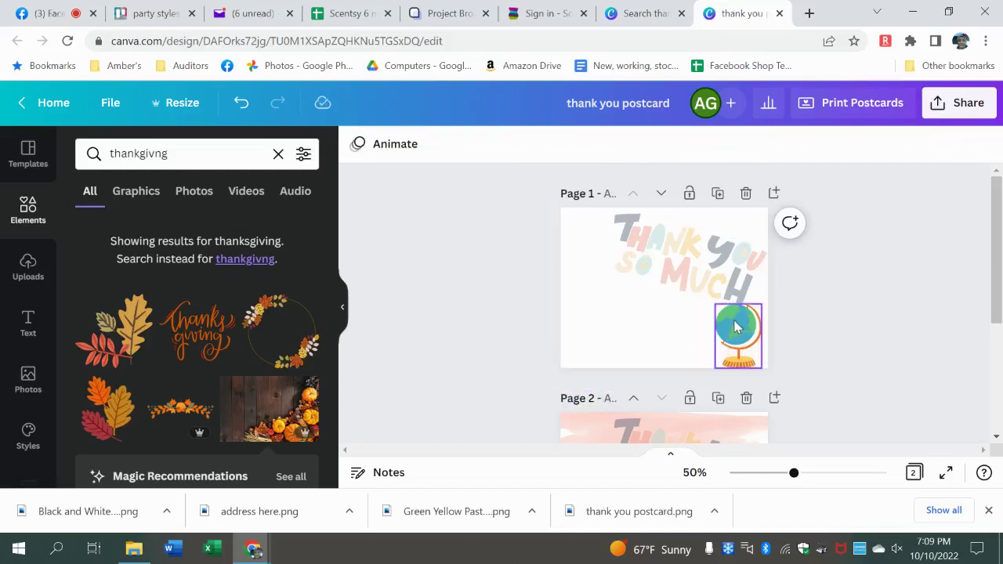
pyautogui.press('Delete')
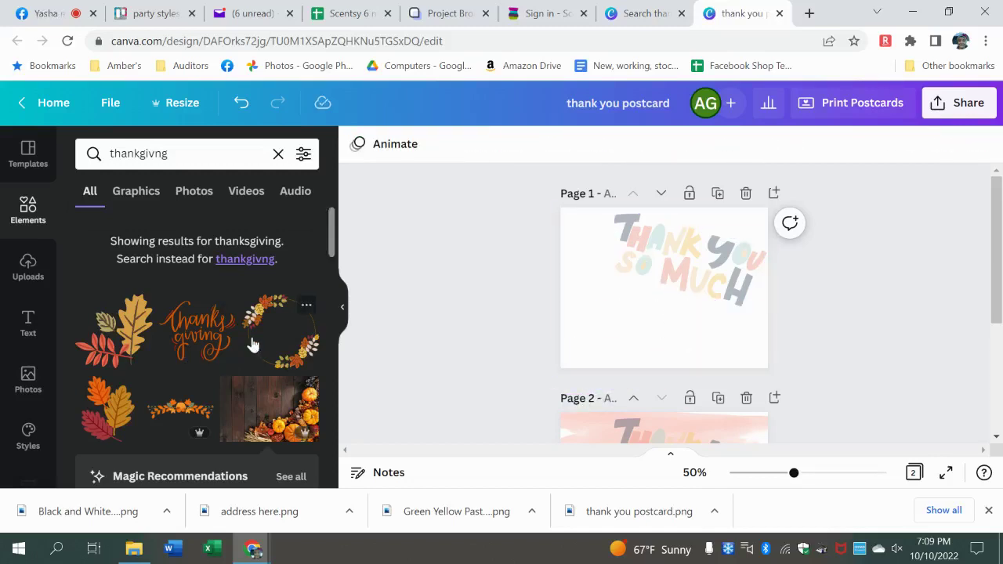
pyautogui.click(249, 345)
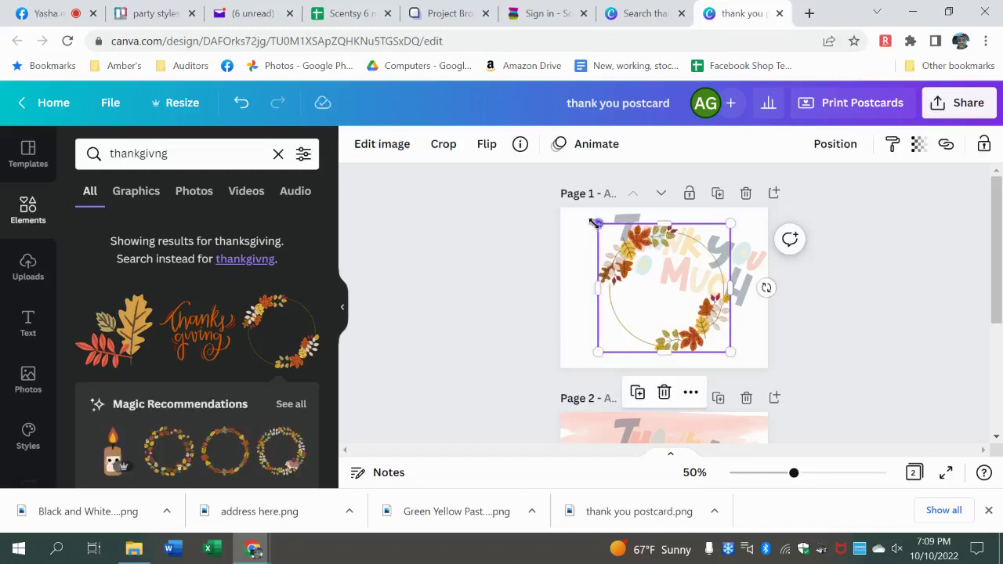
# - Enlarge the autumn leaf wreath to fill page 1 and add the orange 'thanks giving' lettering
pyautogui.moveTo(598, 224); pyautogui.dragTo(582, 208)
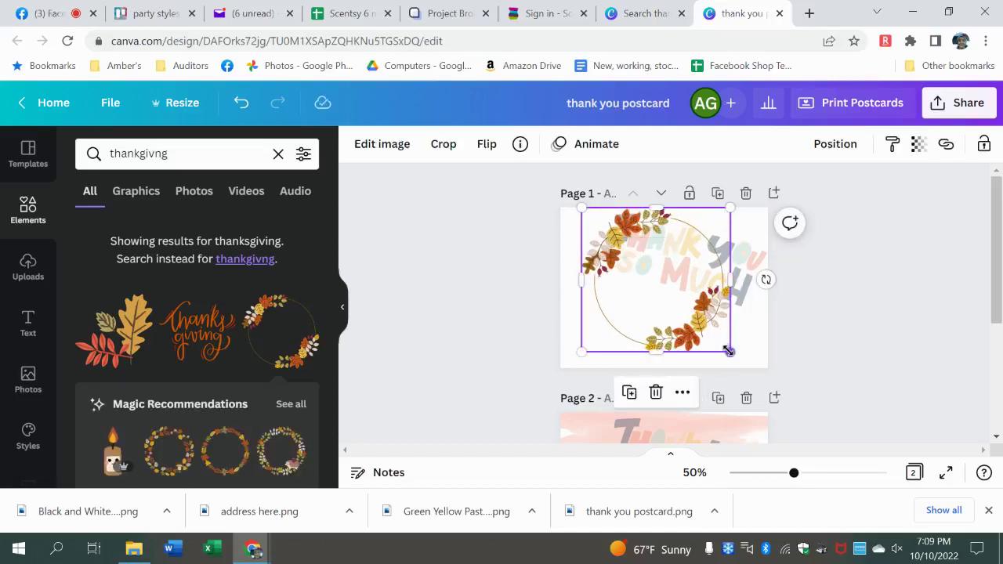
pyautogui.moveTo(729, 351); pyautogui.dragTo(747, 367)
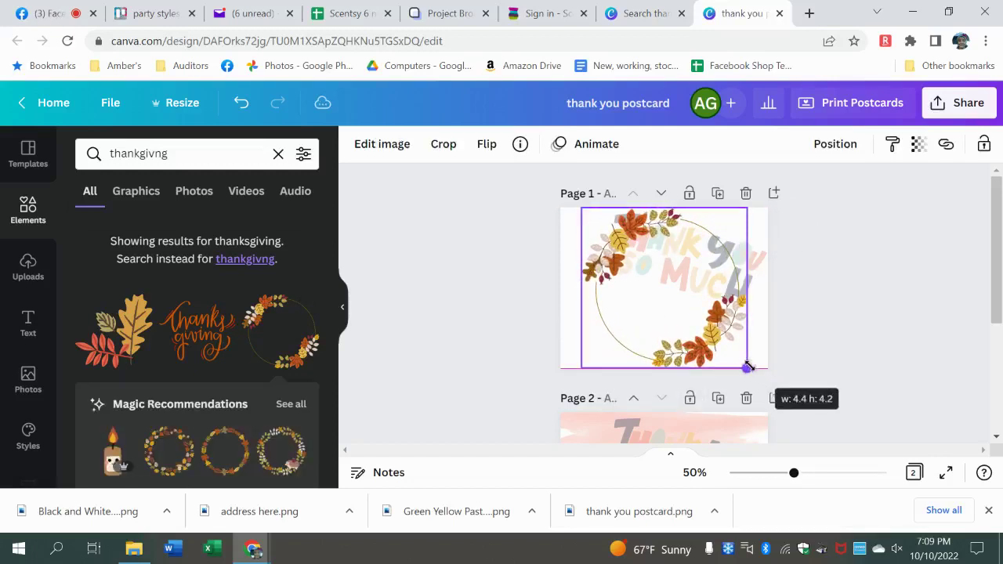
pyautogui.click(213, 342)
# - Centre the 'thanks giving' lettering inside the wreath over the old THANK YOU SO MUCH graphic
pyautogui.moveTo(684, 290); pyautogui.dragTo(698, 281)
pyautogui.click(757, 259)
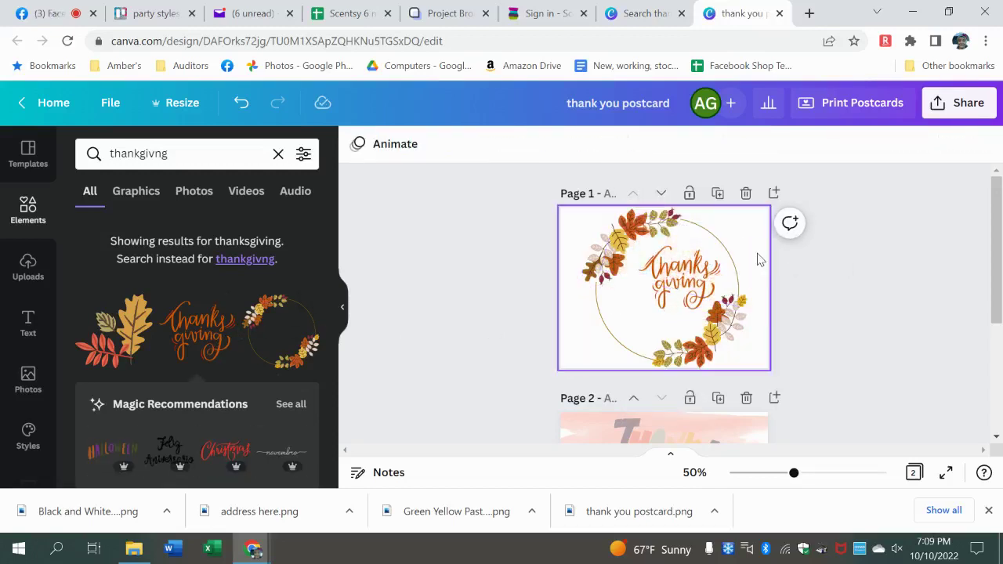
pyautogui.click(693, 286)
pyautogui.moveTo(694, 286); pyautogui.dragTo(697, 277)
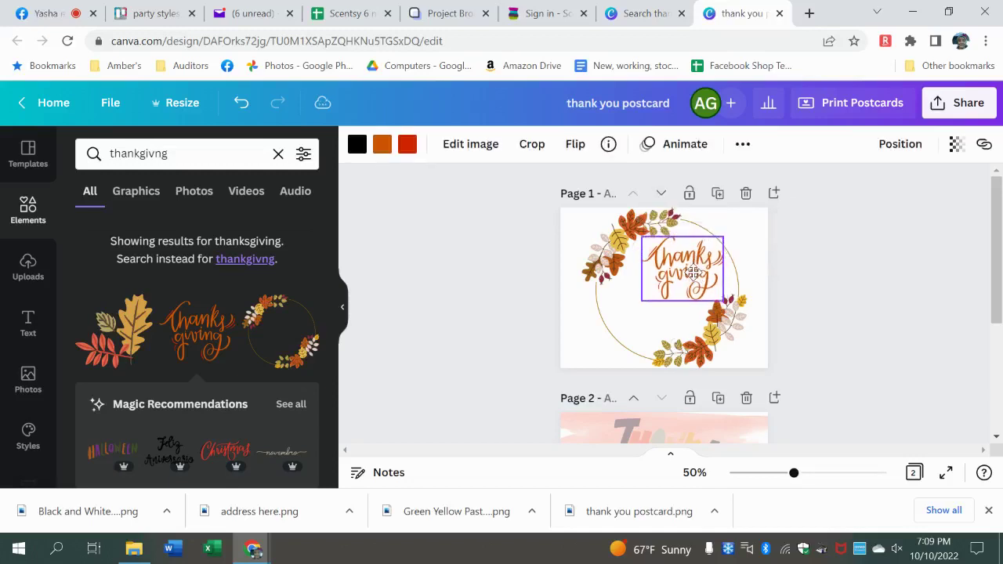
pyautogui.click(28, 325)
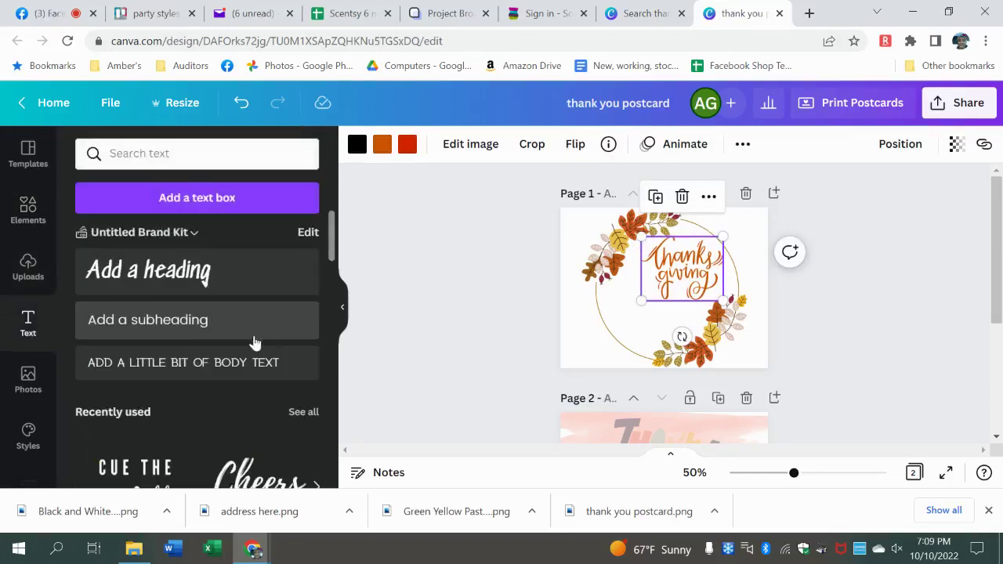
# - Add a subheading reading 'I'm thankful for you this season' centred under the lettering
pyautogui.click(179, 315)
pyautogui.write("I'm thankful f")
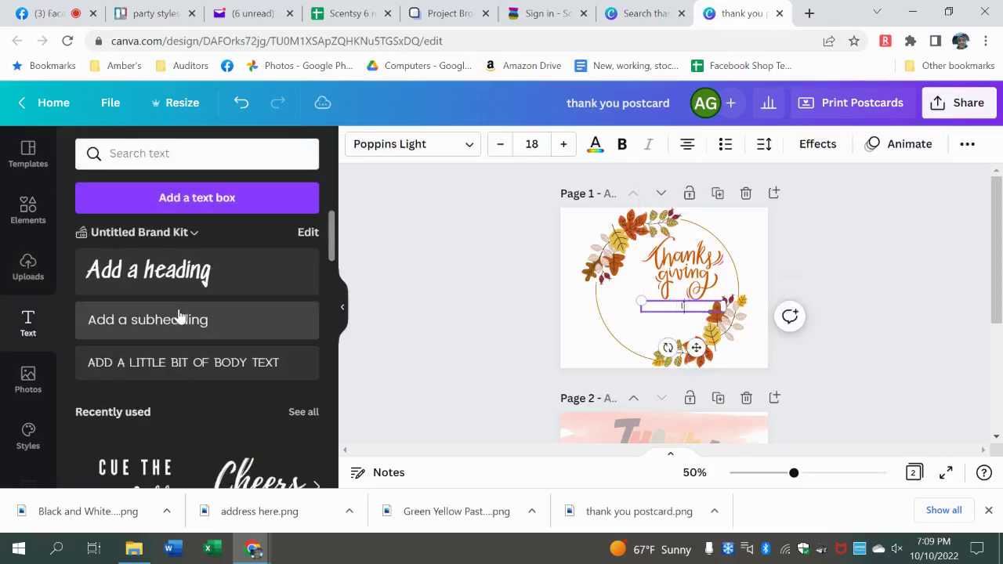
pyautogui.write('or you this season')
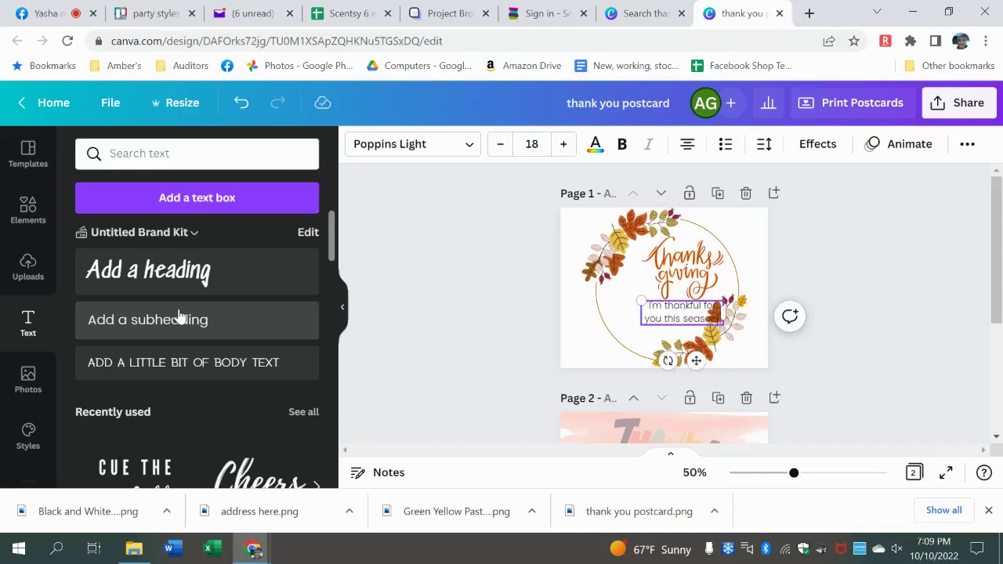
pyautogui.moveTo(696, 360); pyautogui.dragTo(668, 362)
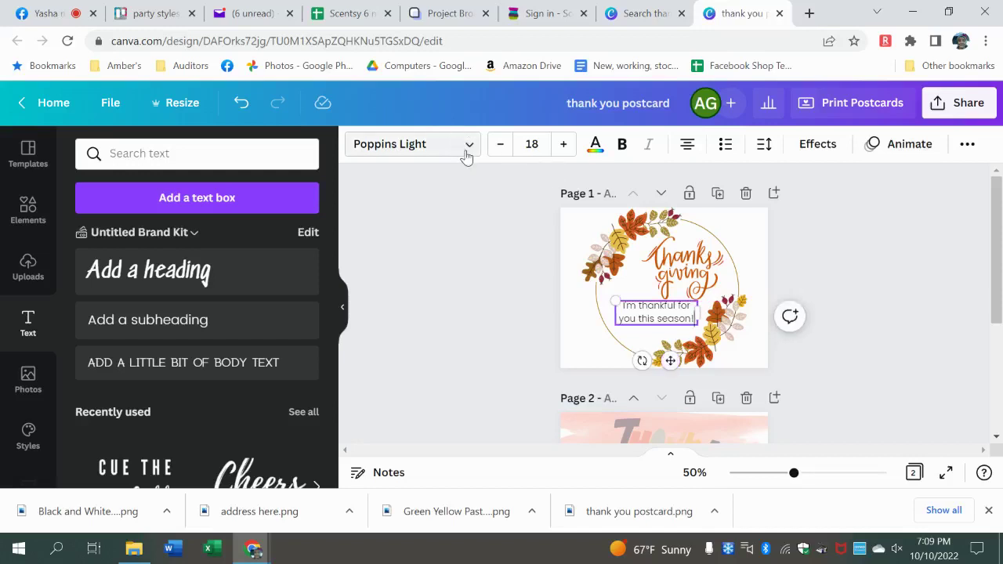
# - Set the greeting text to Euphoria Script at size 28
pyautogui.click(466, 155)
pyautogui.write('scr')
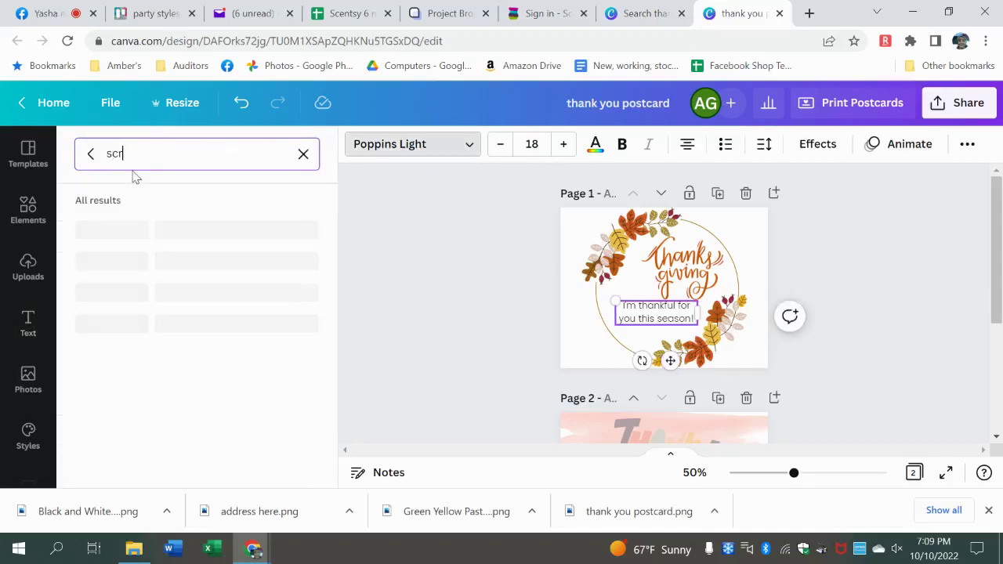
pyautogui.write('ipt')
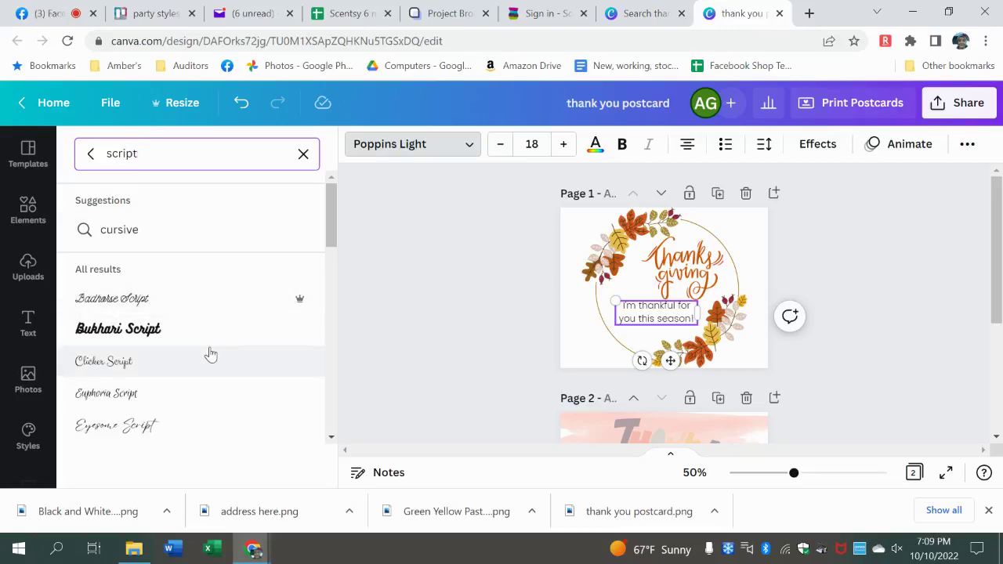
pyautogui.click(211, 406)
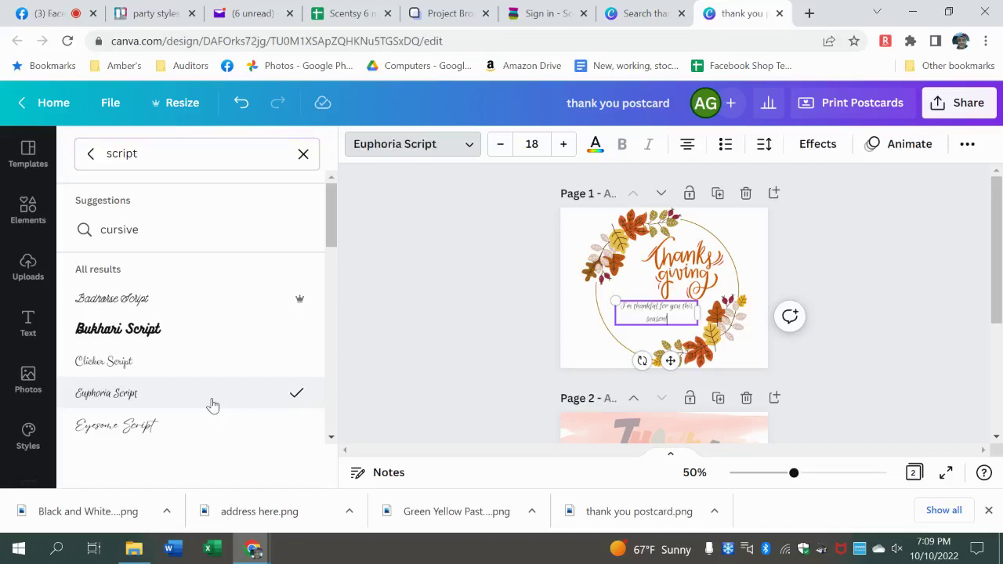
pyautogui.click(562, 144)
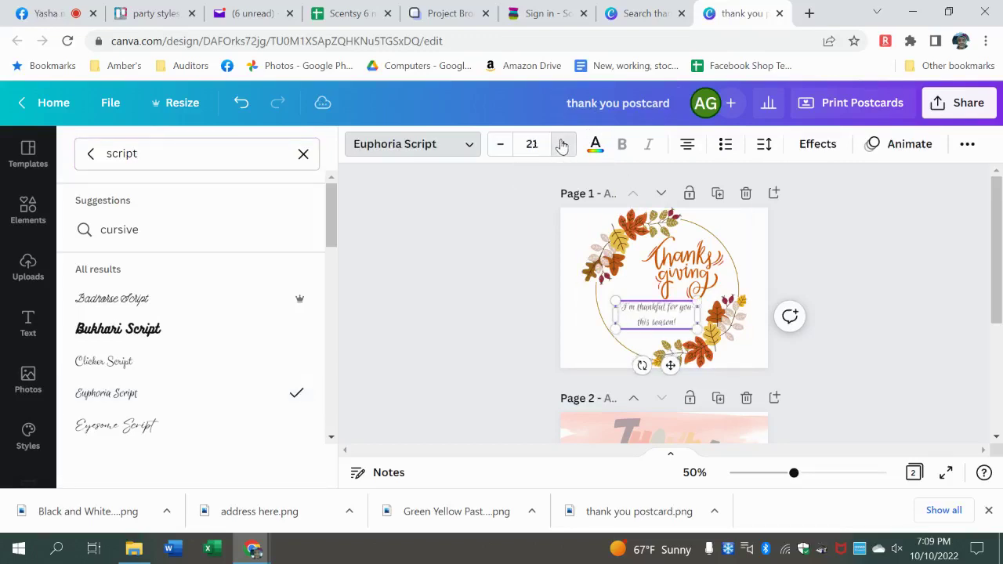
pyautogui.click(563, 145)
pyautogui.click(562, 144)
pyautogui.click(563, 145)
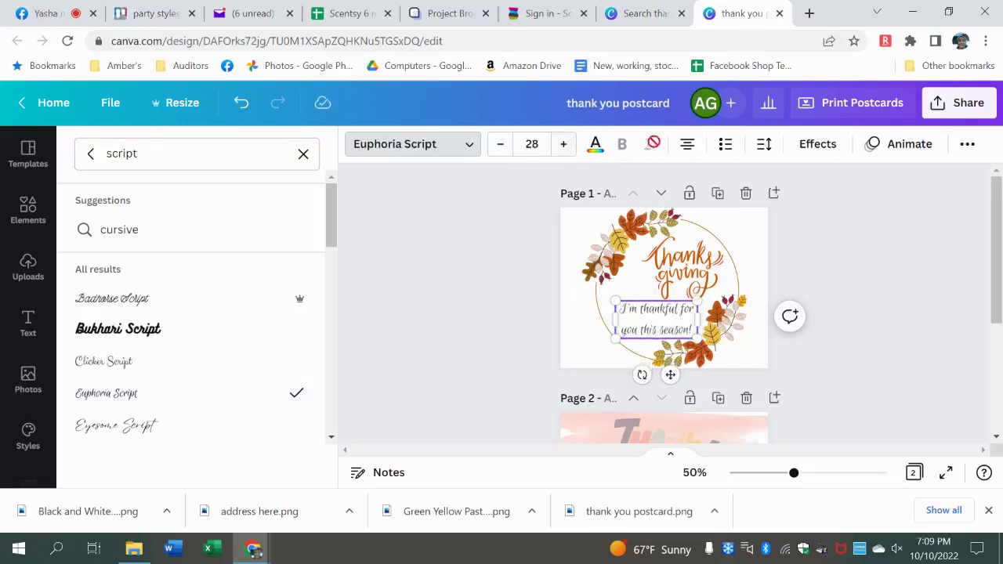
# - Give the greeting a Lift effect at intensity 75 and a dark orange colour
pyautogui.click(819, 145)
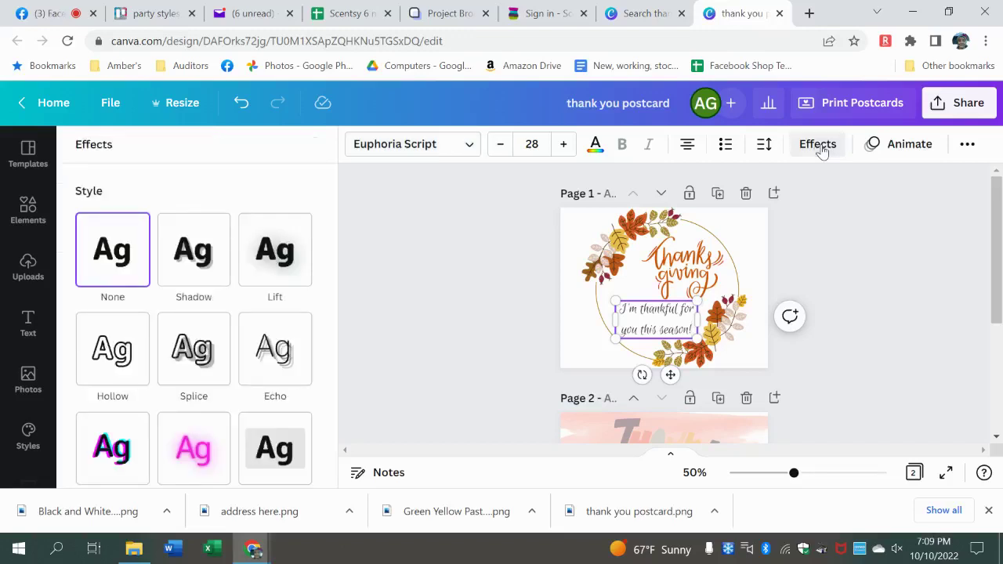
pyautogui.click(267, 261)
pyautogui.click(253, 342)
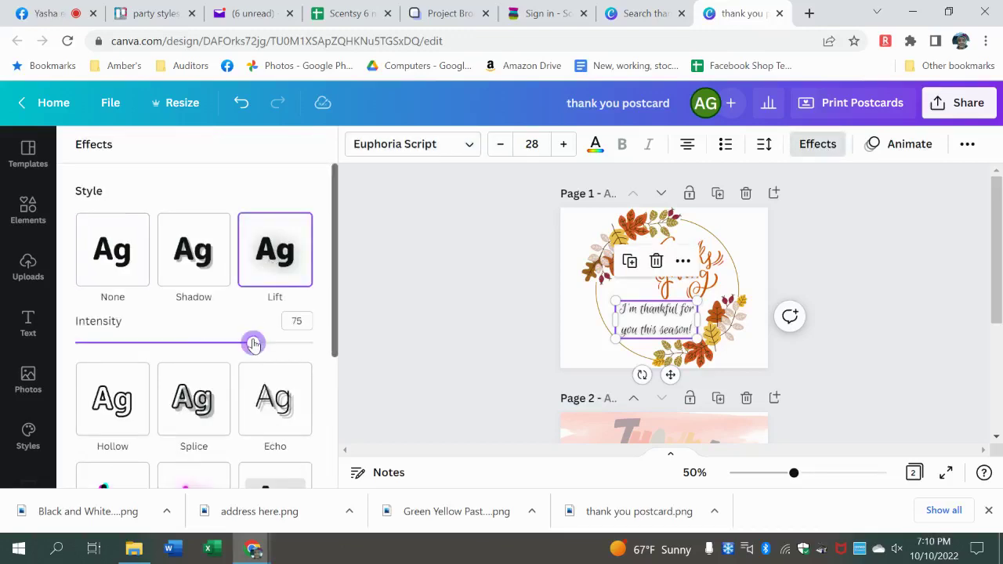
pyautogui.click(595, 145)
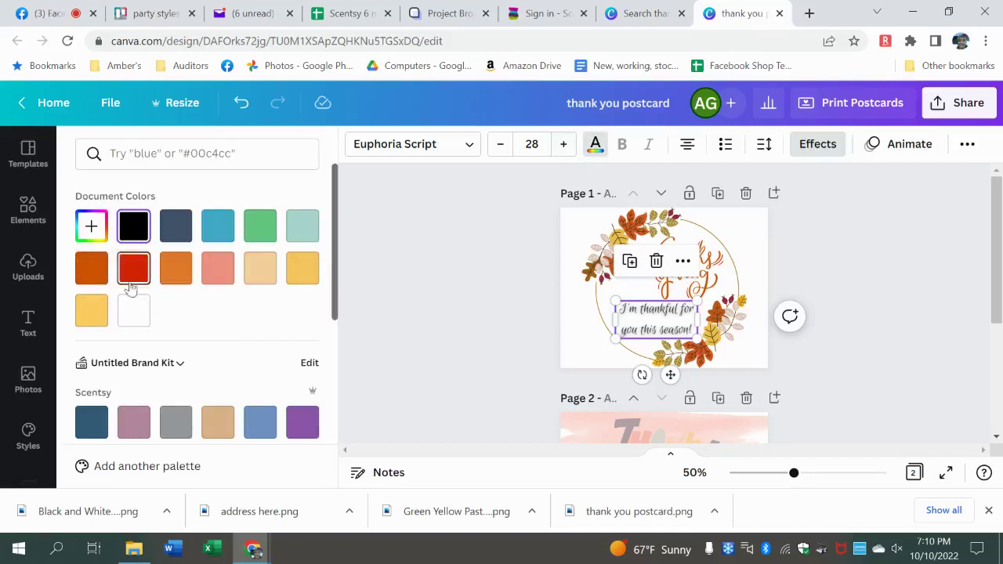
pyautogui.click(97, 280)
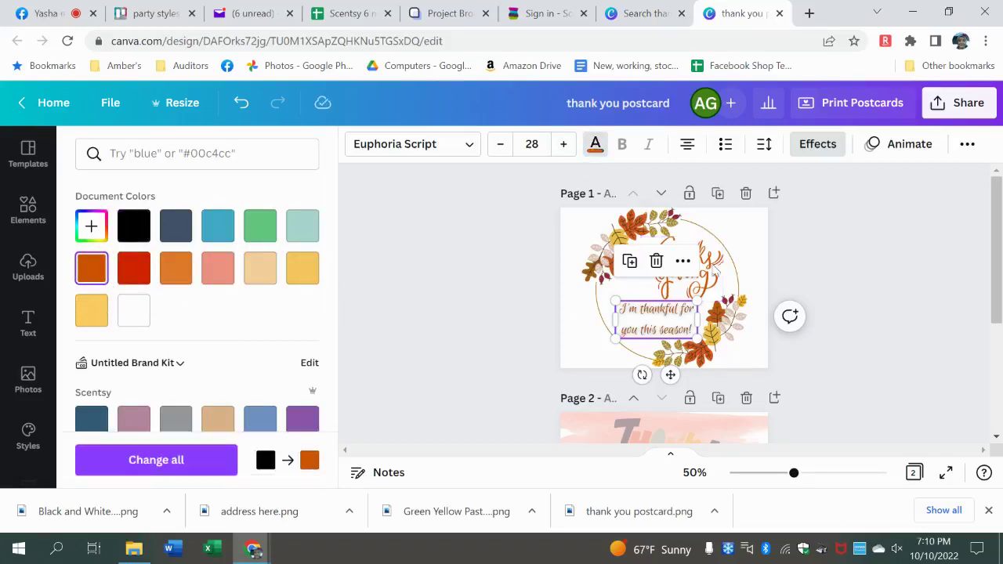
pyautogui.press('Escape')
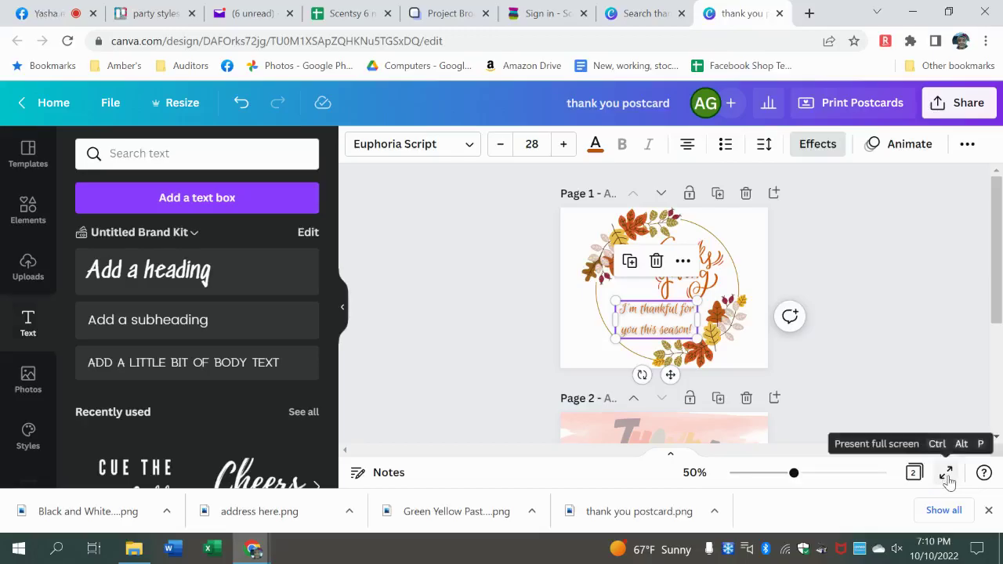
pyautogui.click(947, 474)
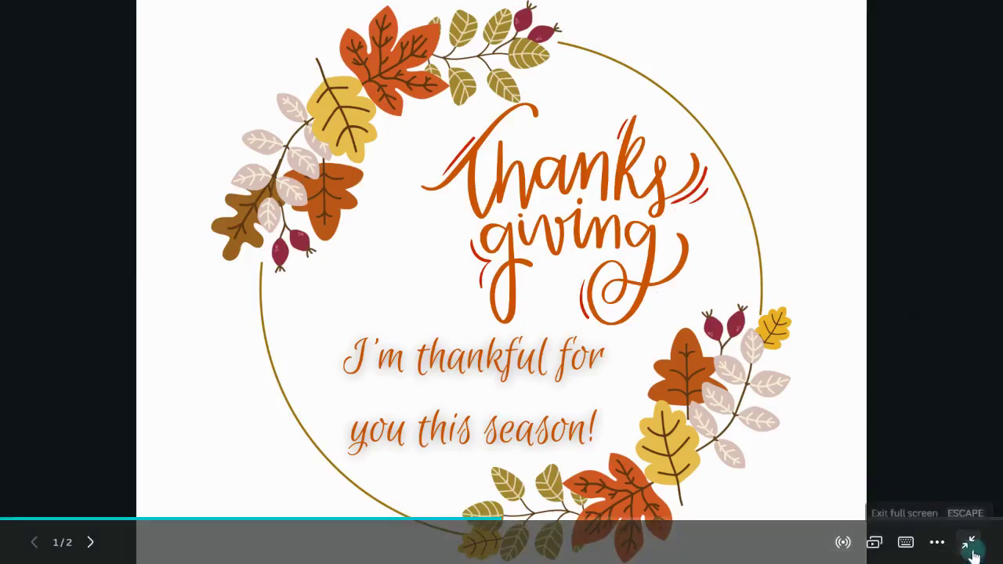
pyautogui.click(967, 542)
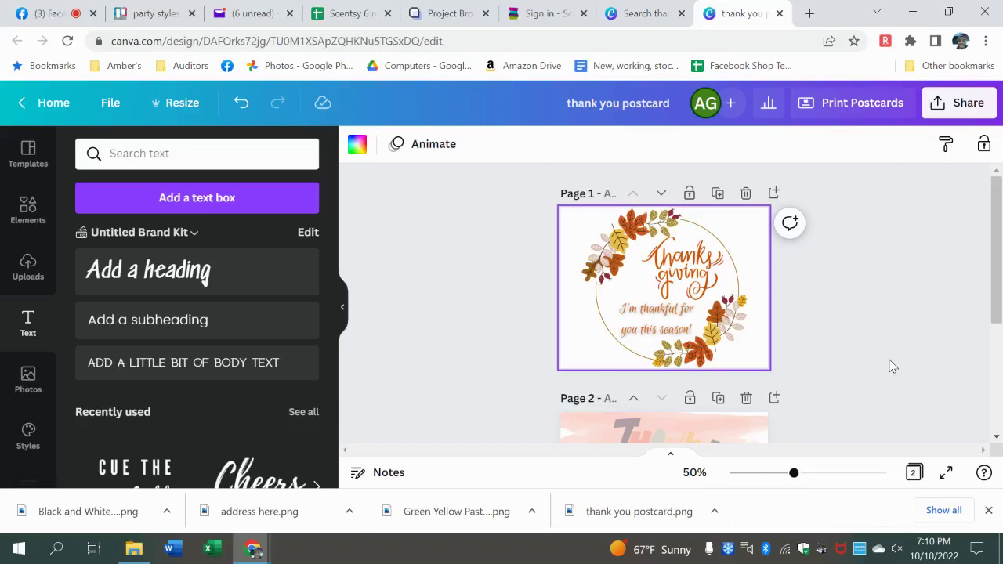
# - From Canva Home's 'You might want to try' suggestions, create a blank Instagram Post design
pyautogui.click(638, 15)
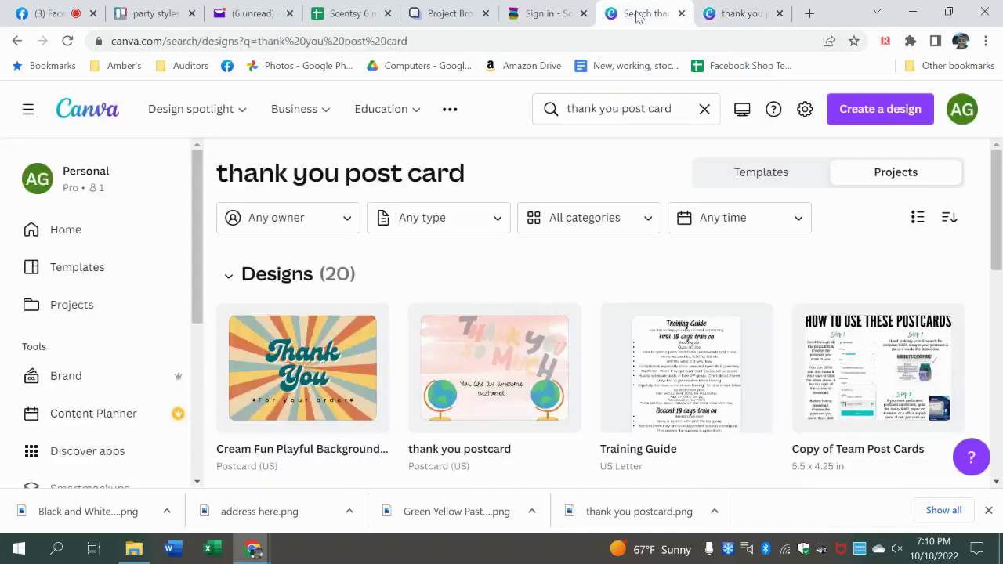
pyautogui.click(70, 230)
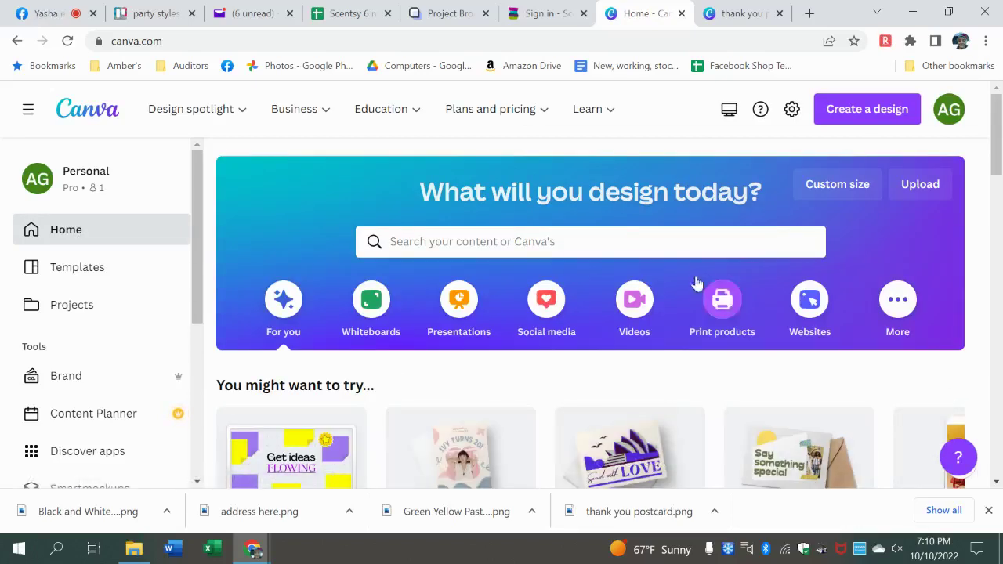
pyautogui.scroll(-3, 998, 211)
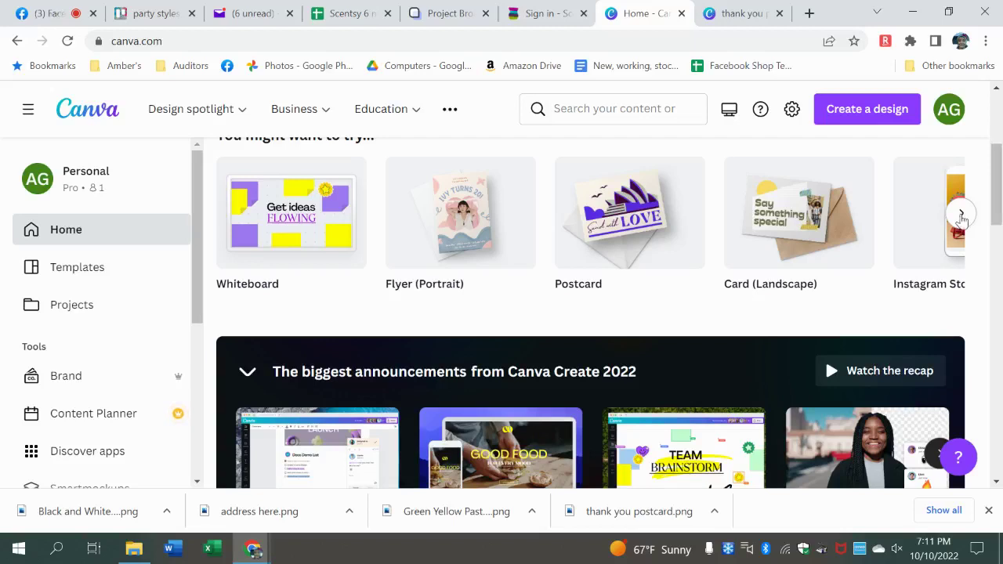
pyautogui.click(961, 219)
pyautogui.click(461, 196)
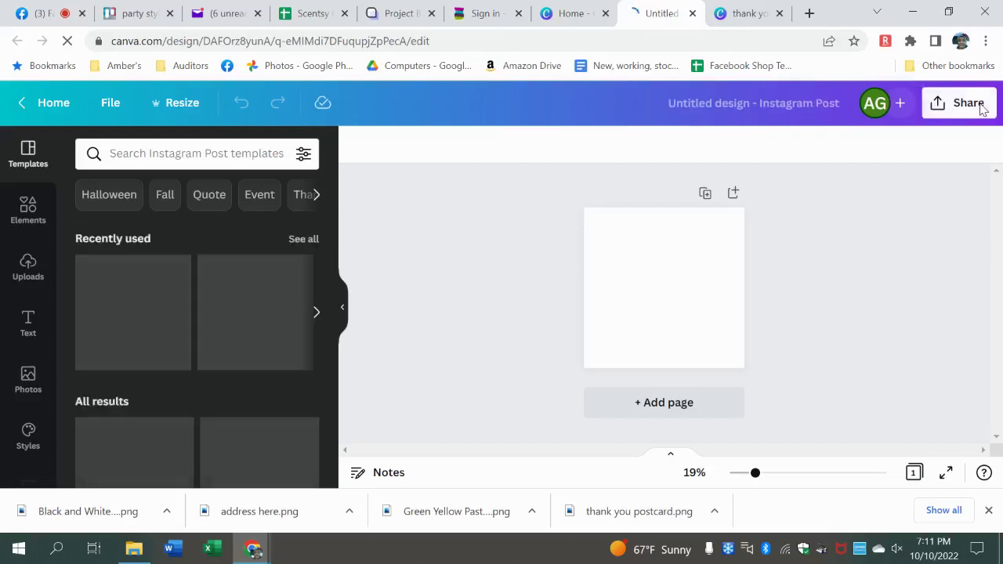
pyautogui.click(982, 108)
pyautogui.scroll(-3, 992, 329)
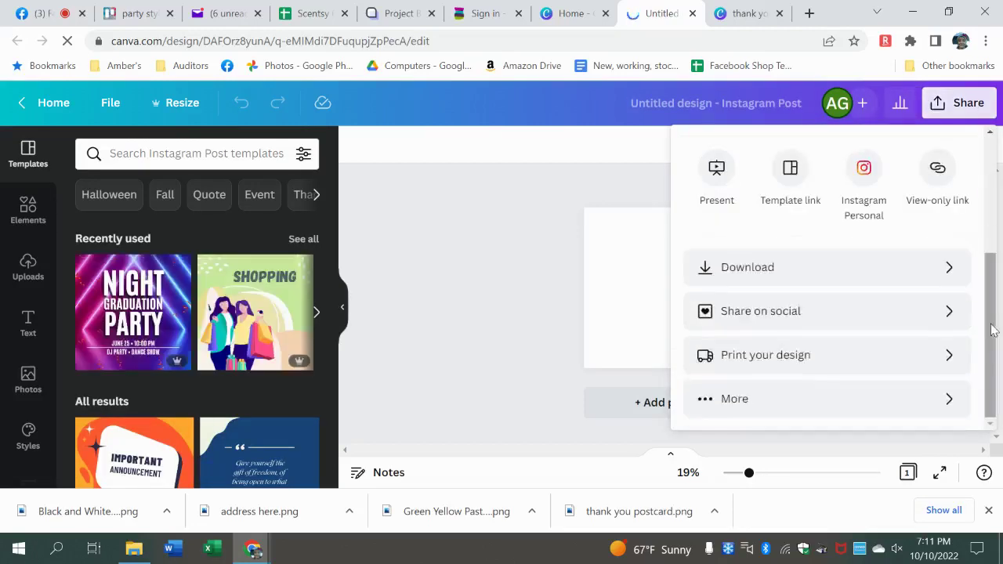
pyautogui.click(925, 400)
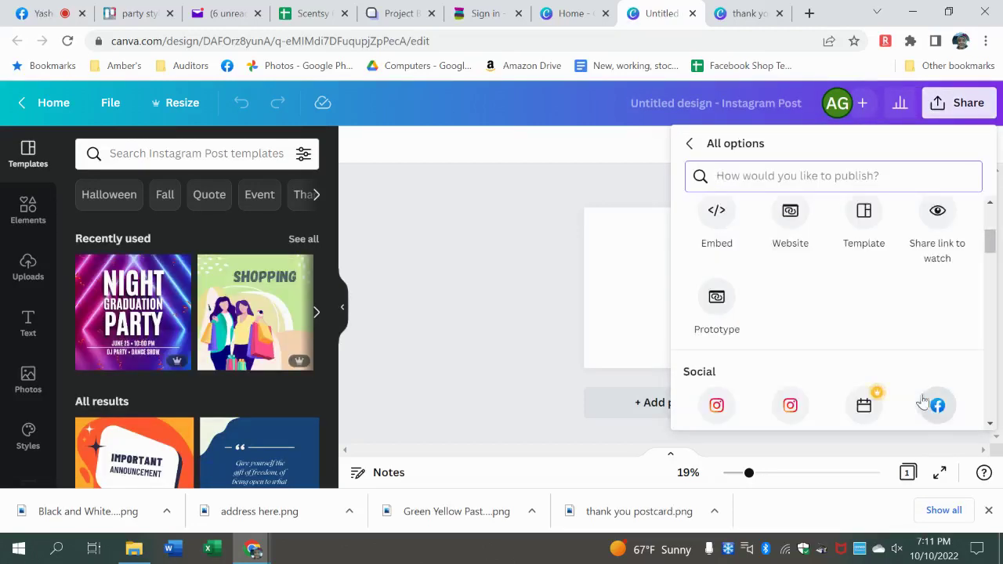
pyautogui.scroll(3, 823, 297)
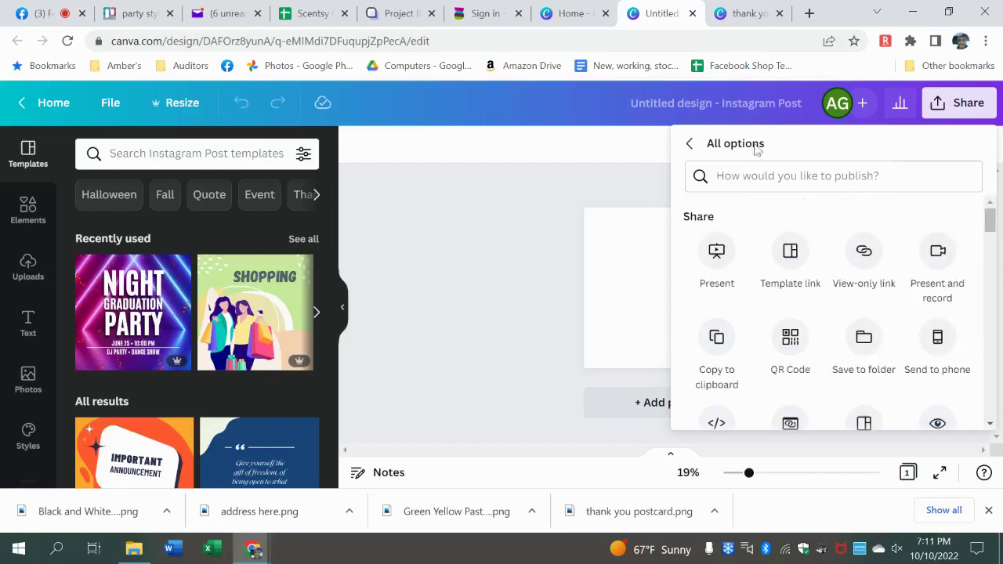
pyautogui.click(689, 150)
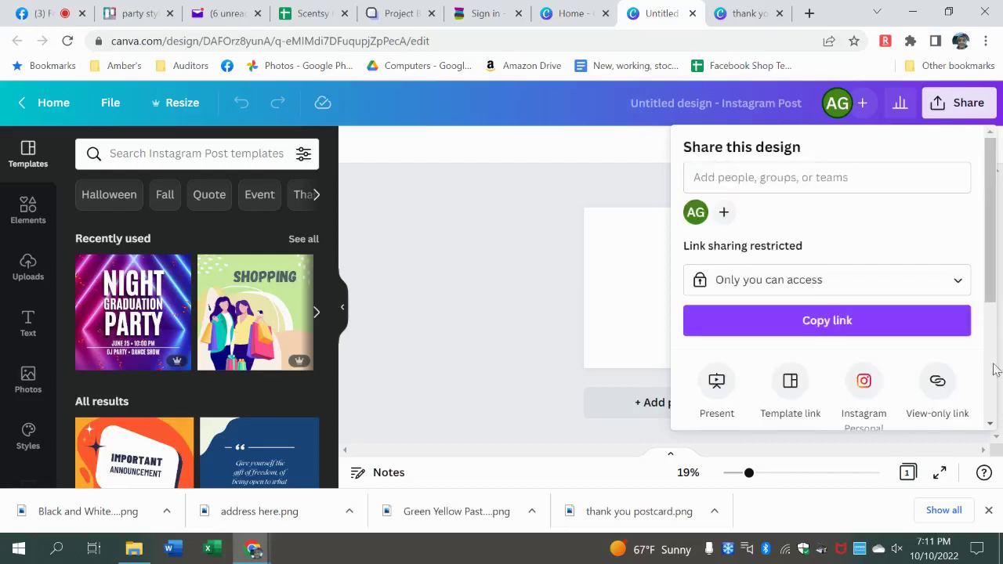
pyautogui.scroll(-3, 994, 369)
pyautogui.click(940, 286)
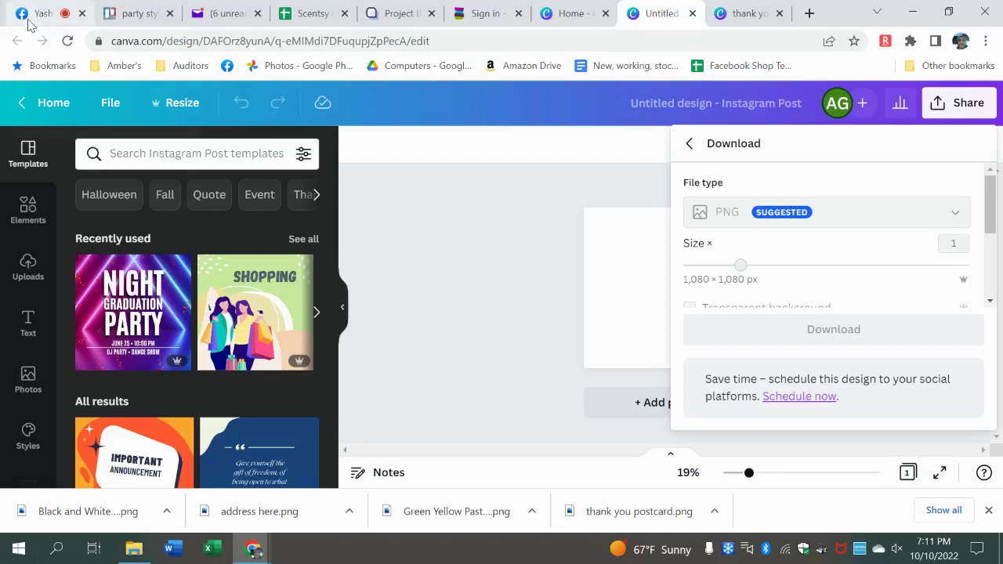
pyautogui.moveTo(28, 24)
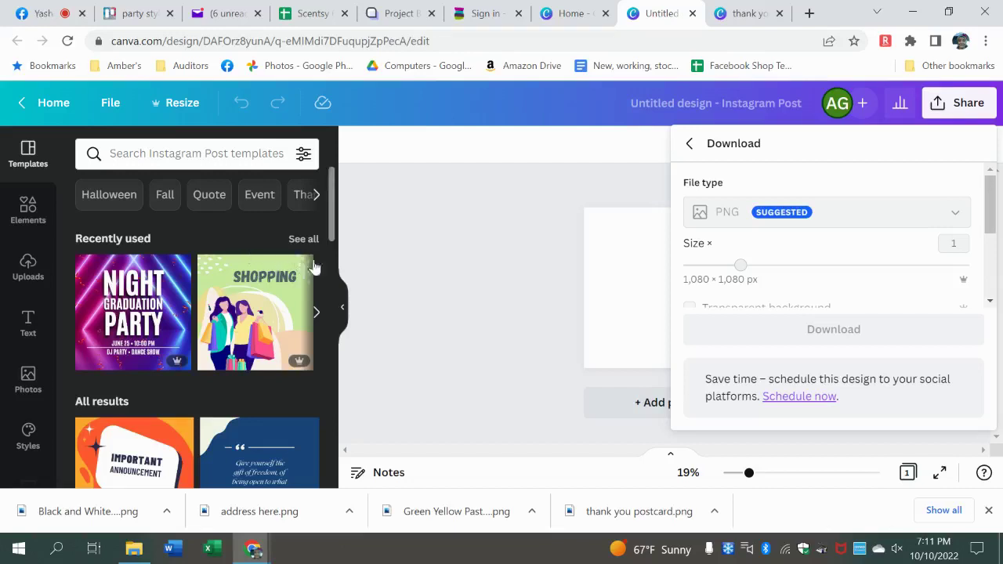
pyautogui.moveTo(331, 218); pyautogui.dragTo(333, 246)
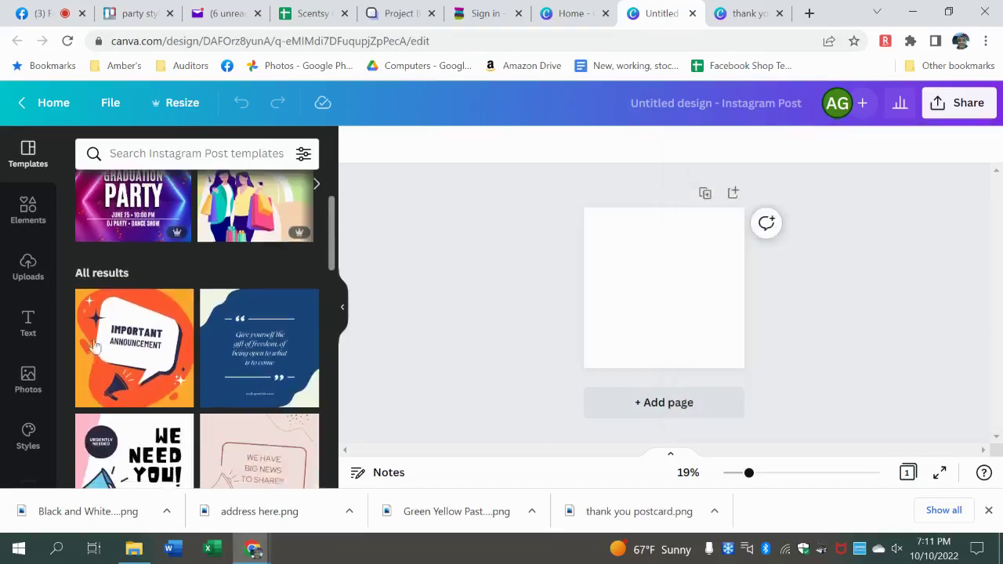
# - Apply the Important Announcement template, then choose End live video on the Facebook Live page
pyautogui.click(122, 361)
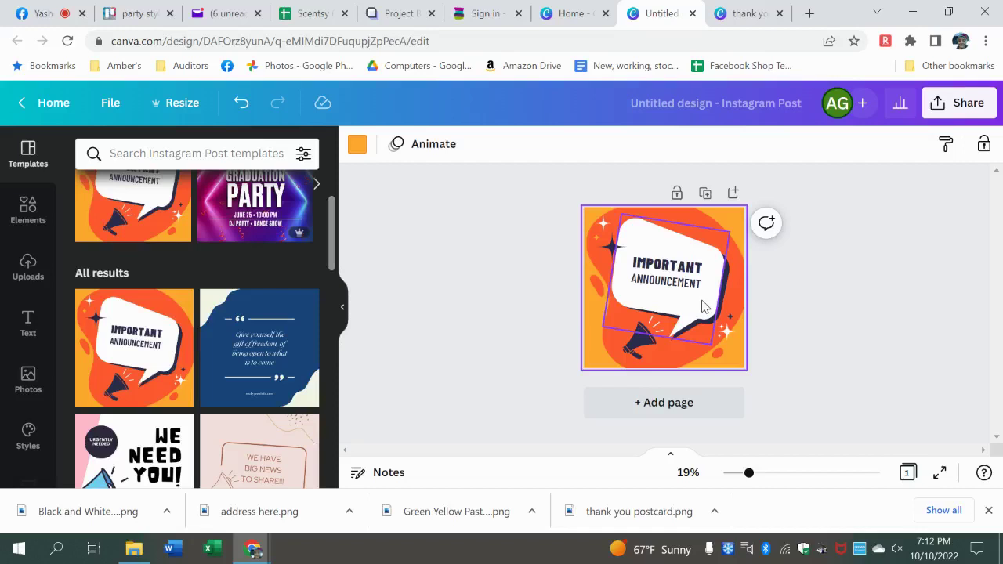
pyautogui.click(49, 16)
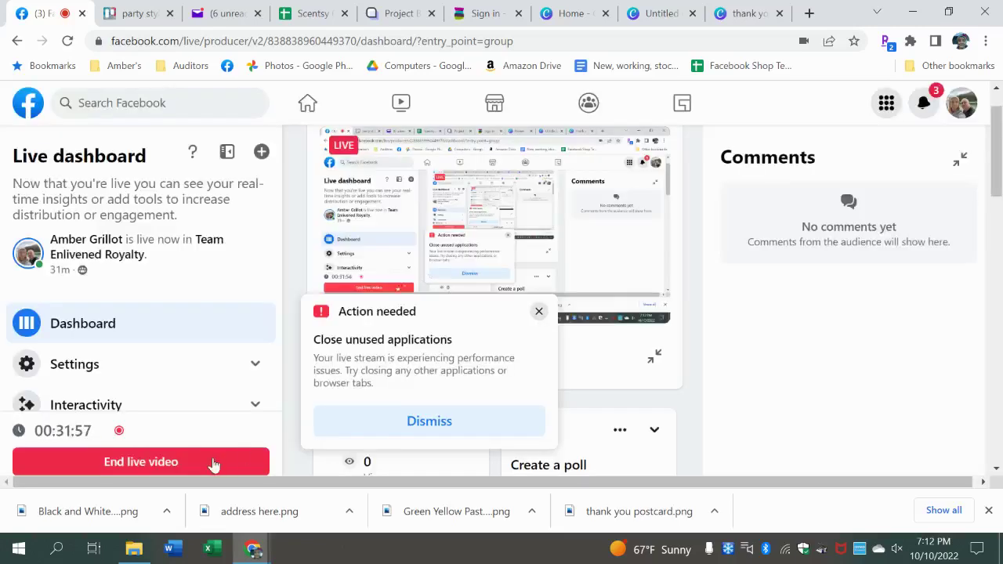
pyautogui.click(211, 462)
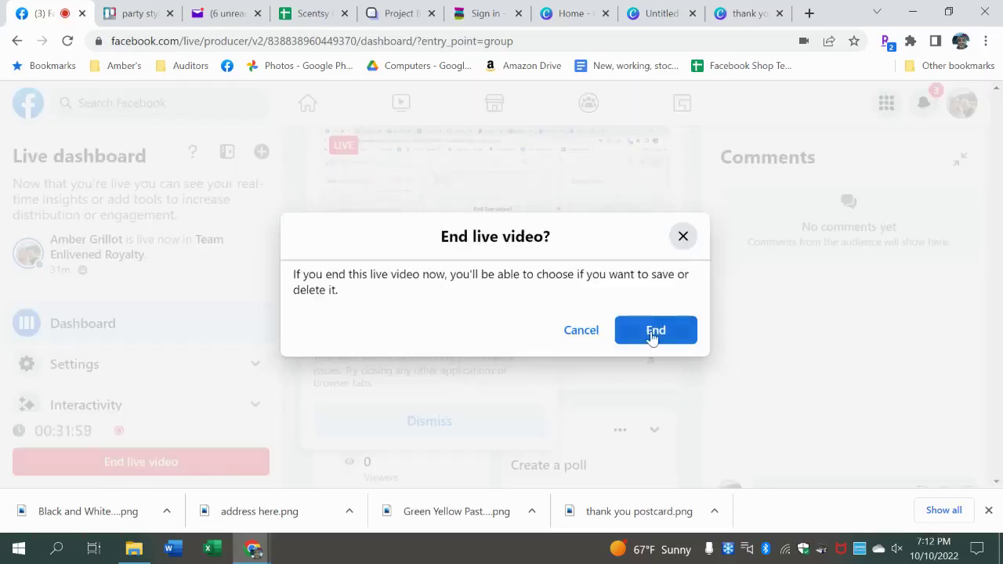